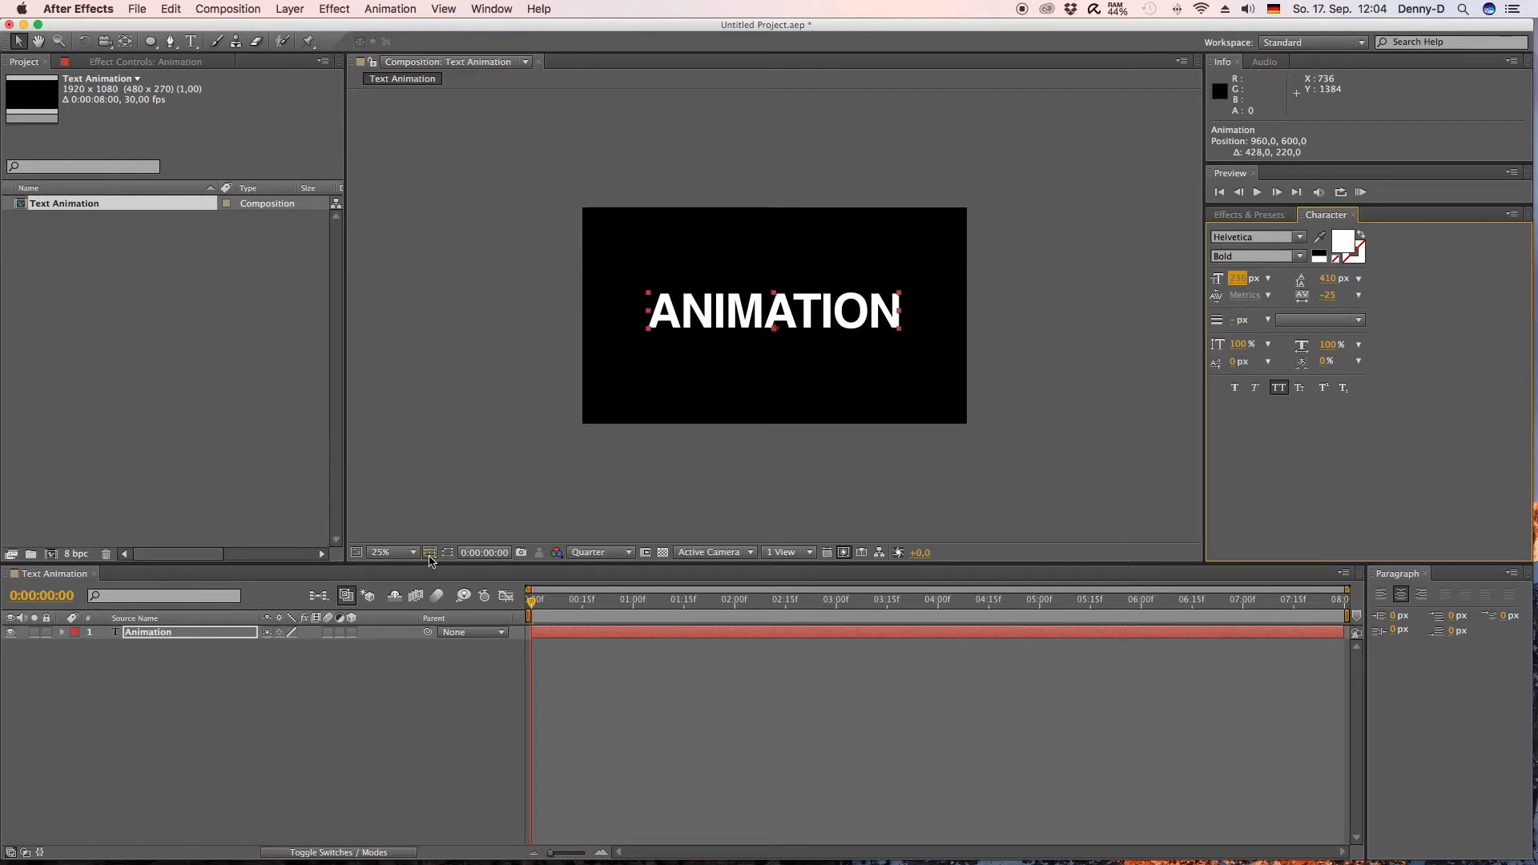
- Show the title/action safe guides and move the ANIMATION text down into the lower part of the frame
left_click(430, 559)
left_click(435, 570)
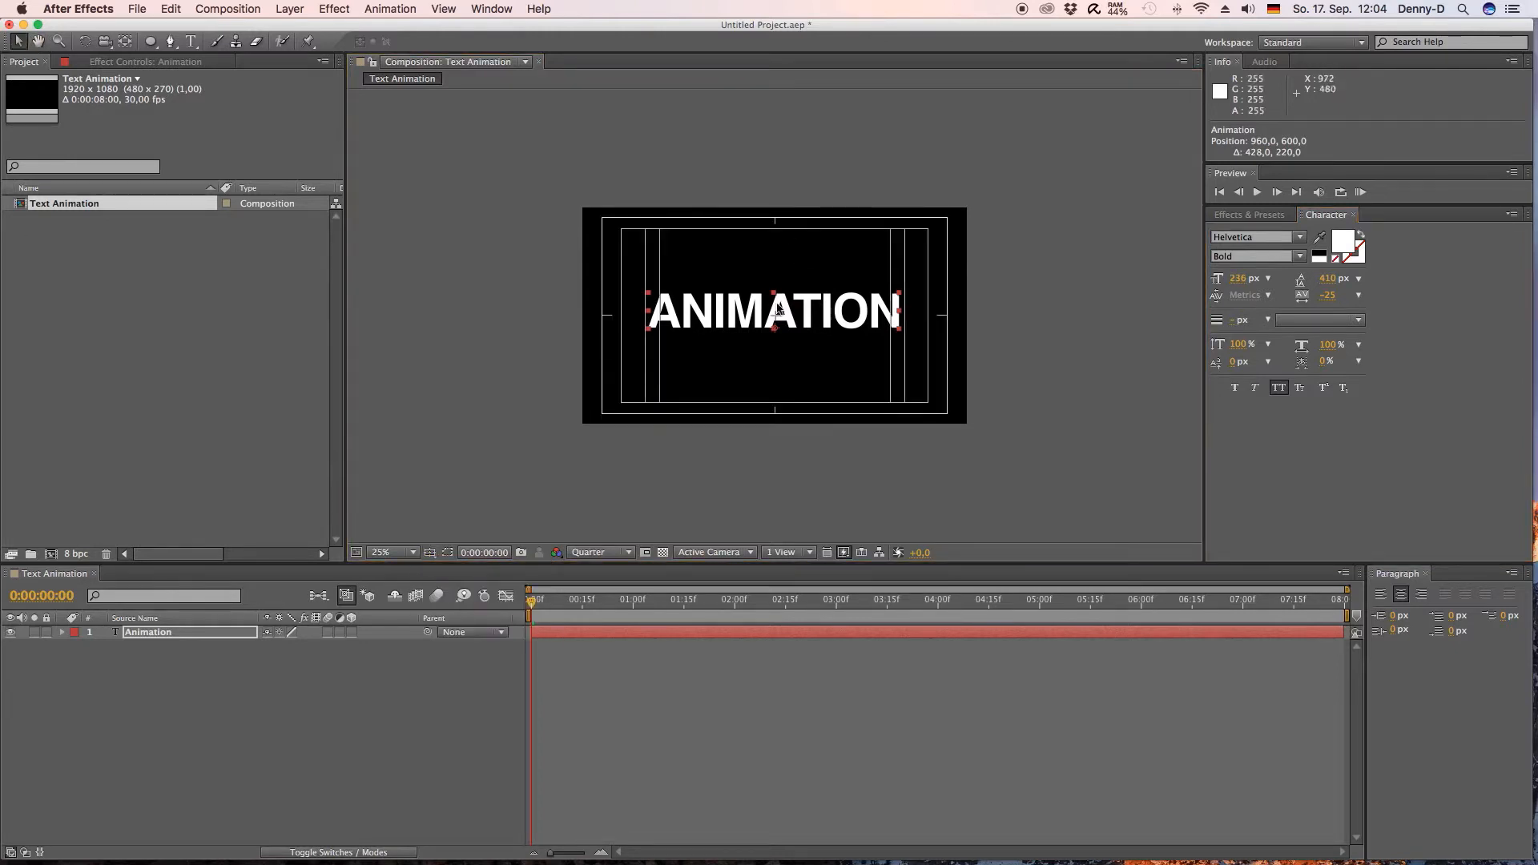
left_click_drag(780, 322, 777, 376)
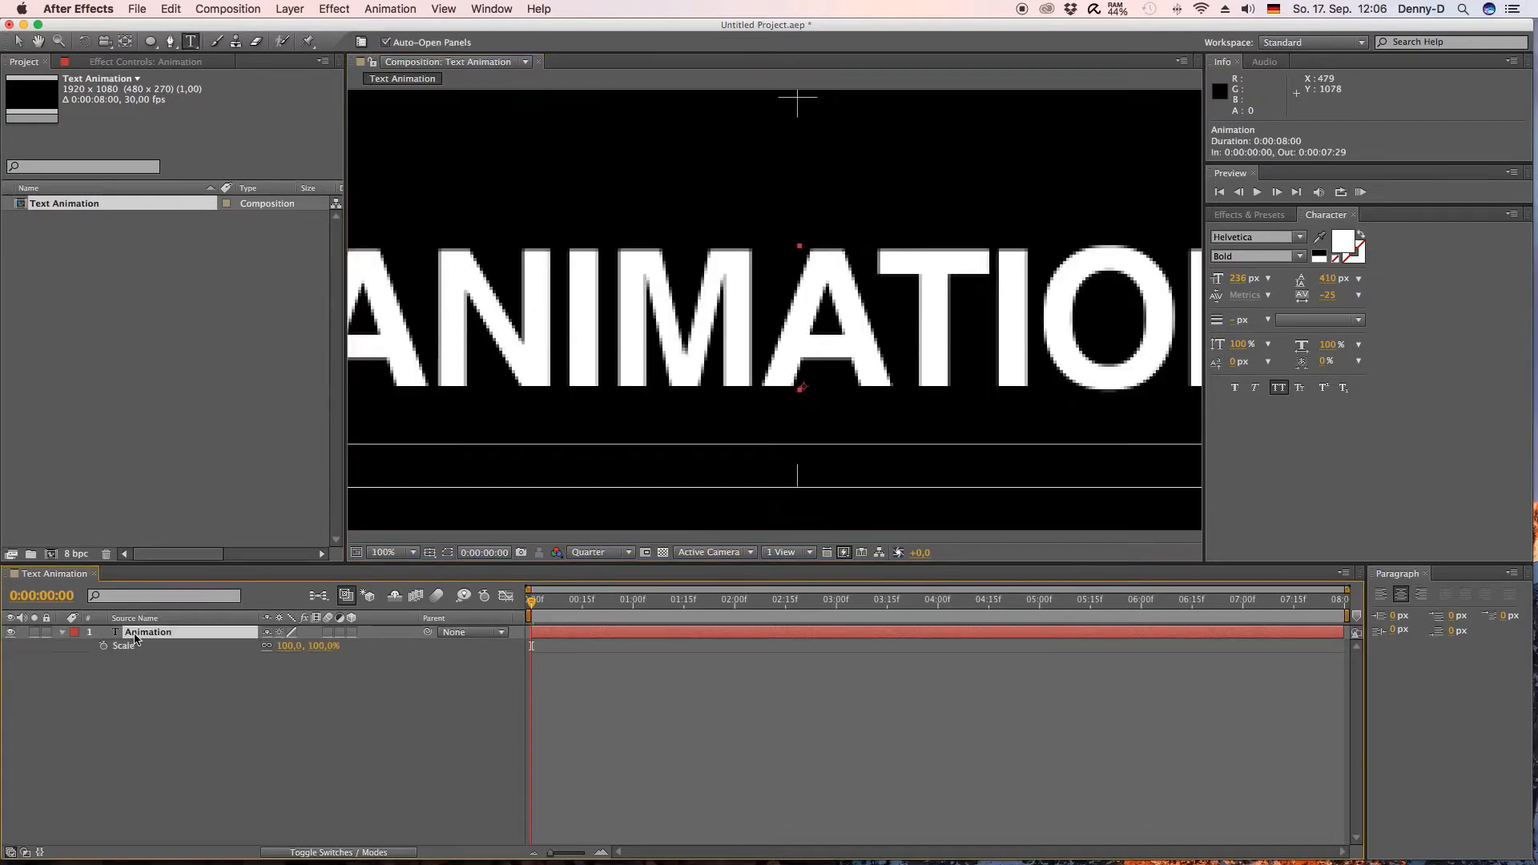
- Unlink the Animation layer's Scale proportions and set a Scale keyframe at 0:00:00:15
left_click(267, 645)
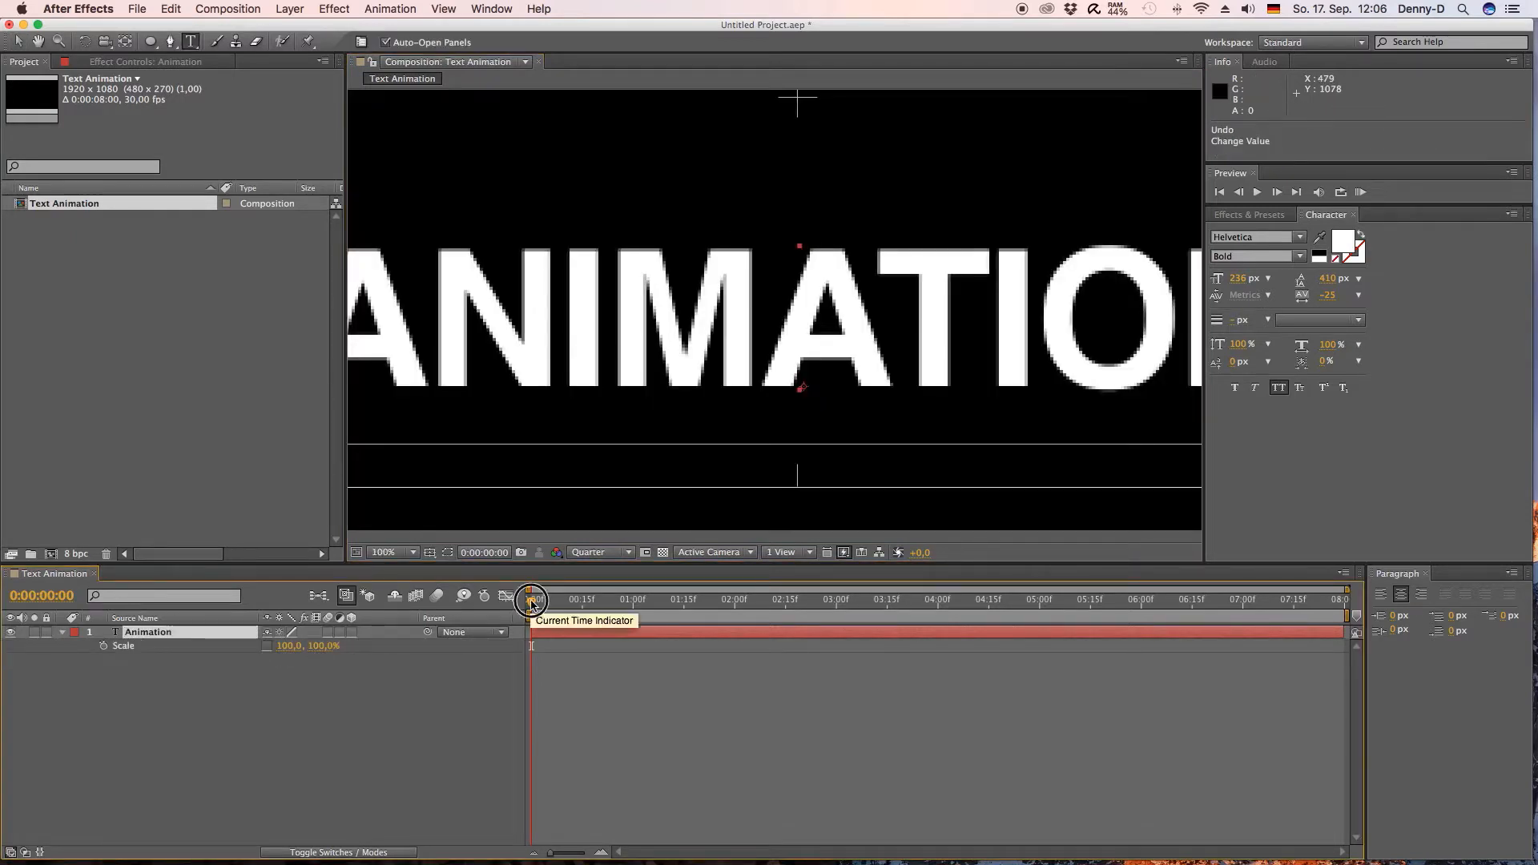
left_click_drag(535, 605, 582, 605)
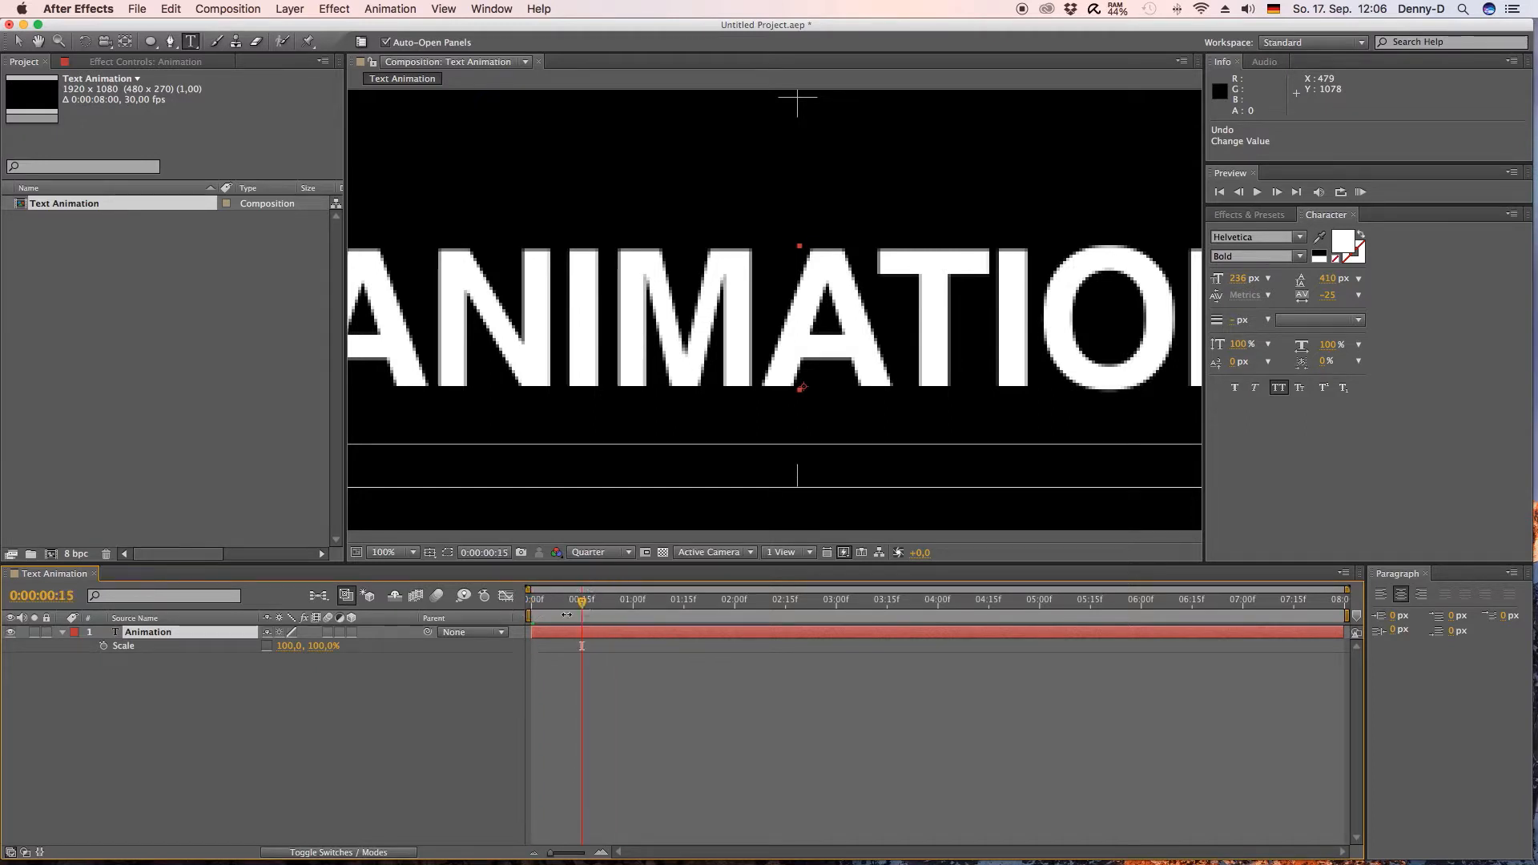
left_click(103, 646)
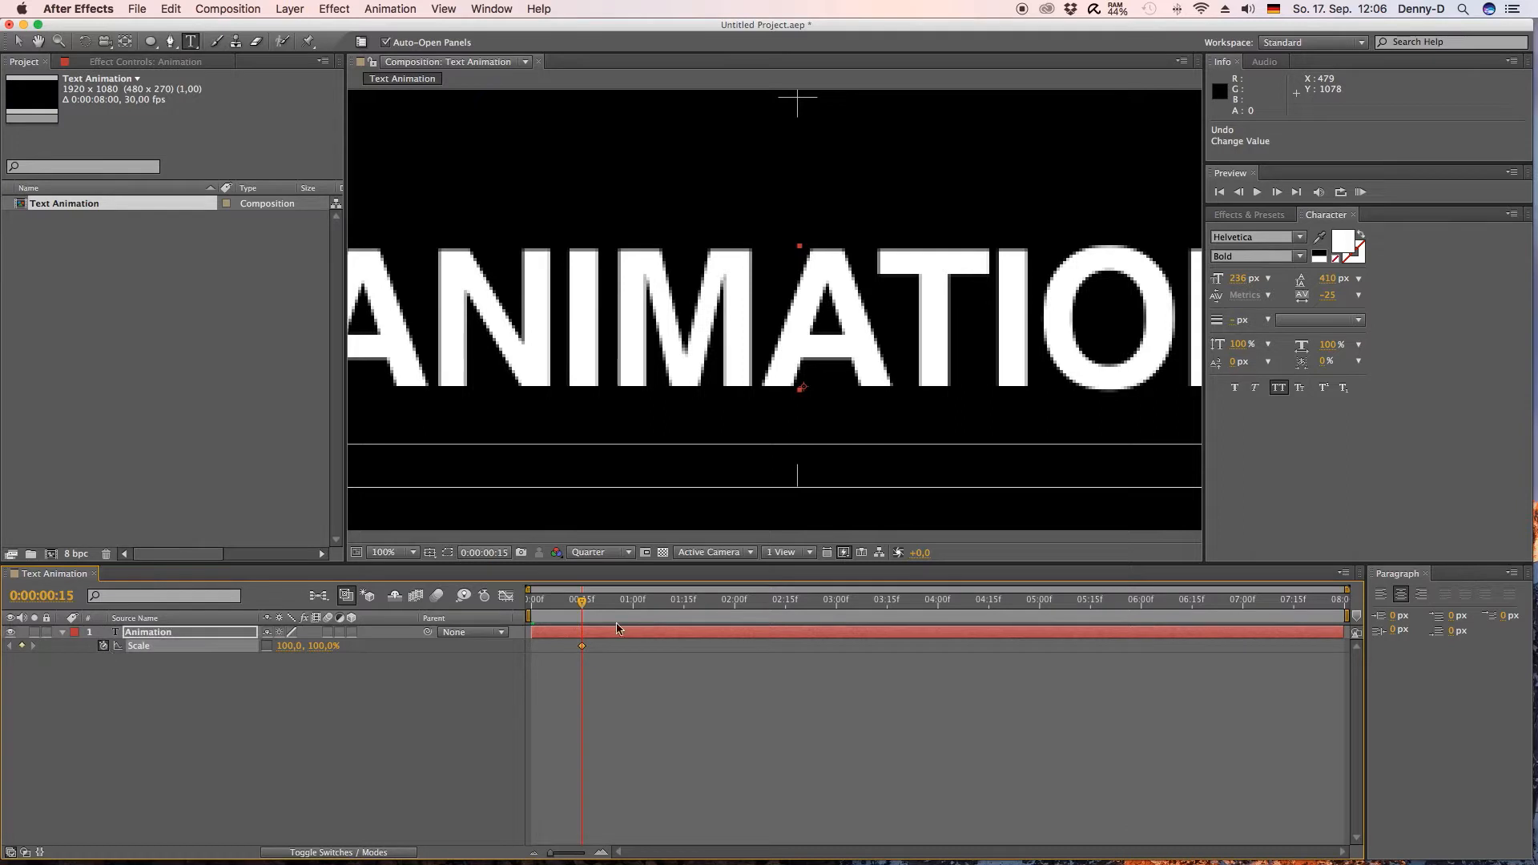
- Set the layer's vertical scale to 0% at 0:00:00:00 and scrub through to 0:00:00:15
left_click_drag(582, 602, 505, 602)
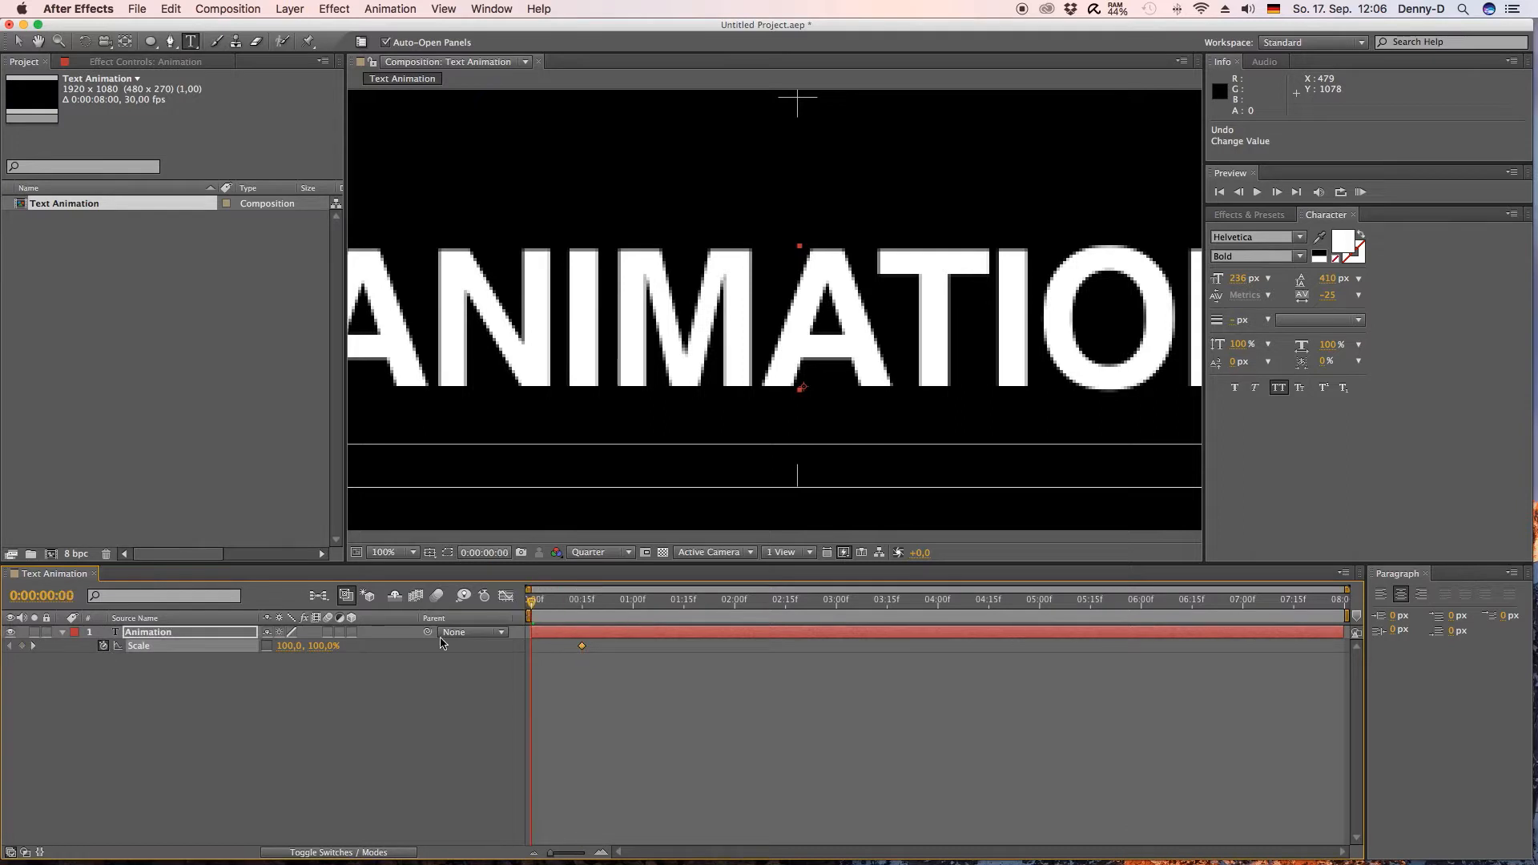
left_click(320, 648)
type("0")
key("Return")
left_click_drag(531, 603, 580, 603)
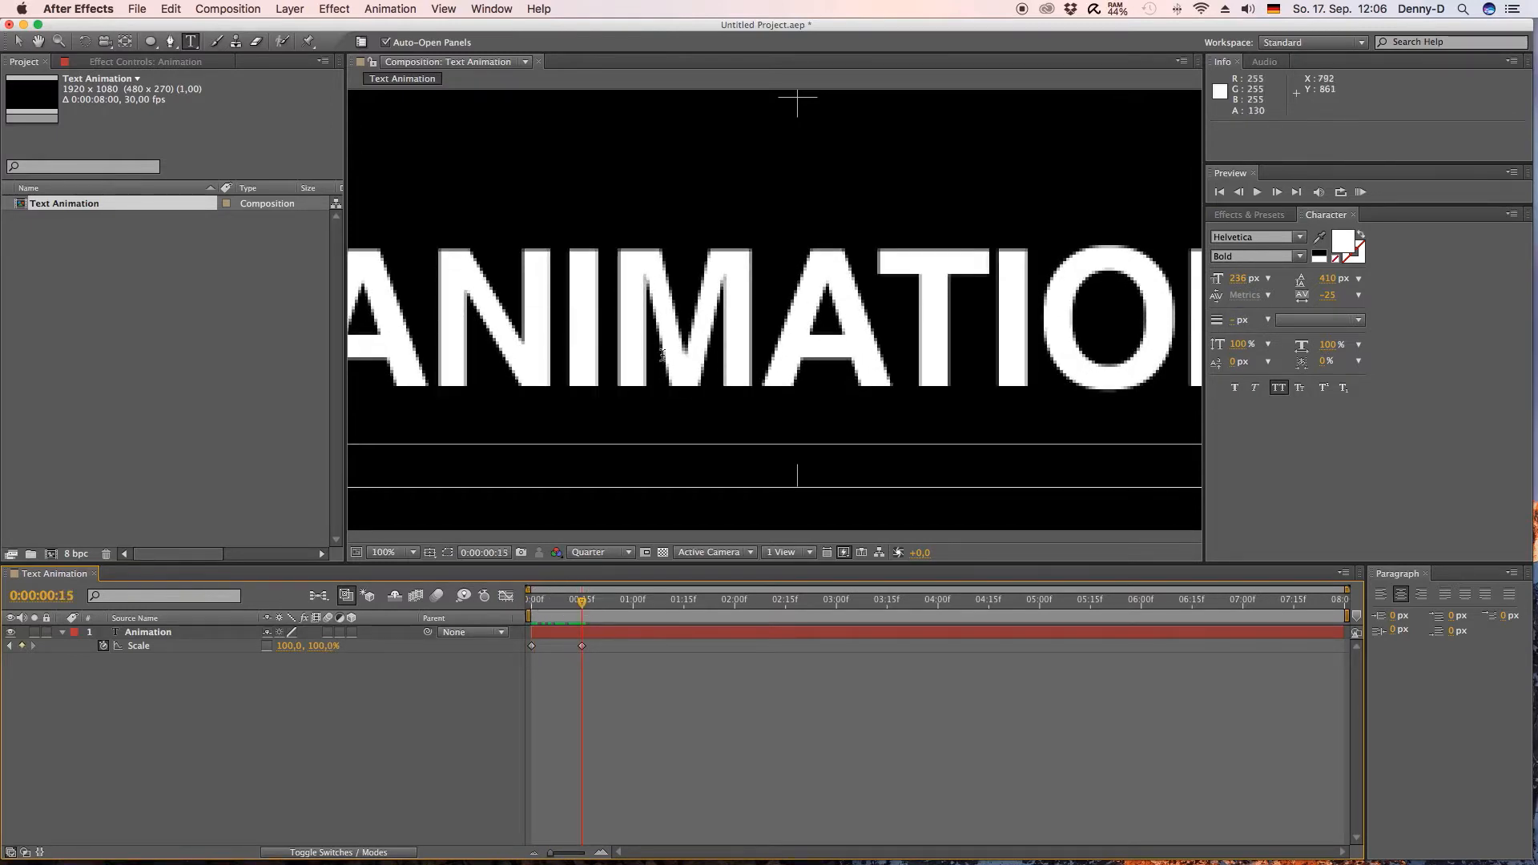
- Reveal the Animation layer's Opacity and set an Opacity keyframe at 0:00:00:15
scroll(662, 354, "down", 1)
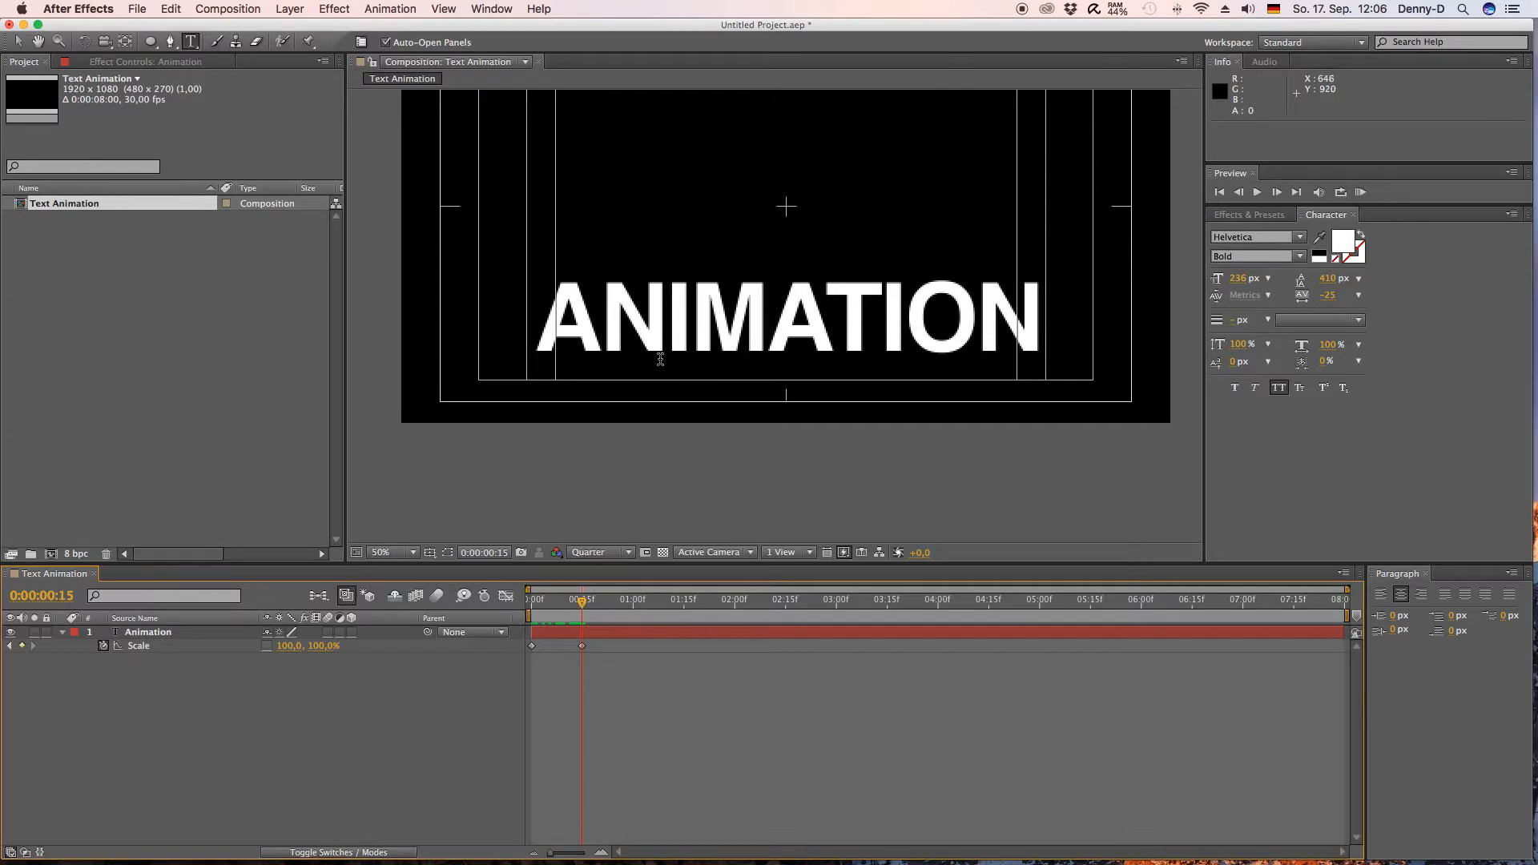
left_click(162, 637)
key("t")
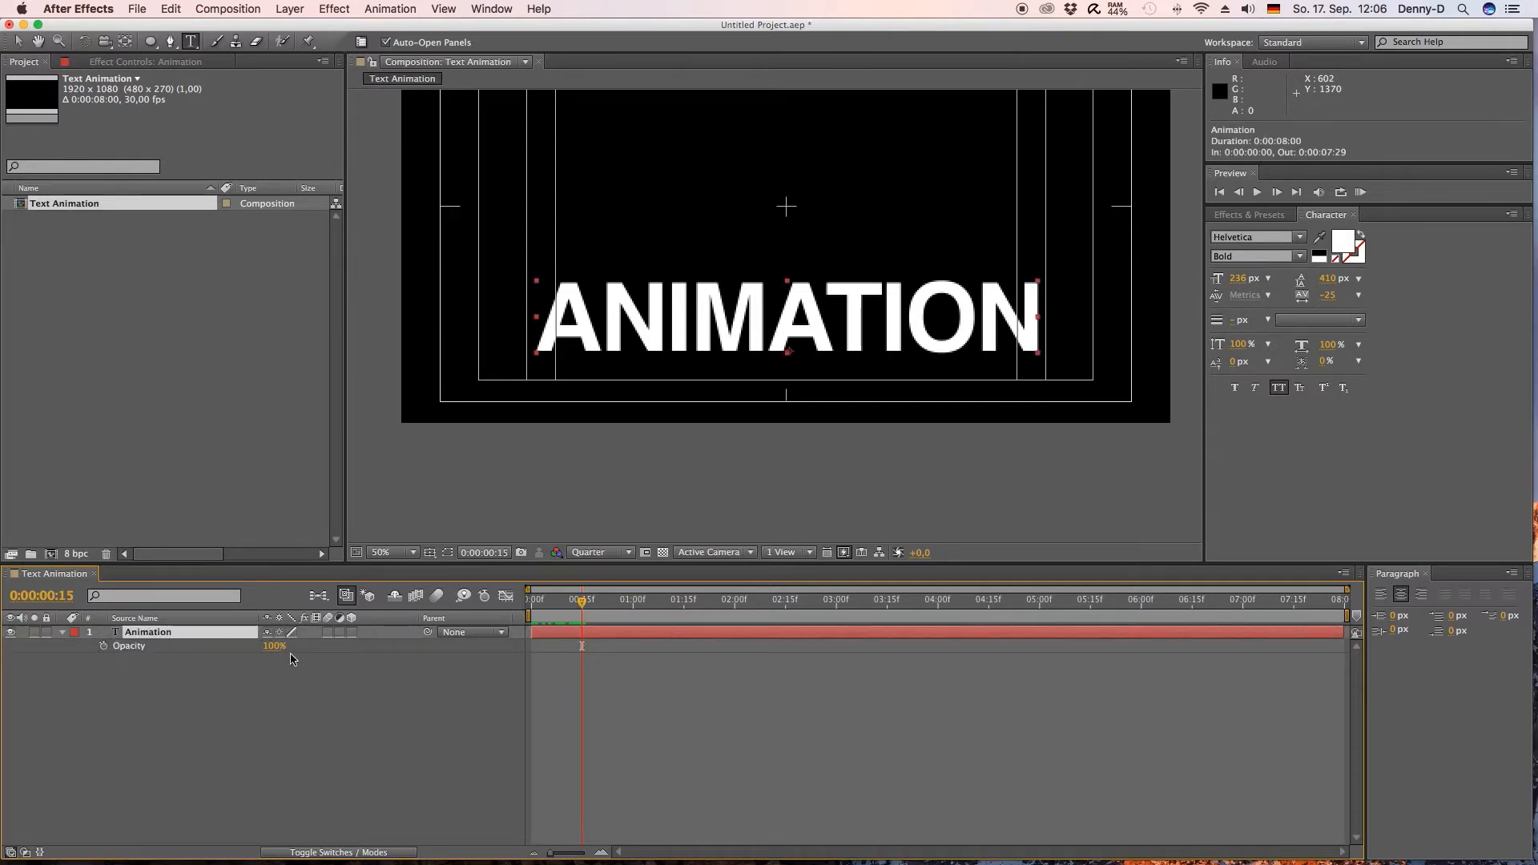
left_click(103, 646)
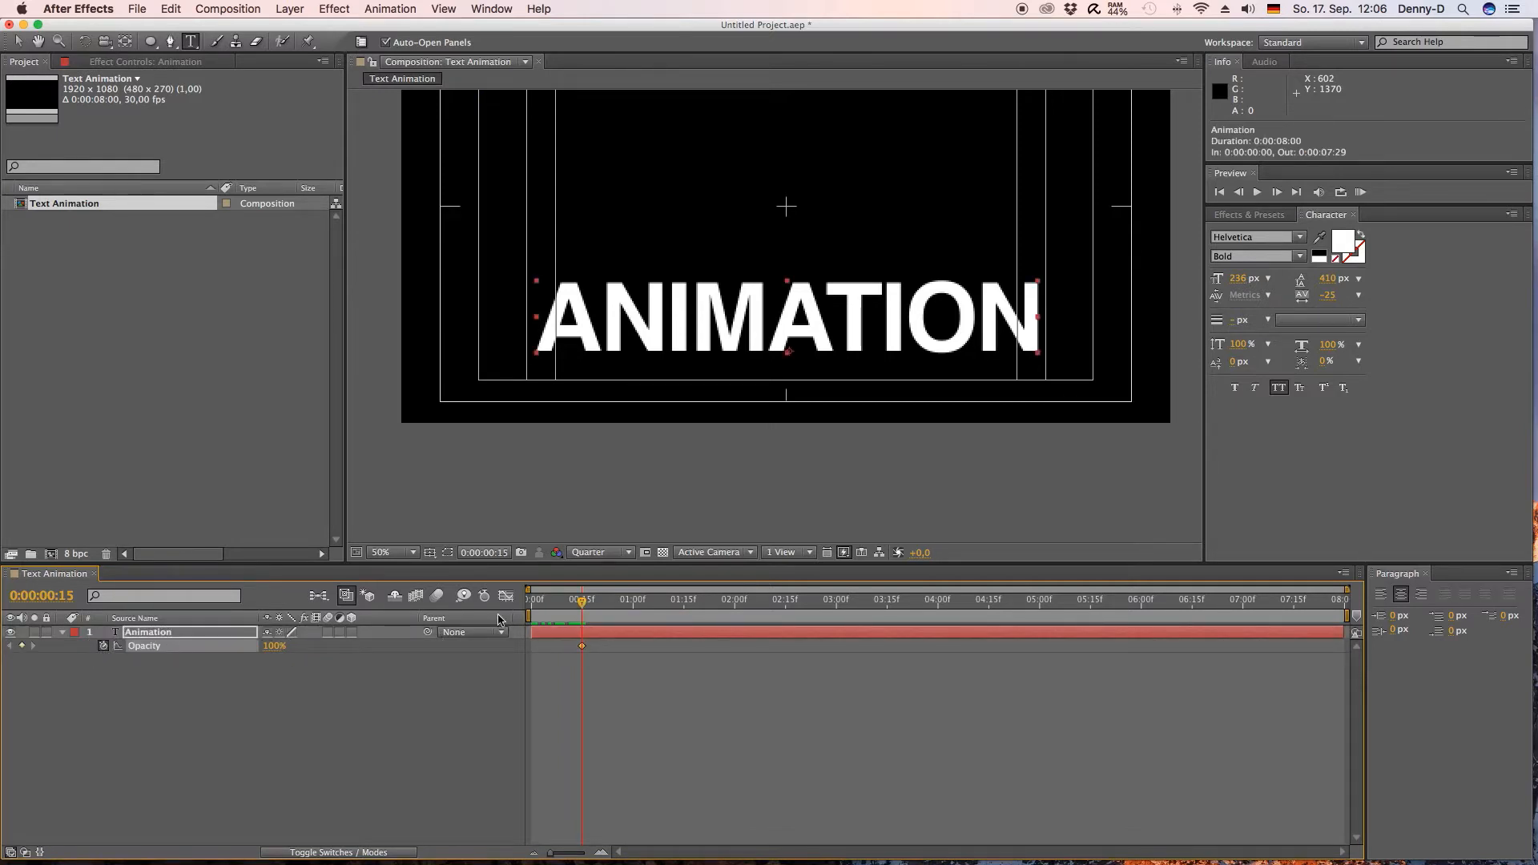
- Set the layer's opacity to 0% at 0:00:00:00 and play back the fade-in
left_click(532, 602)
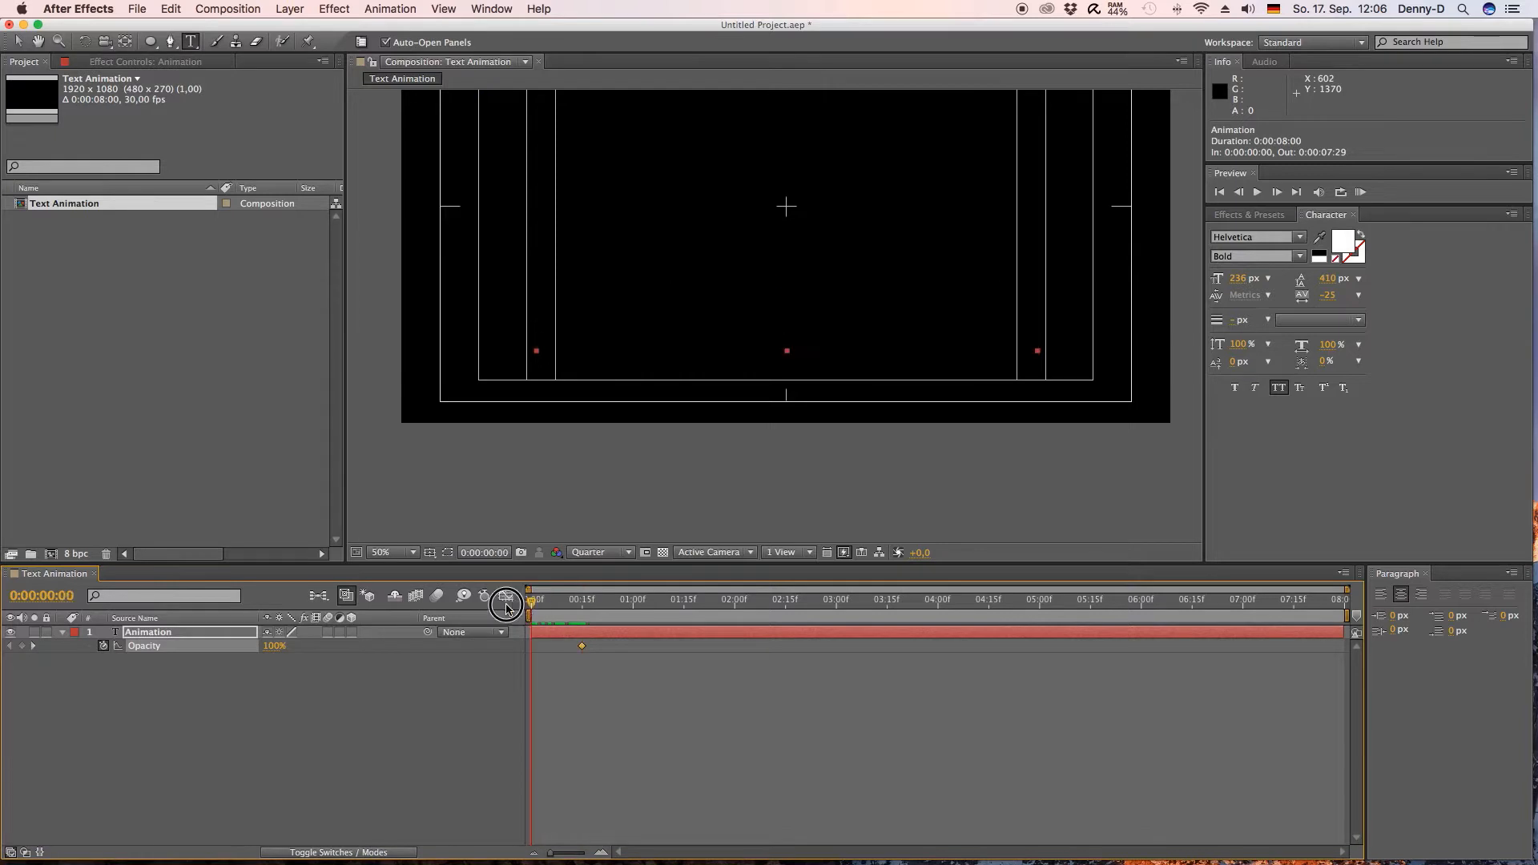
left_click(271, 646)
type("0")
key("Return")
key("space")
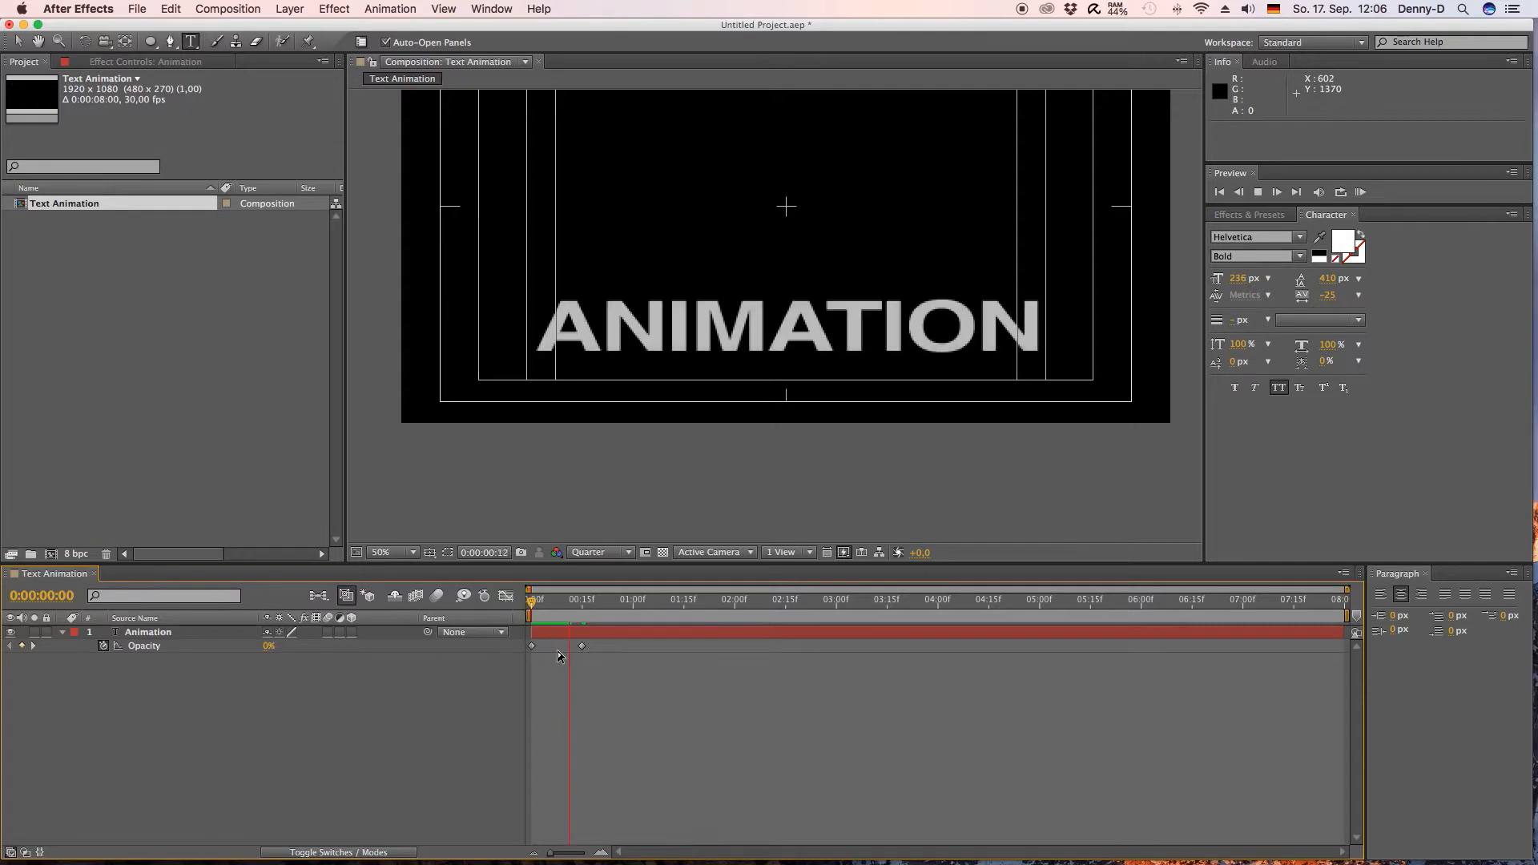
key("space")
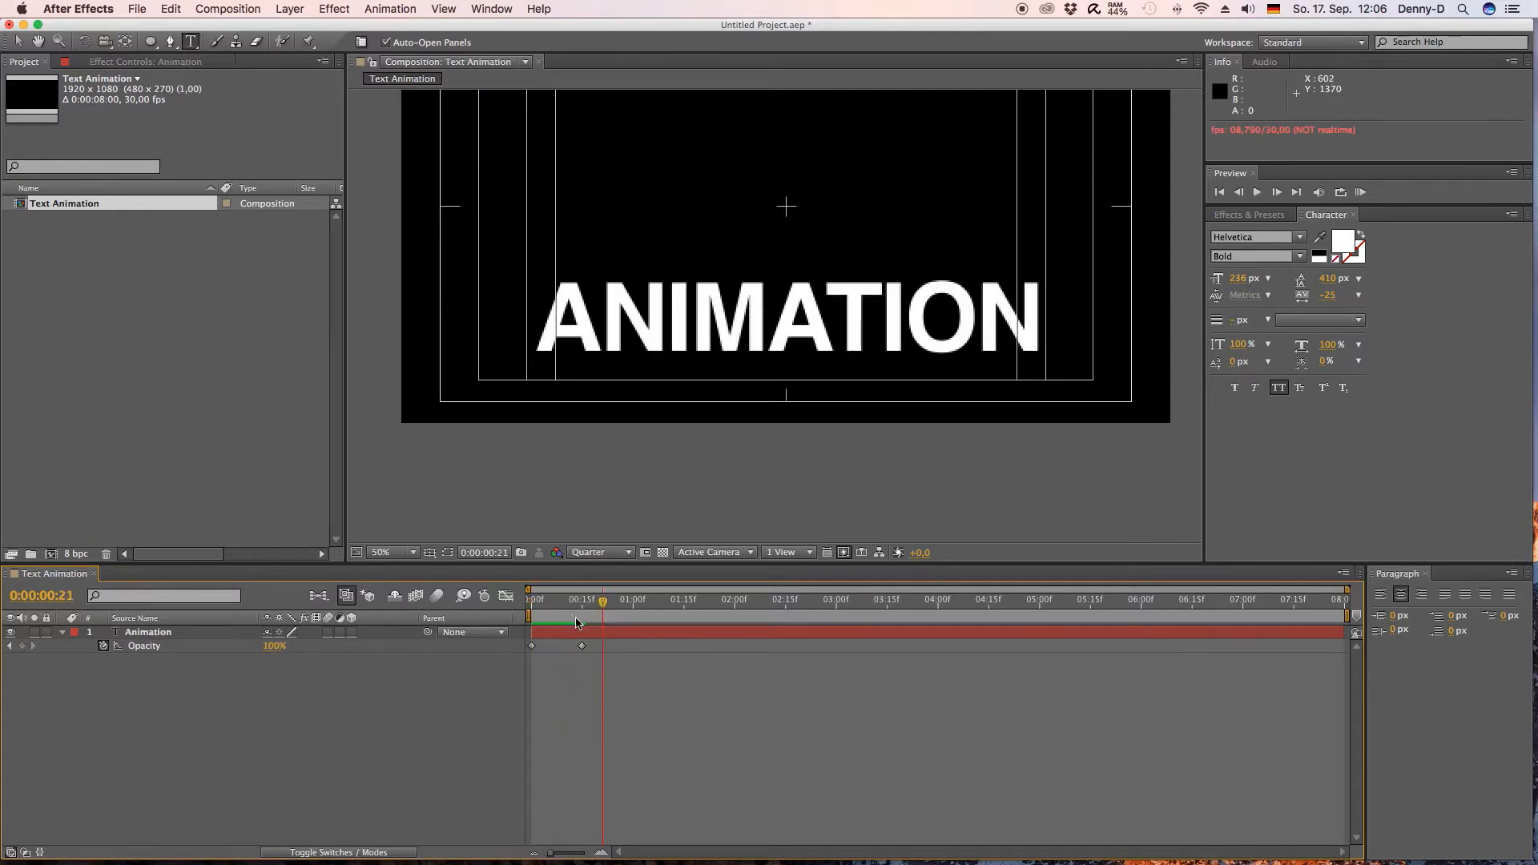
- Apply Easy Ease to the Scale and Opacity keyframes at 0:00:00:15 and play the animation from the start
left_click(596, 637)
key("u")
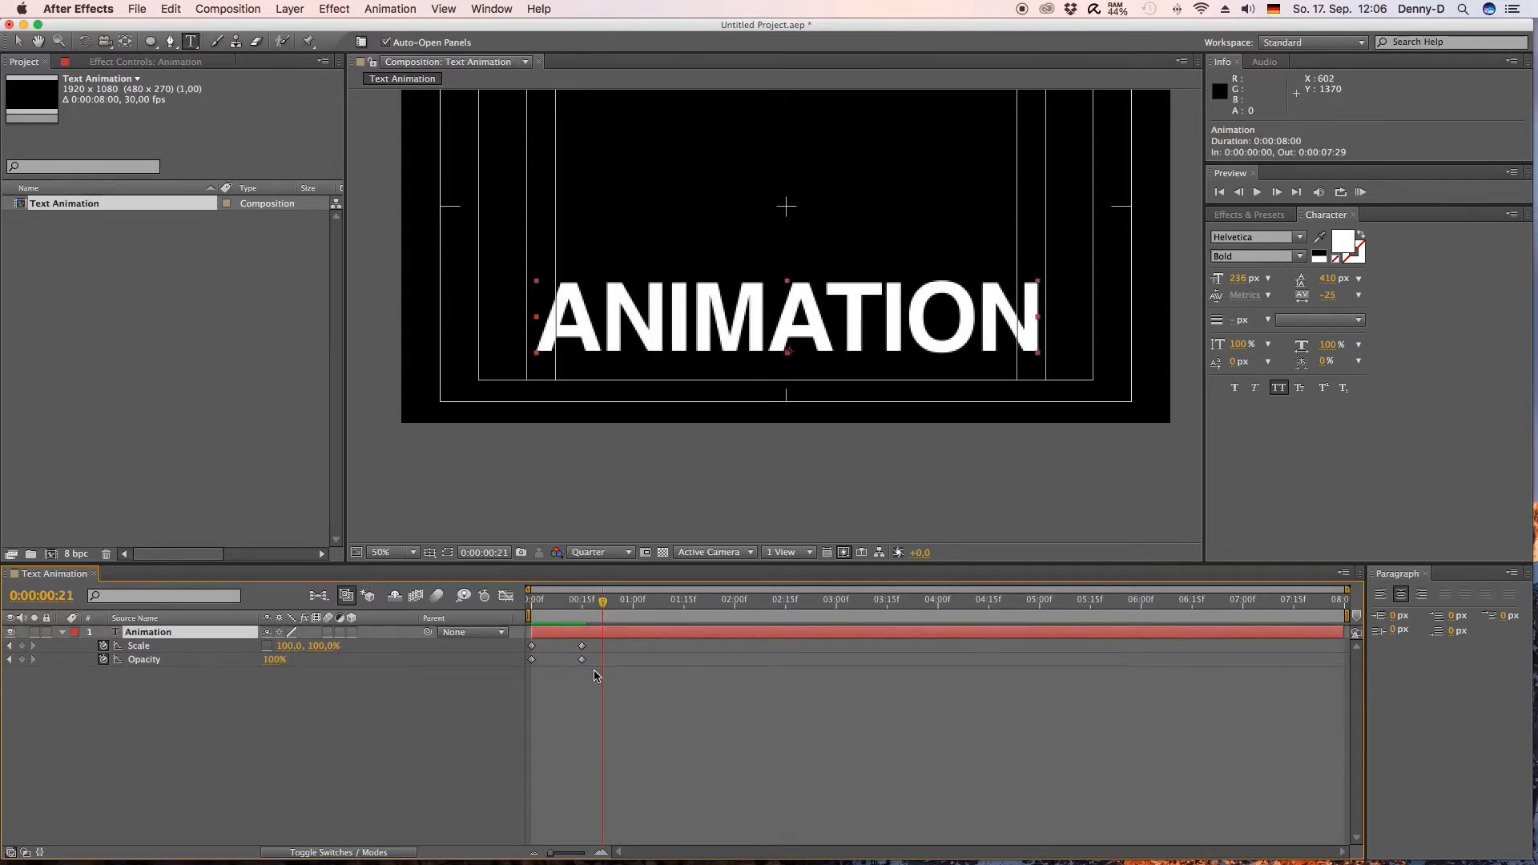
left_click_drag(596, 672, 561, 632)
right_click(582, 659)
mouse_move(662, 816)
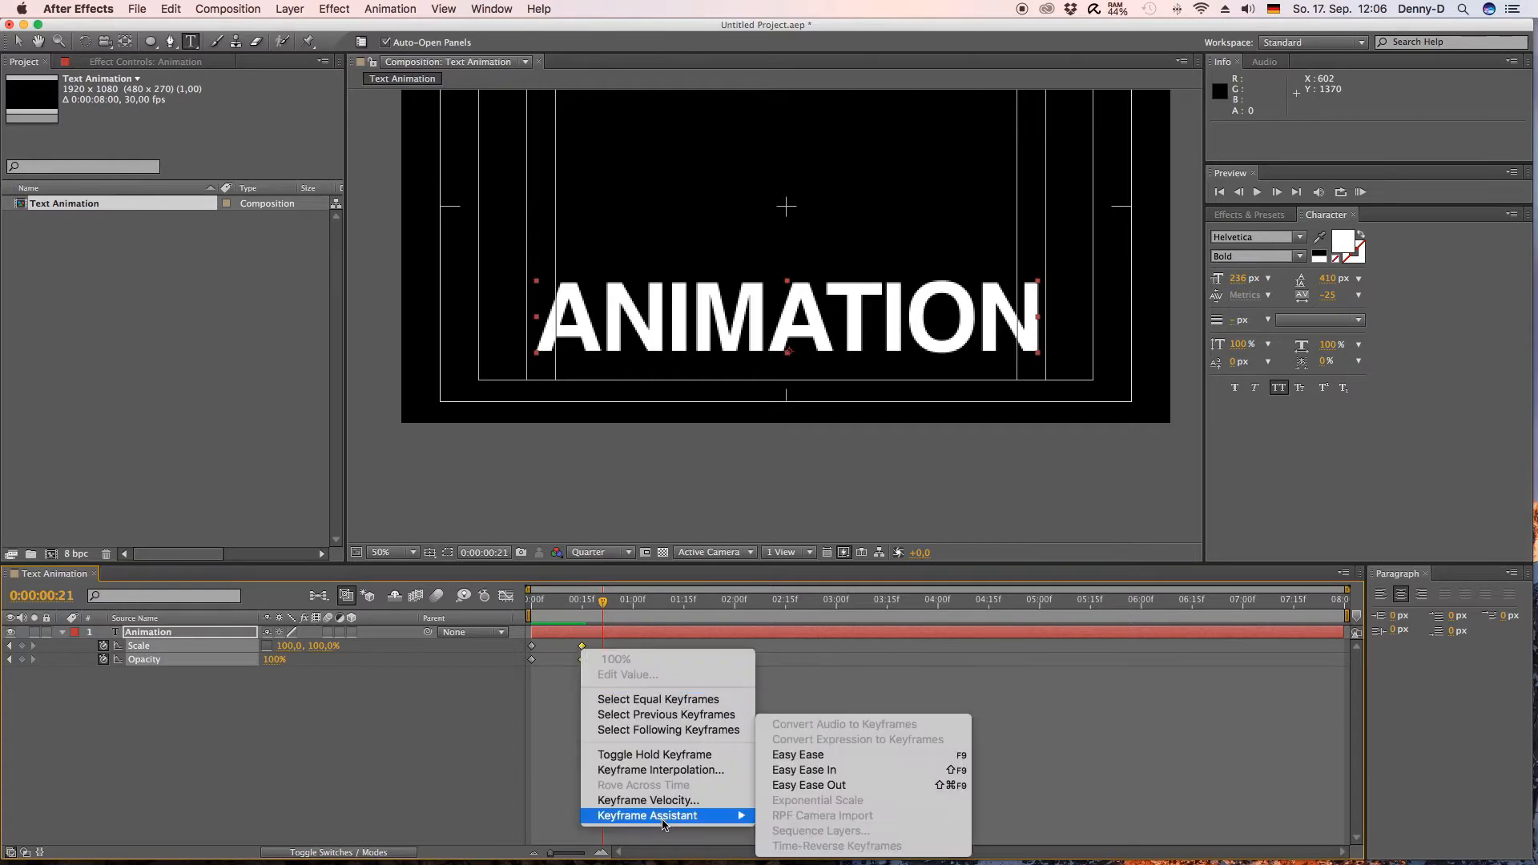
left_click(817, 756)
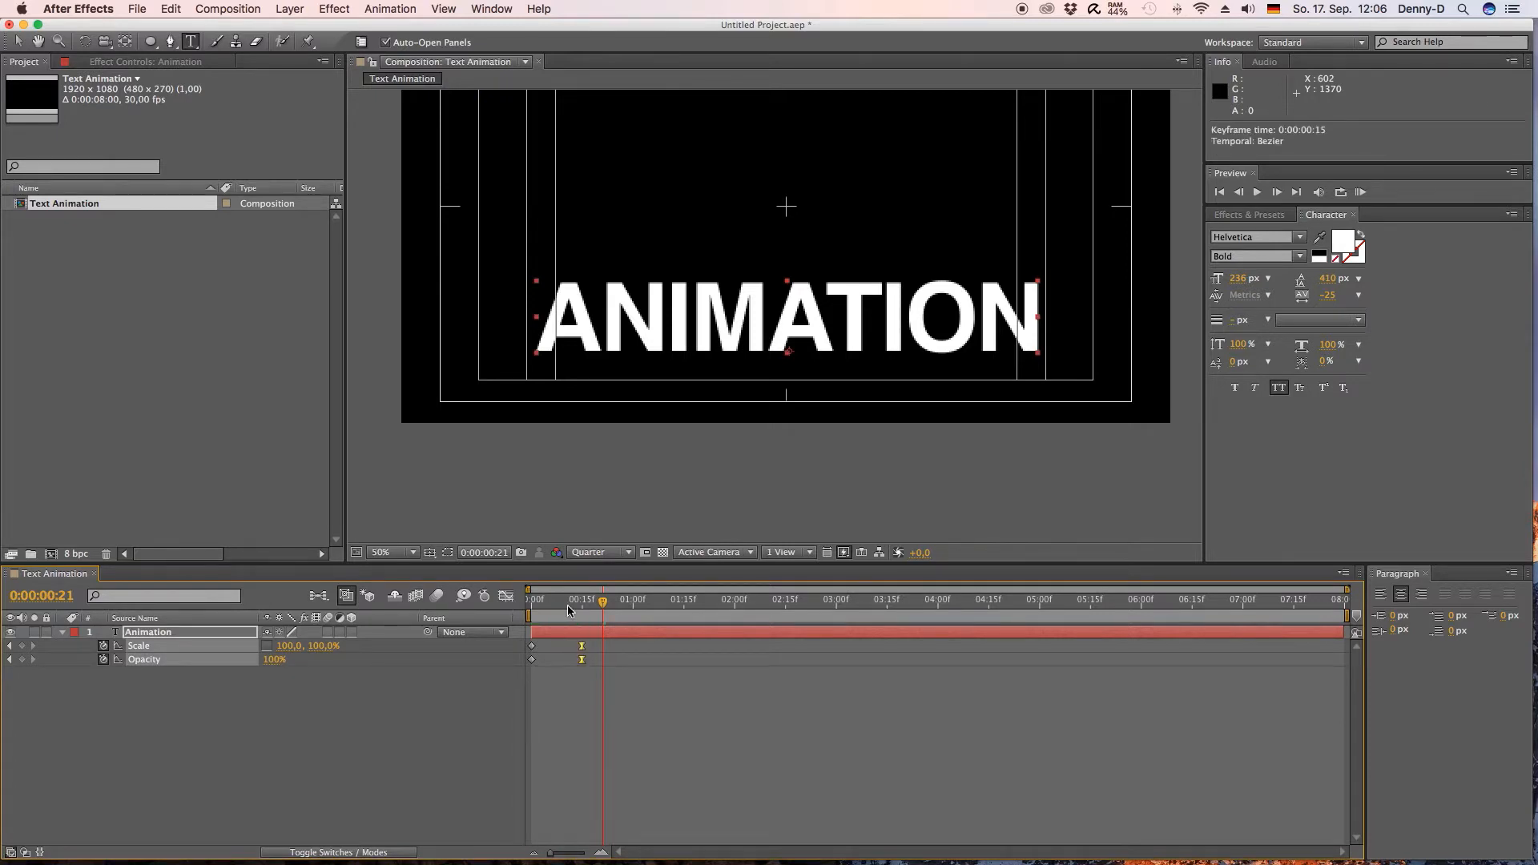
key("space")
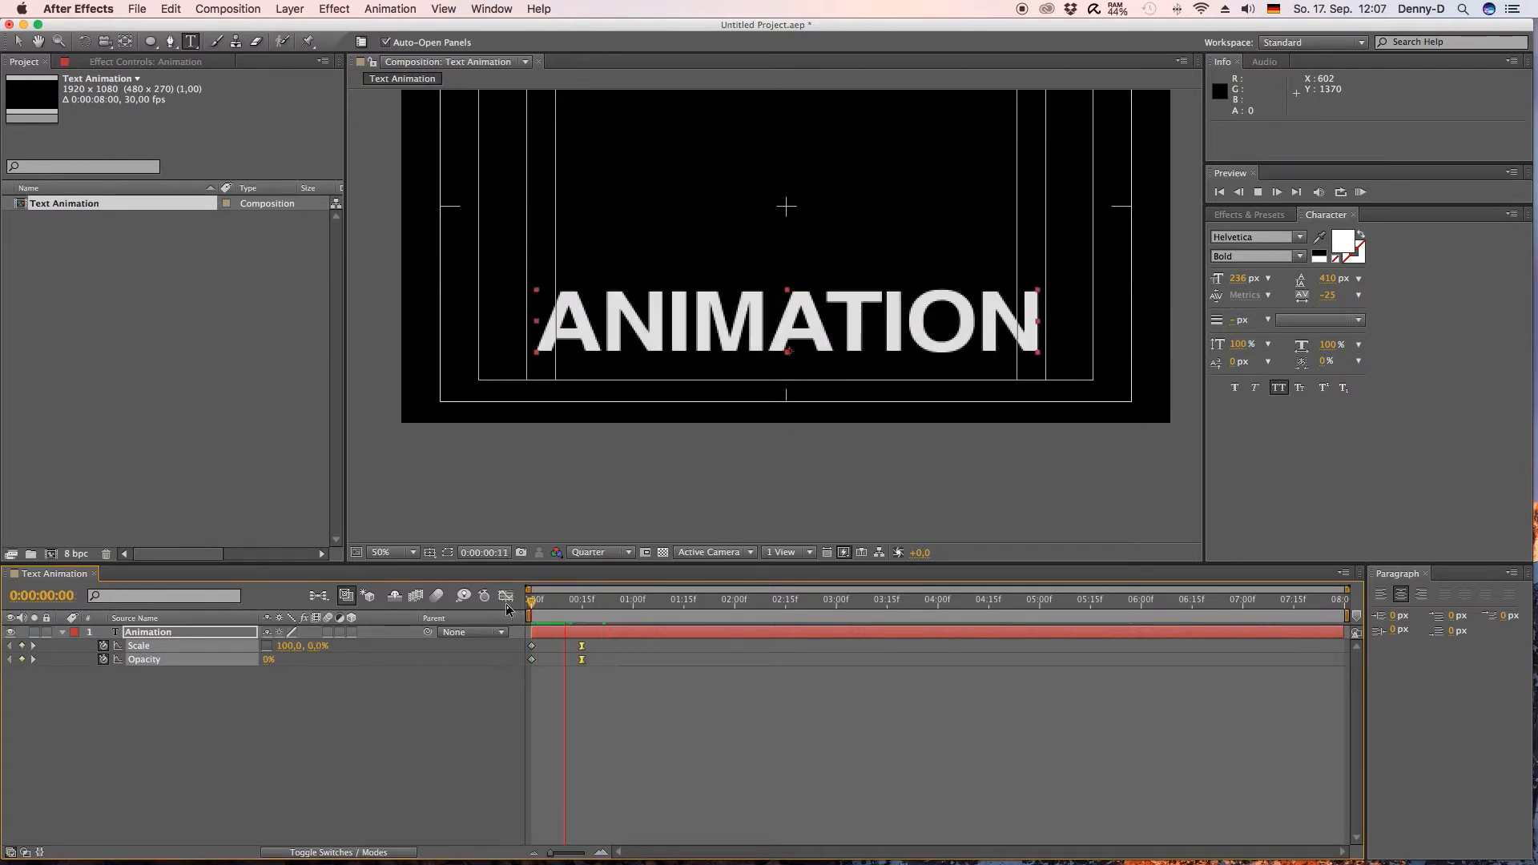
left_click(526, 605)
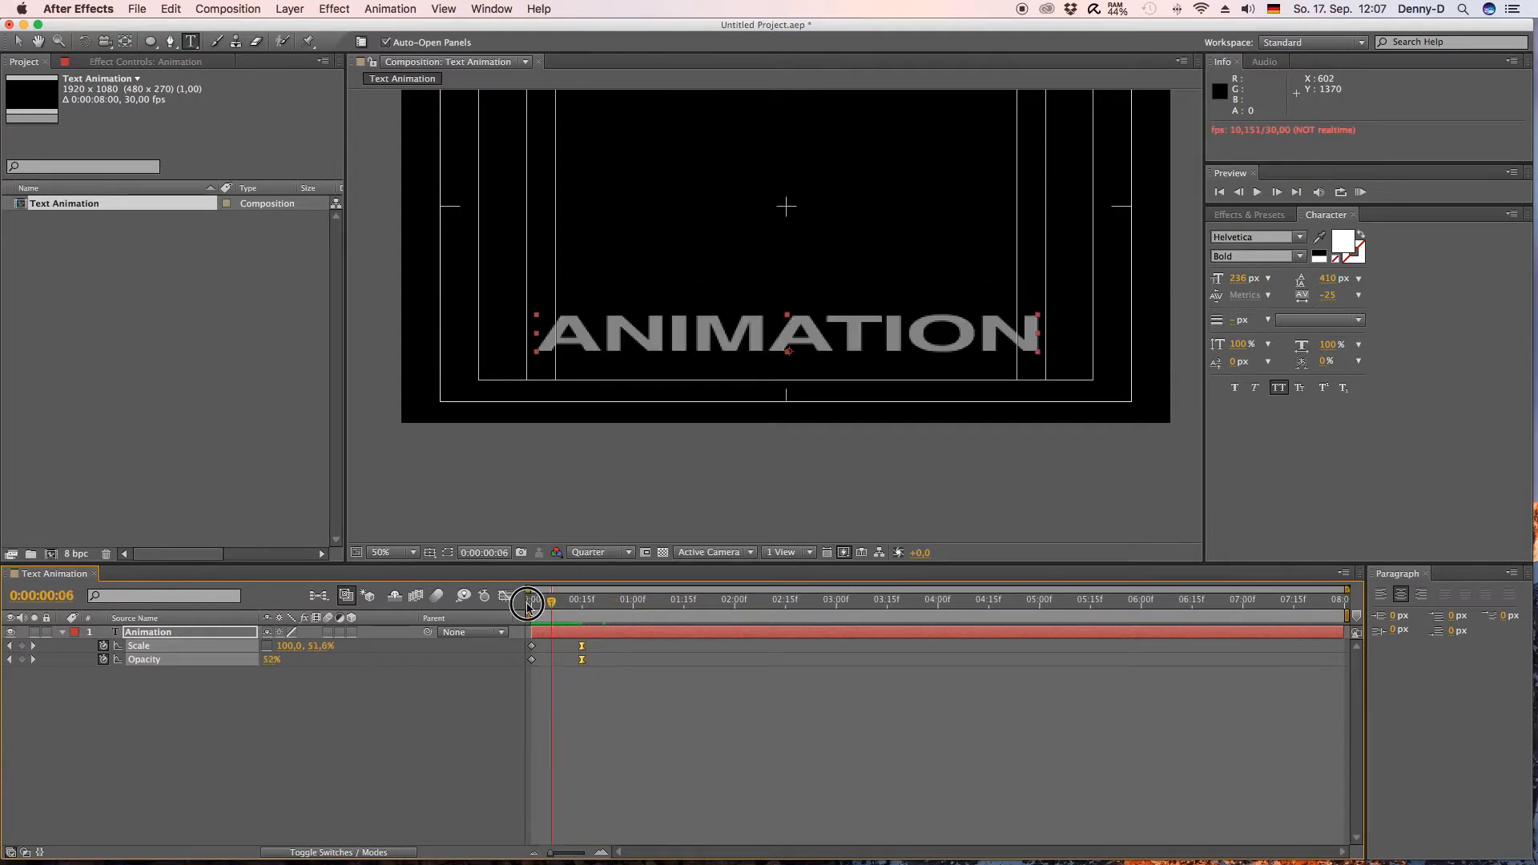
key("space")
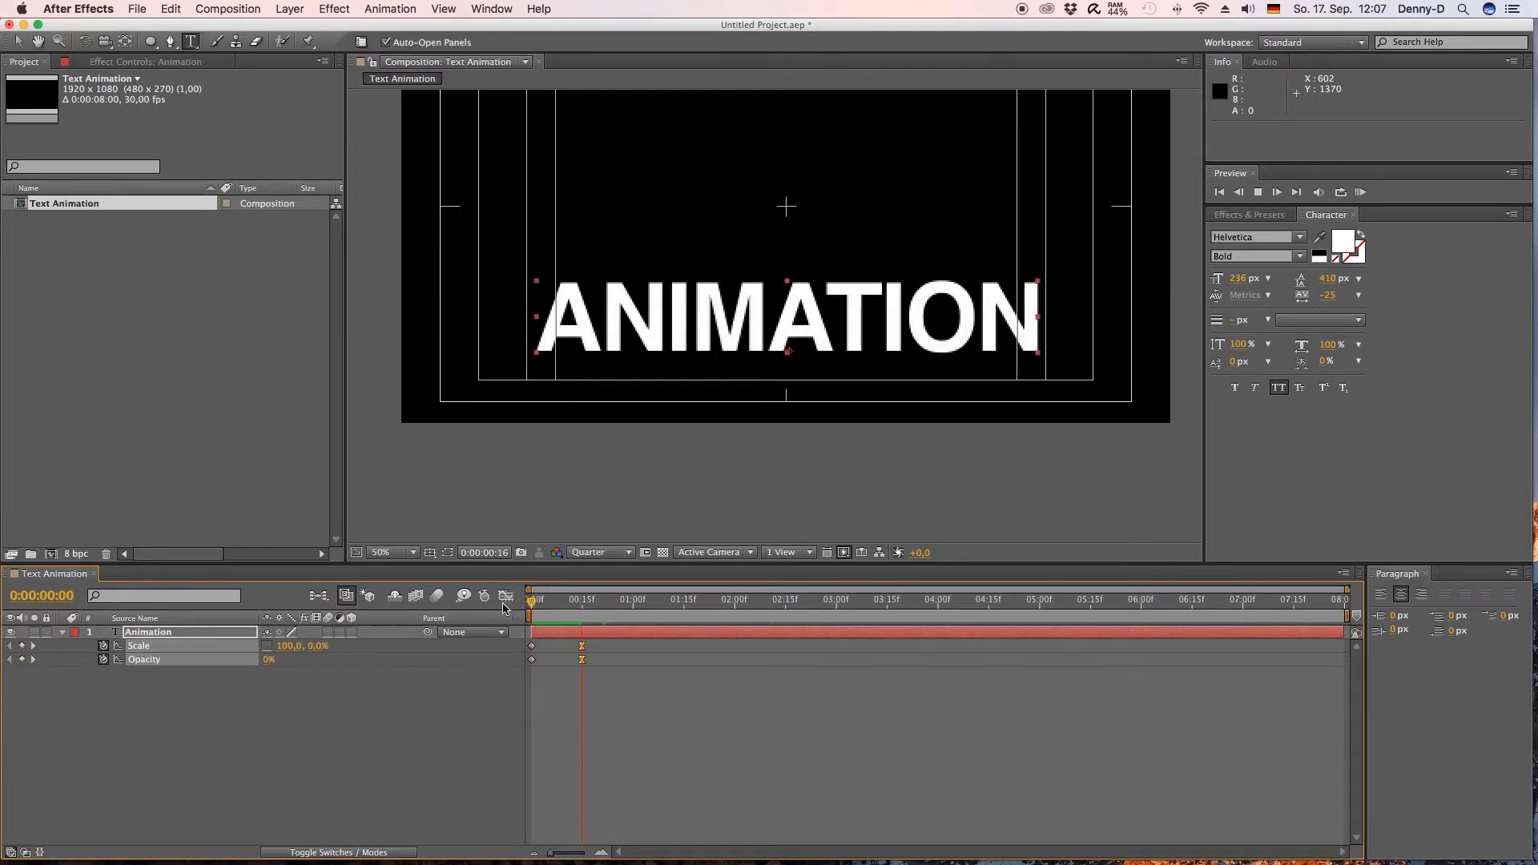
left_click(530, 602)
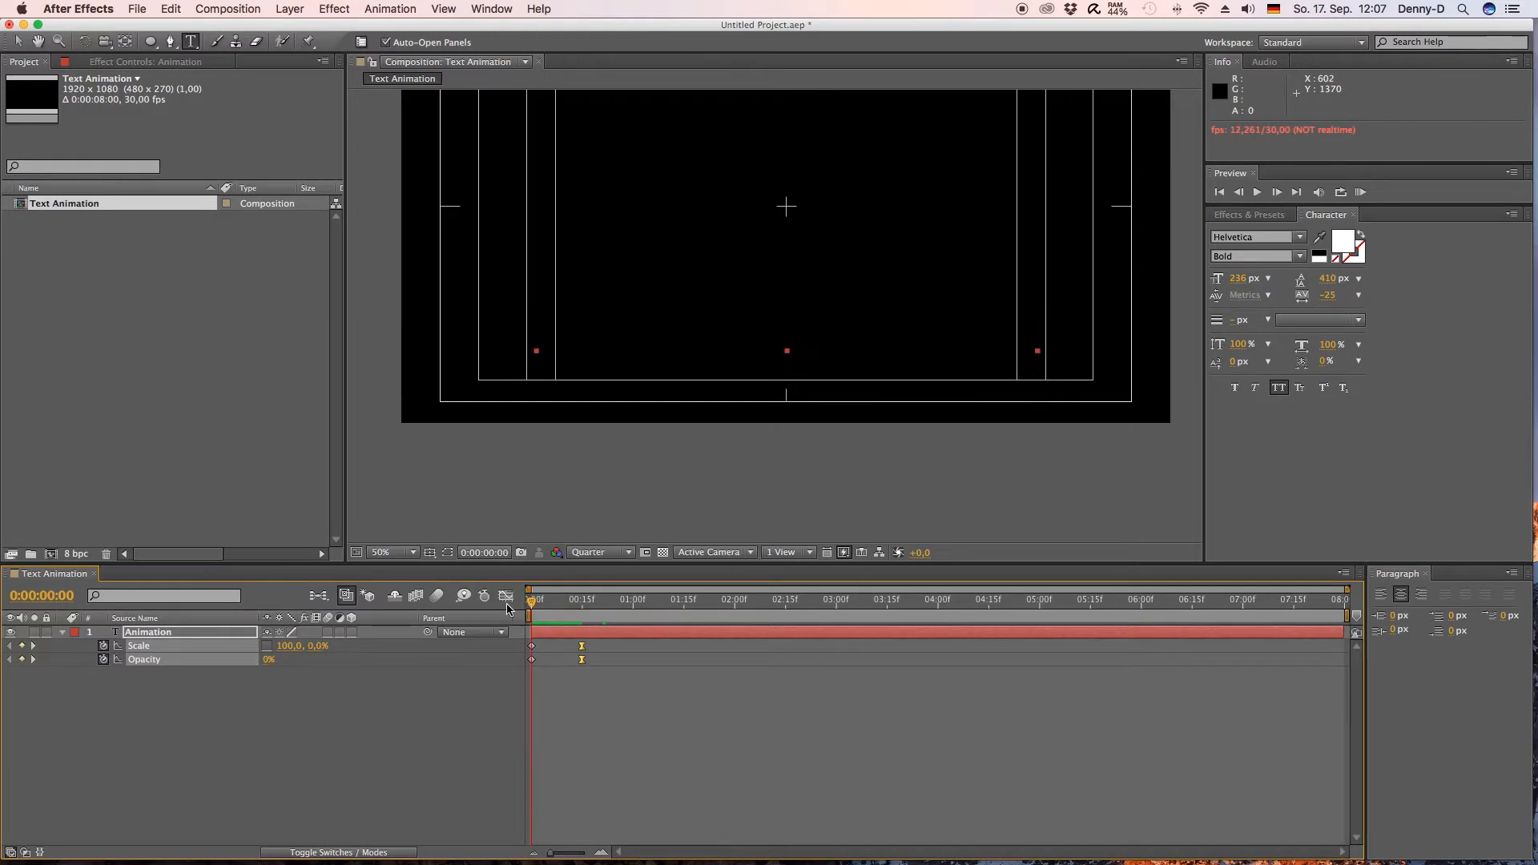
key("space")
key("space")
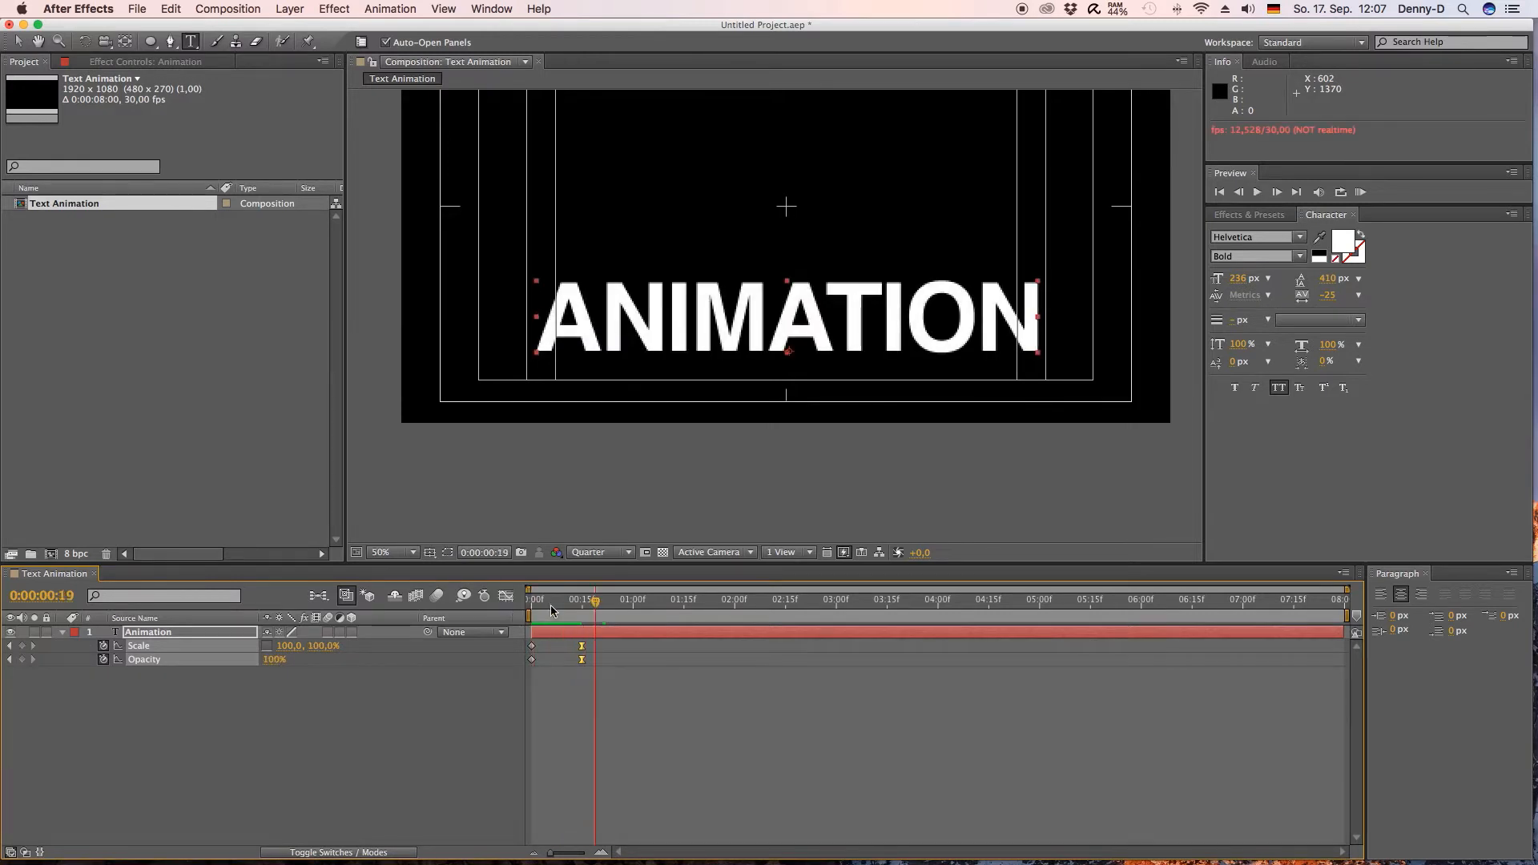
- Move the ending Scale and Opacity keyframes to 0:00:00:10 and play the shortened animation from the start
left_click_drag(584, 671, 555, 646)
left_click(578, 646)
left_click(601, 852)
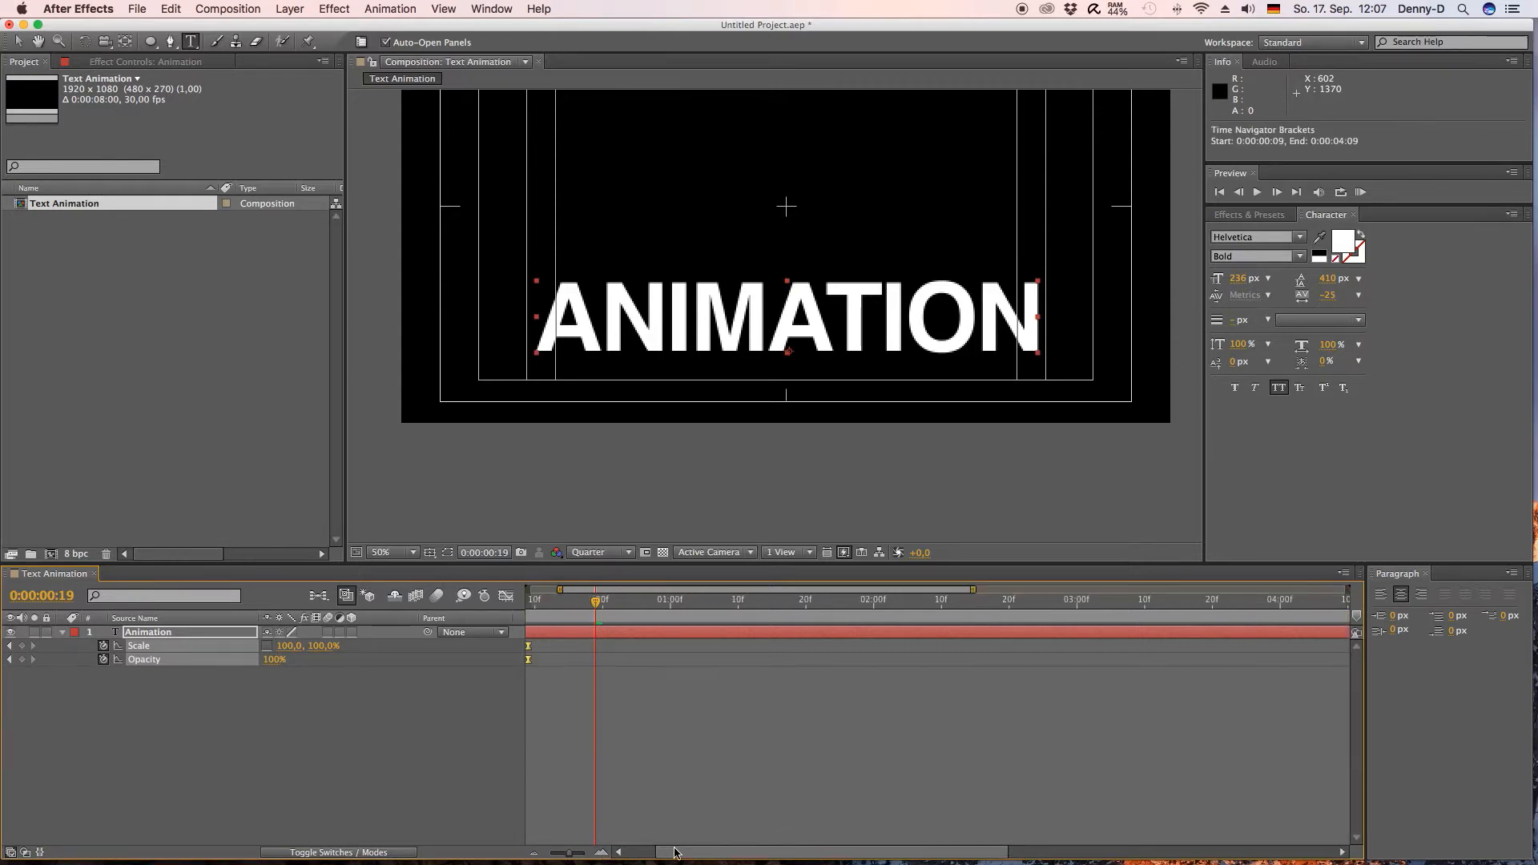
left_click_drag(676, 853, 600, 645)
left_click(601, 599)
left_click_drag(584, 855, 558, 854)
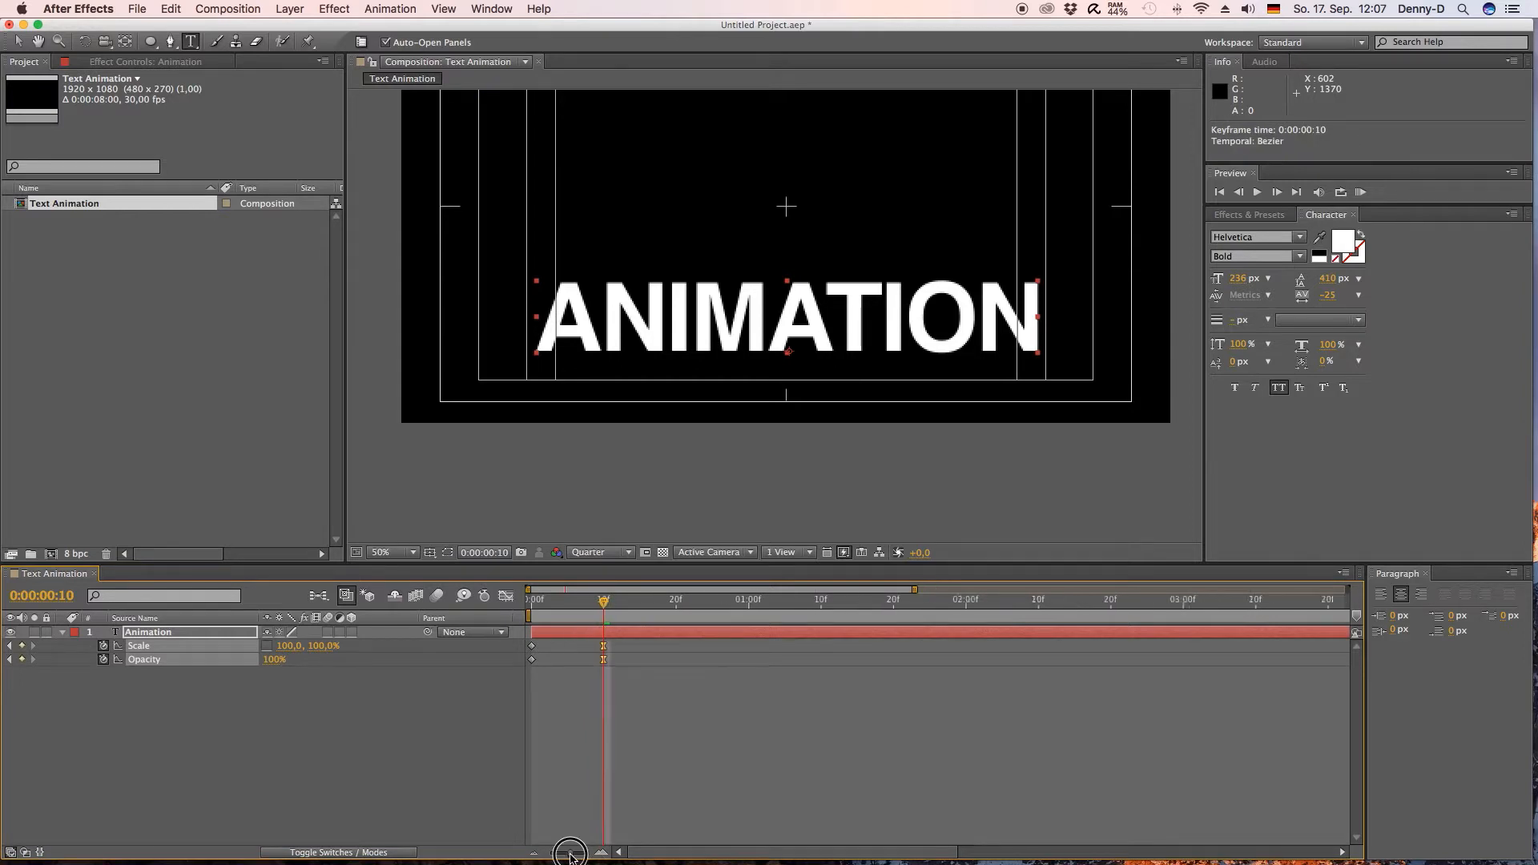
left_click_drag(575, 601, 529, 606)
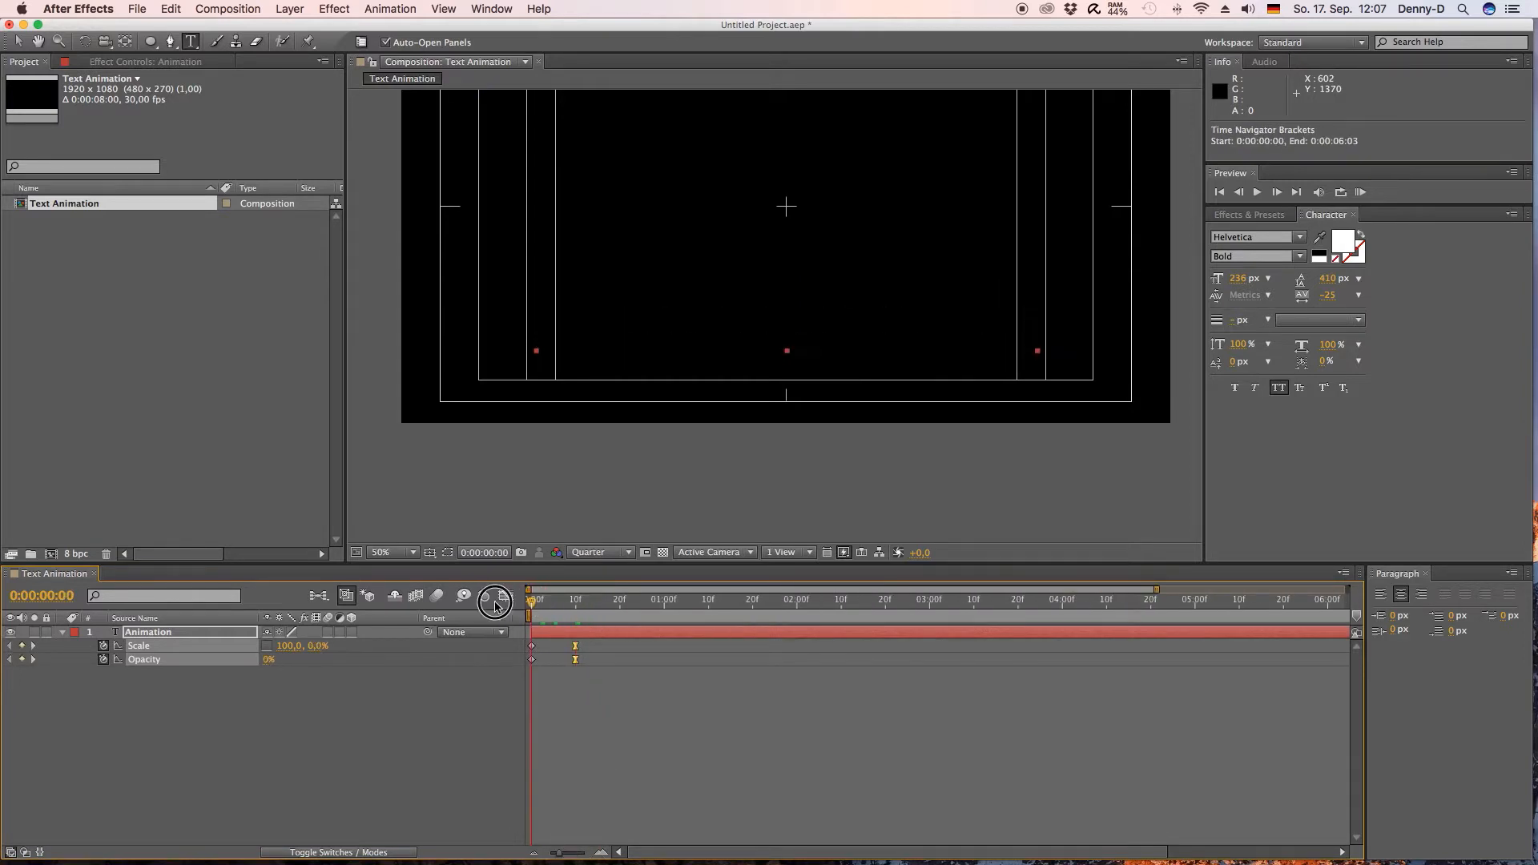
key("space")
key("space")
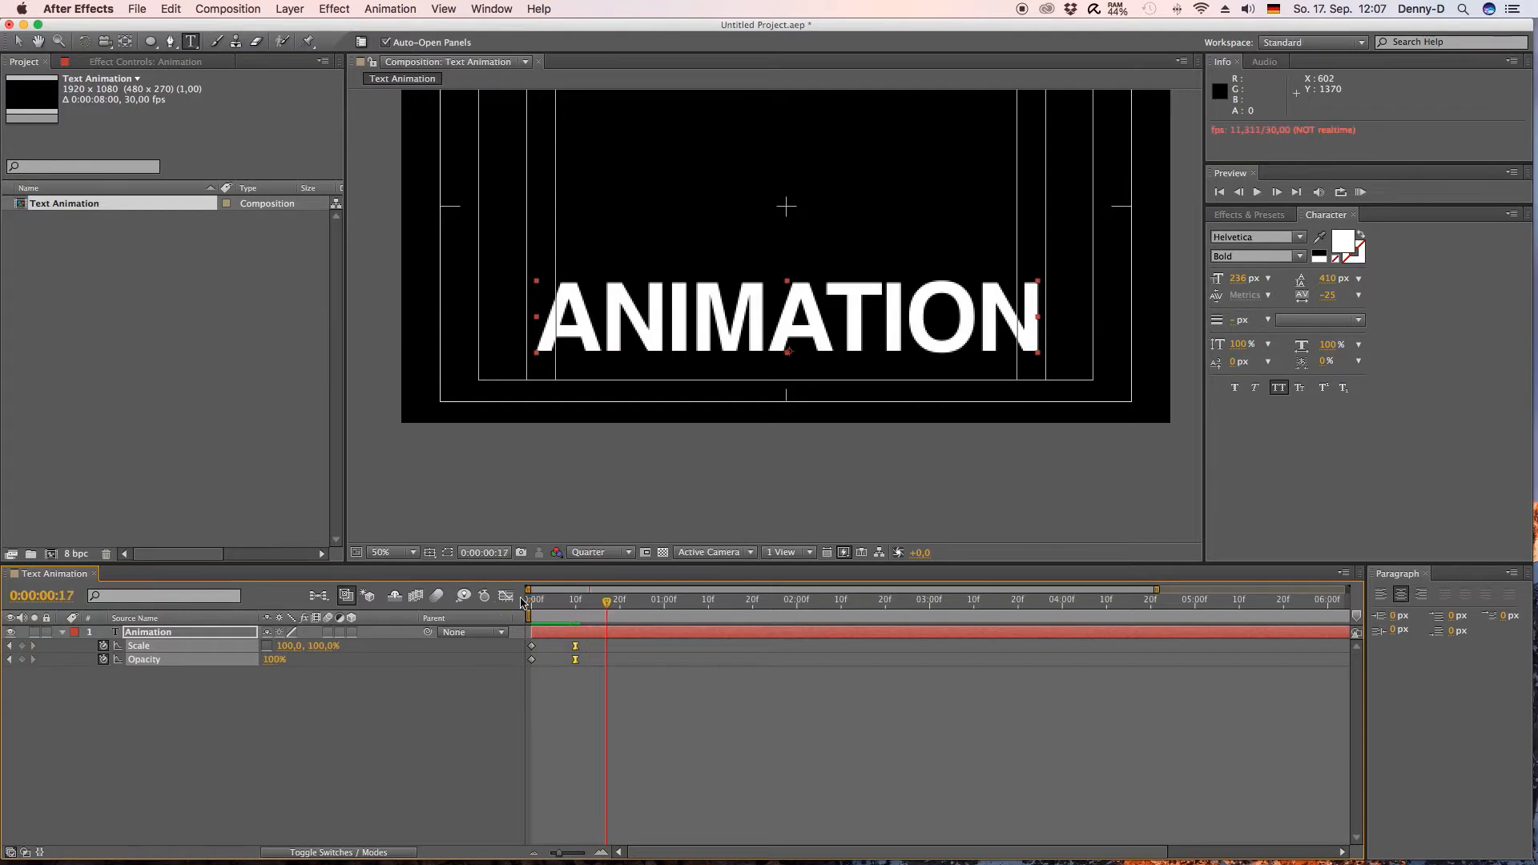
left_click(531, 601)
key("space")
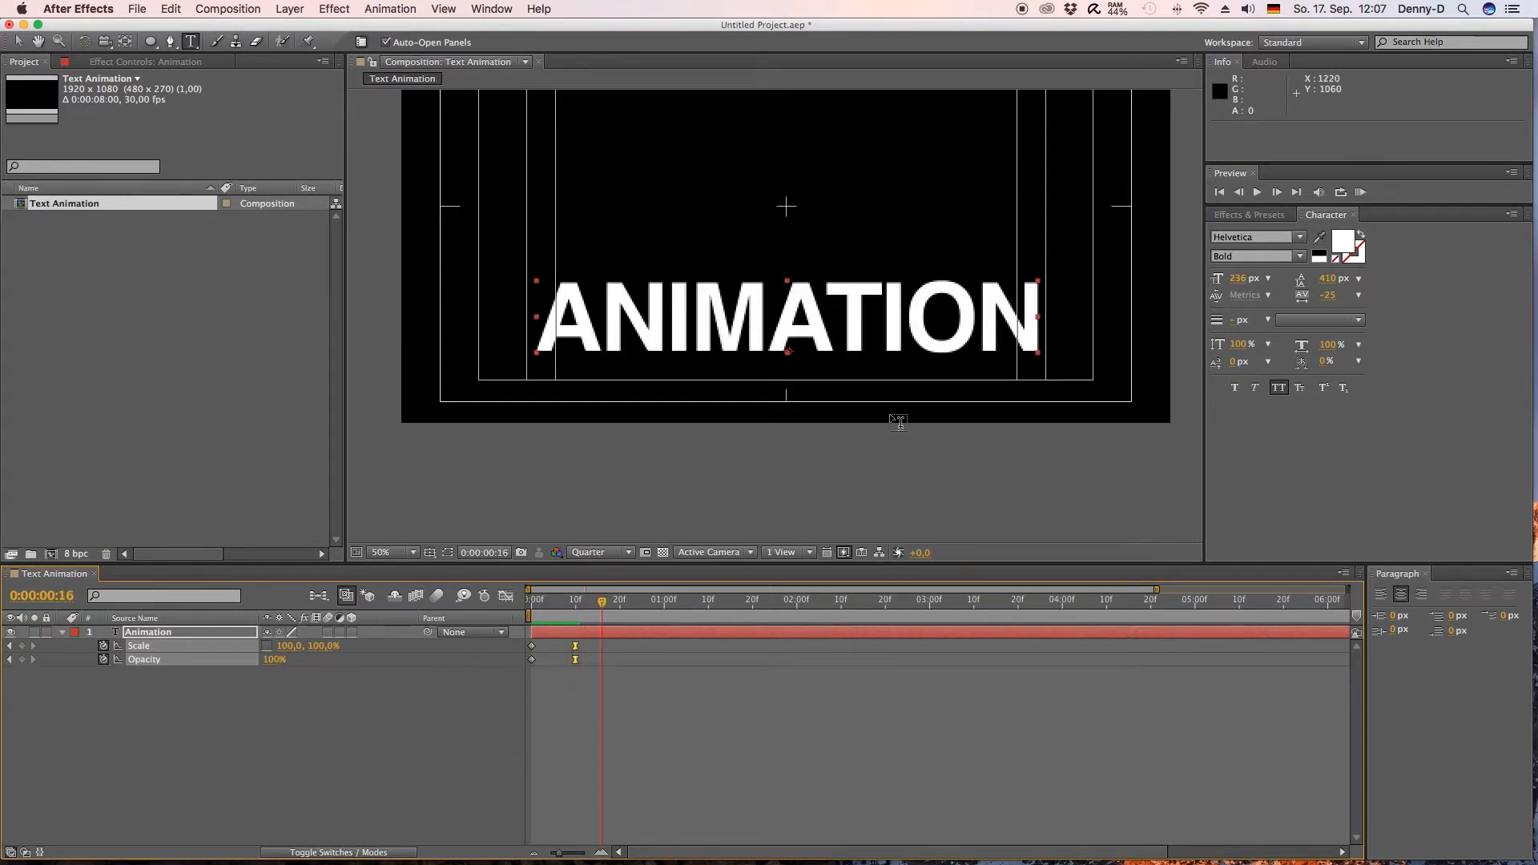
- Duplicate the Animation text layer and move the copy straight up about 196 px, directly above the original
key("comma")
key("comma")
key("comma")
key("period")
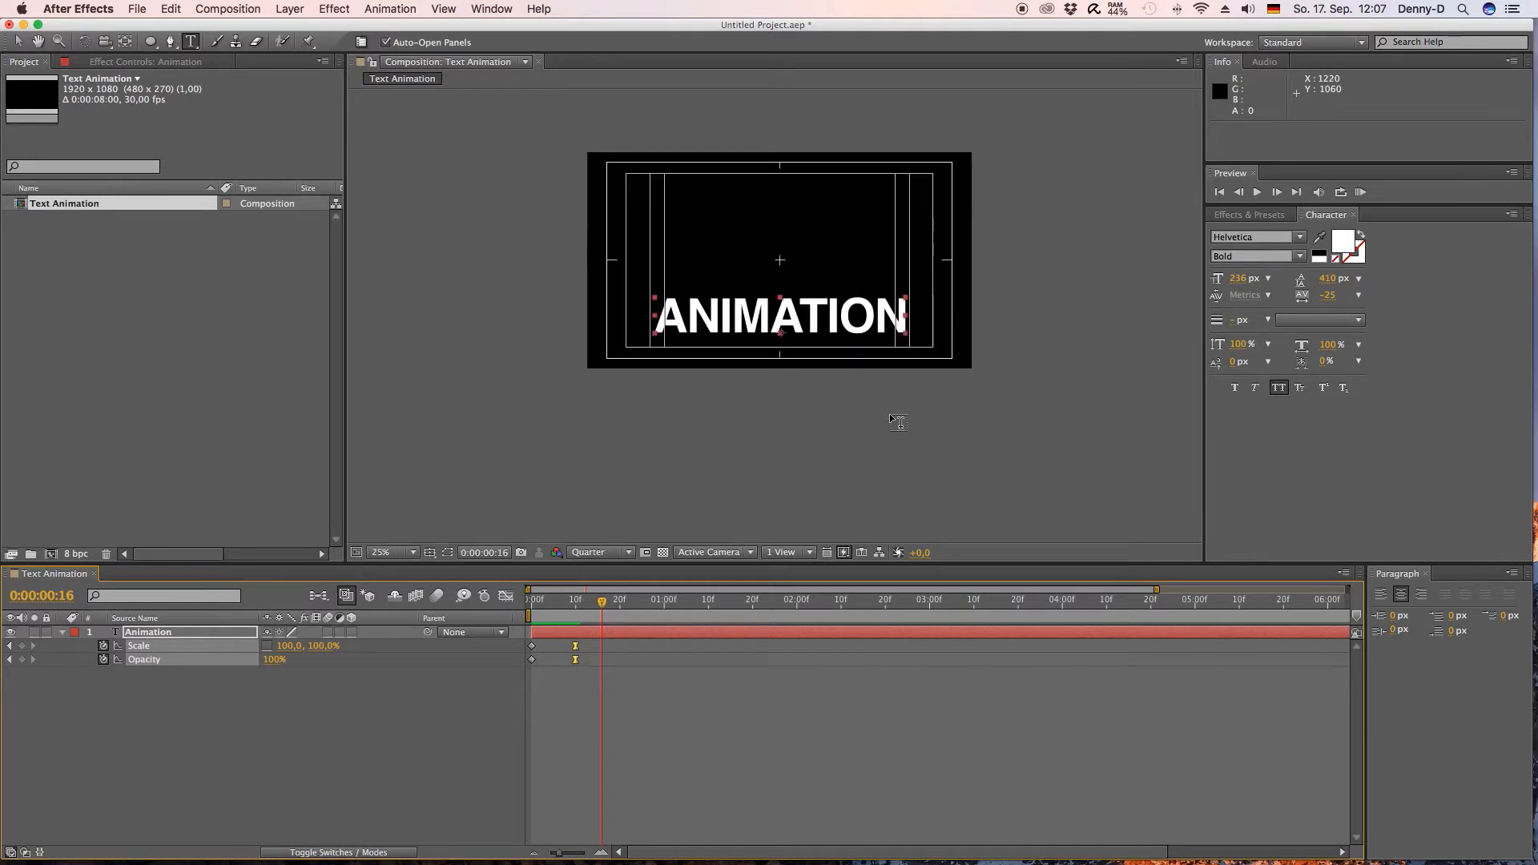
left_click(290, 752)
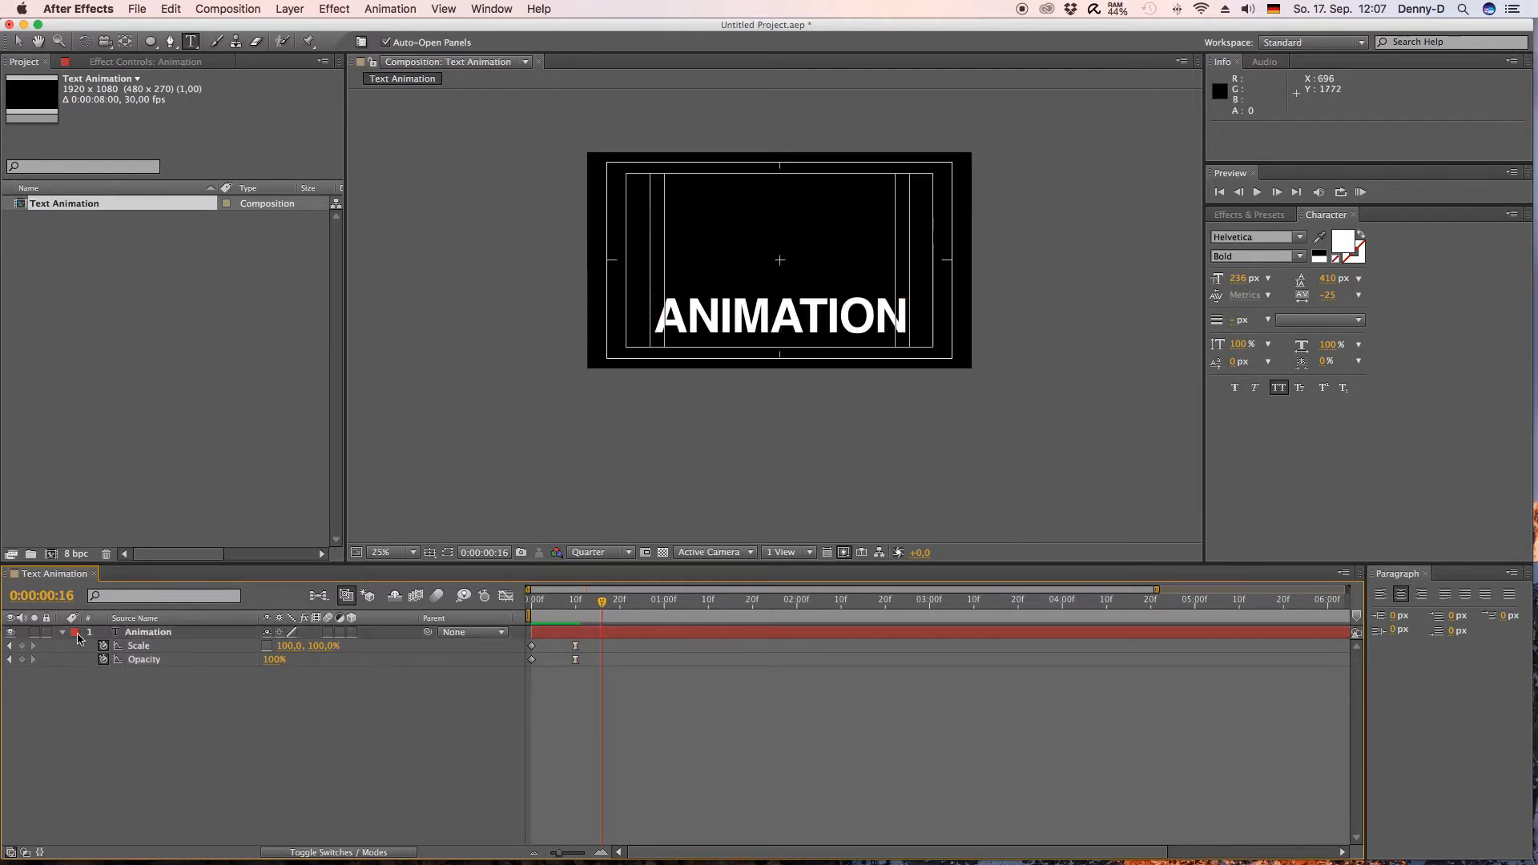
key("u")
left_click(115, 635)
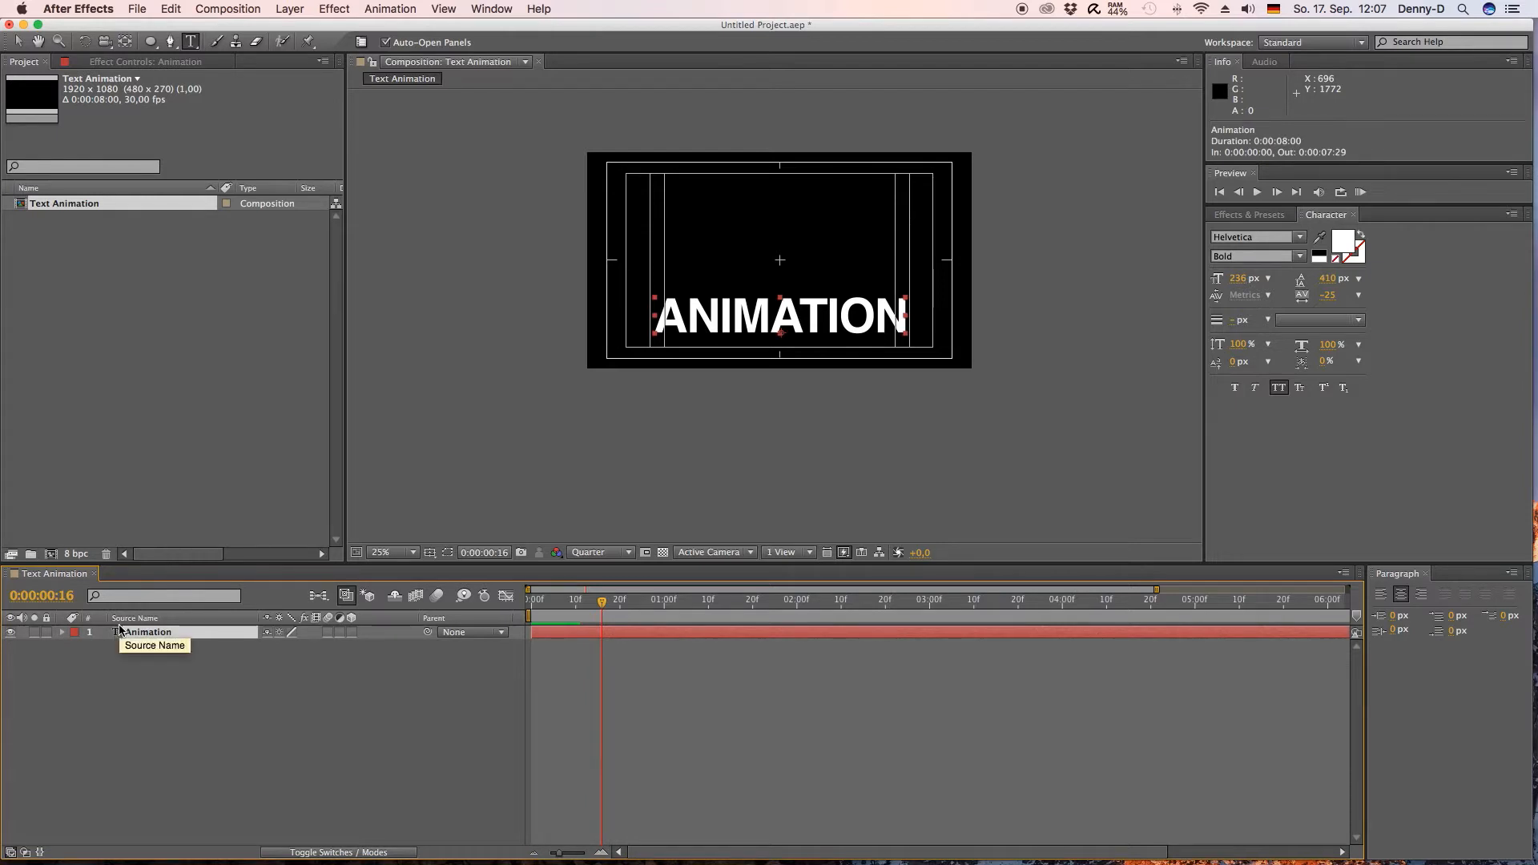
key("super+d")
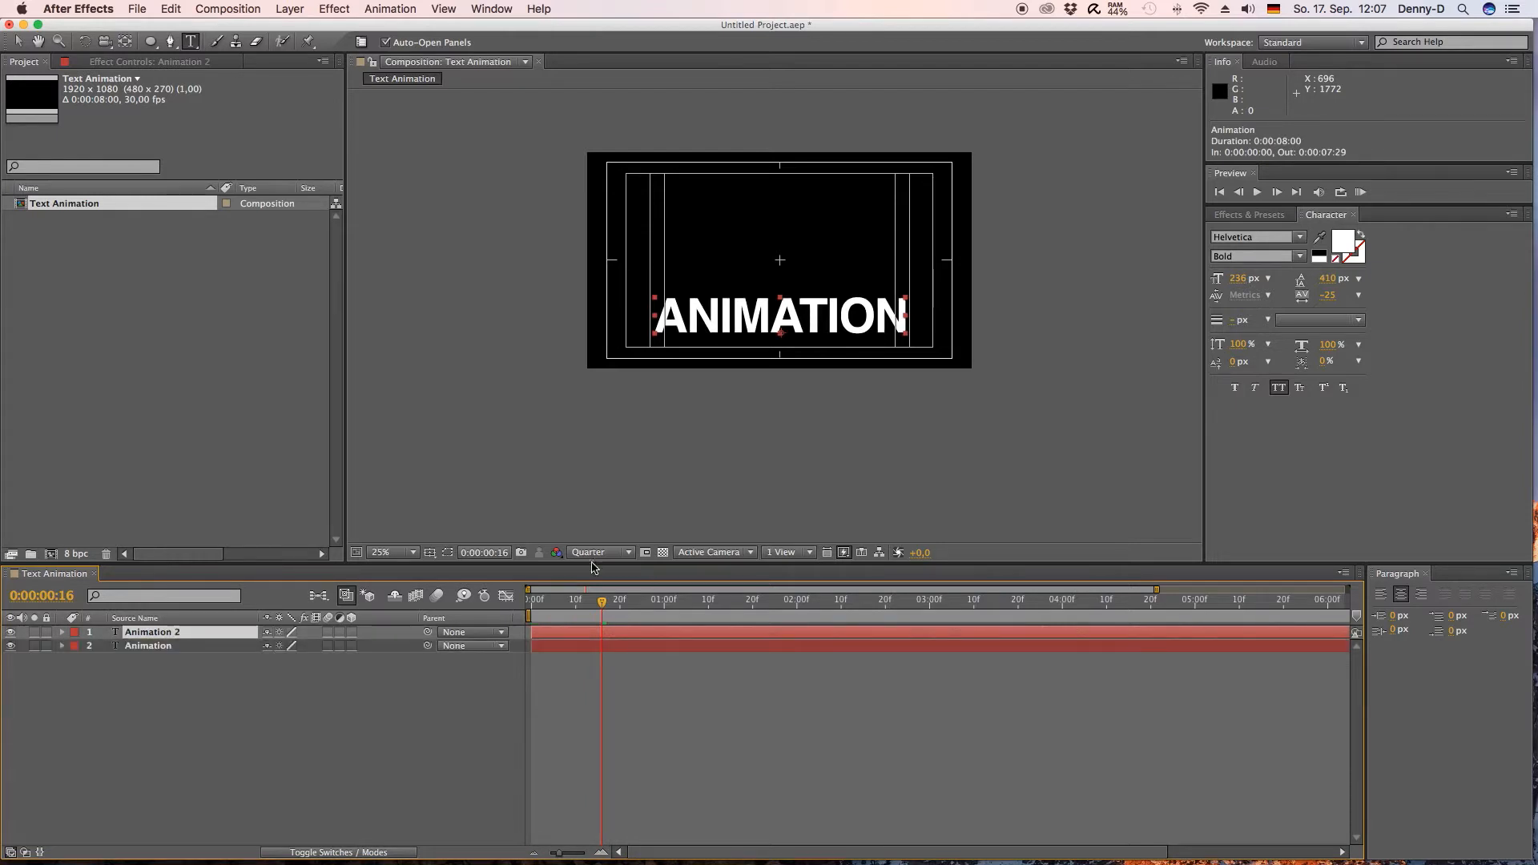
left_click(18, 41)
left_click_drag(759, 309, 739, 273)
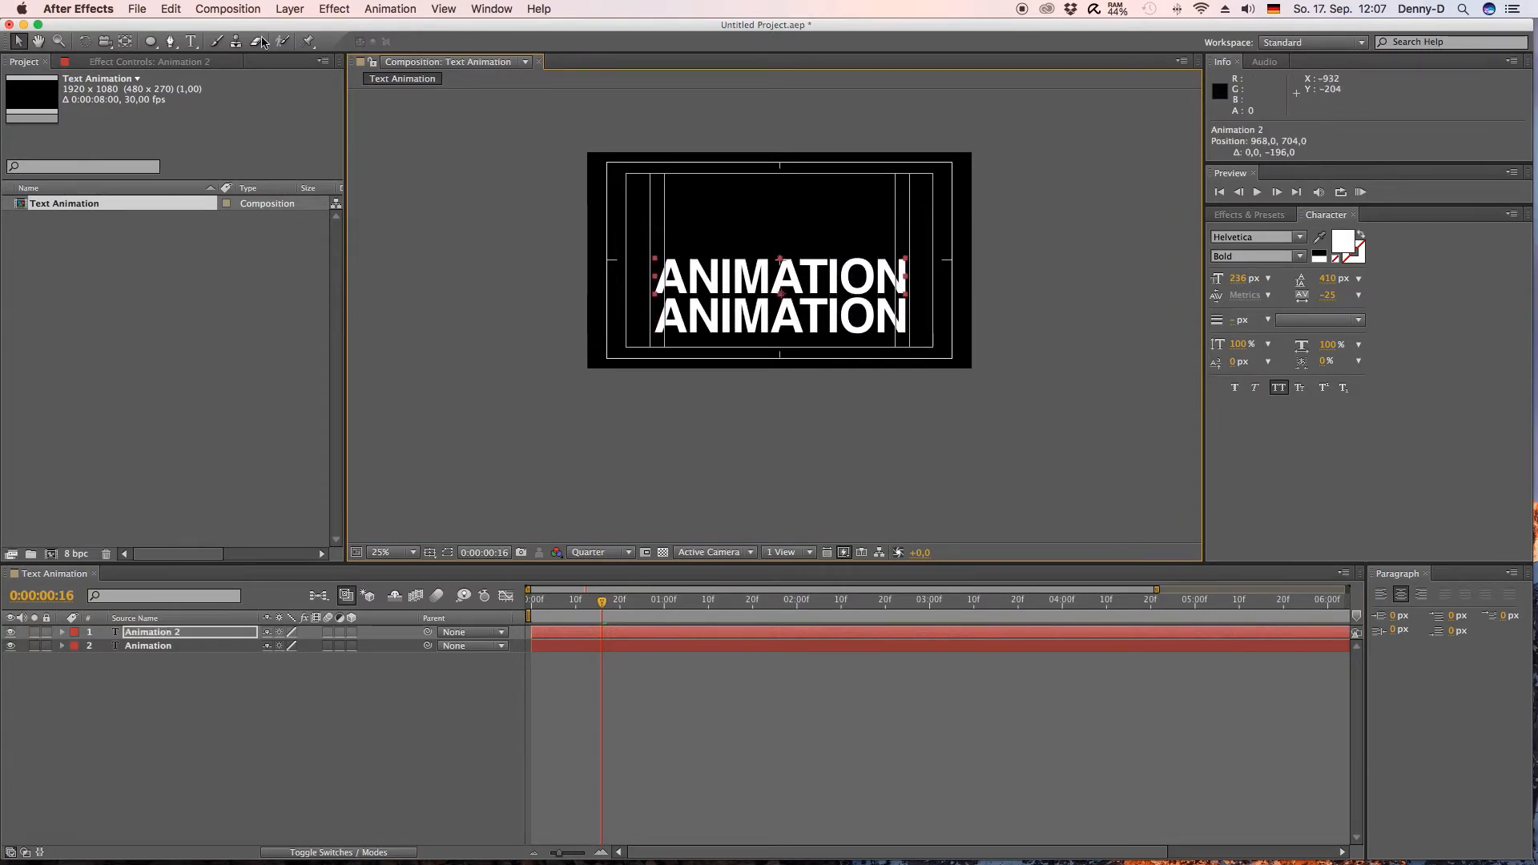
- Replace the wording of the duplicated upper text layer with TEXT
left_click(191, 41)
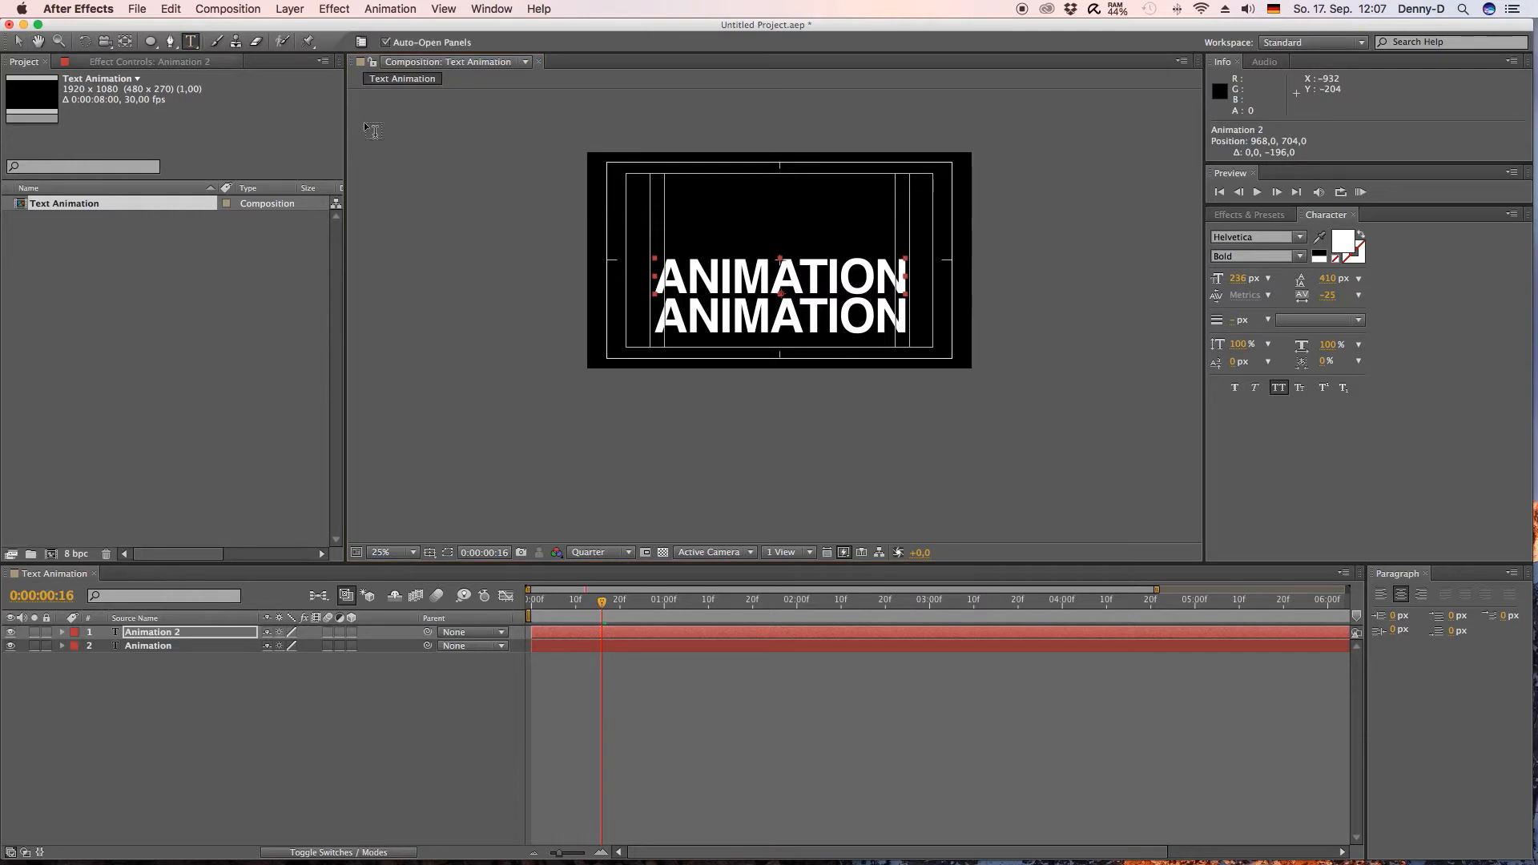
double_click(738, 276)
type("T")
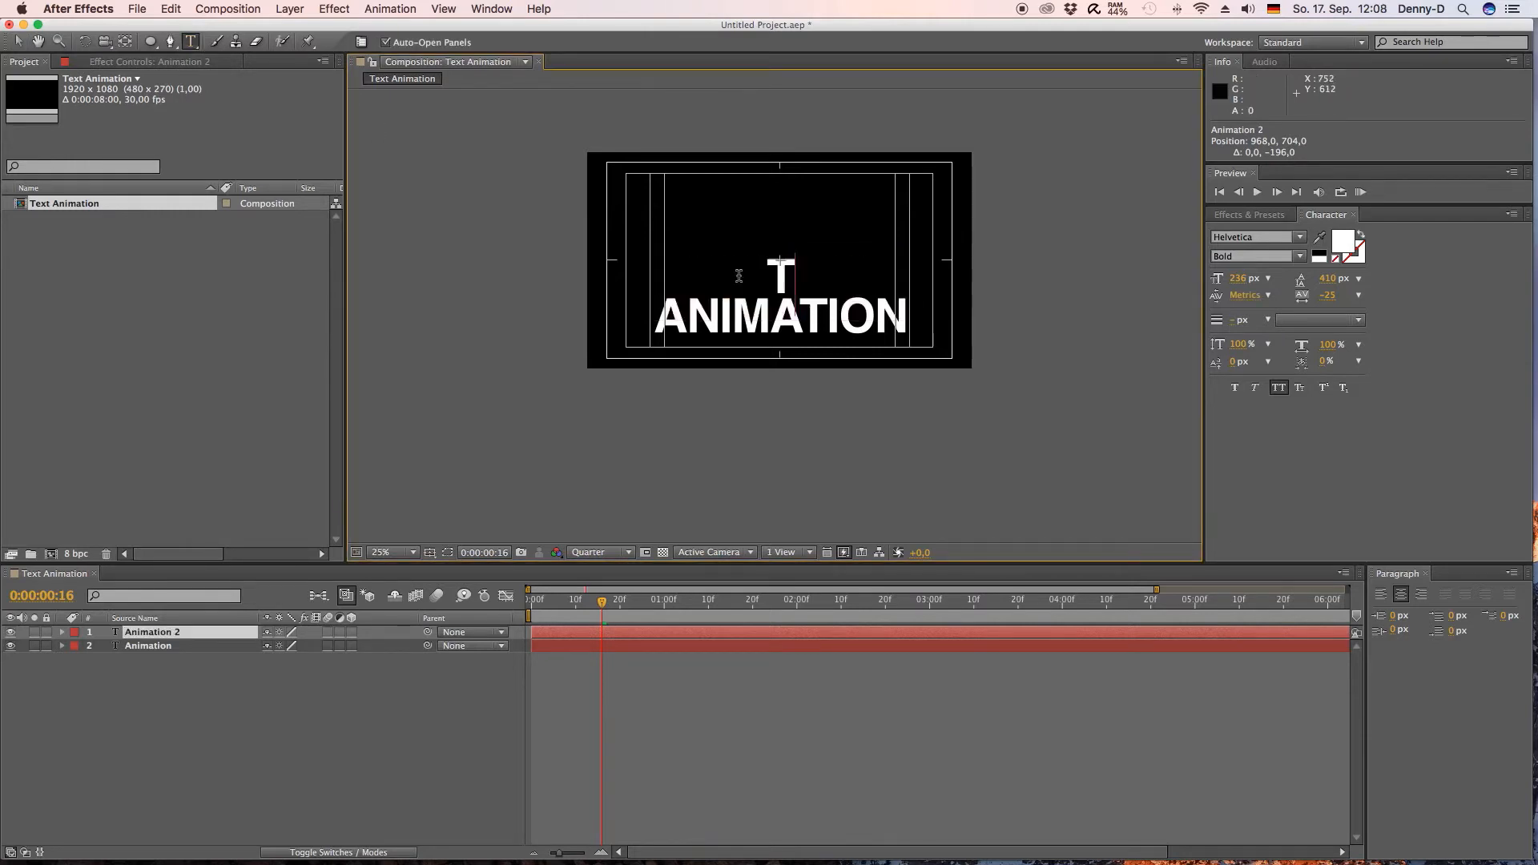
type("EXT")
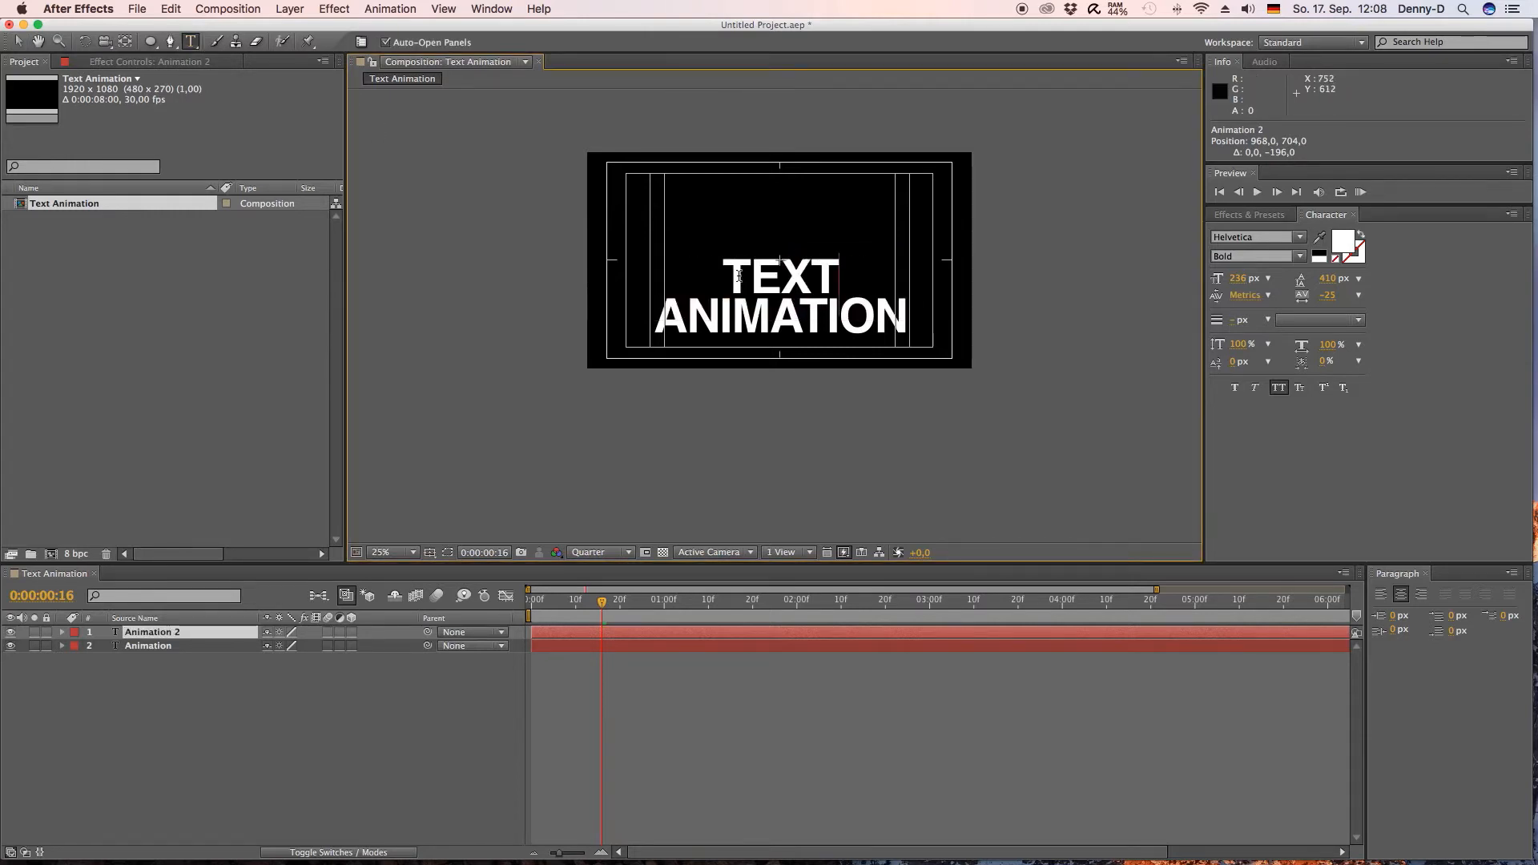
left_click(265, 705)
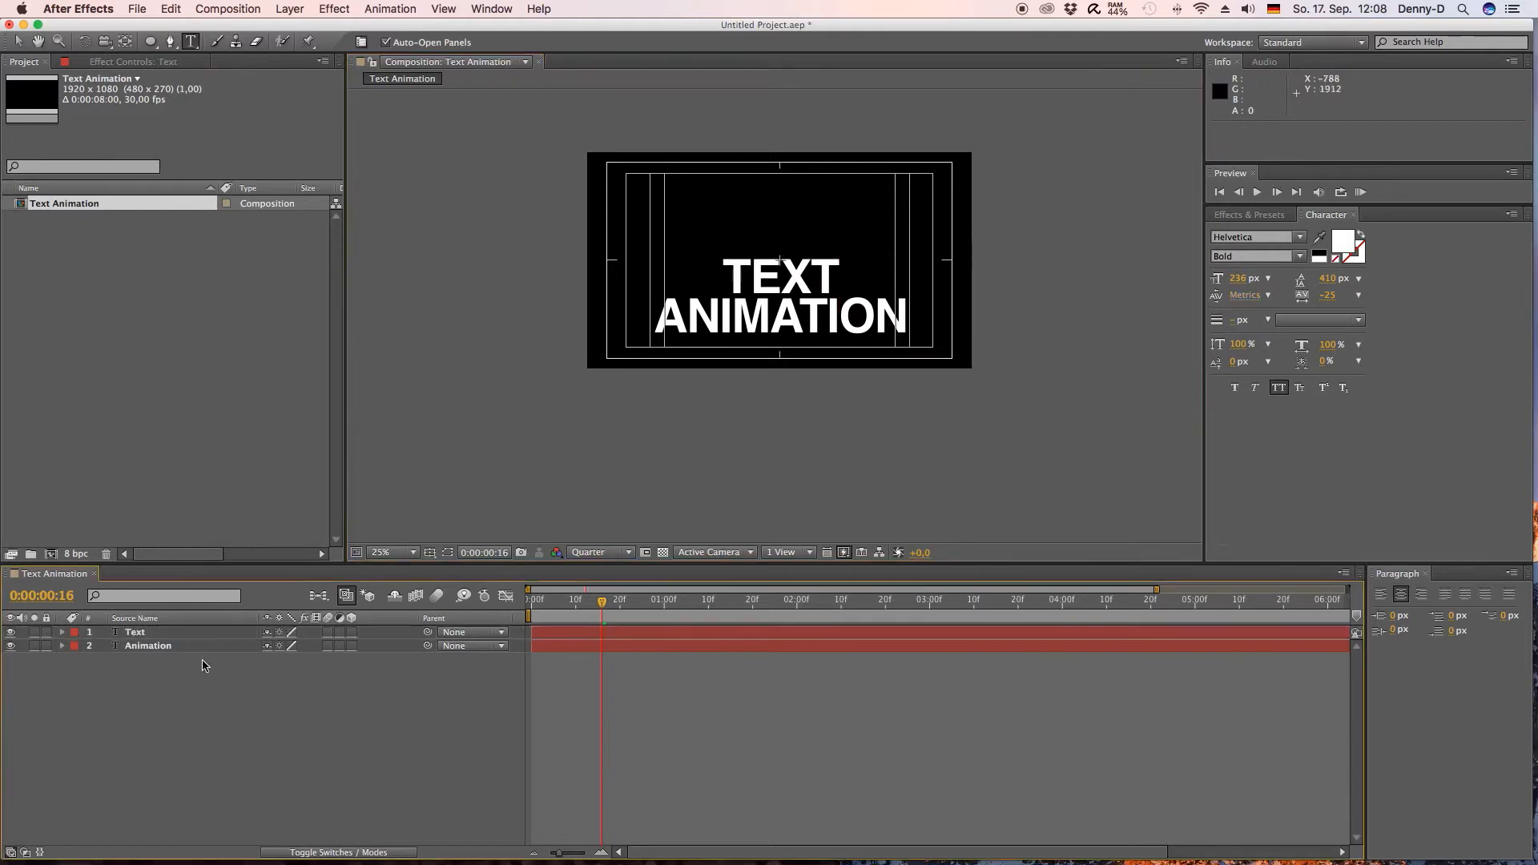
- Duplicate the Text layer and move the copy straight up 192 px, directly above the original
left_click(121, 634)
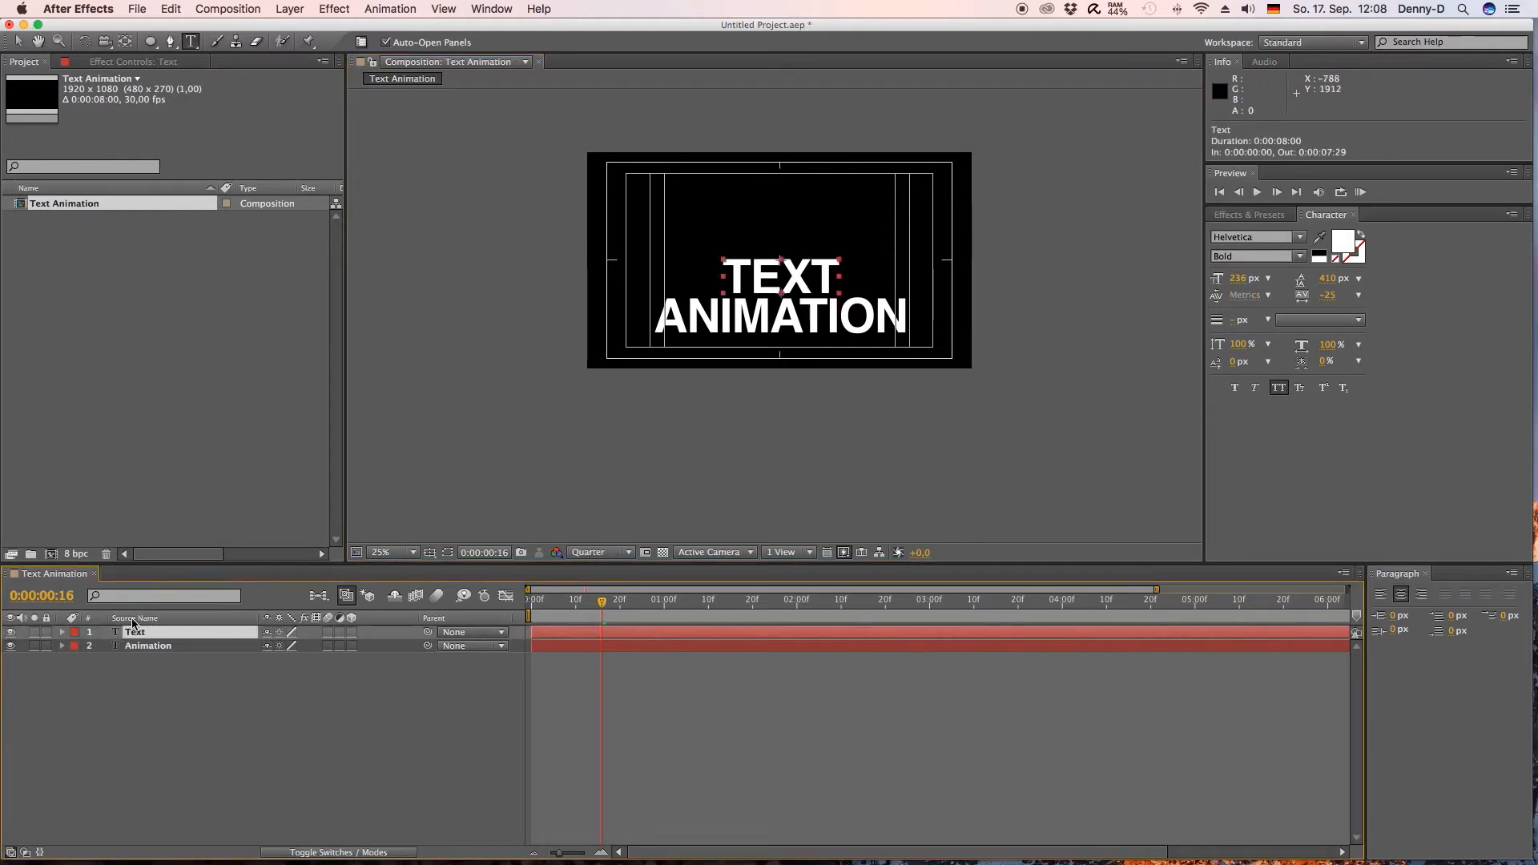
key("super+d")
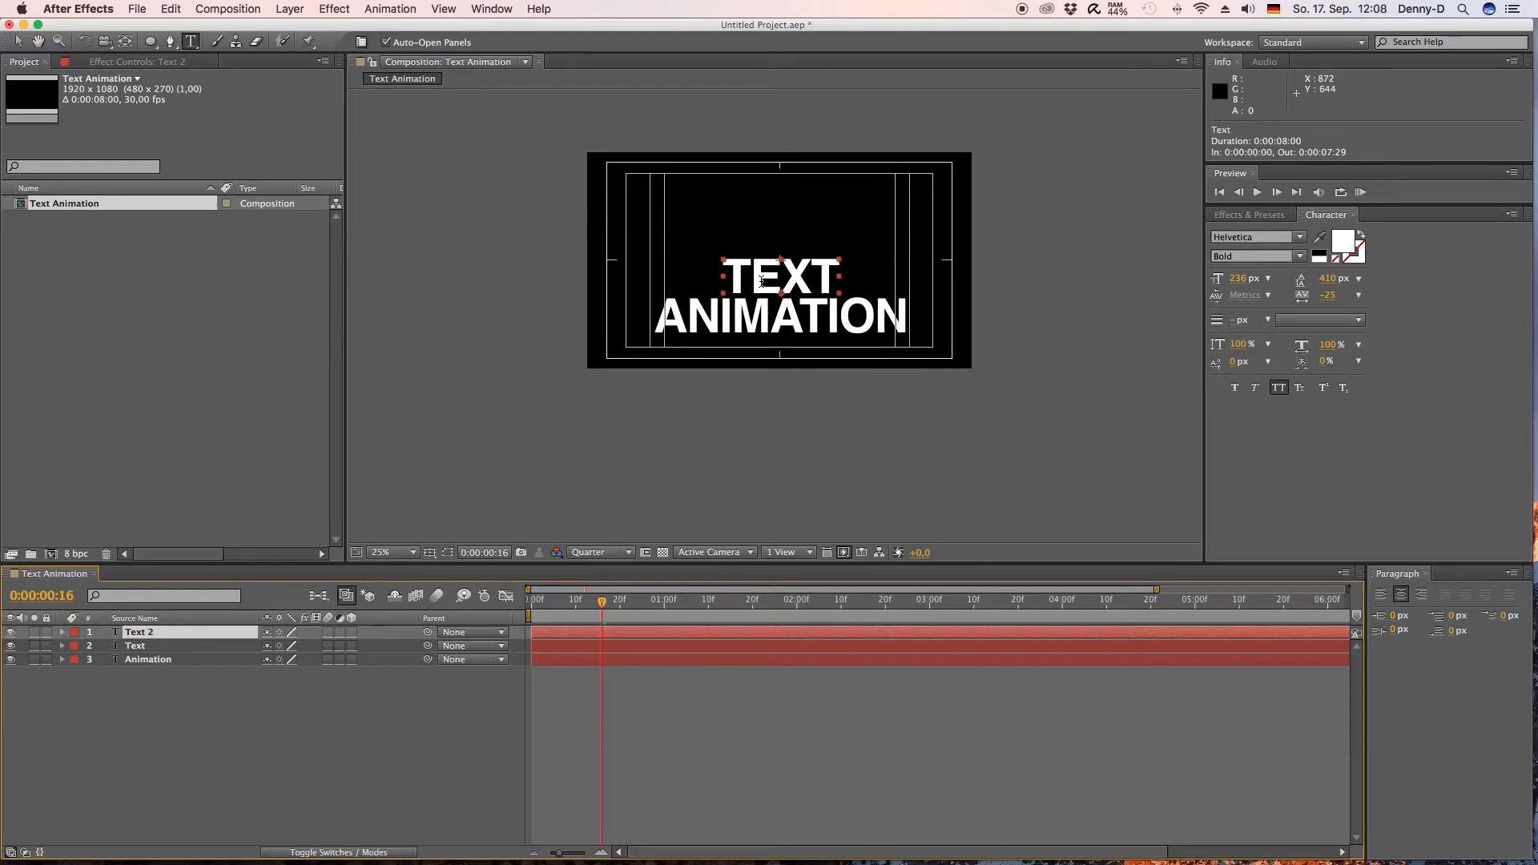
left_click(18, 41)
left_click_drag(751, 279, 751, 242)
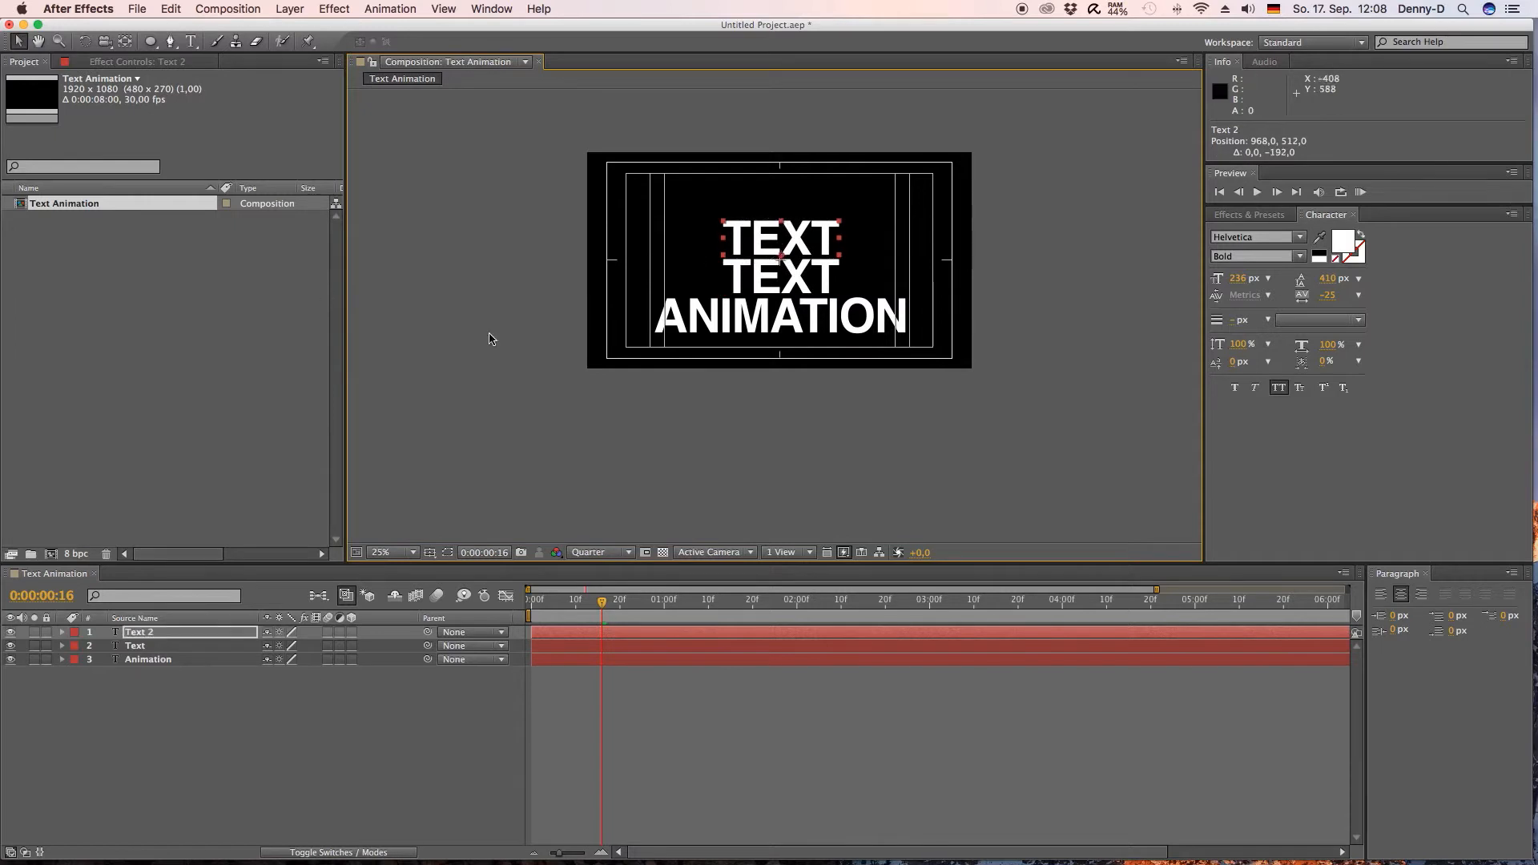
- Replace the wording of the duplicated uppermost text layer with AND CLEAN
double_click(124, 631)
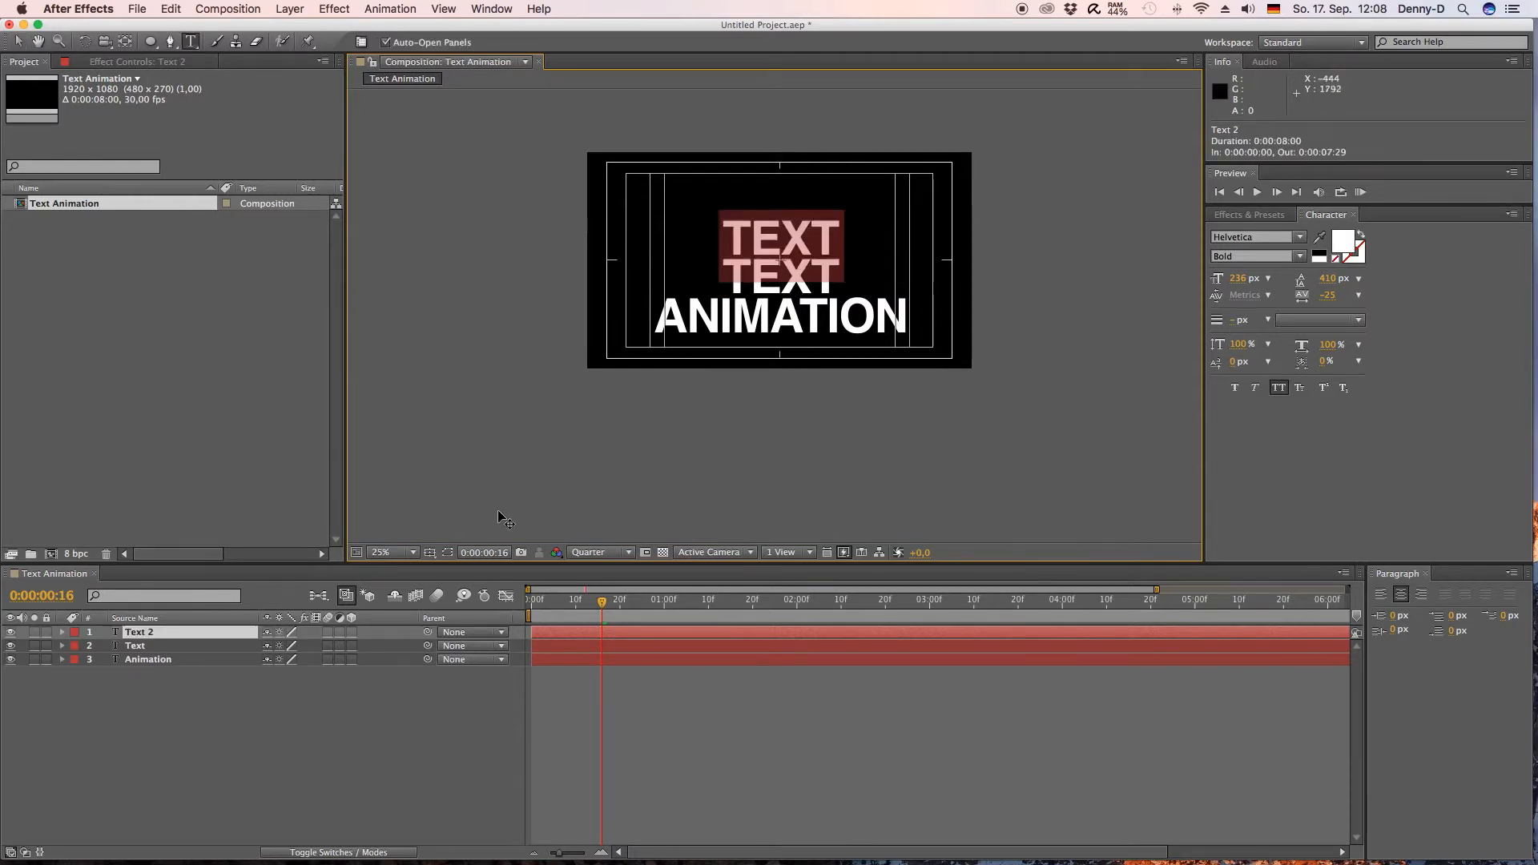
type("A")
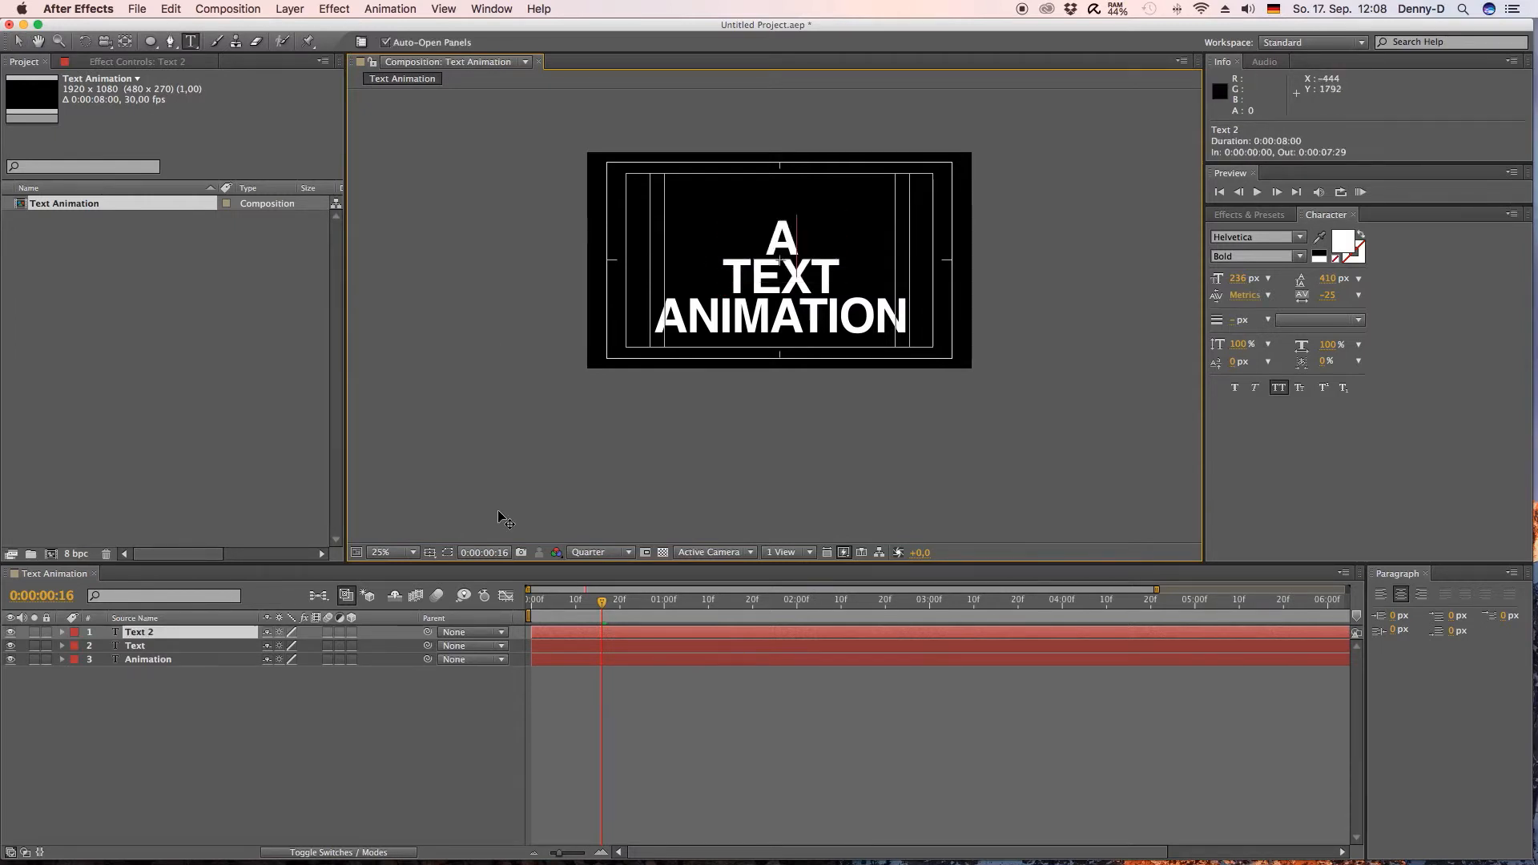
type("ND CLEA")
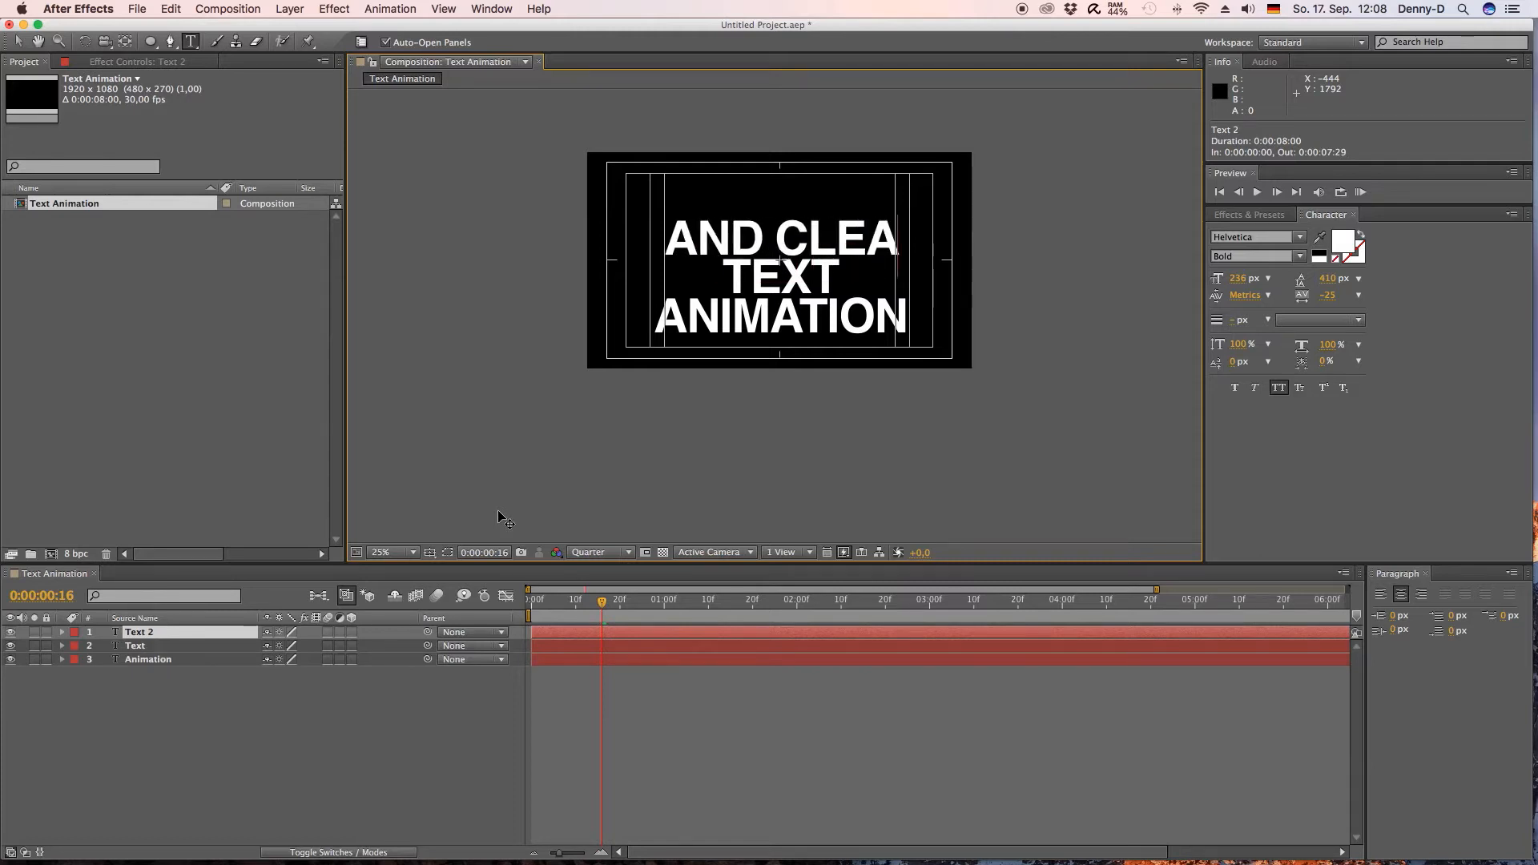
type("N")
left_click(370, 717)
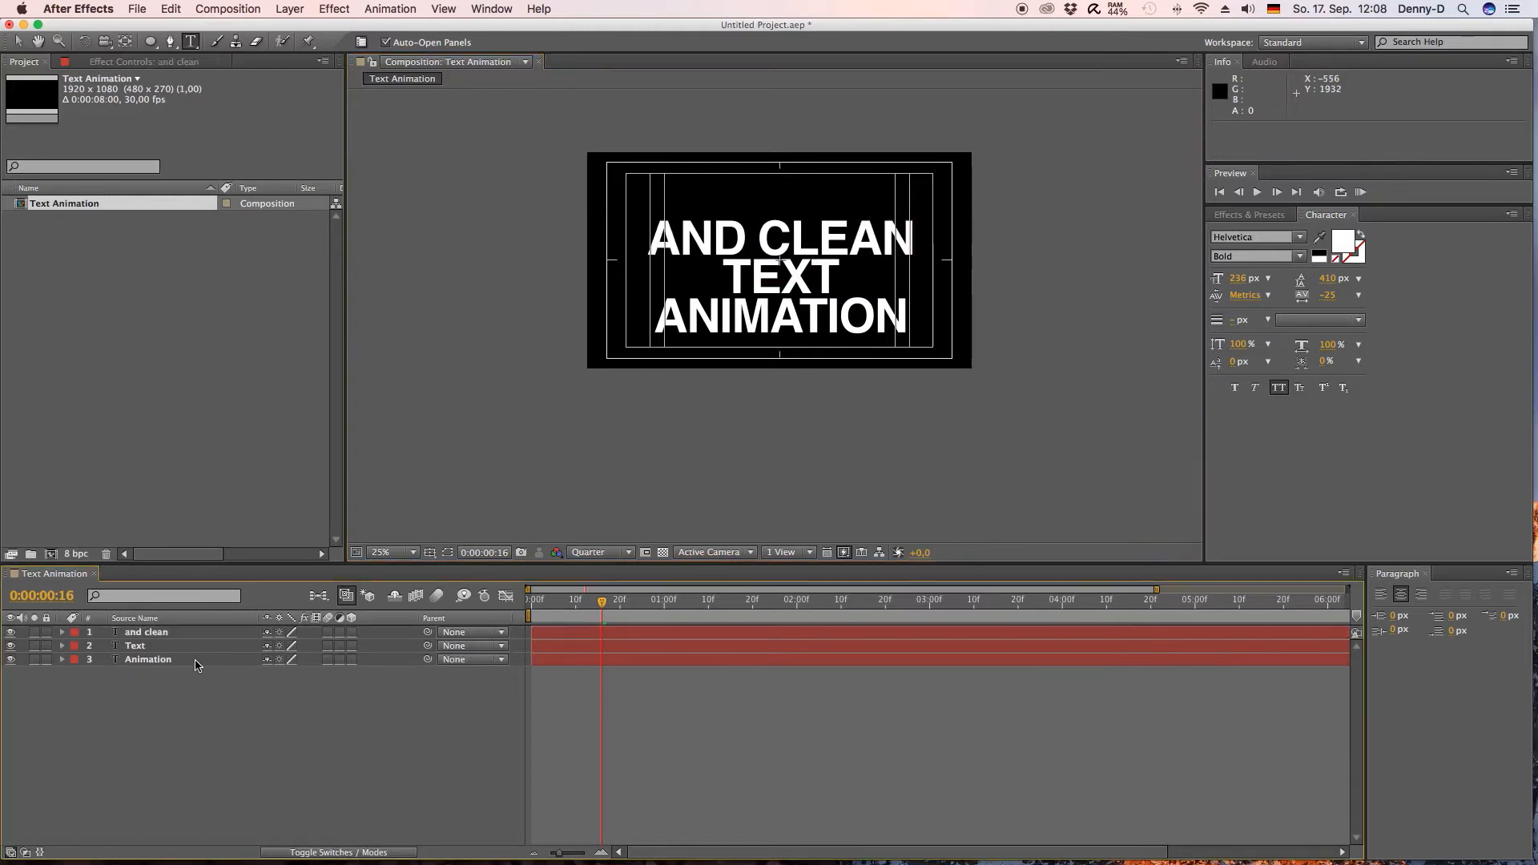
- Duplicate the AND CLEAN layer and move the copy straight up 192 px, directly above the original
left_click(157, 638)
key("super+d")
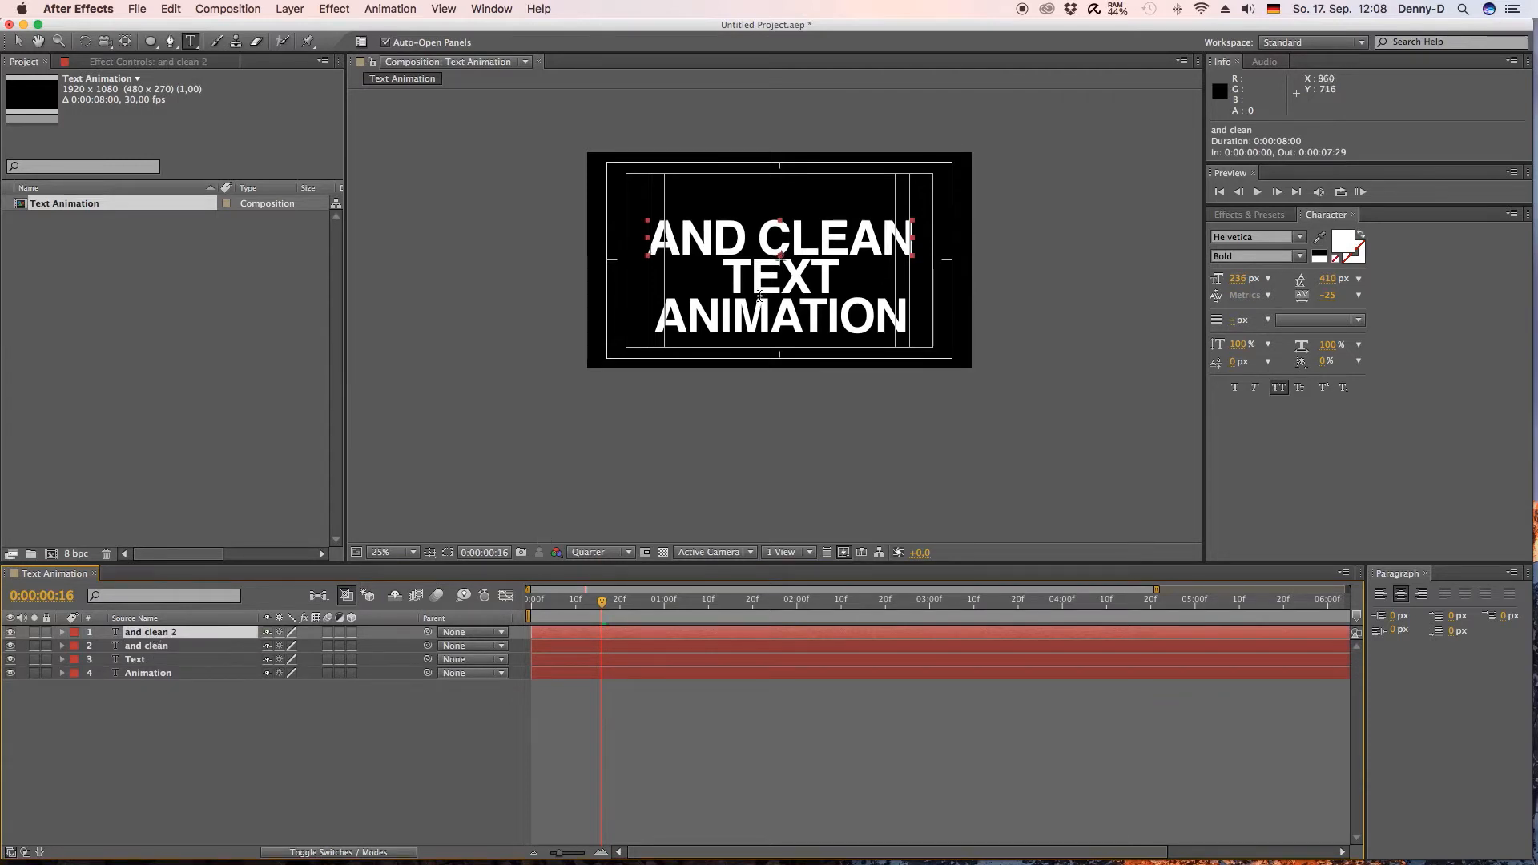
key("v")
left_click_drag(768, 236, 770, 199)
- Replace the wording of the duplicated AND CLEAN layer with A NICE
left_click(116, 635)
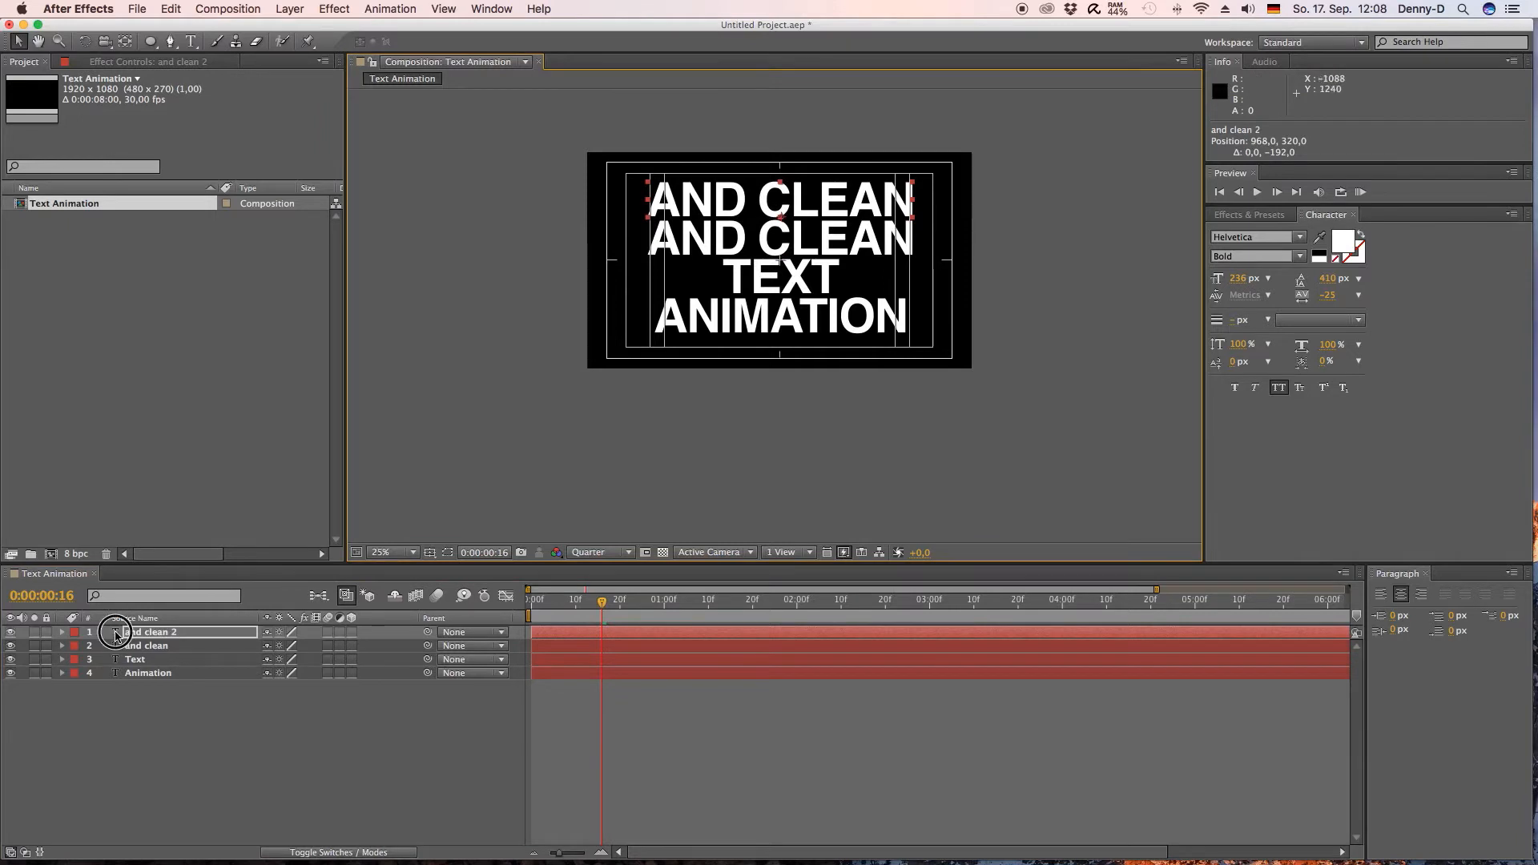
double_click(116, 633)
type("A")
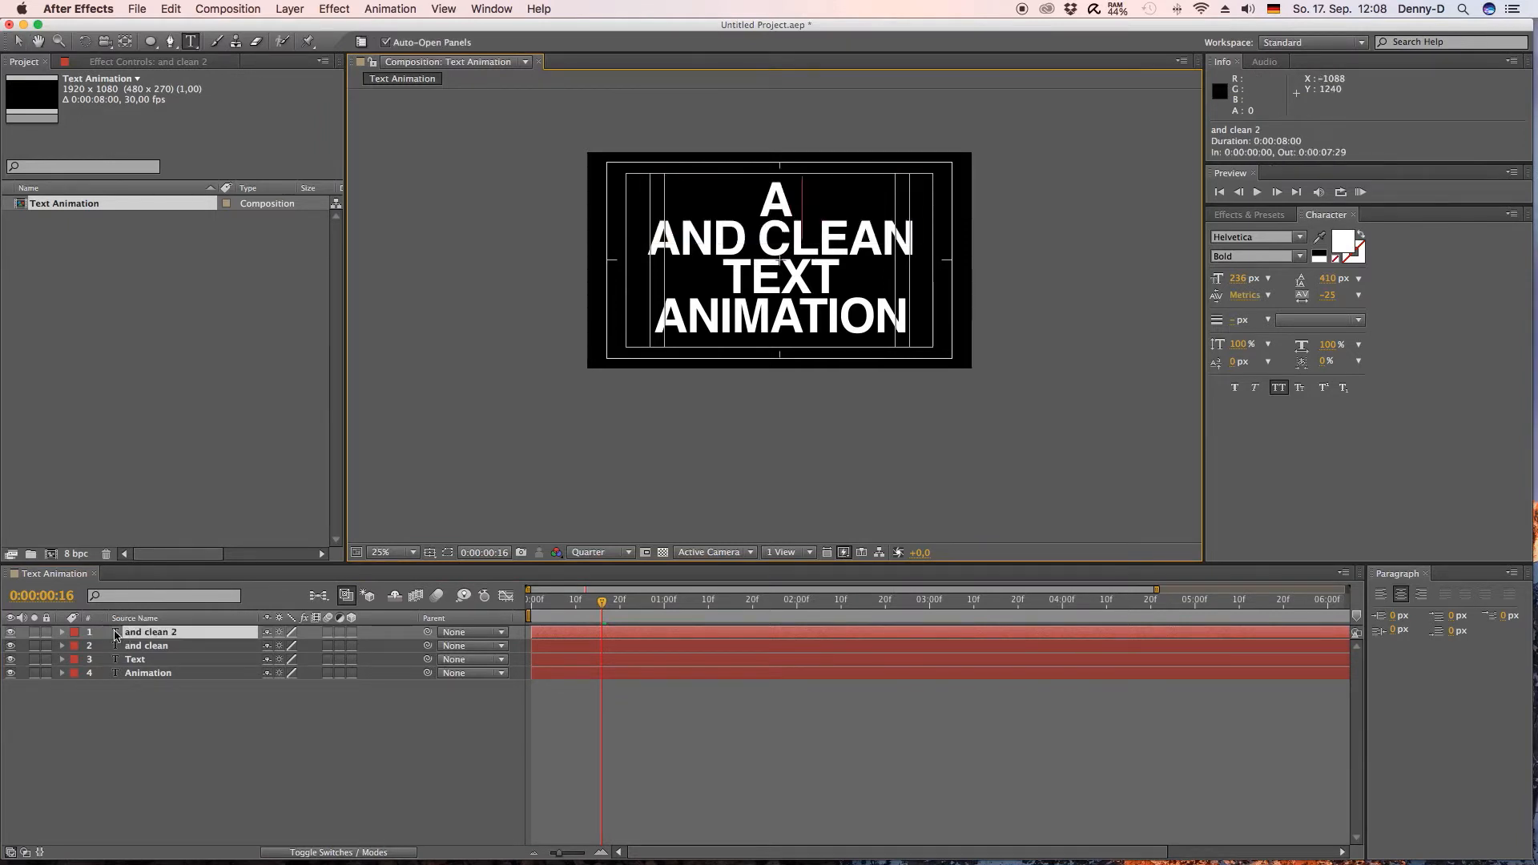
type(" NICE")
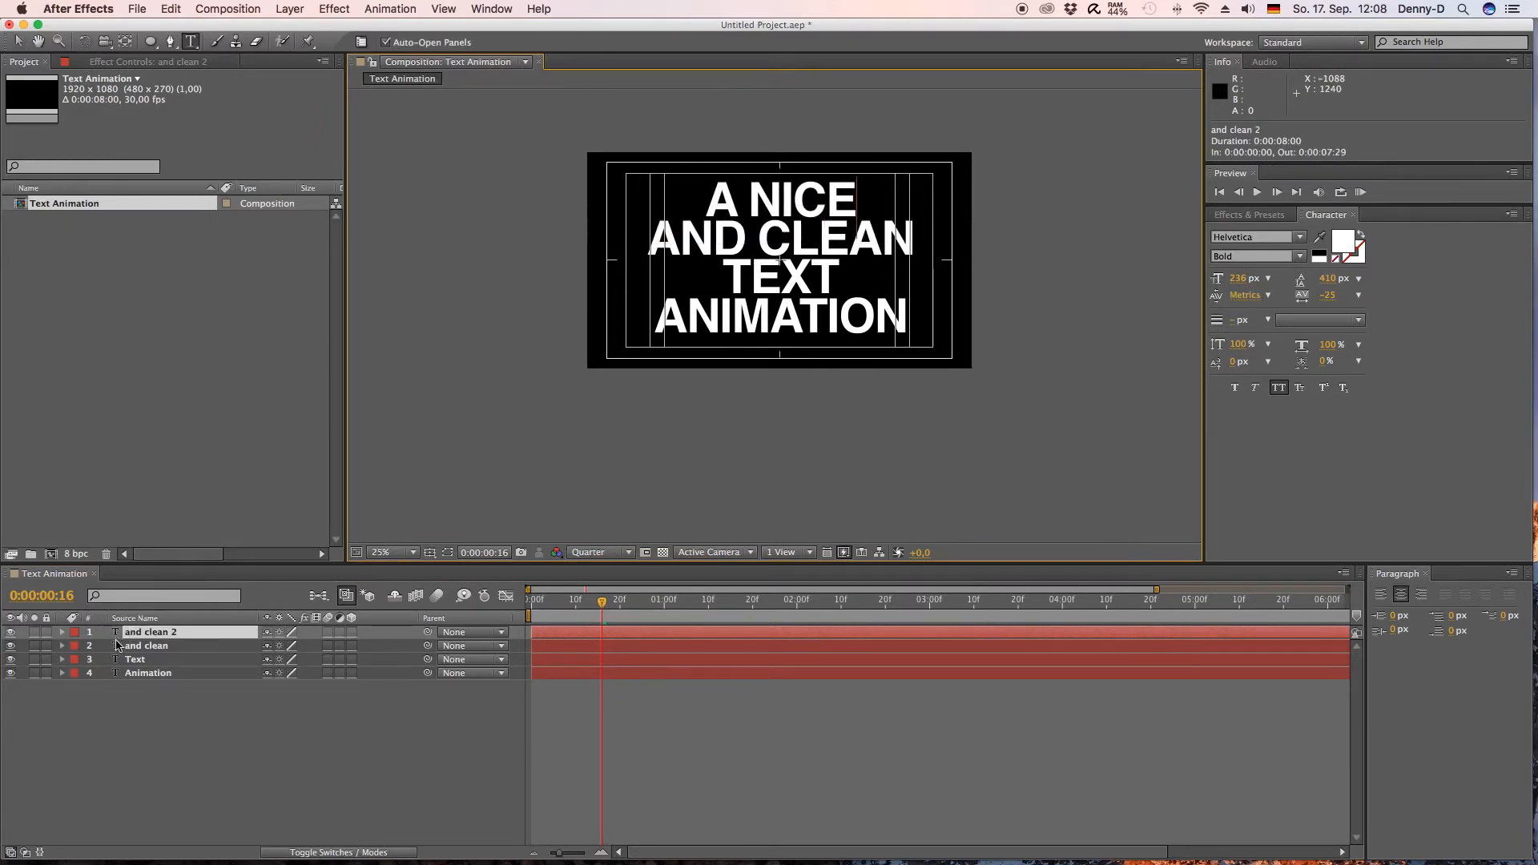
- Reduce the font size of the Animation layer to 150 px
left_click(132, 678)
left_click(117, 677)
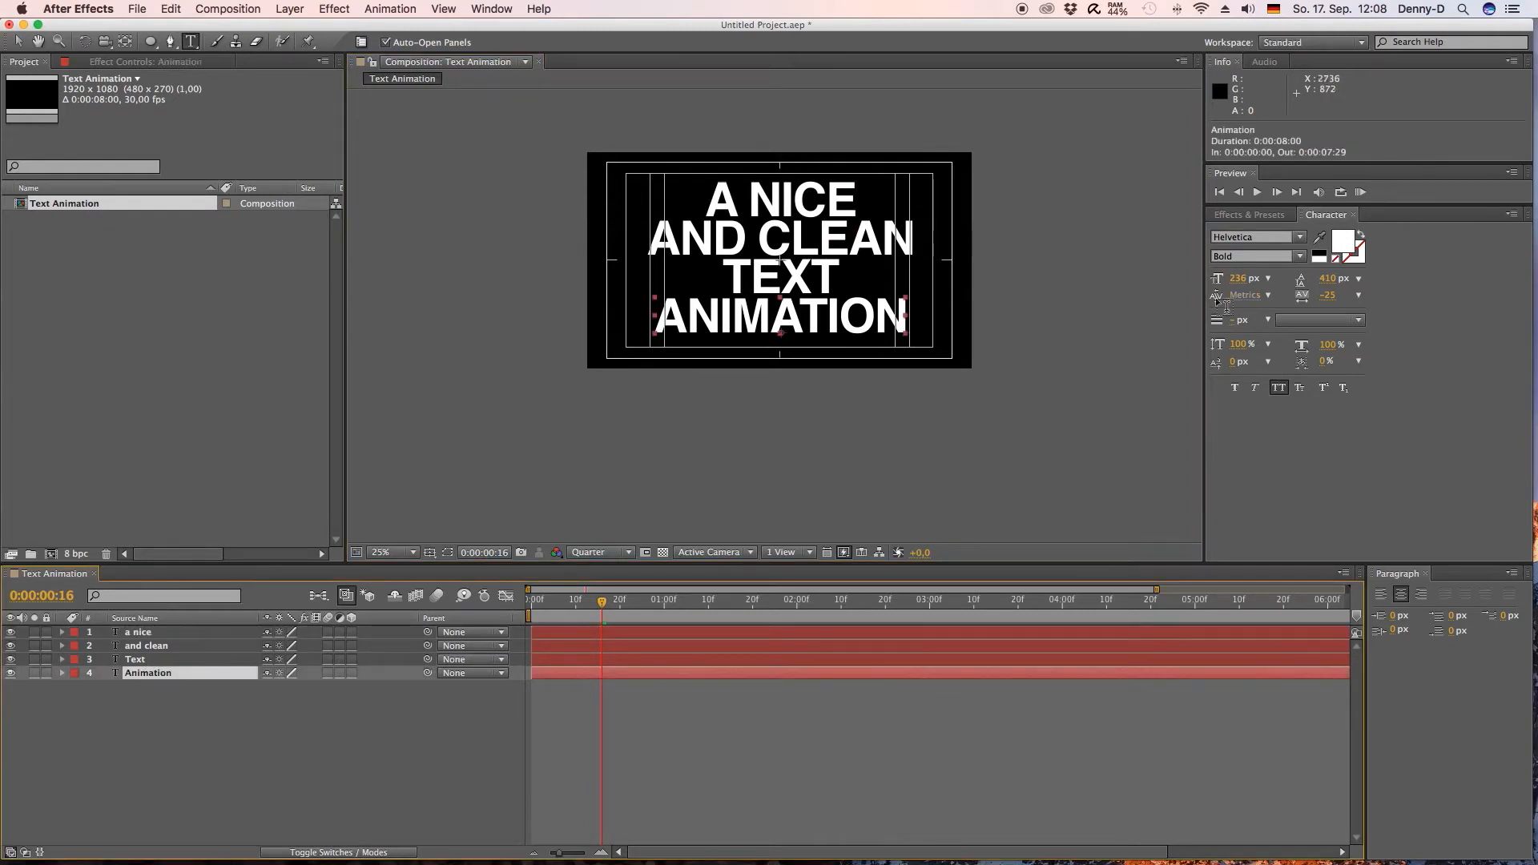
left_click_drag(1240, 280, 1168, 279)
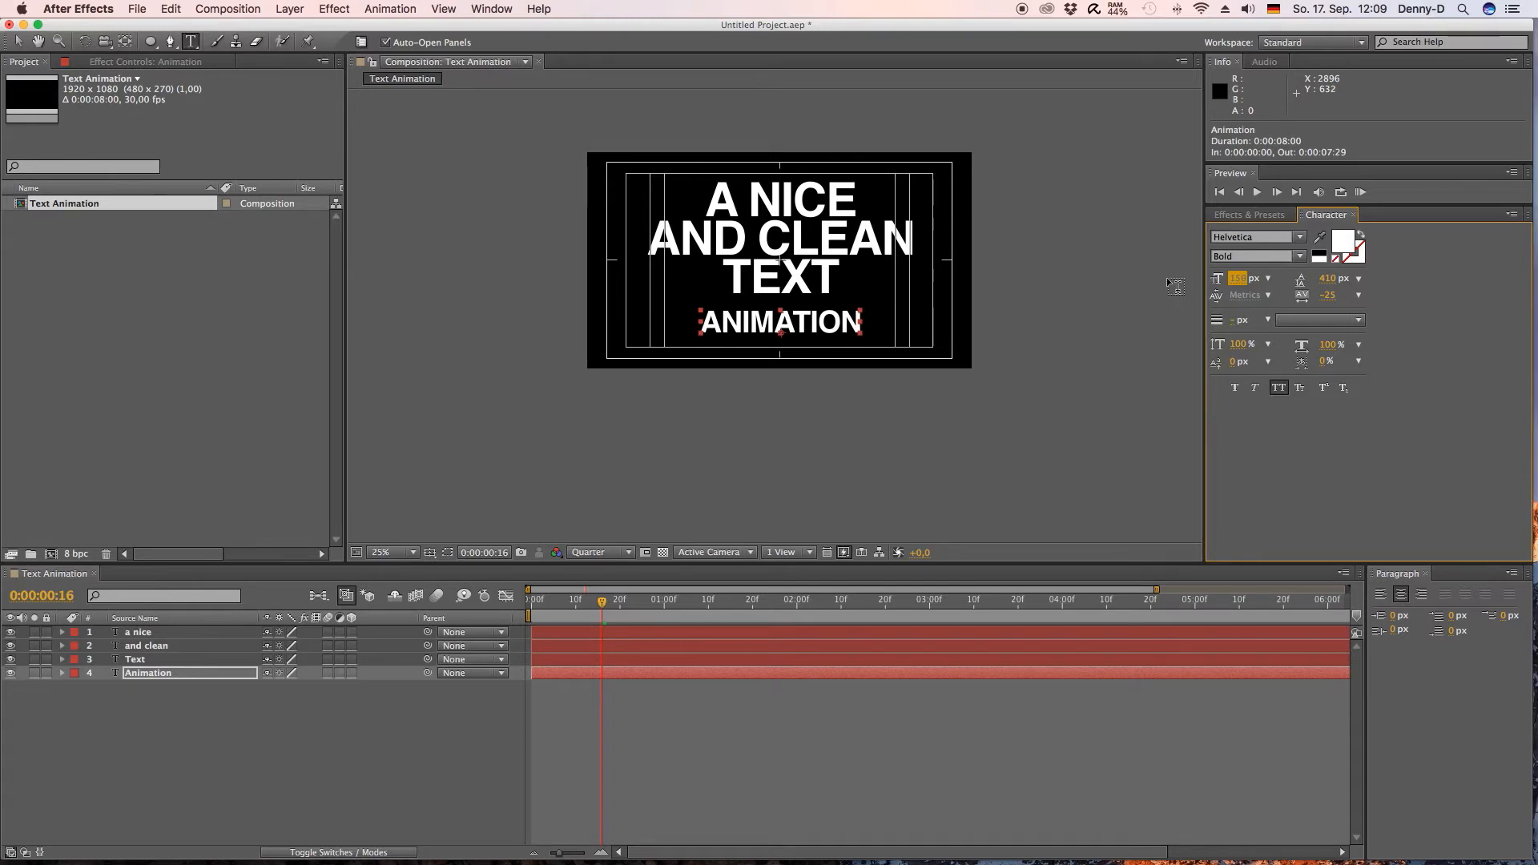
- Enlarge the font size of the Text layer to 321 px so it matches the width of ANIMATION
left_click(118, 659)
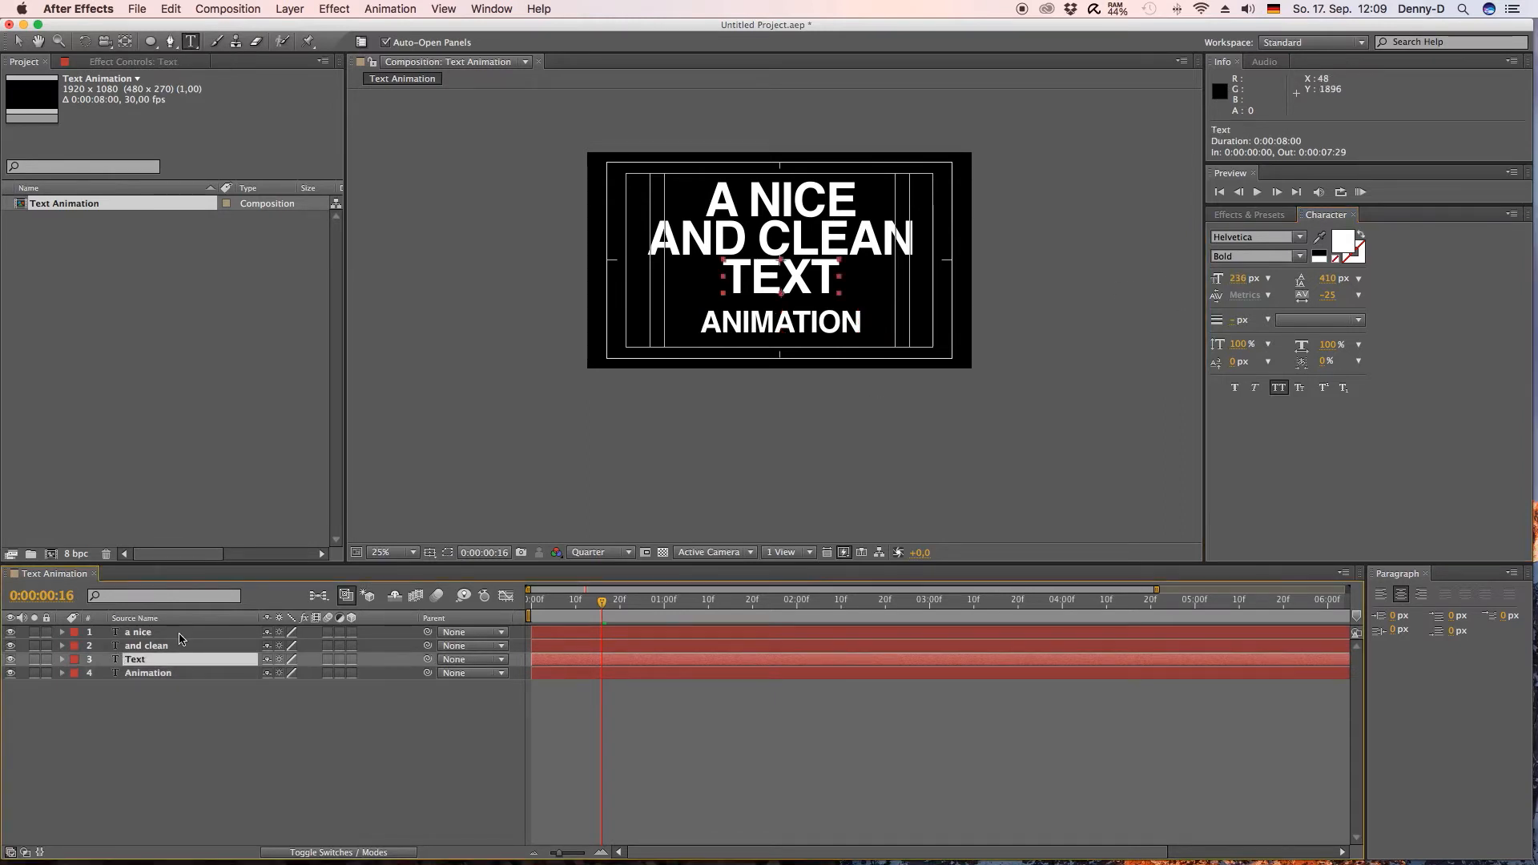
left_click(1240, 280)
left_click_drag(1240, 280, 1287, 276)
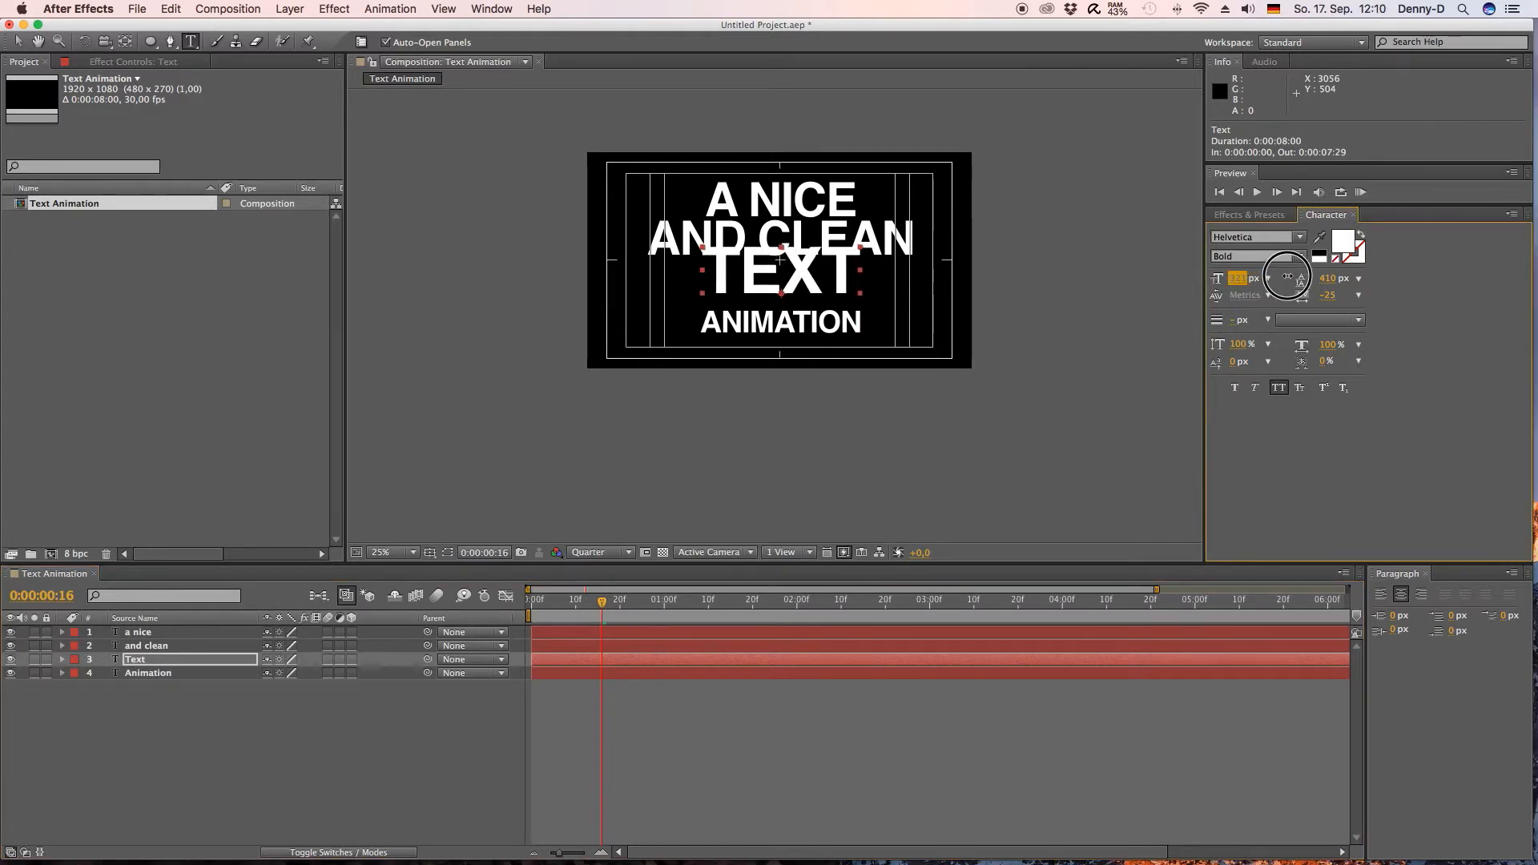
- Nudge the Text layer down to position 968, 752, just above the word ANIMATION
left_click(124, 662)
key("shift+Down")
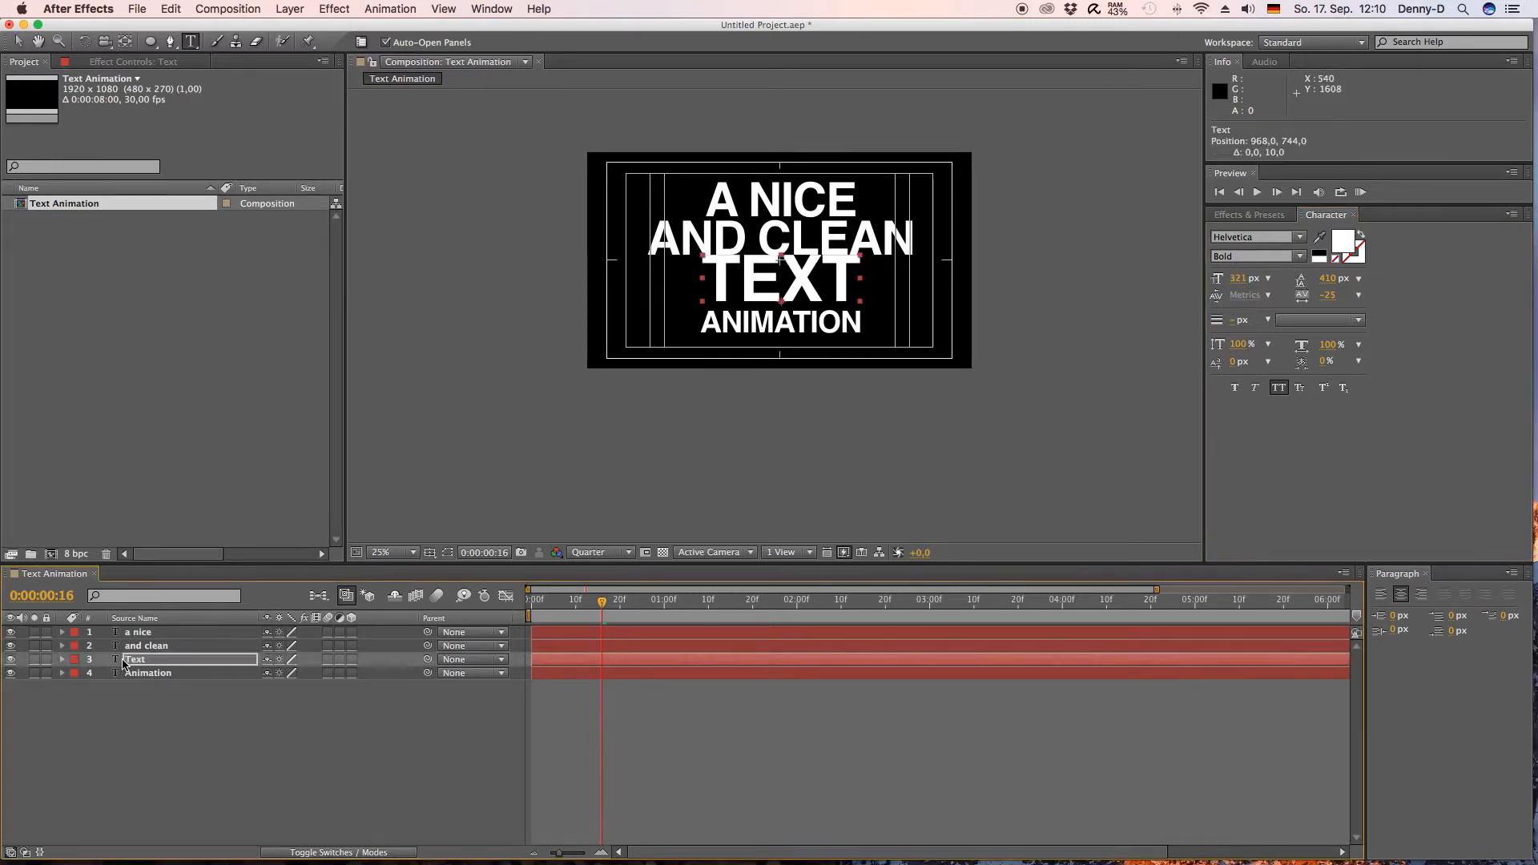
key("Down")
key("Down")
key("Down")
key("Down")
key("Down")
key("Down")
key("Down")
key("Down")
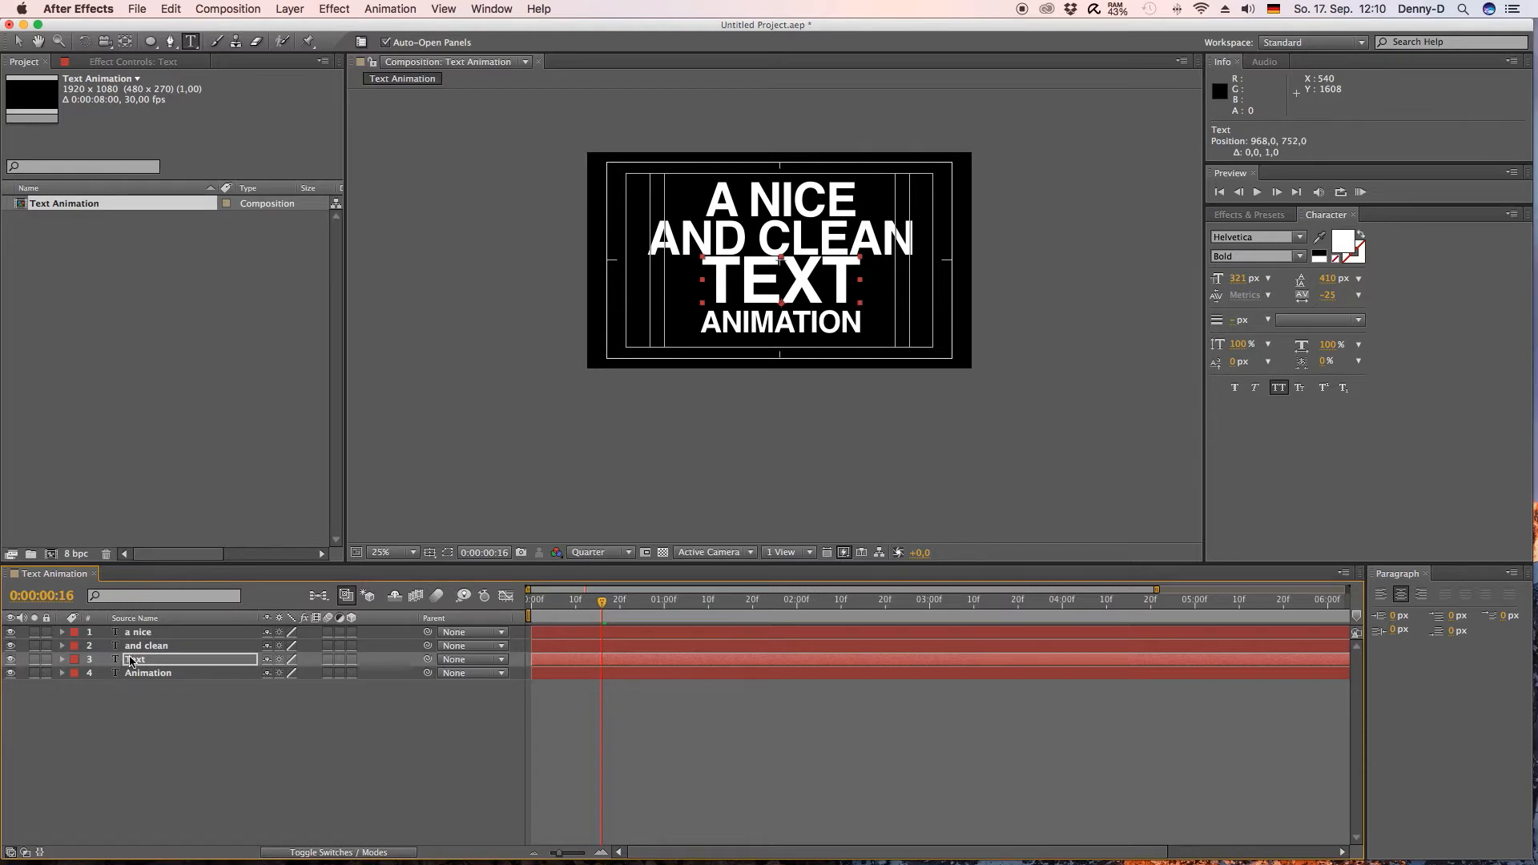
- Set the font size of the AND CLEAN layer to 140 px and of the A NICE layer to 245 px
left_click(113, 646)
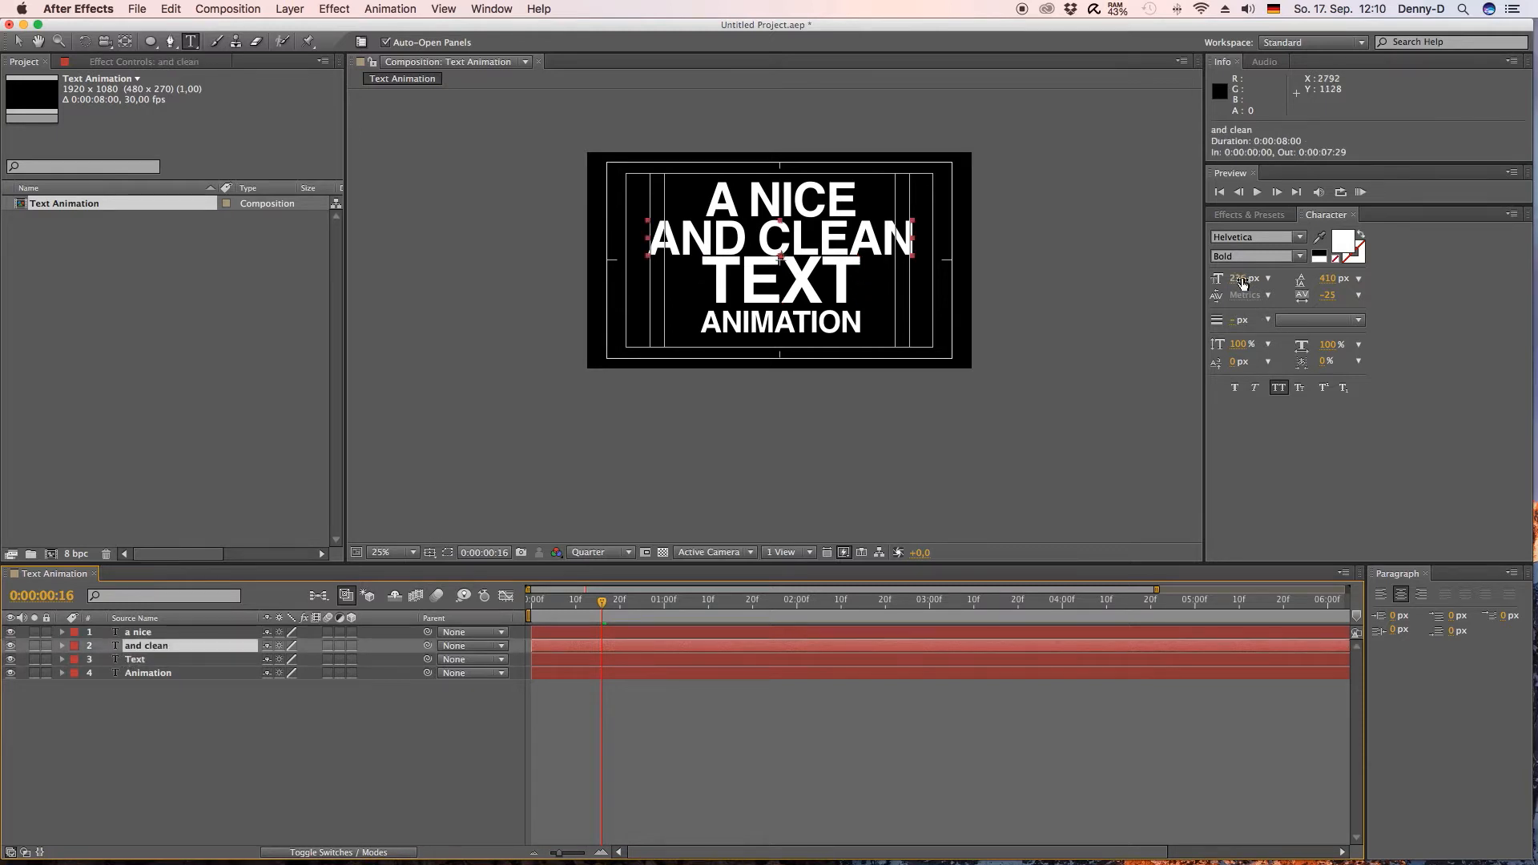
left_click_drag(1240, 282, 1152, 285)
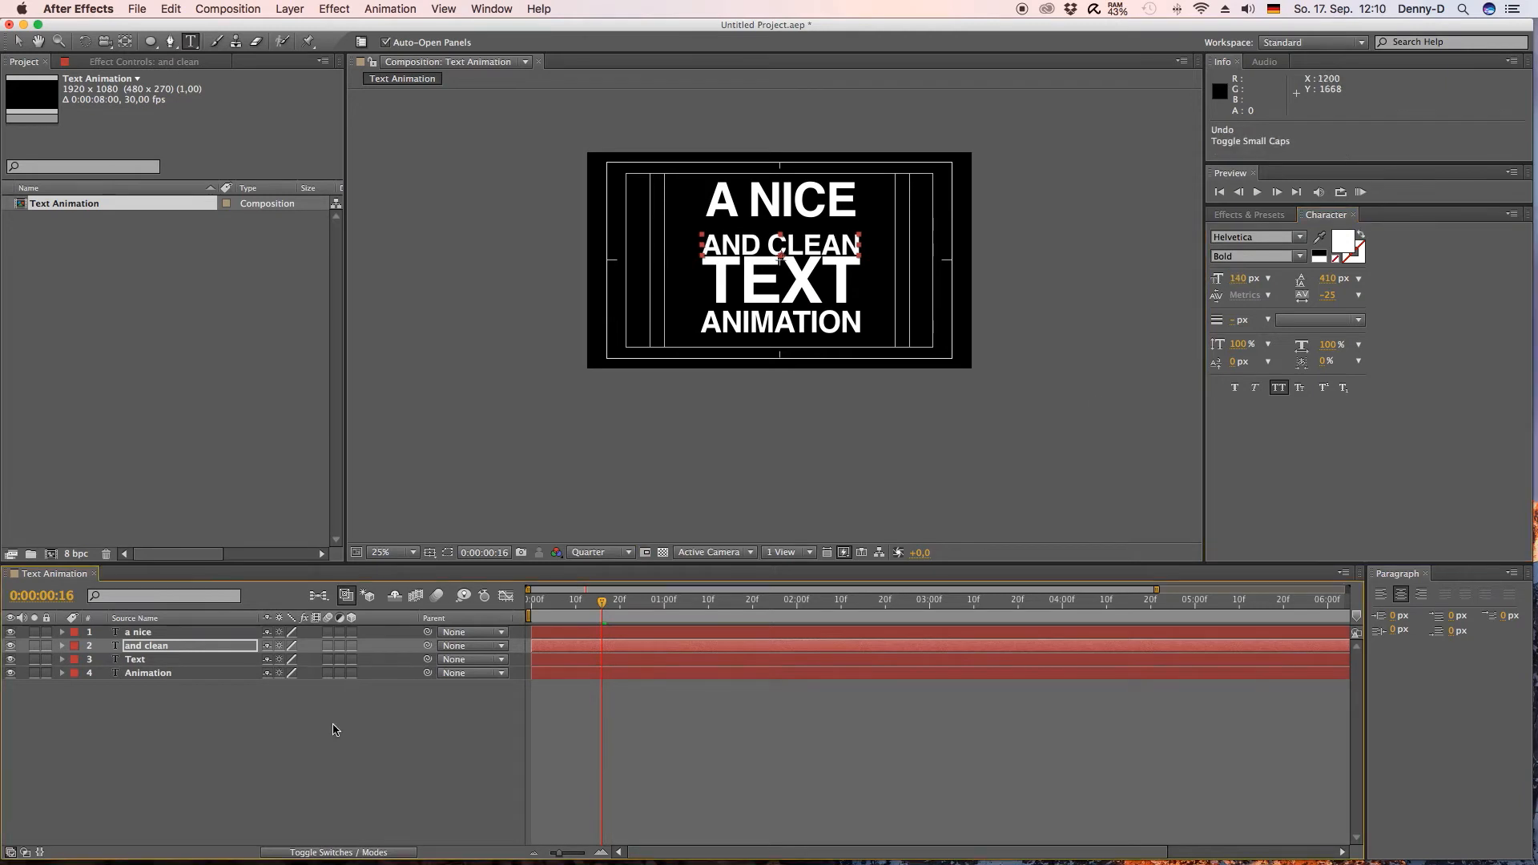
left_click(159, 634)
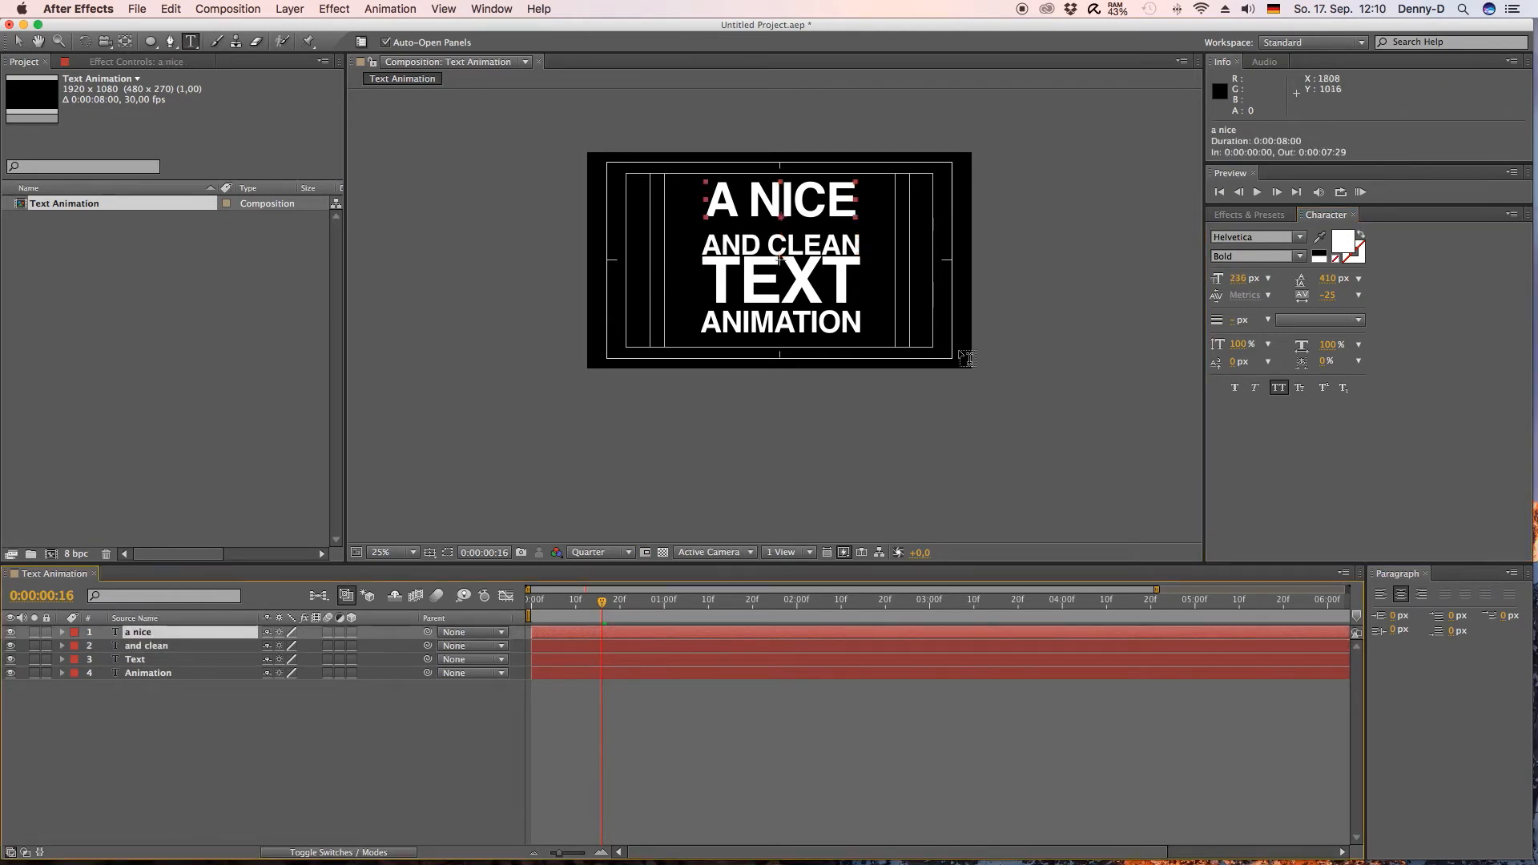
left_click(1243, 279)
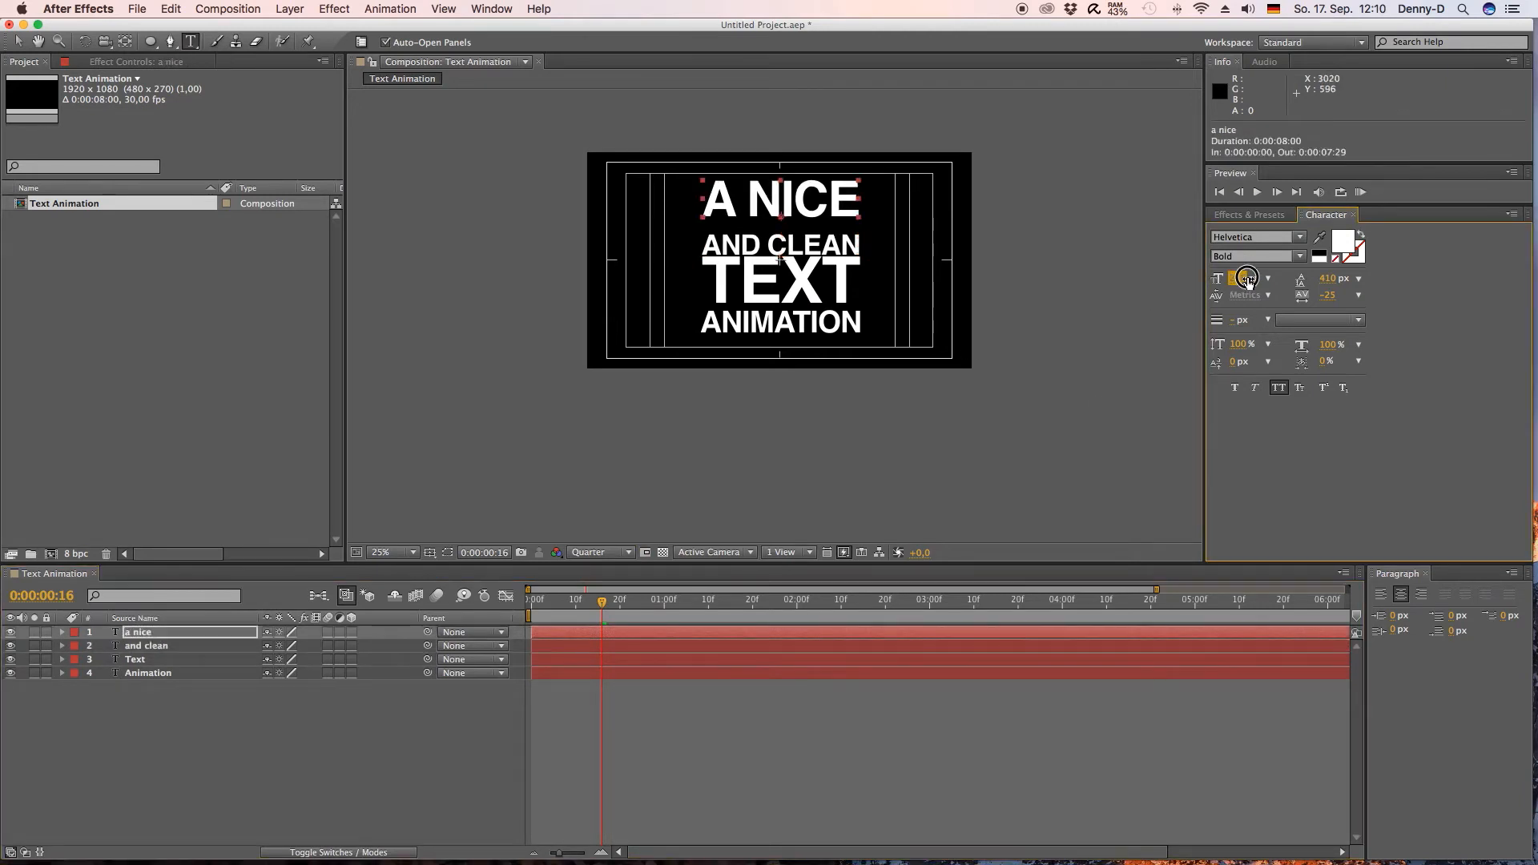
left_click(484, 733)
- Nudge the AND CLEAN layer up to position 968, 464, between A NICE and TEXT
scroll(723, 230, "up", 2)
scroll(723, 231, "down", 1)
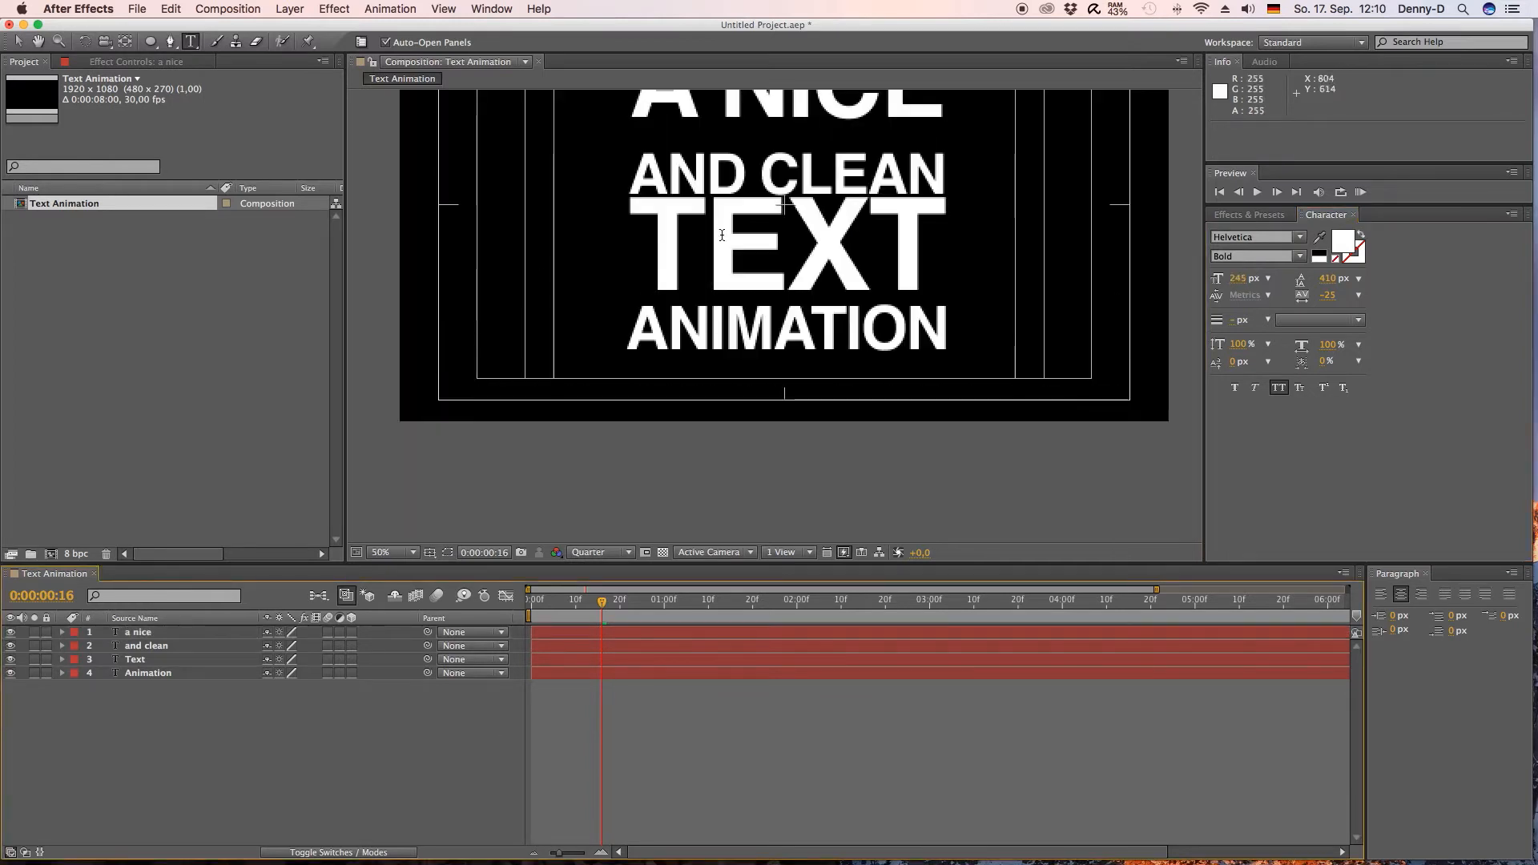
left_click_drag(894, 276, 880, 398)
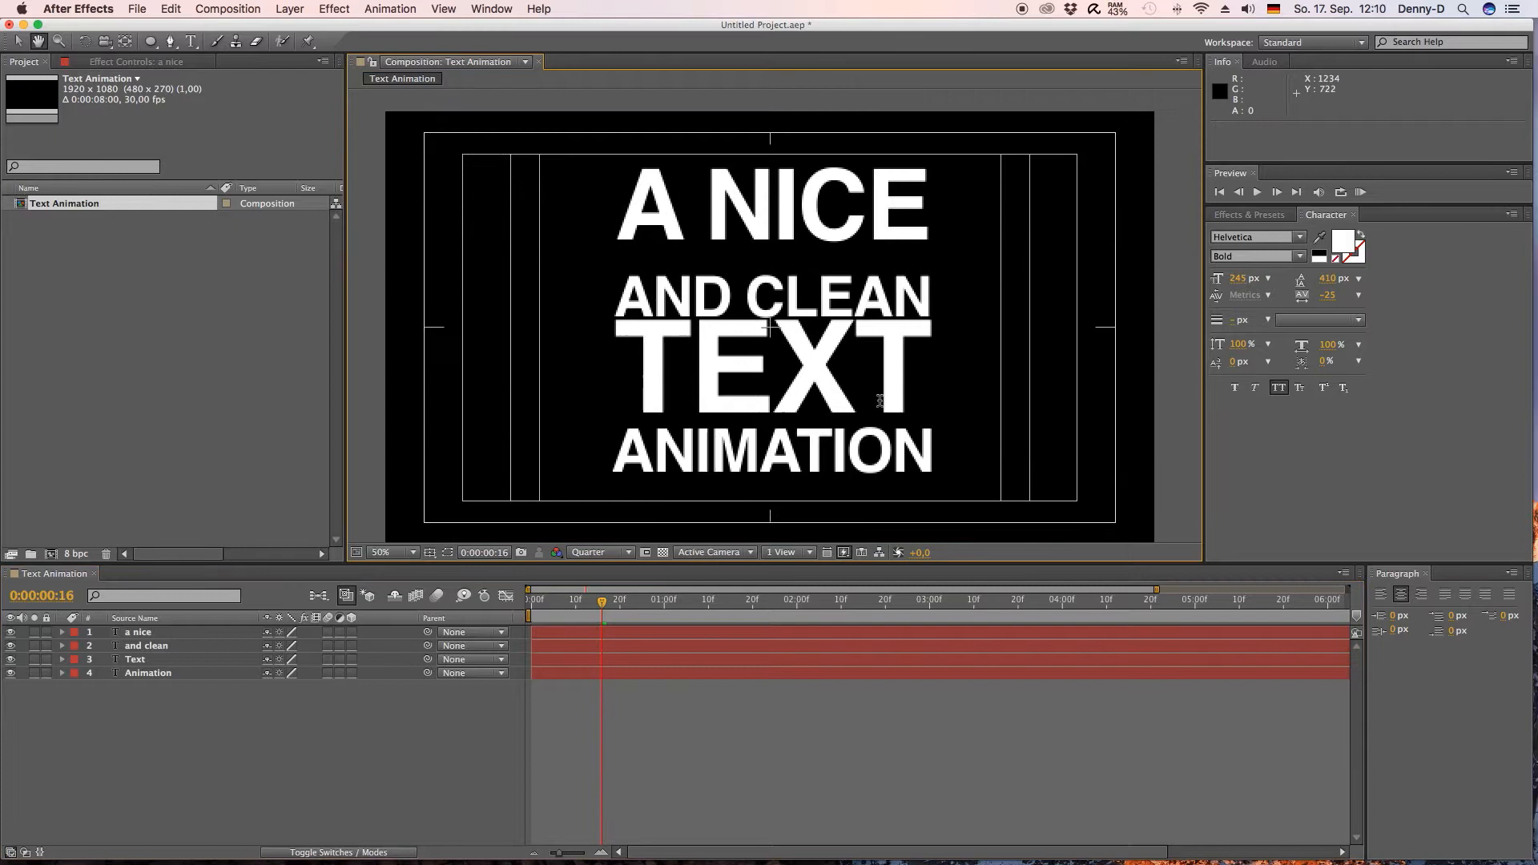
left_click(126, 648)
key("shift+Up")
key("shift+Up")
key("shift+Up")
key("shift+Up")
key("shift+Up")
key("shift+Up")
key("shift+Up")
key("shift+Up")
key("shift+Up")
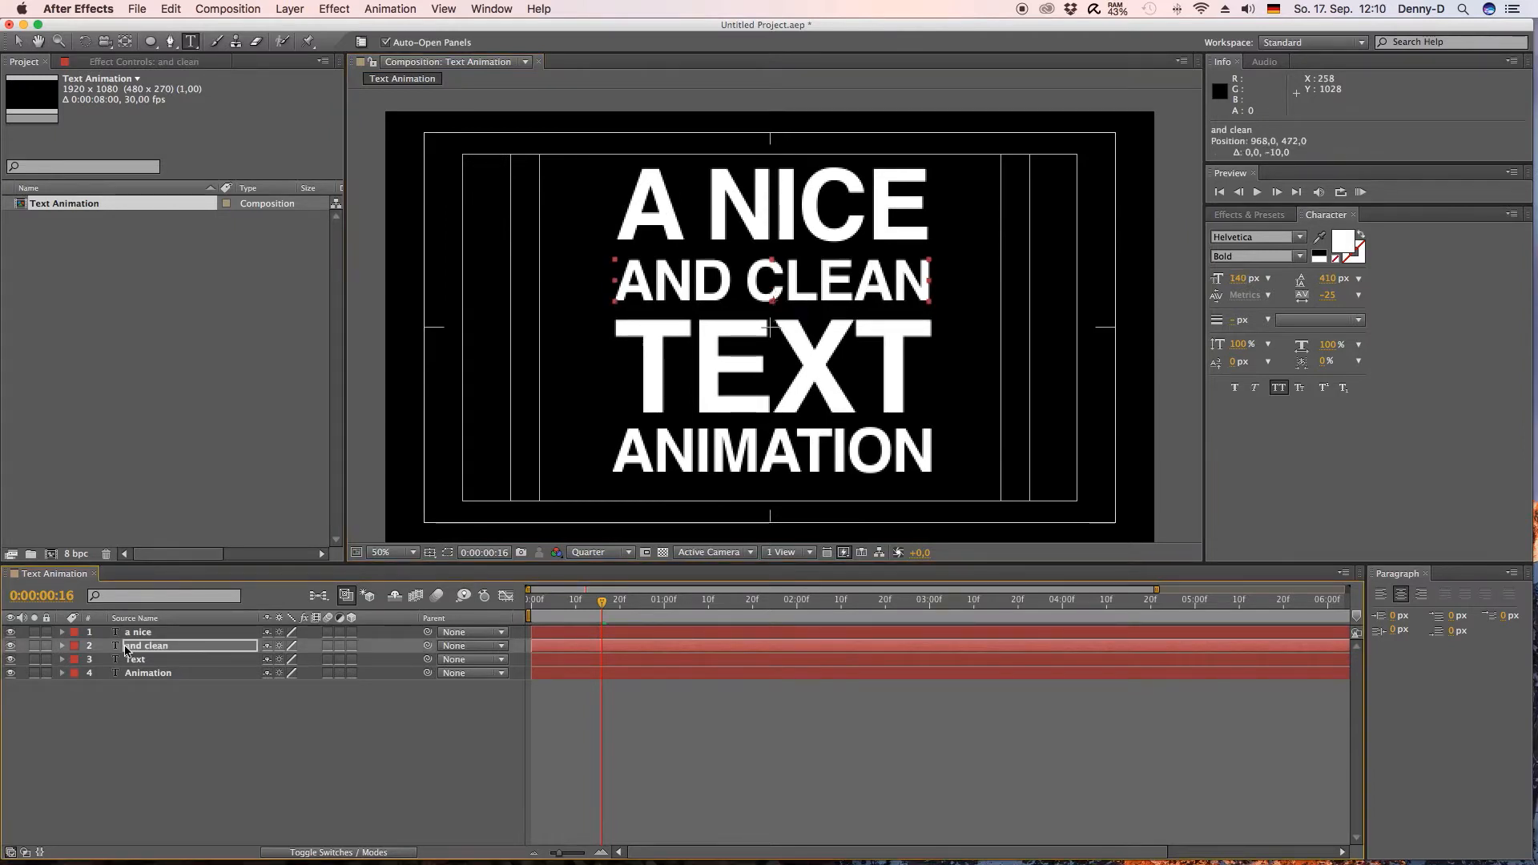
key("shift+Down")
key("shift+Down")
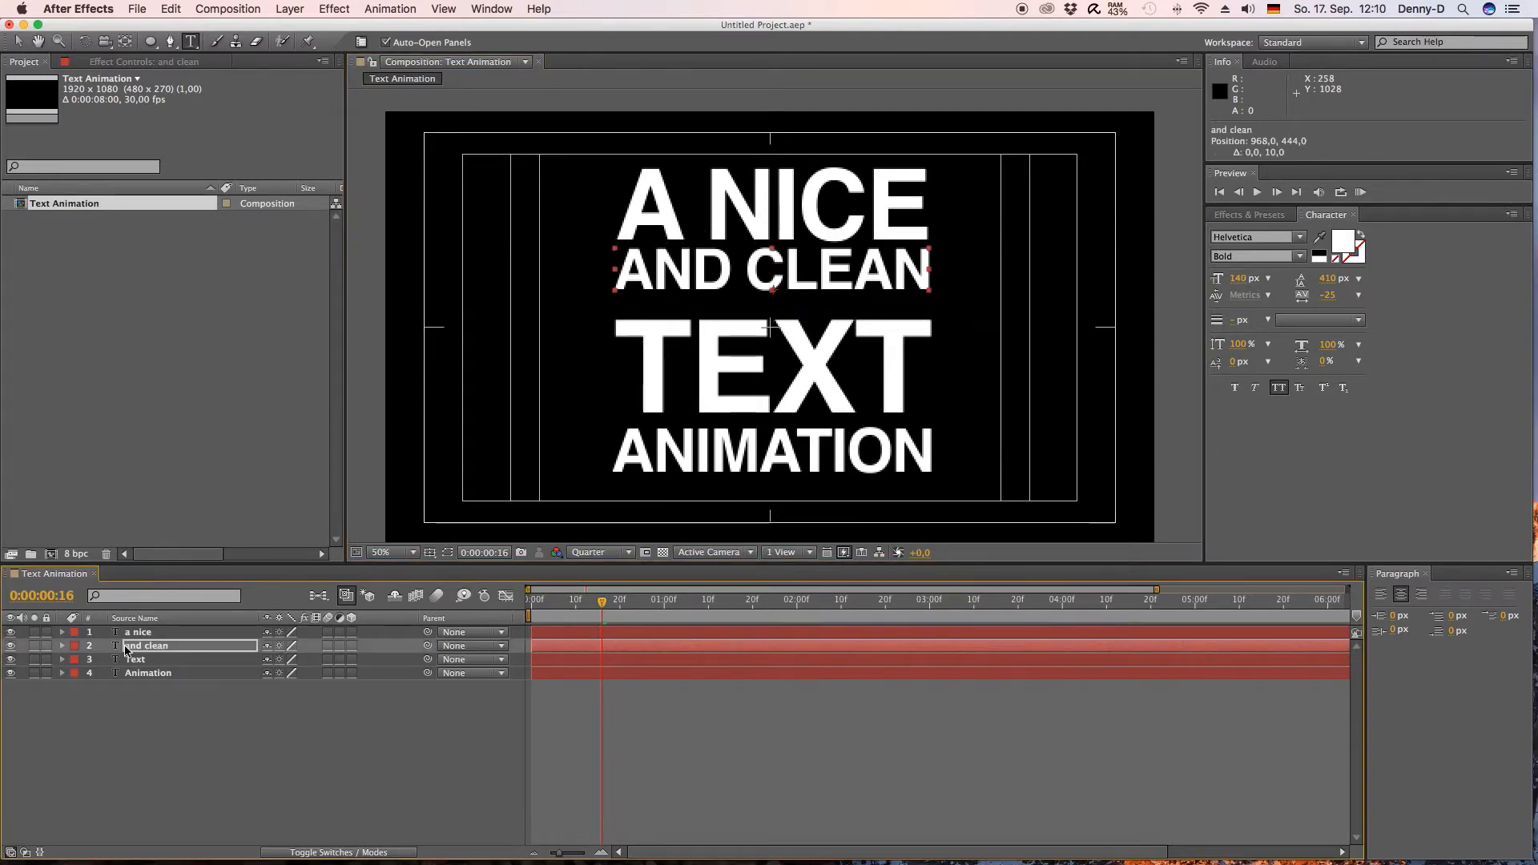
key("shift+Down")
key("shift+Down")
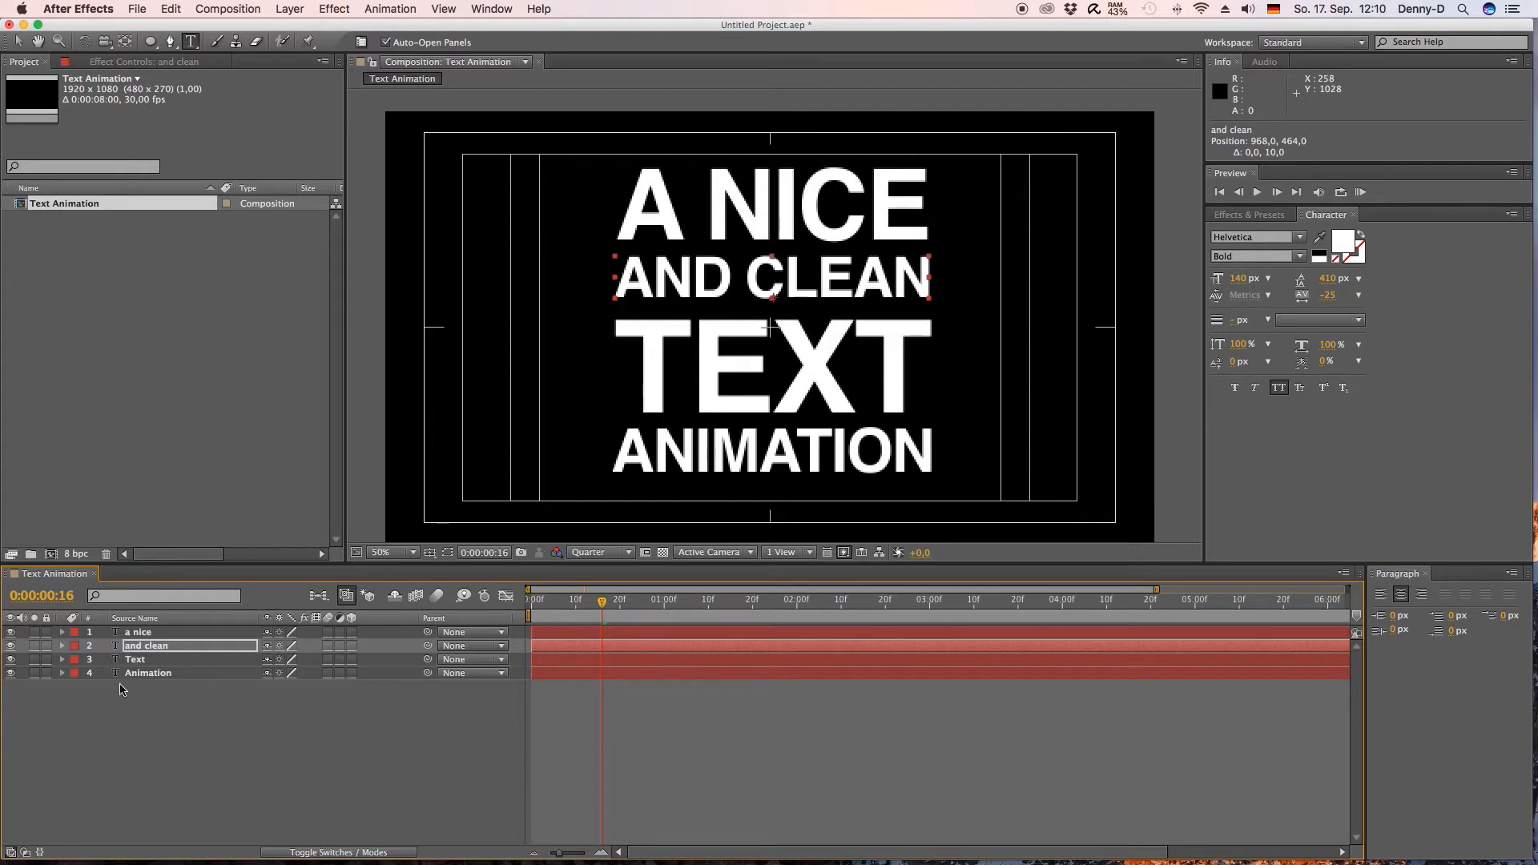
- Nudge the Text layer to position 968, 740 to even out its spacing below AND CLEAN
left_click(118, 661)
key("shift+Up")
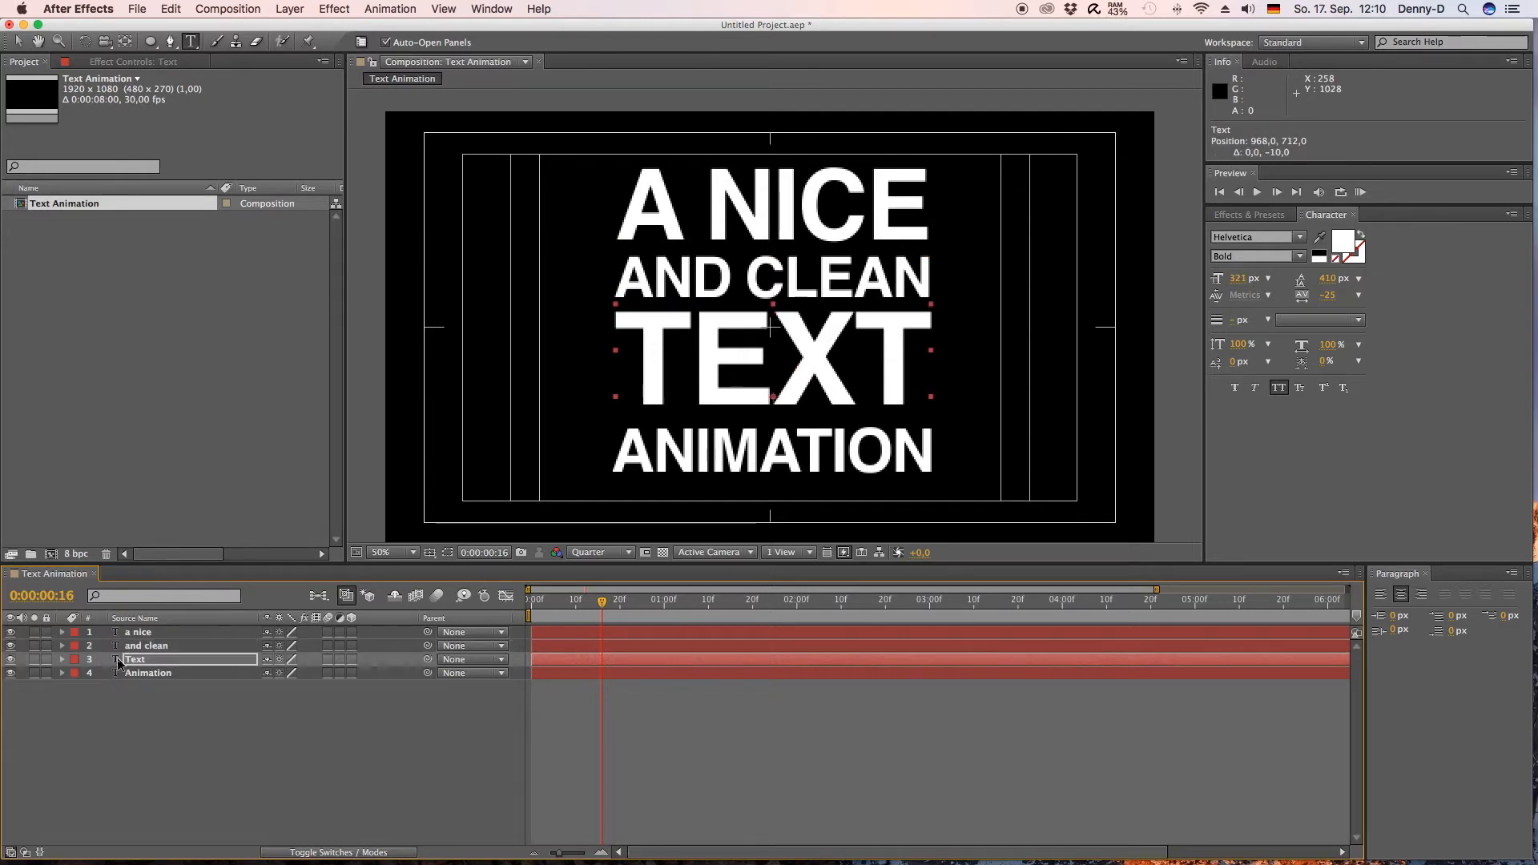
key("shift+Up")
key("shift+Up")
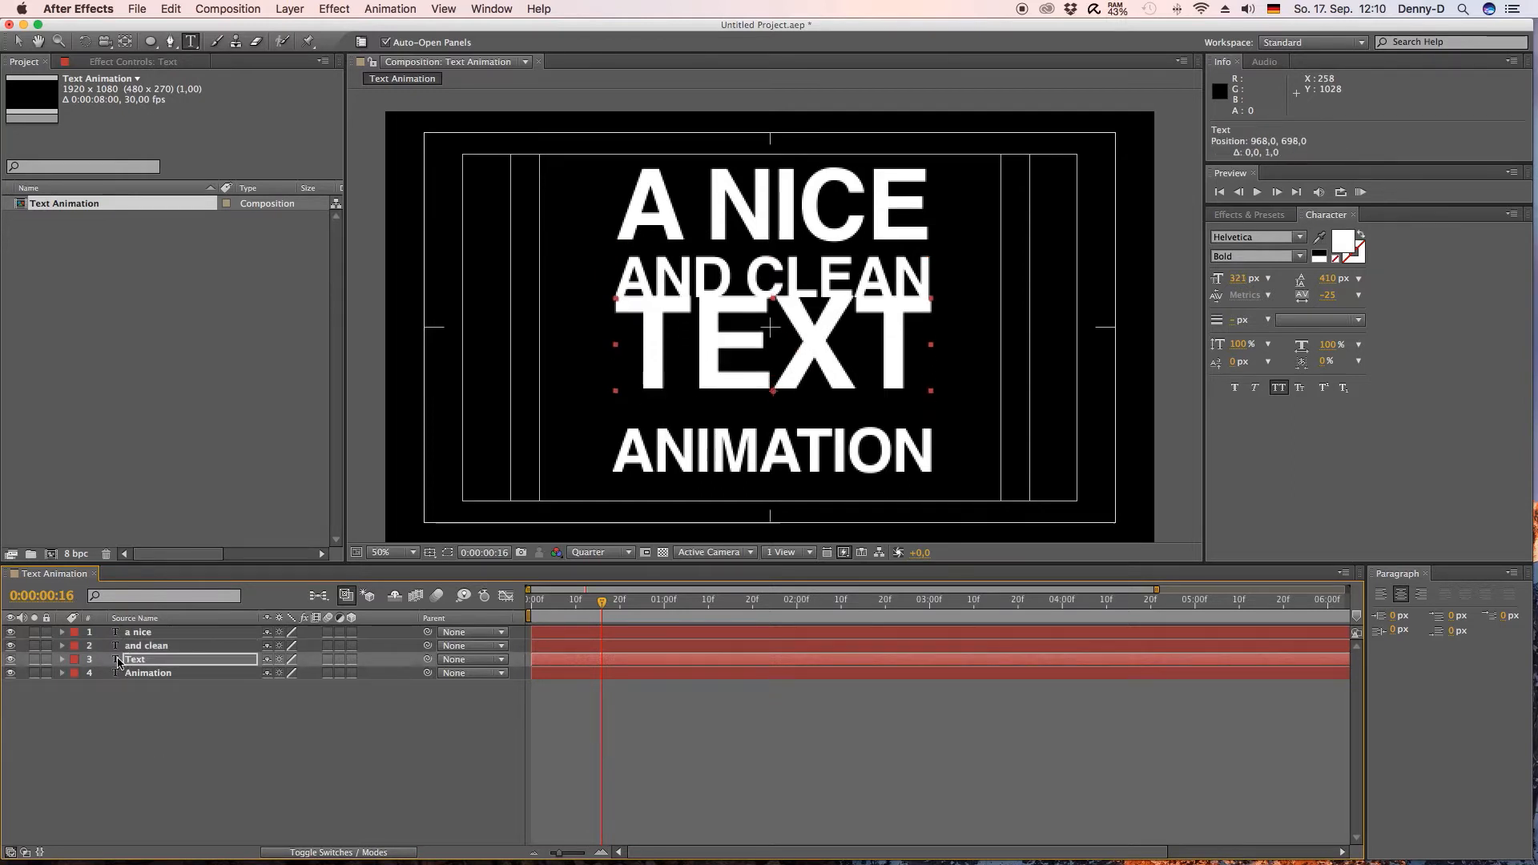
key("shift+Down")
key("shift+Down")
key("shift+Down")
key("shift+Down")
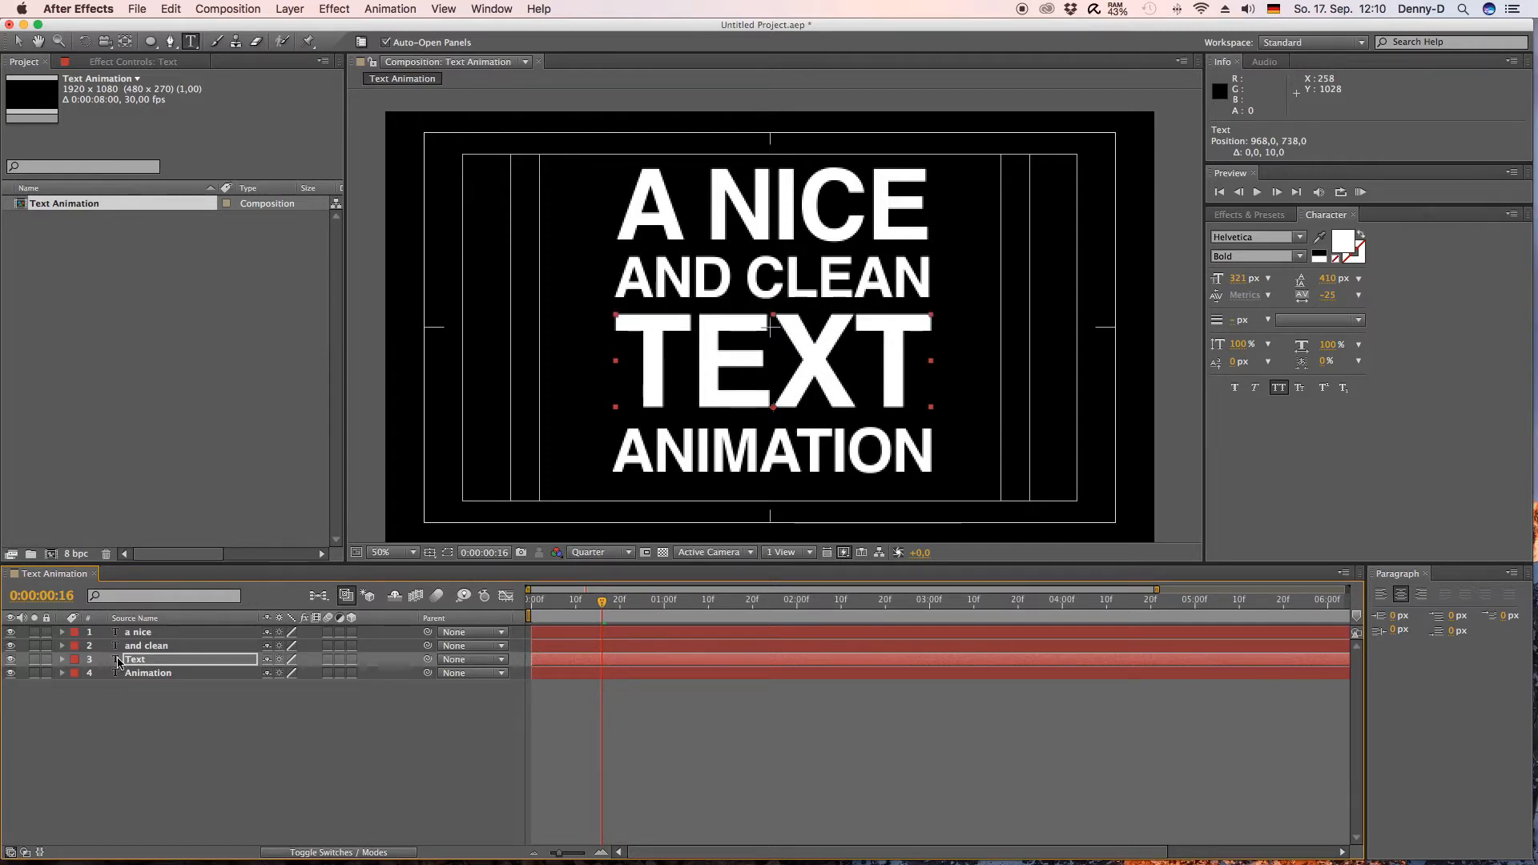
key("Down")
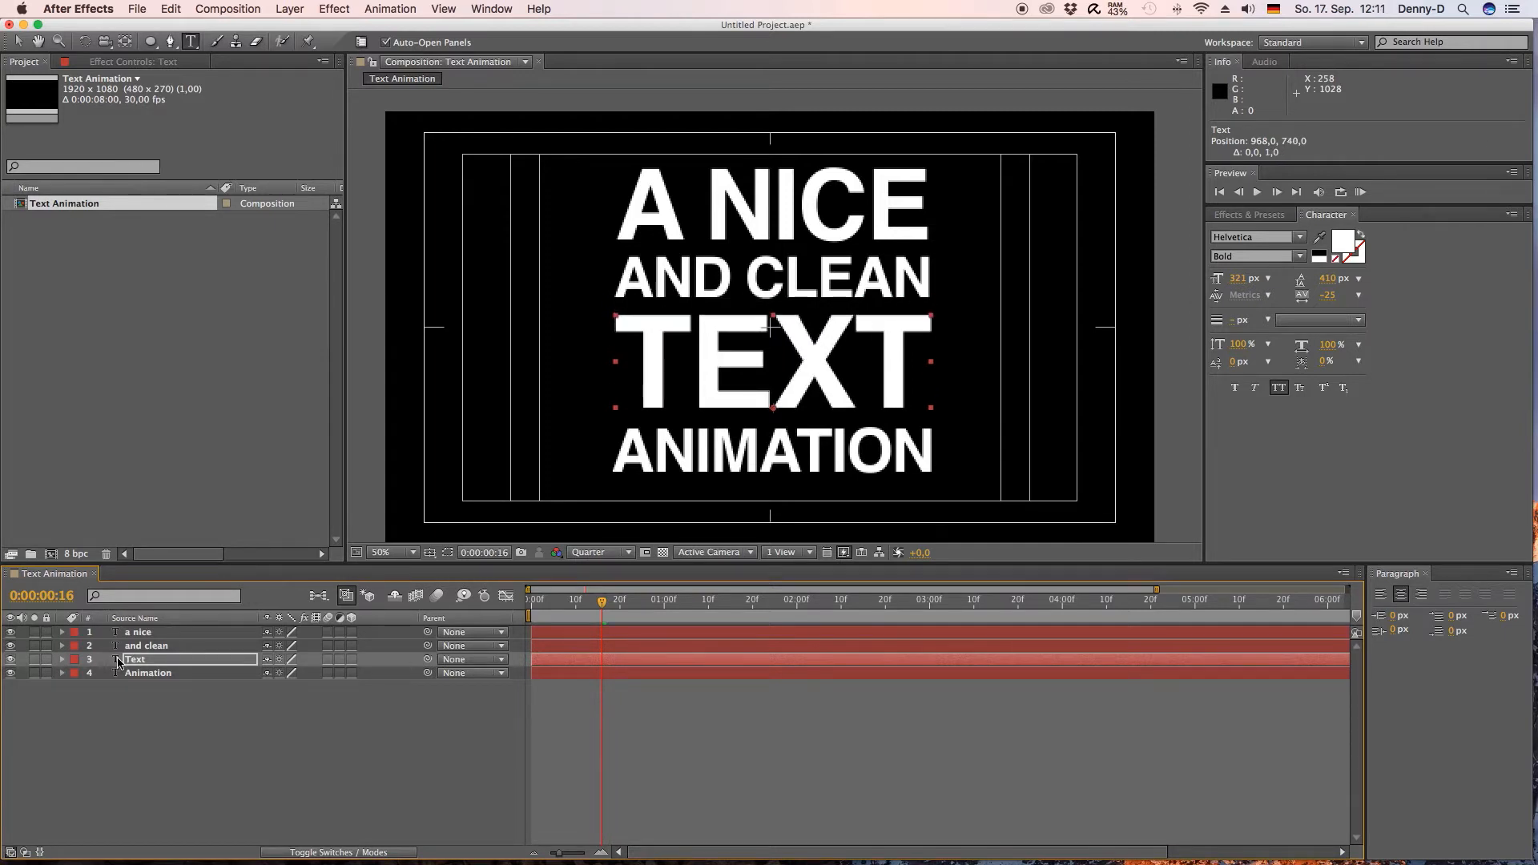
- Nudge the Animation layer up to position 968, 890 to tighten its spacing below TEXT
left_click(118, 675)
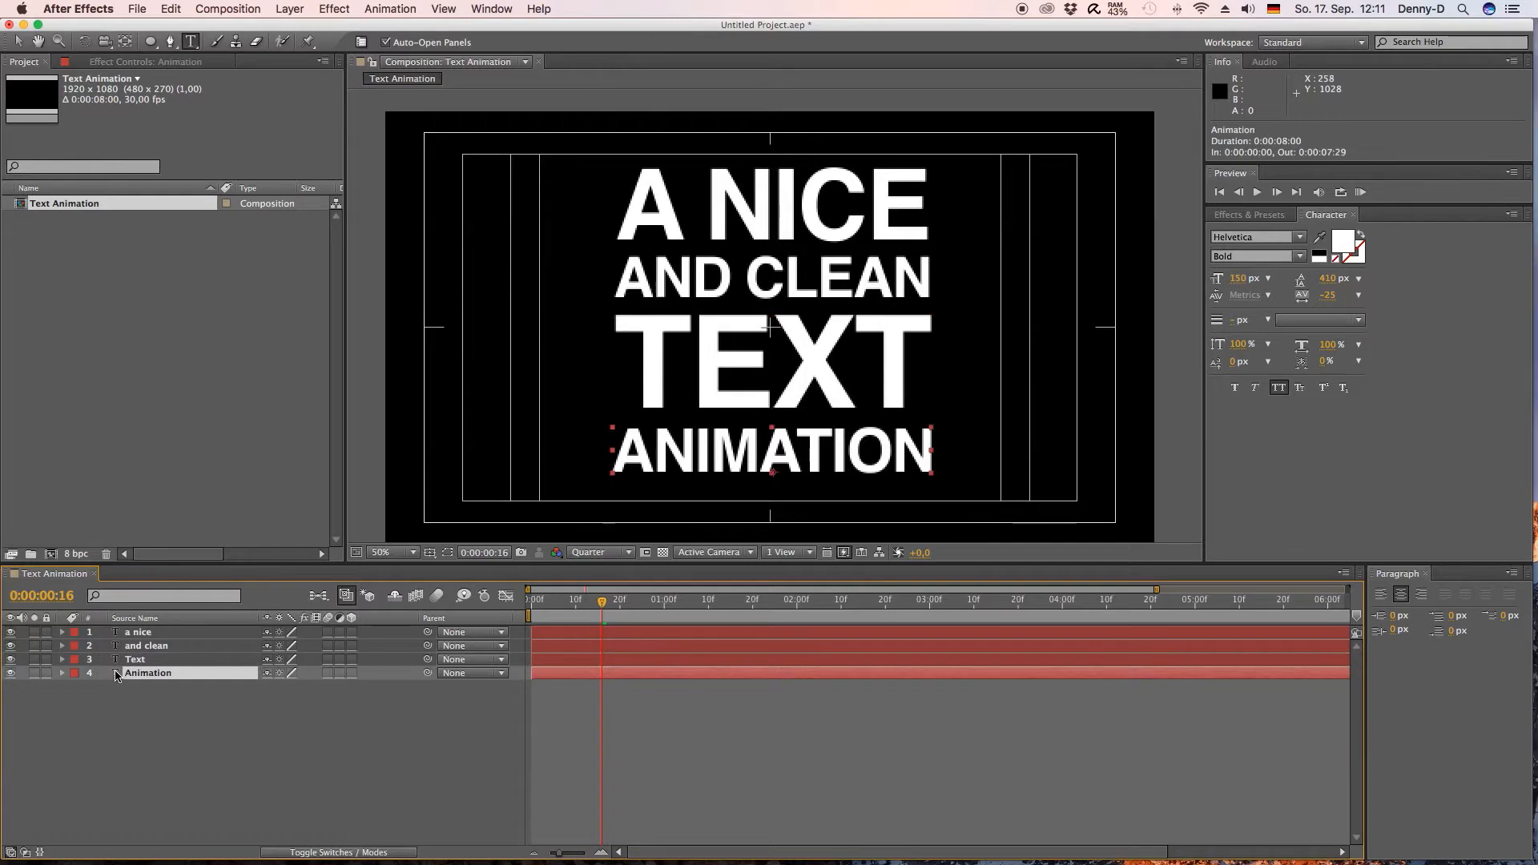
key("shift+Up")
key("shift+Up")
key("shift+Up")
key("shift+Up")
key("shift+Up")
key("shift+Up")
key("shift+Down")
key("shift+Down")
key("shift+Down")
key("shift+Down")
key("shift+Down")
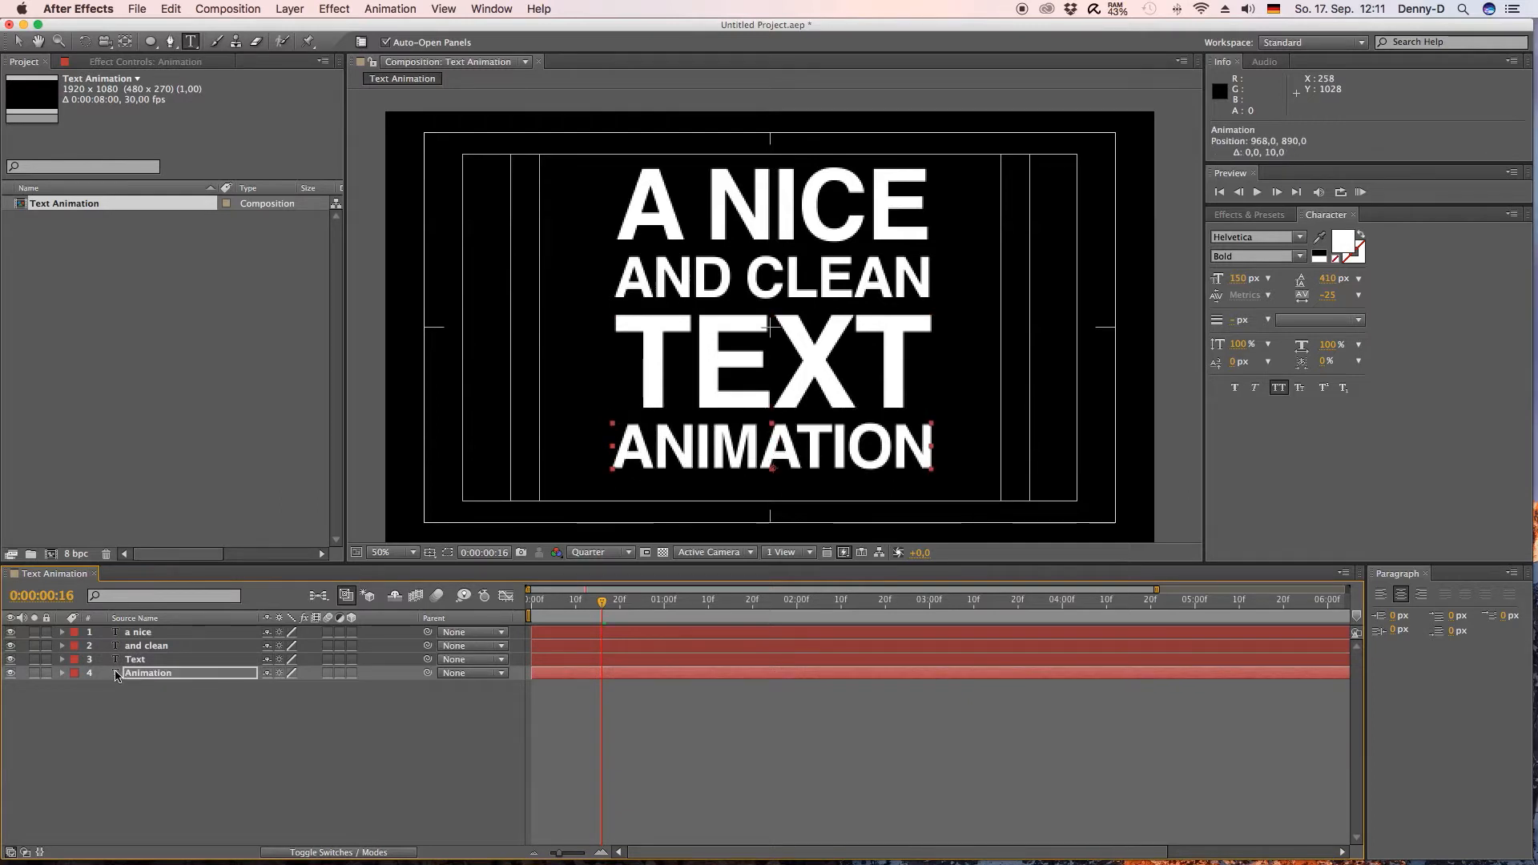
- Nudge all four text layers slightly down together and play the animation from the start
left_click(136, 633, "shift")
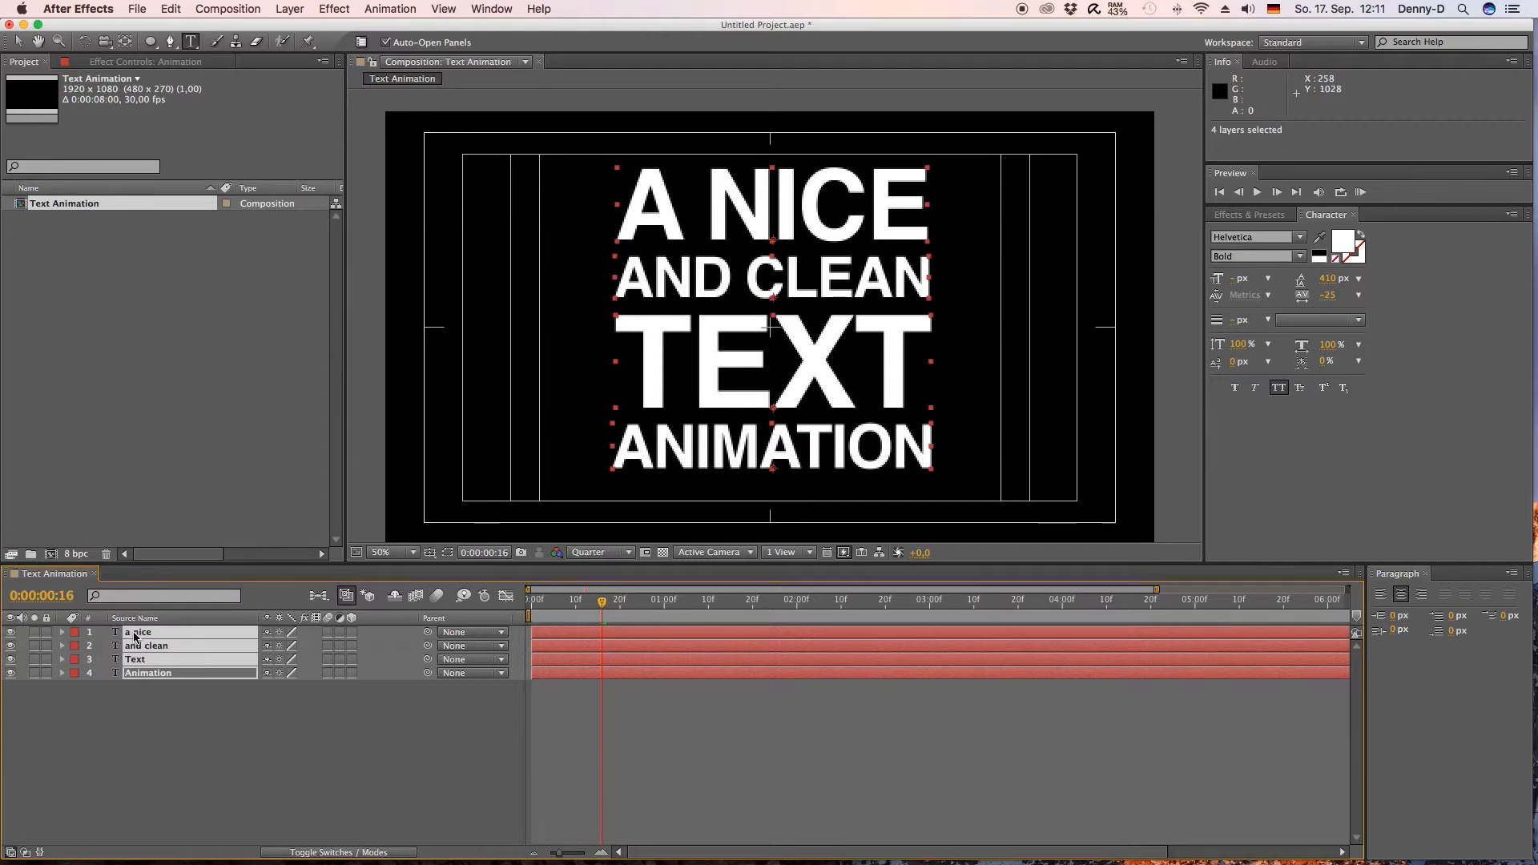
key("Down")
key("Down")
key("Down")
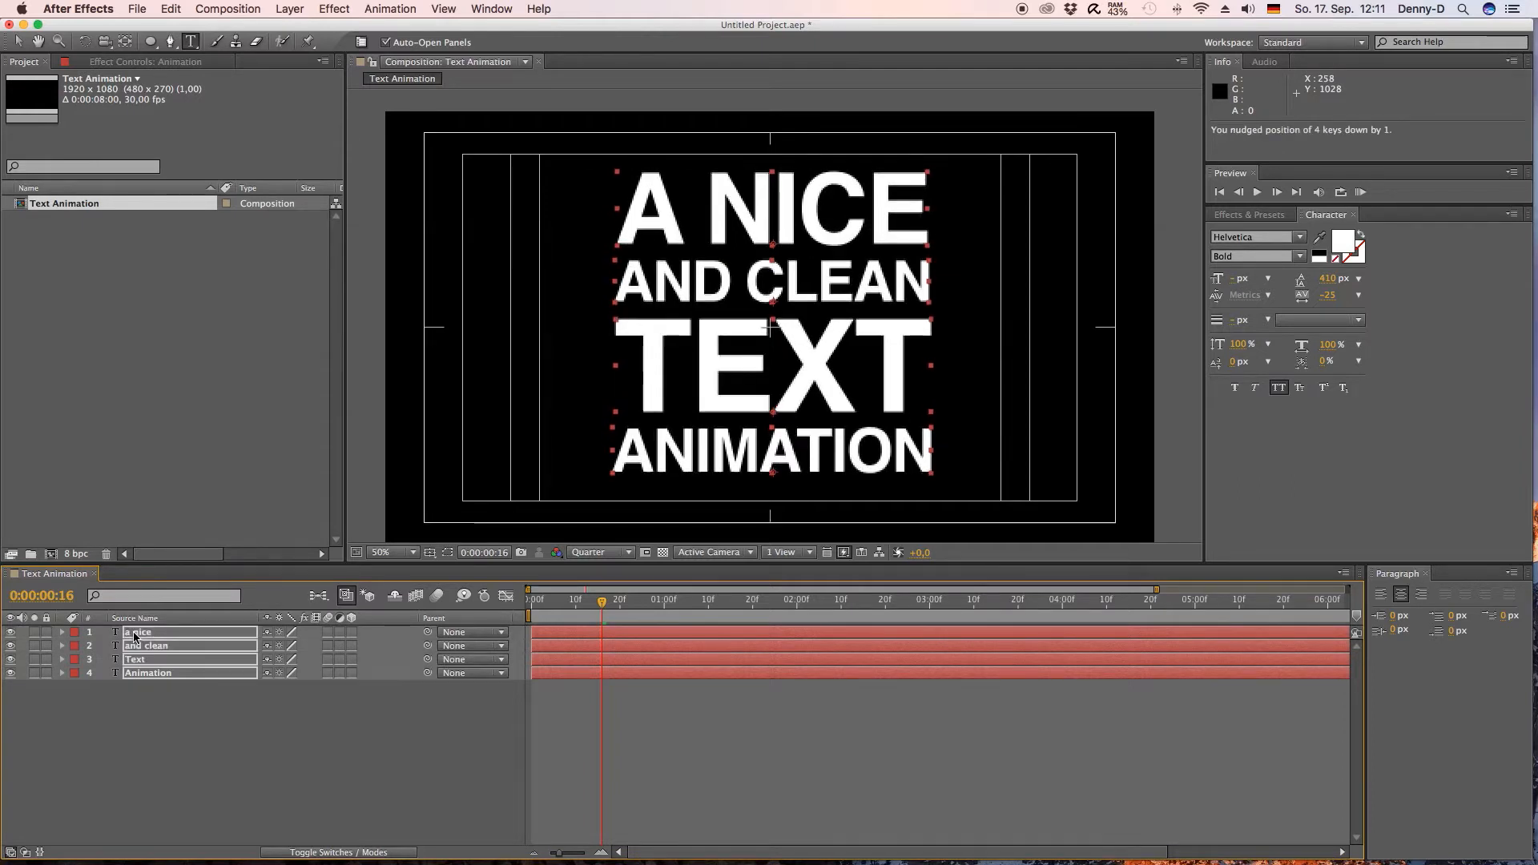
left_click(196, 713)
left_click_drag(606, 606, 513, 603)
key("space")
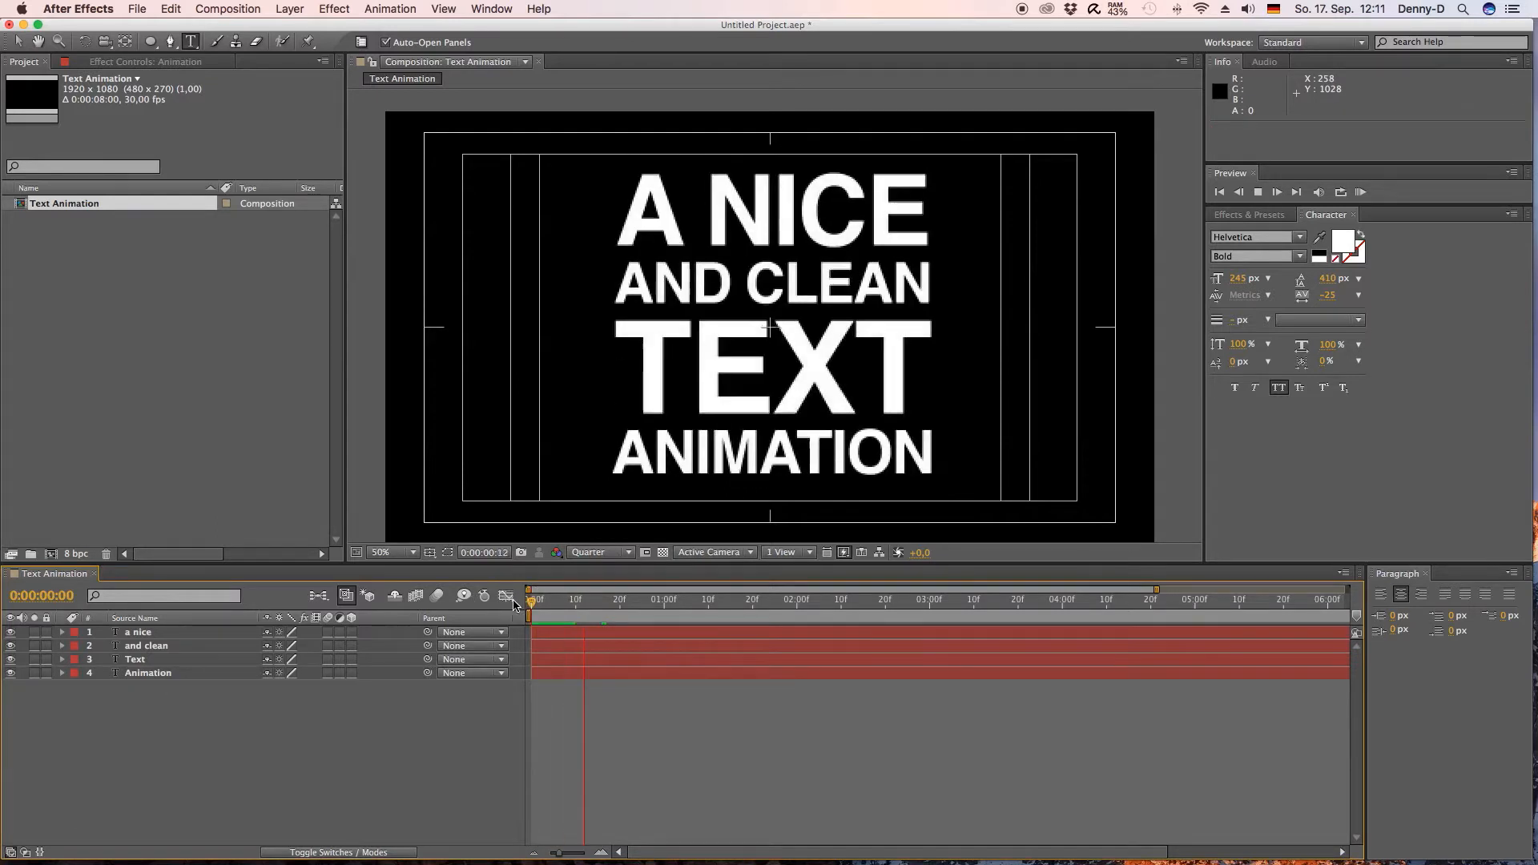
- Stop playback, zoom in on the timeline, and reveal the Scale and Opacity keyframes of all four text layers
key("space")
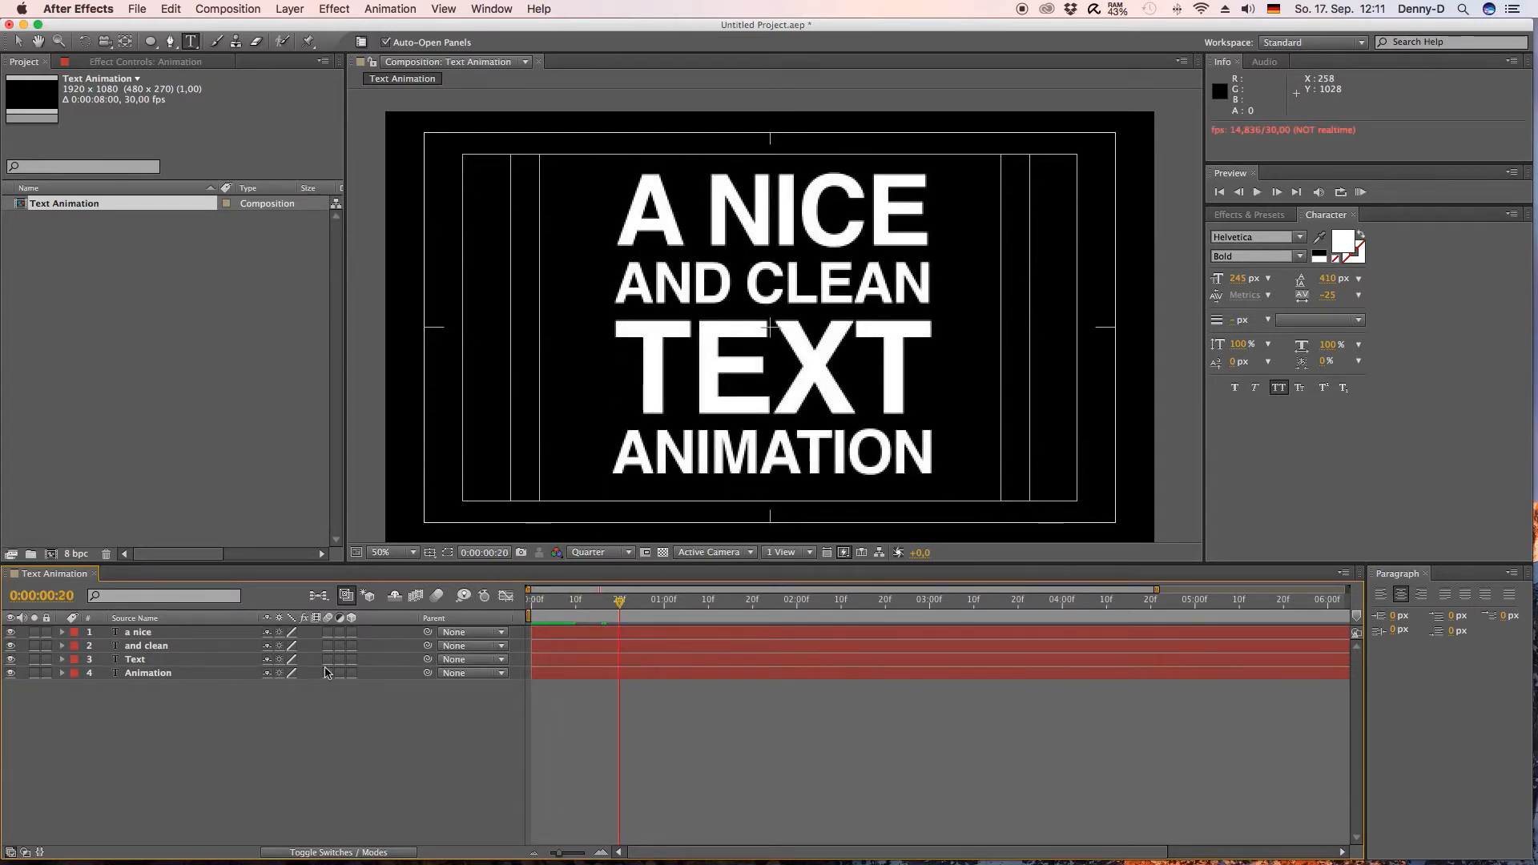
left_click(604, 853)
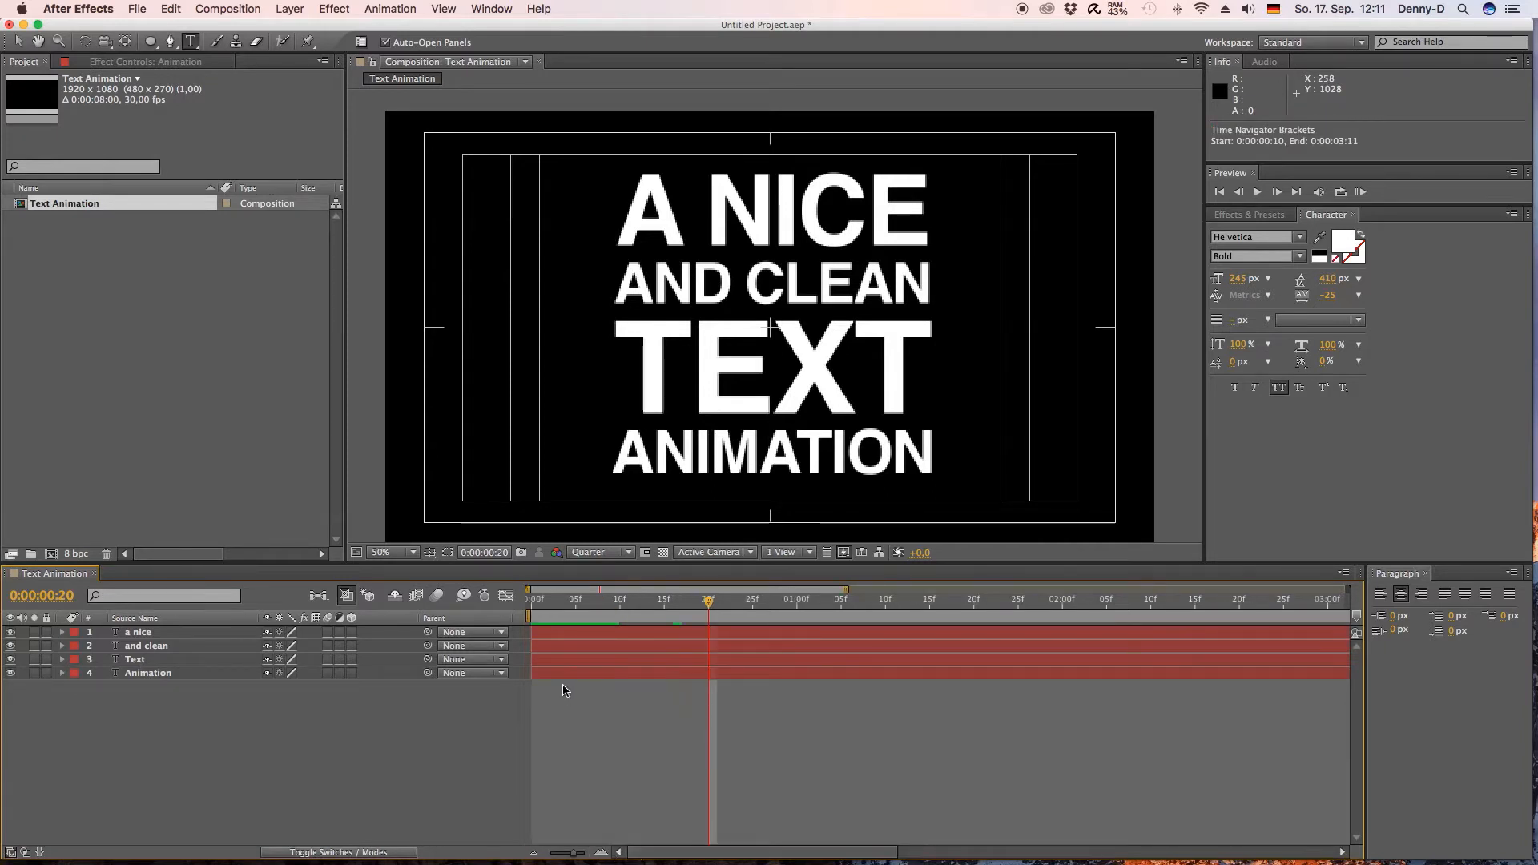
left_click(601, 853)
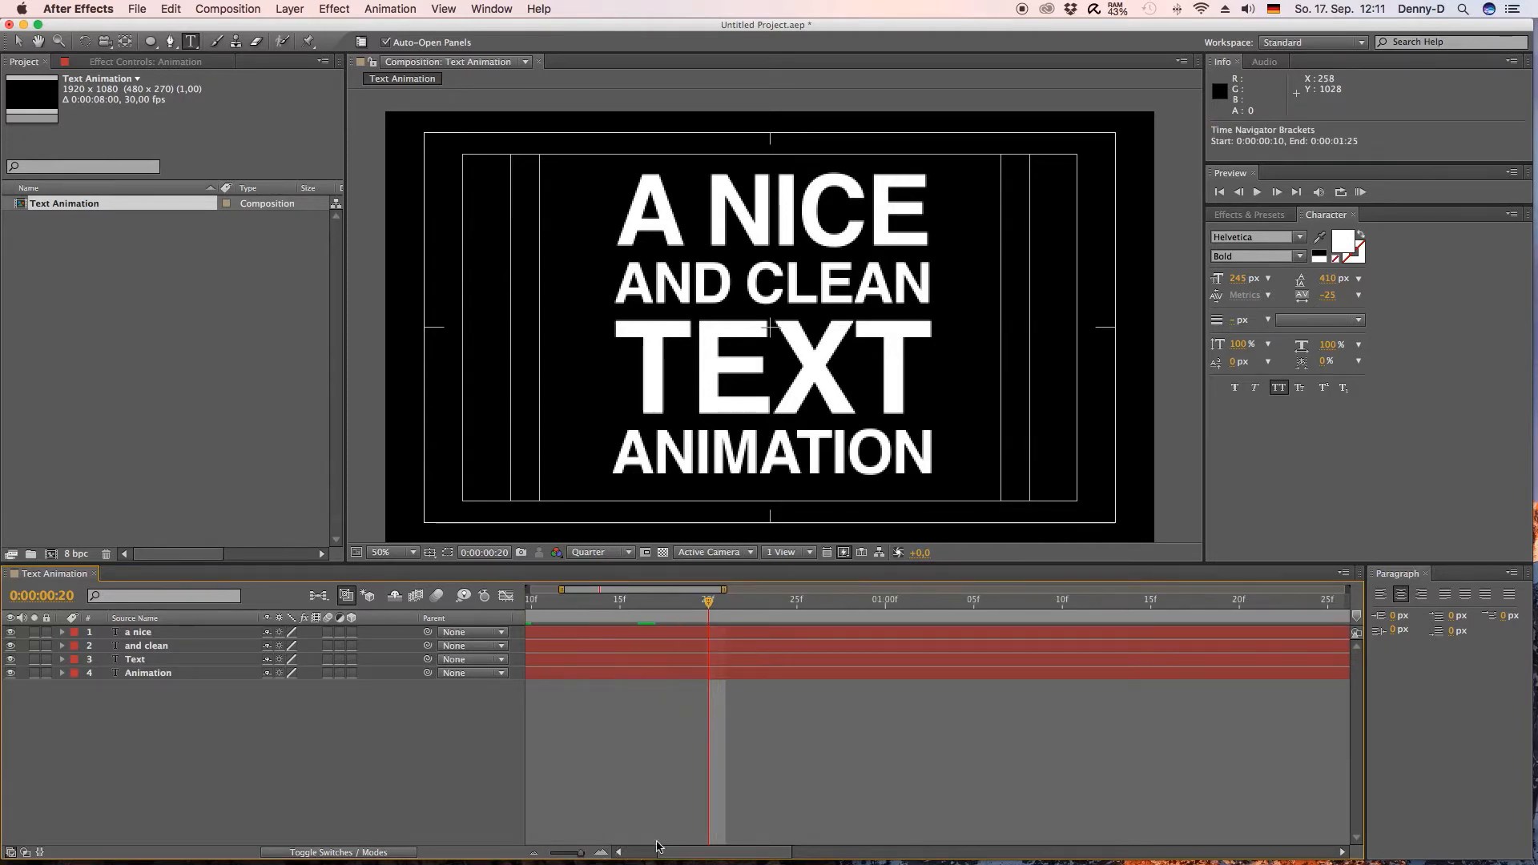
left_click(593, 673)
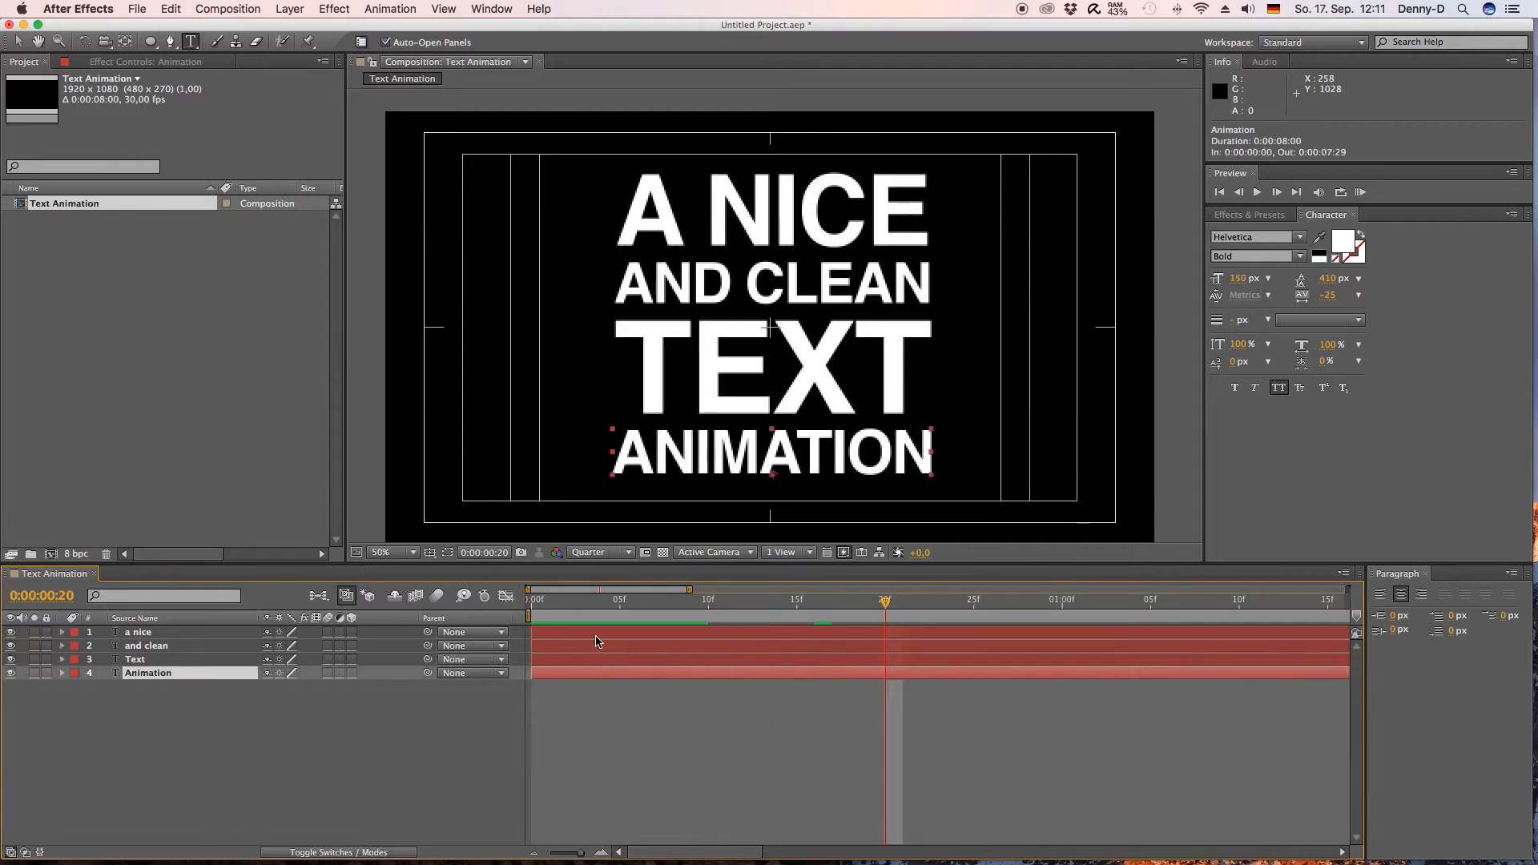
left_click(593, 633, "shift")
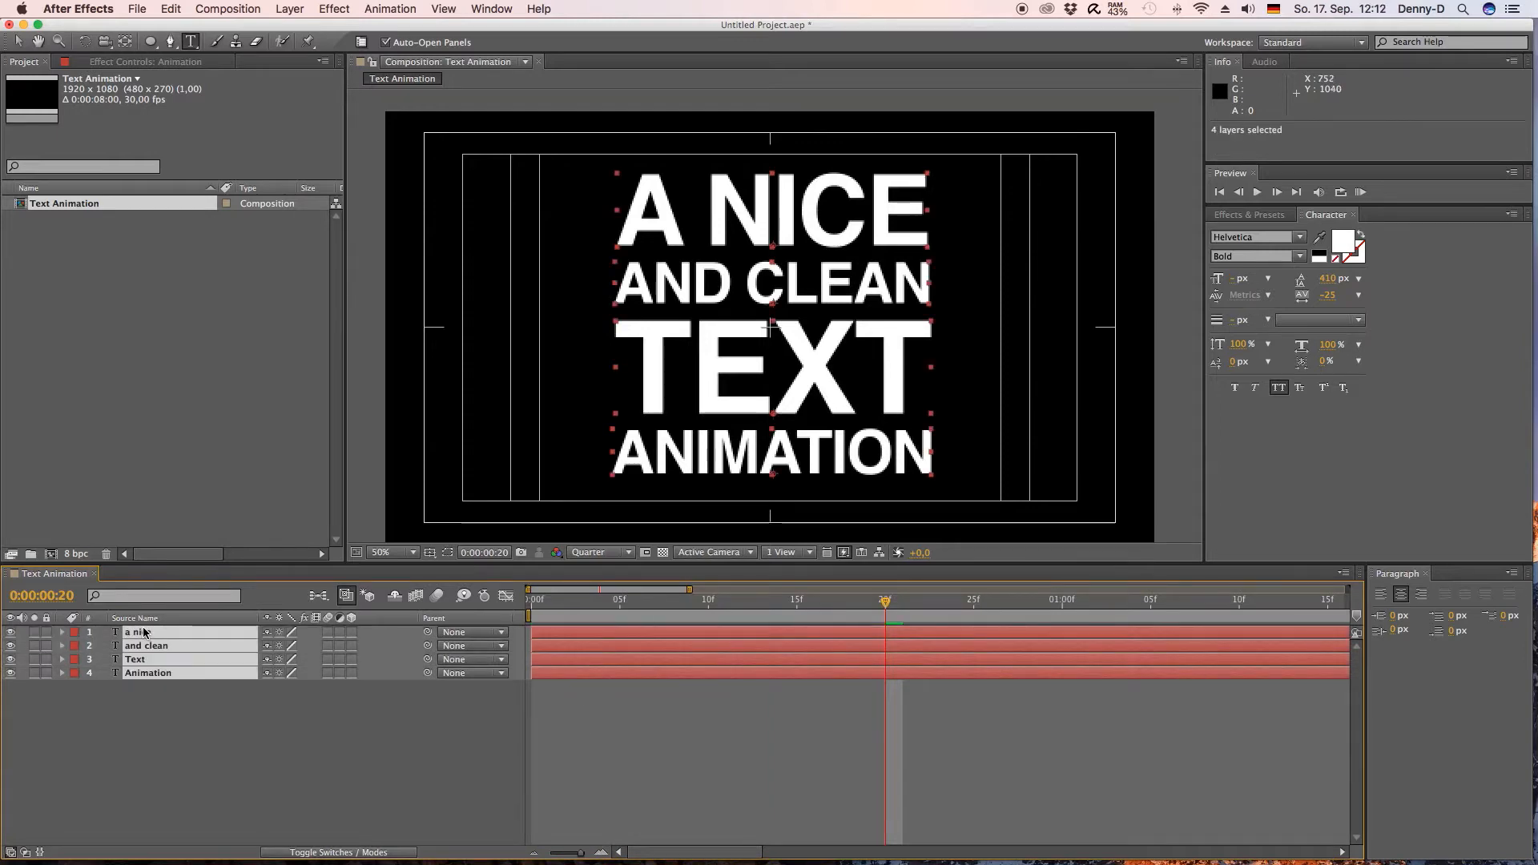
key("u")
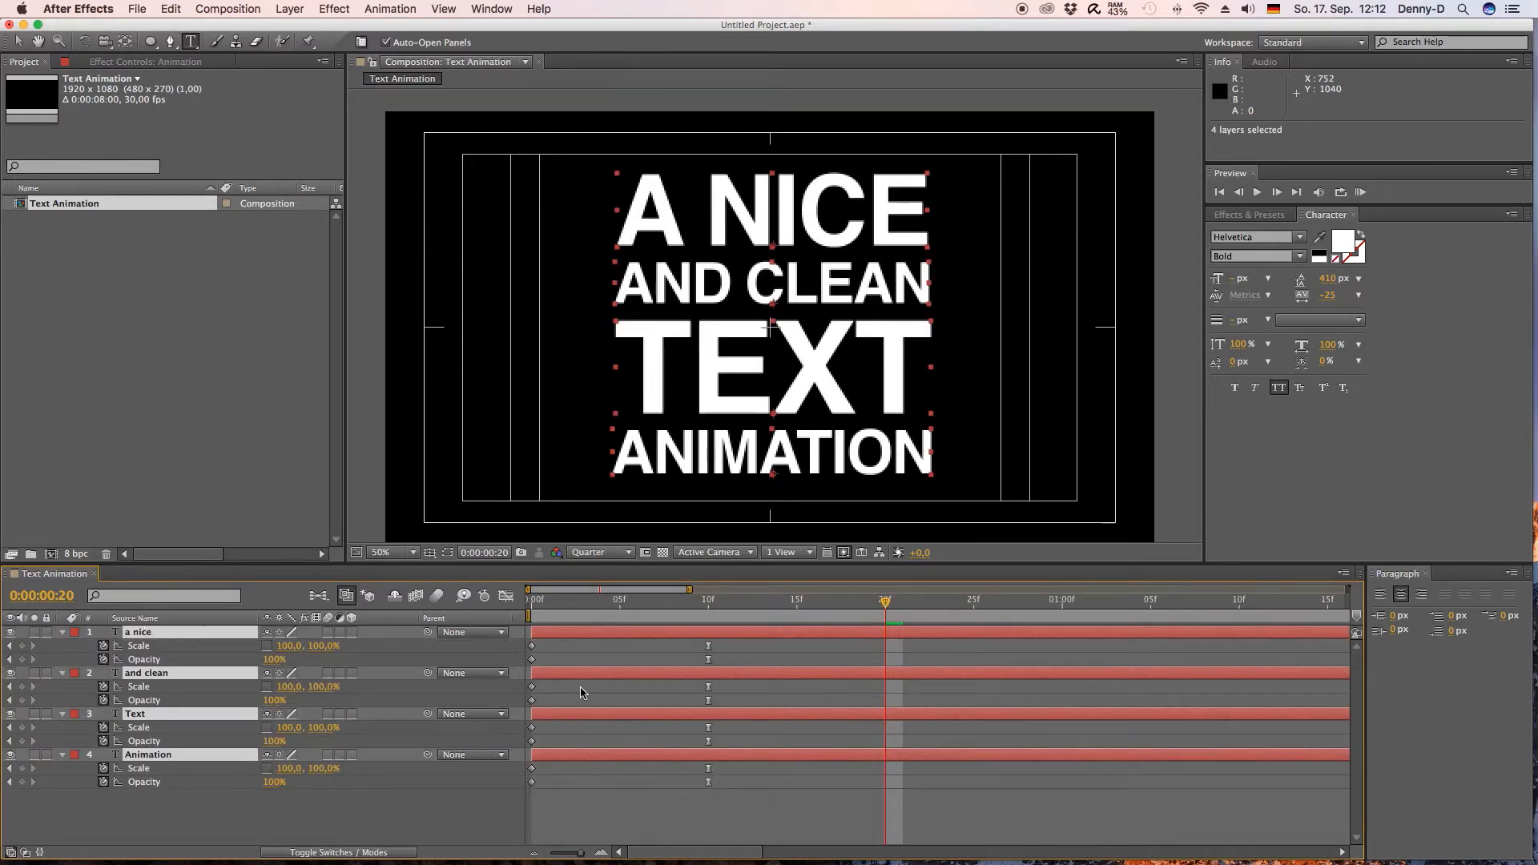
- Stagger the layers by three frames each, starting and clean at frame 3, Text at frame 6 and Animation at frame 9
left_click(567, 635, "super")
left_click_drag(564, 677, 738, 757)
left_click(619, 677, "super")
left_click(678, 714, "super")
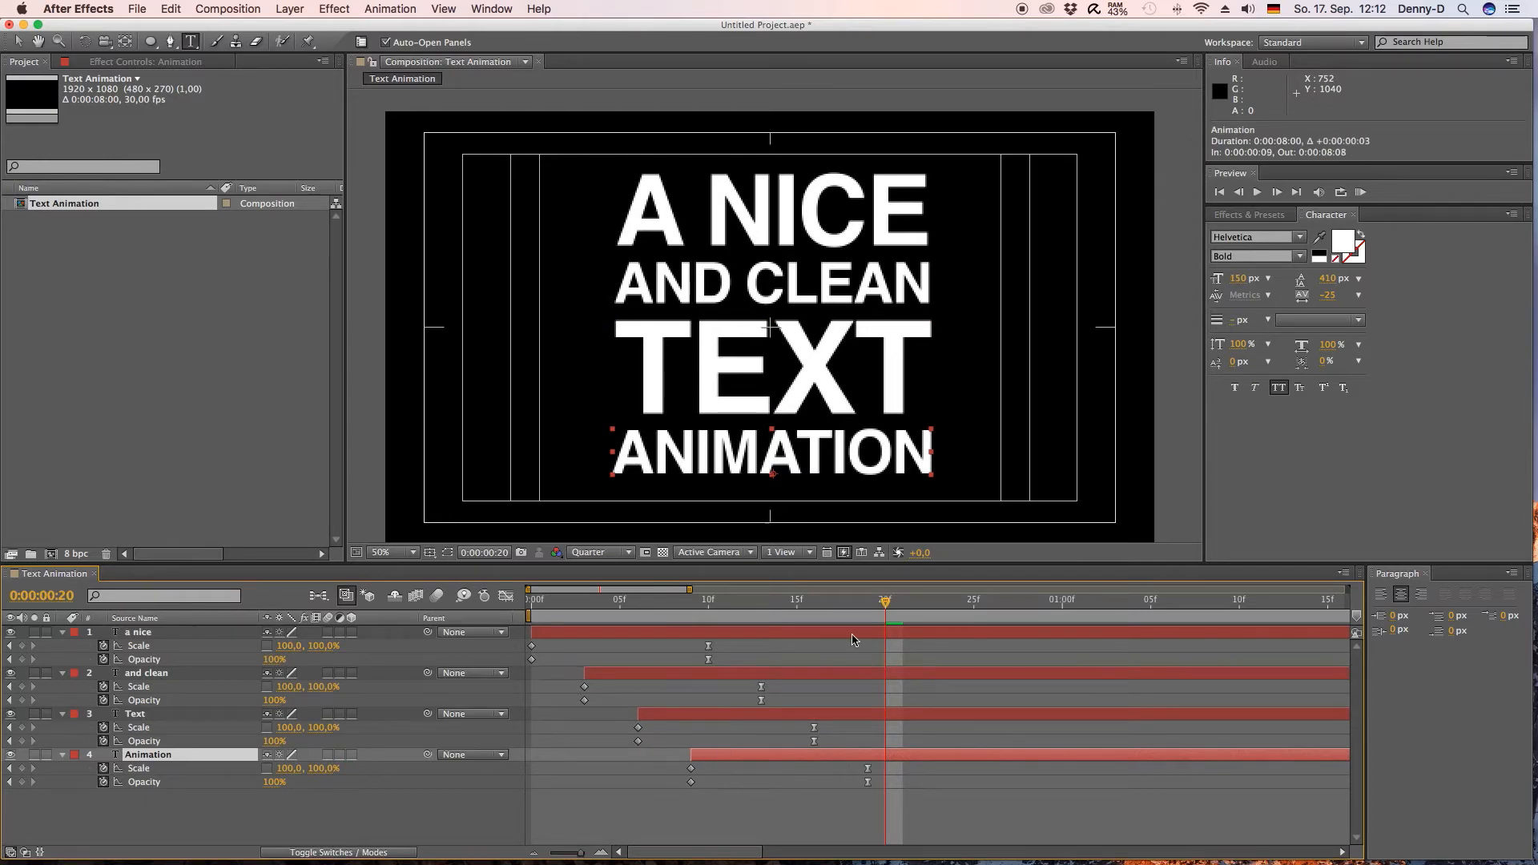
- Move the playhead to the Animation layer's last keyframes at frame 19 and collapse the properties of all four layers
mouse_move(885, 602)
left_mouse_down()
mouse_move(506, 609)
mouse_move(868, 602)
left_mouse_up()
left_click(332, 825)
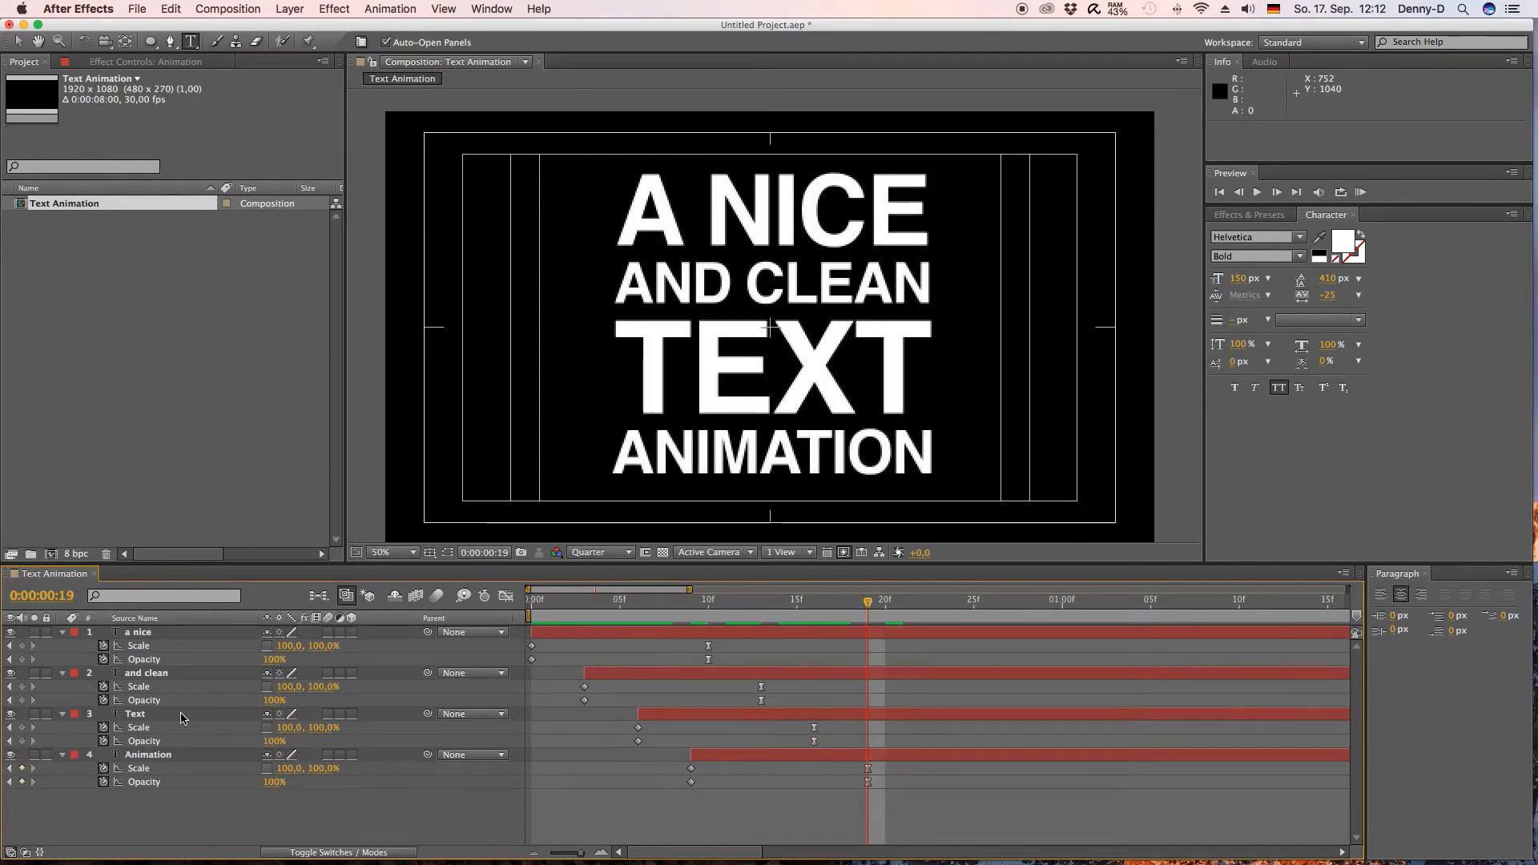
left_click(63, 632)
left_click(63, 646)
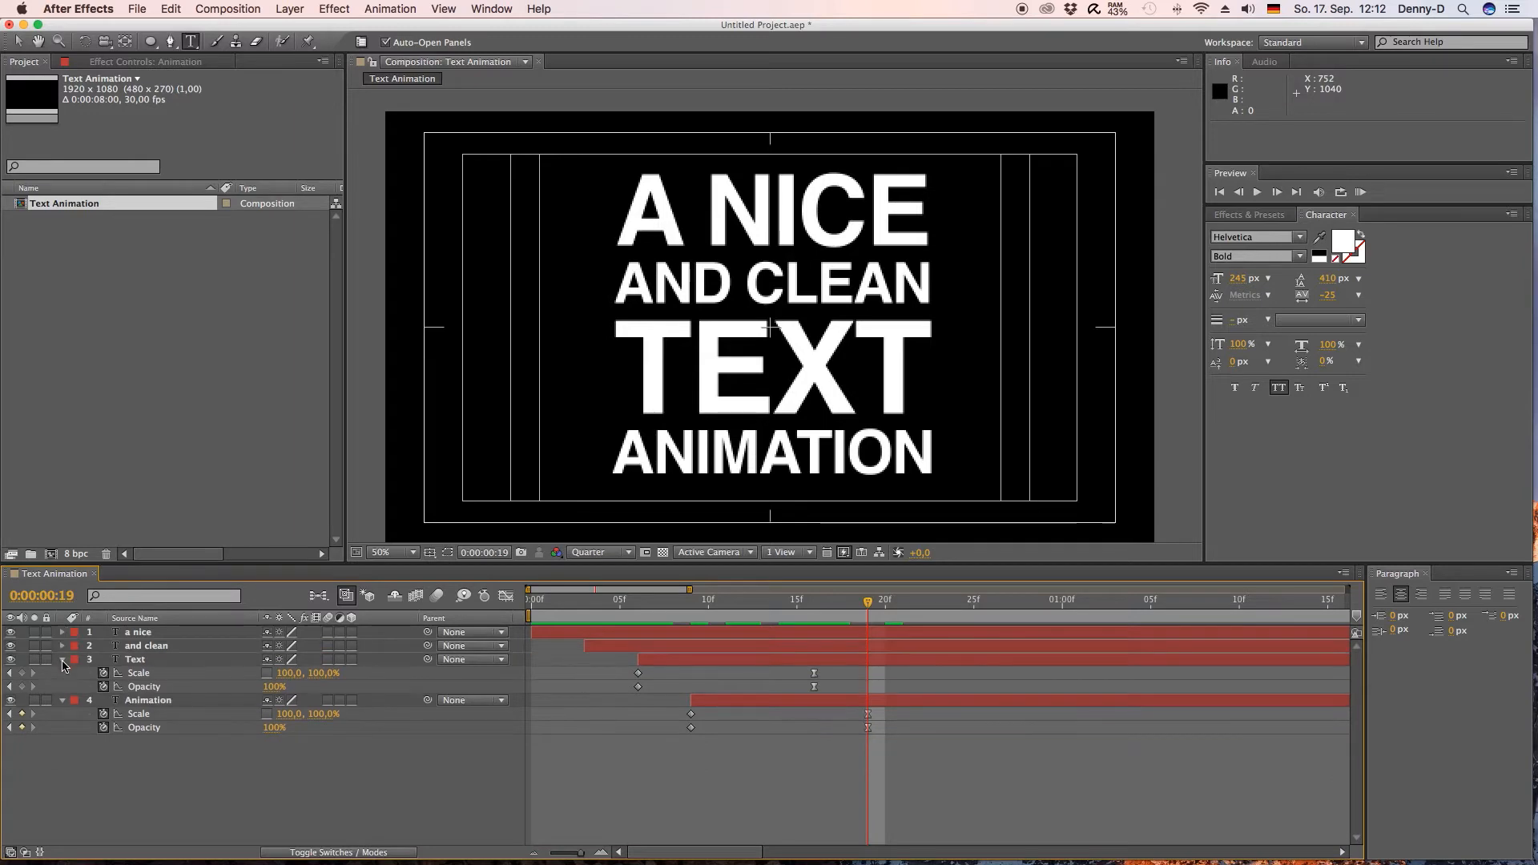
left_click(63, 659)
left_click(63, 673)
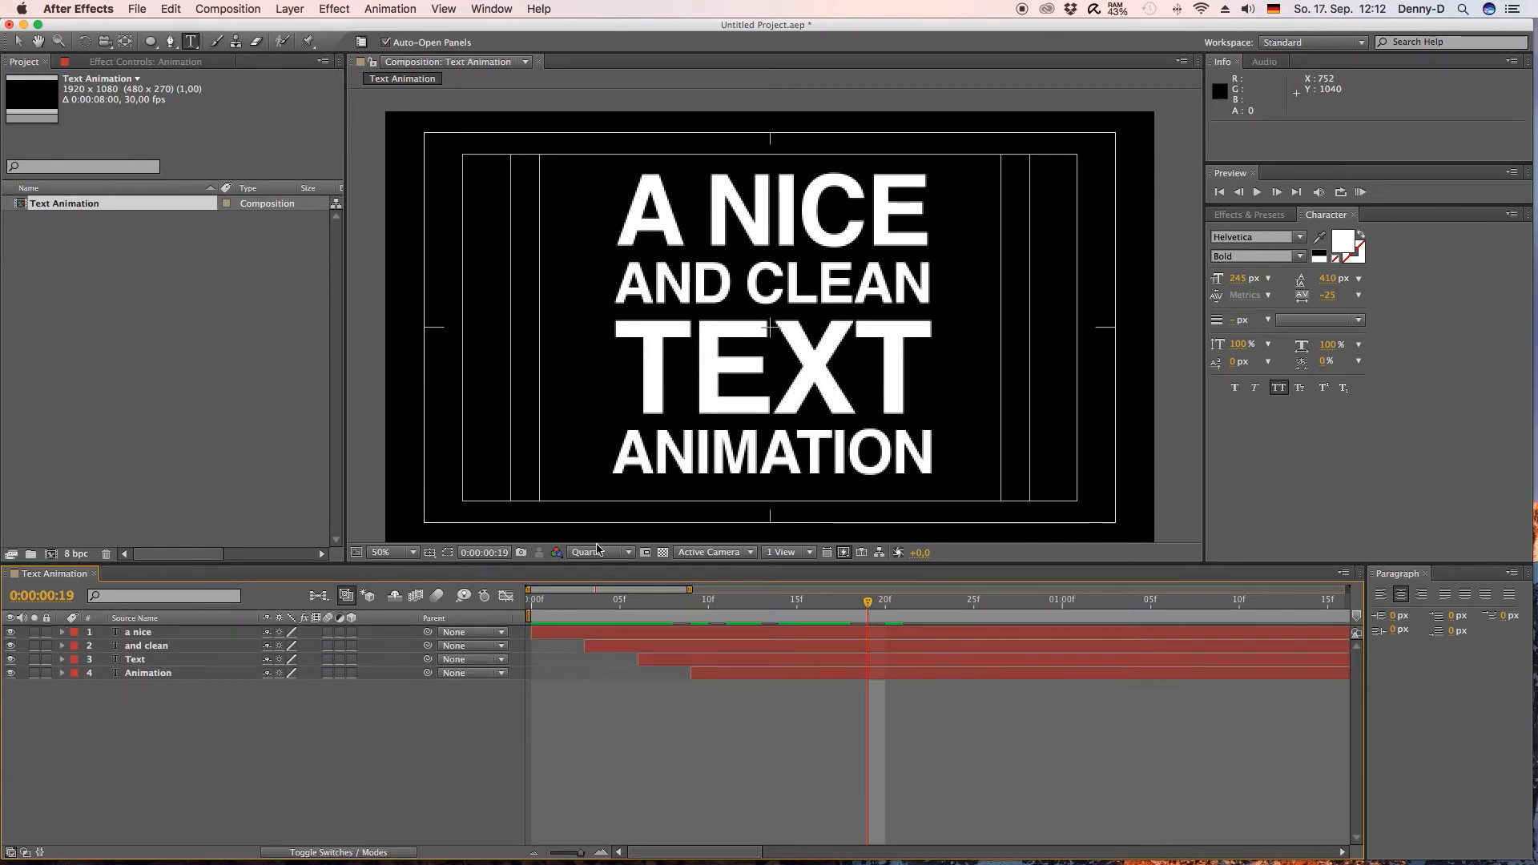
- Zoom the composition view out to 25% and play the staggered text animation twice from the start
scroll(801, 409, "down", 2)
scroll(801, 408, "up", 1)
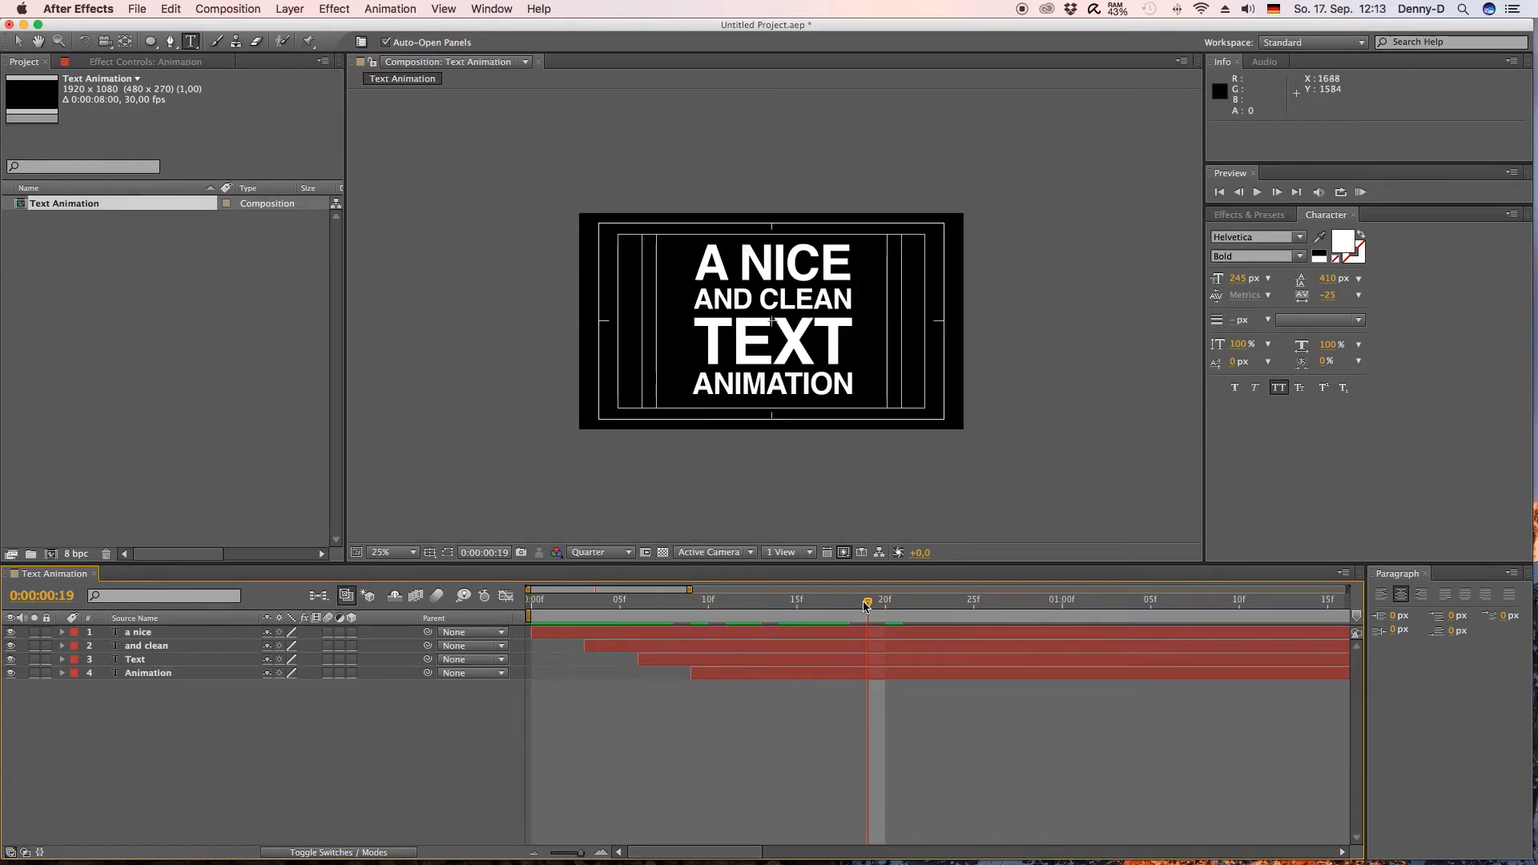
key("KP_0")
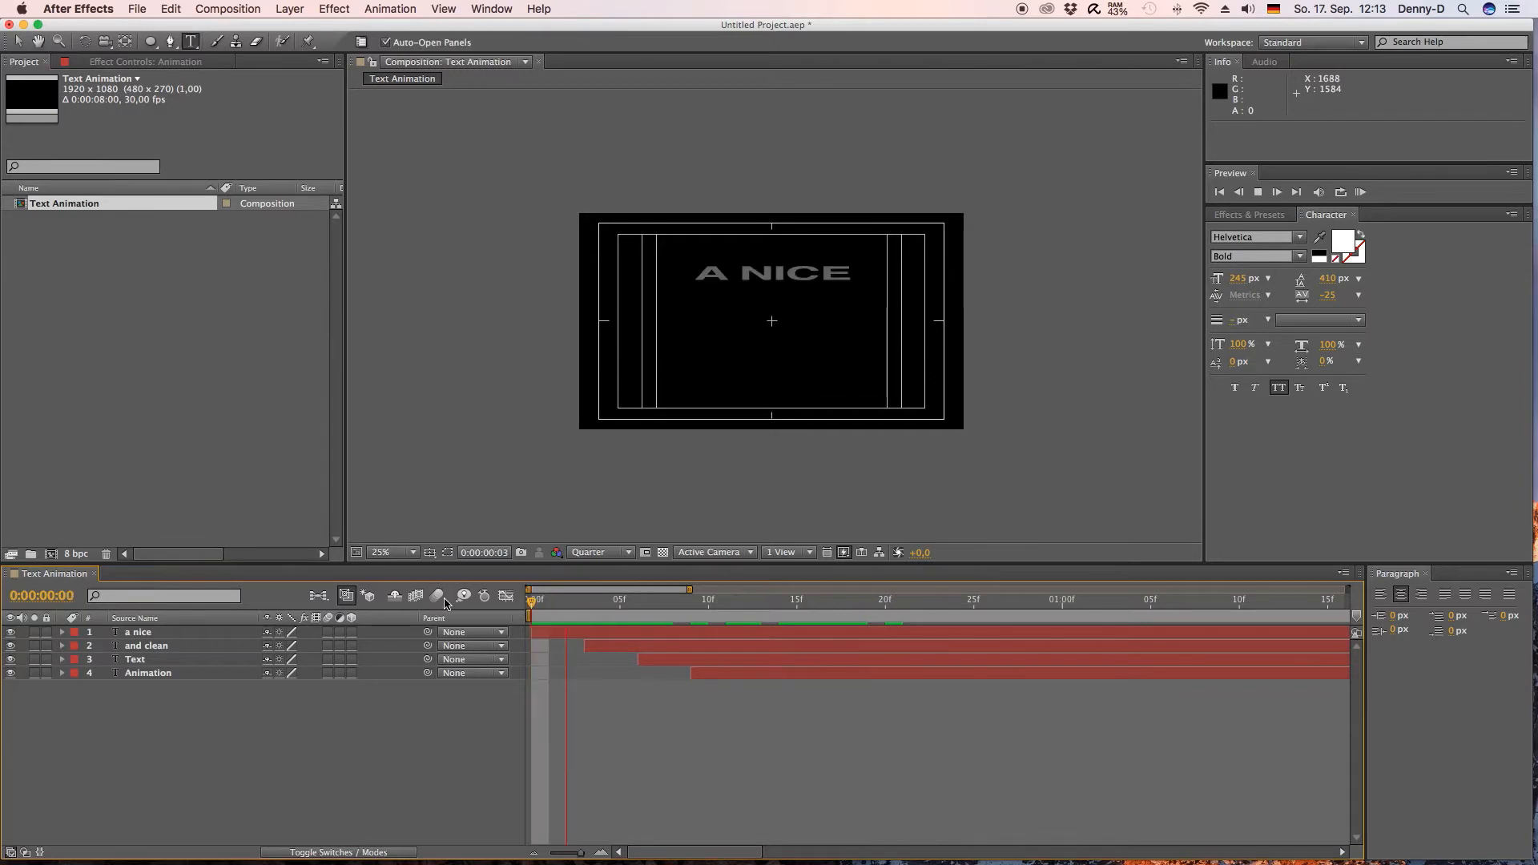
key("space")
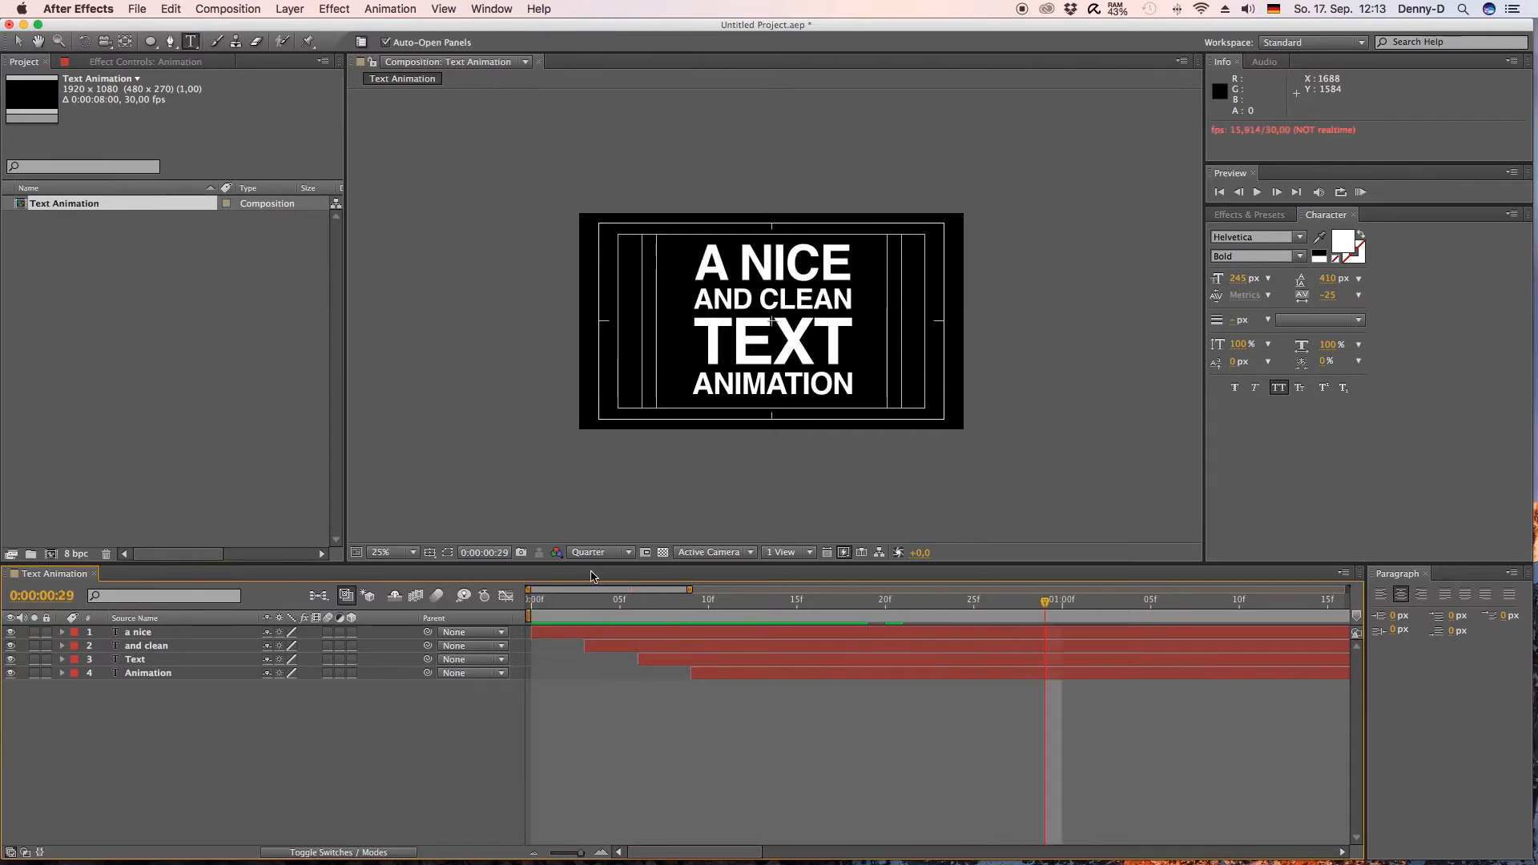
key("KP_0")
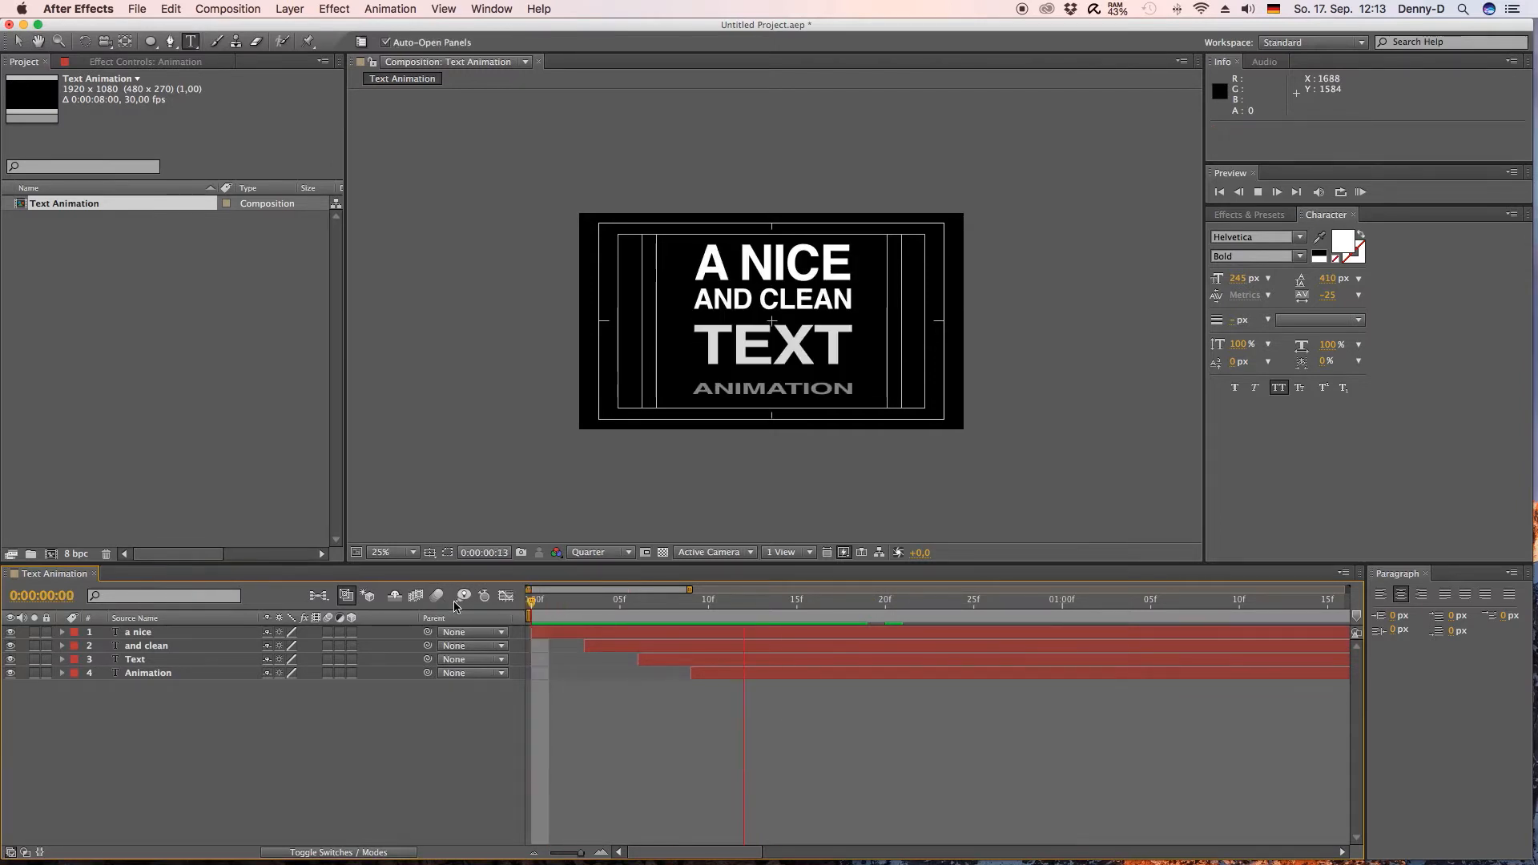
key("space")
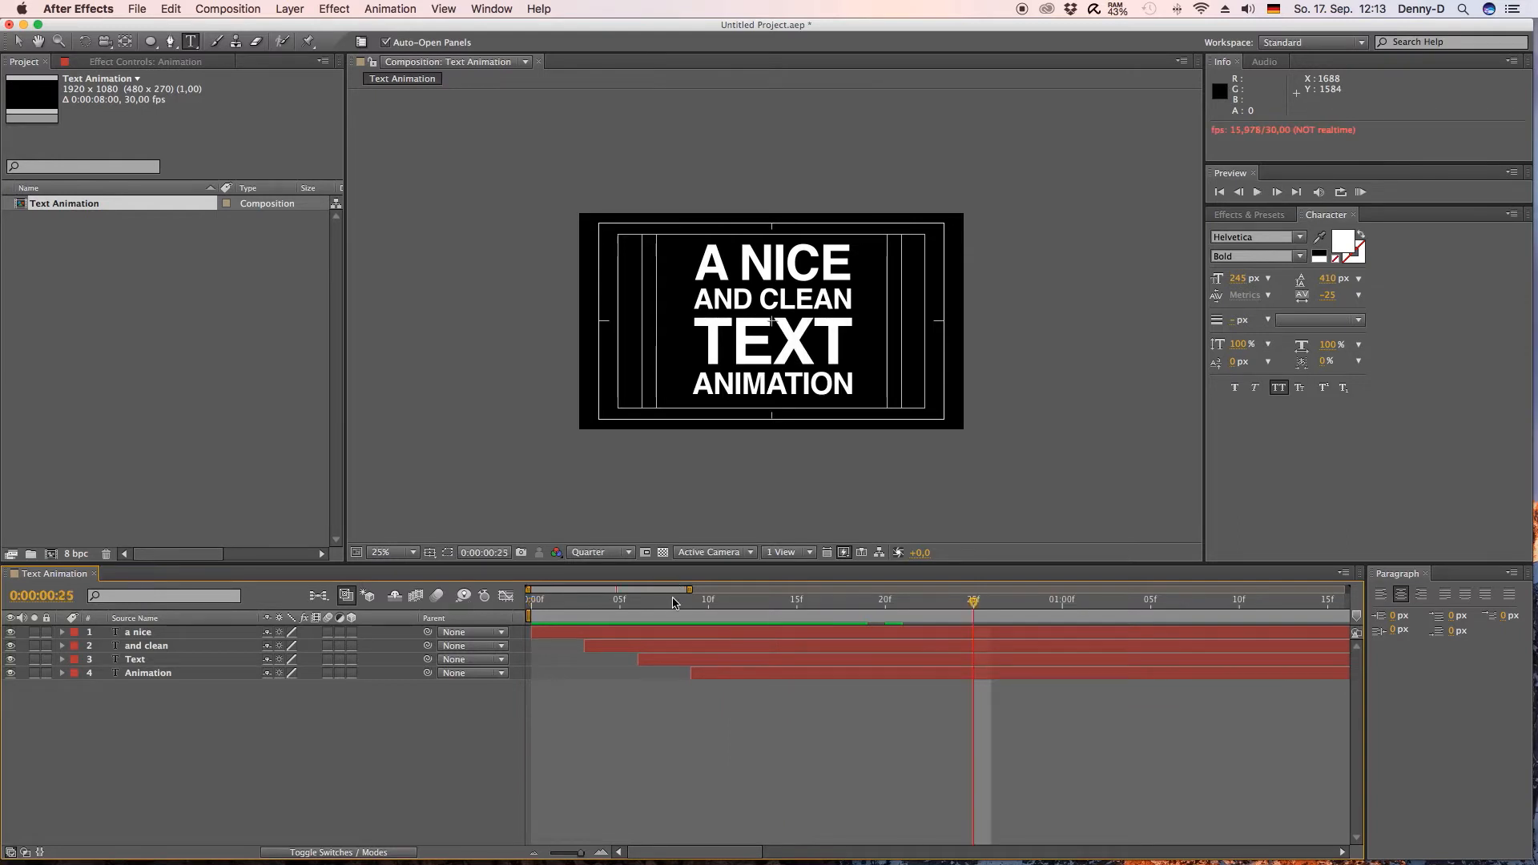
- Return the playhead to frame 19 and pre-compose all four text layers into a composition named Text
left_click_drag(665, 603, 872, 591)
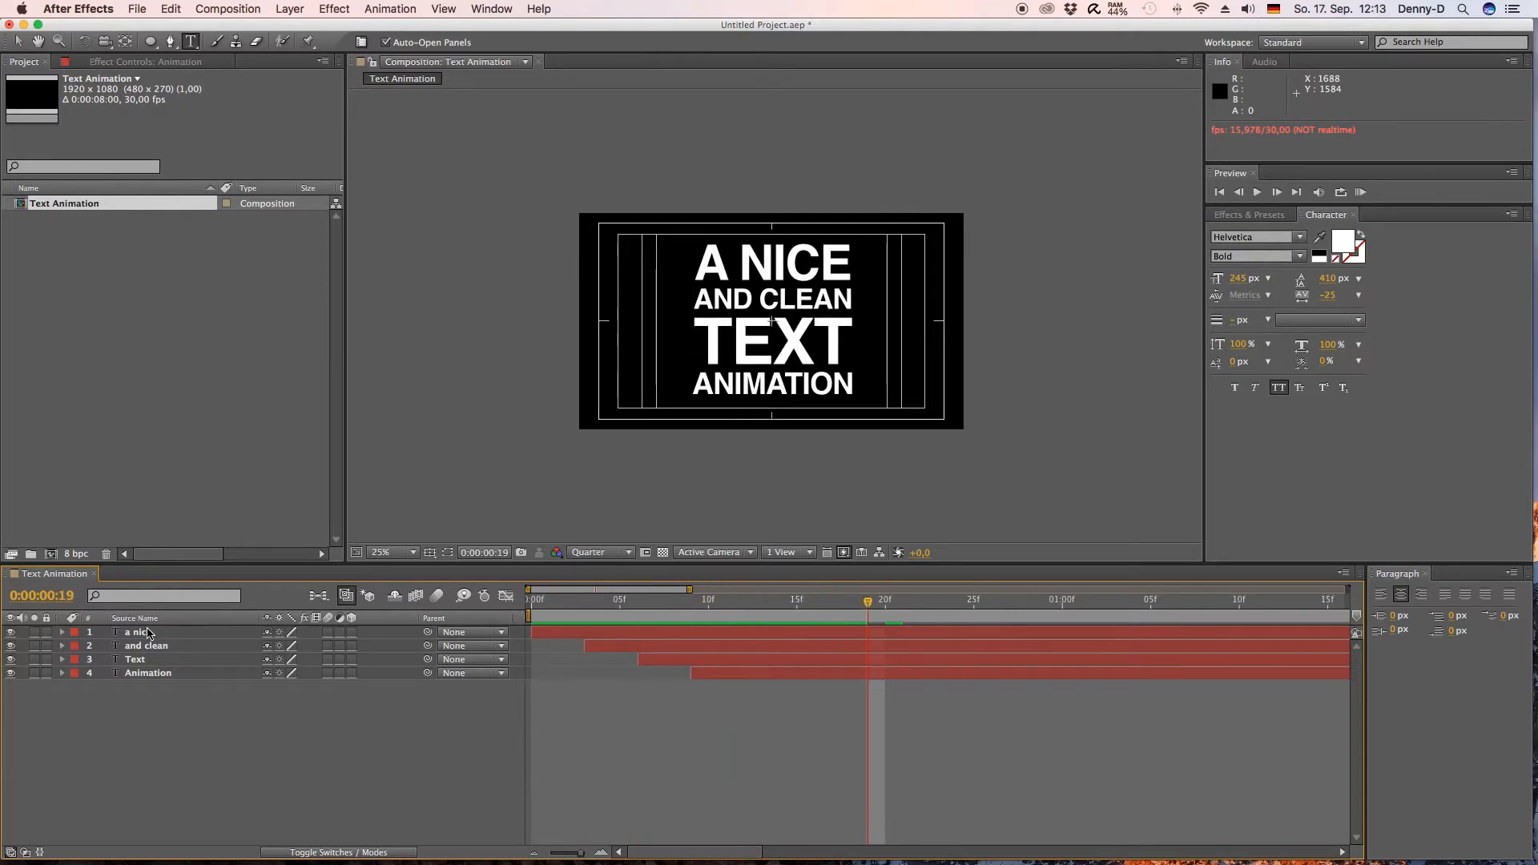
left_click(148, 633)
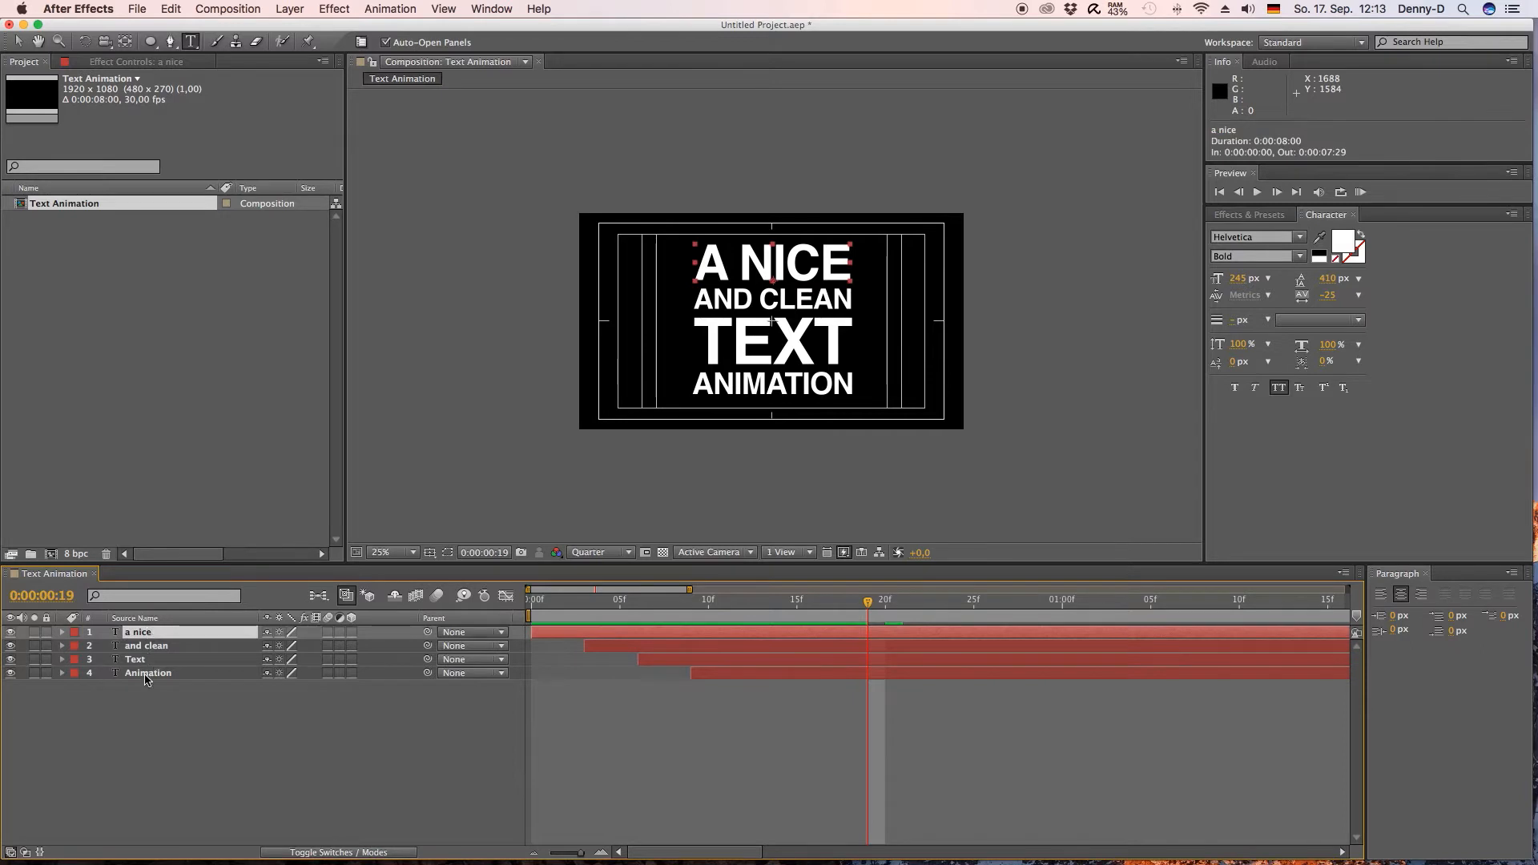
left_click(145, 675, "shift")
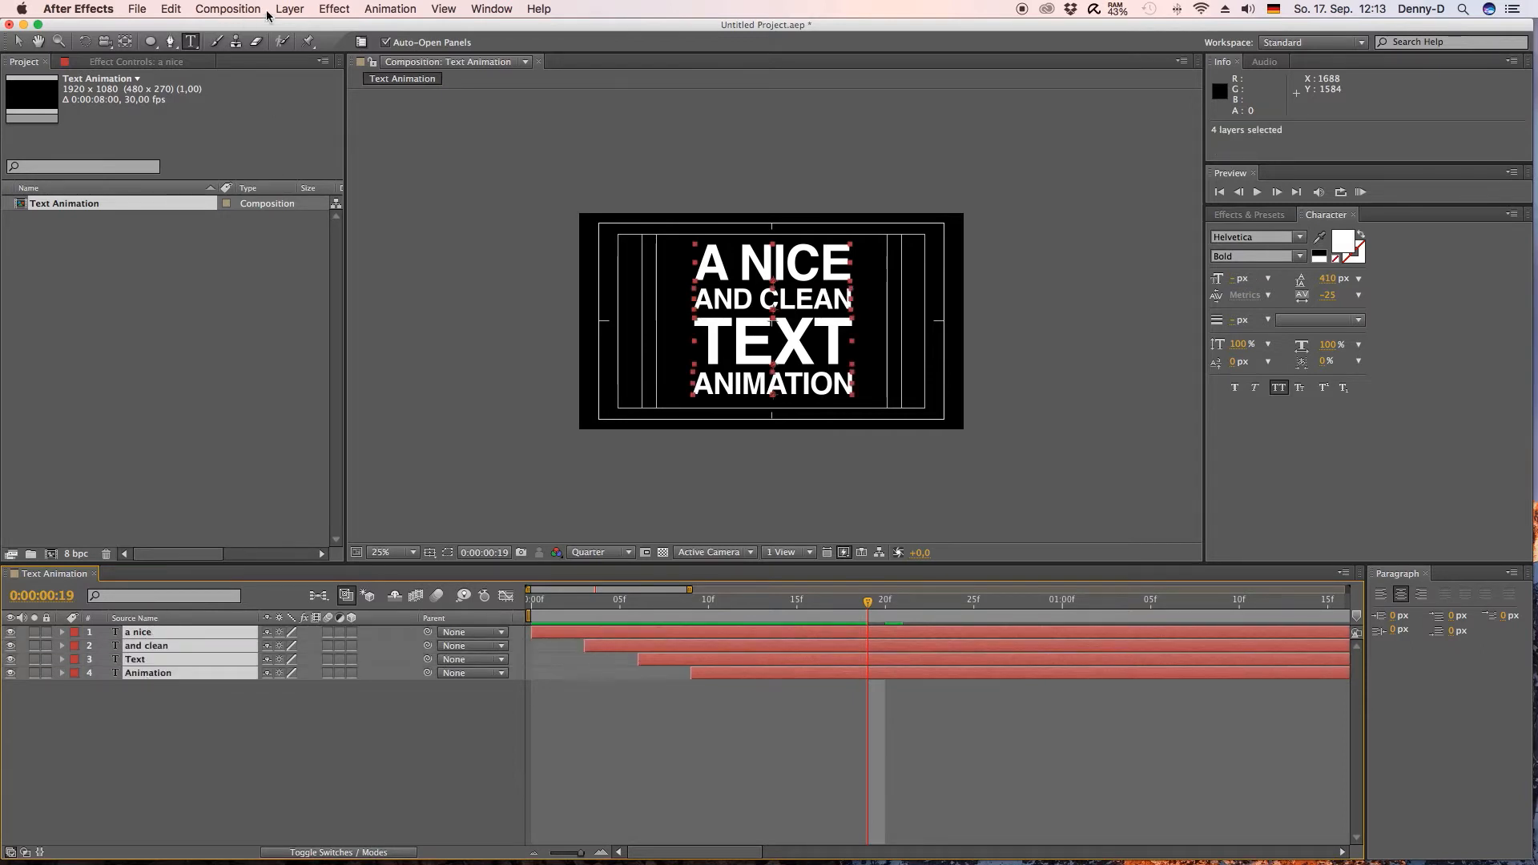
left_click(290, 9)
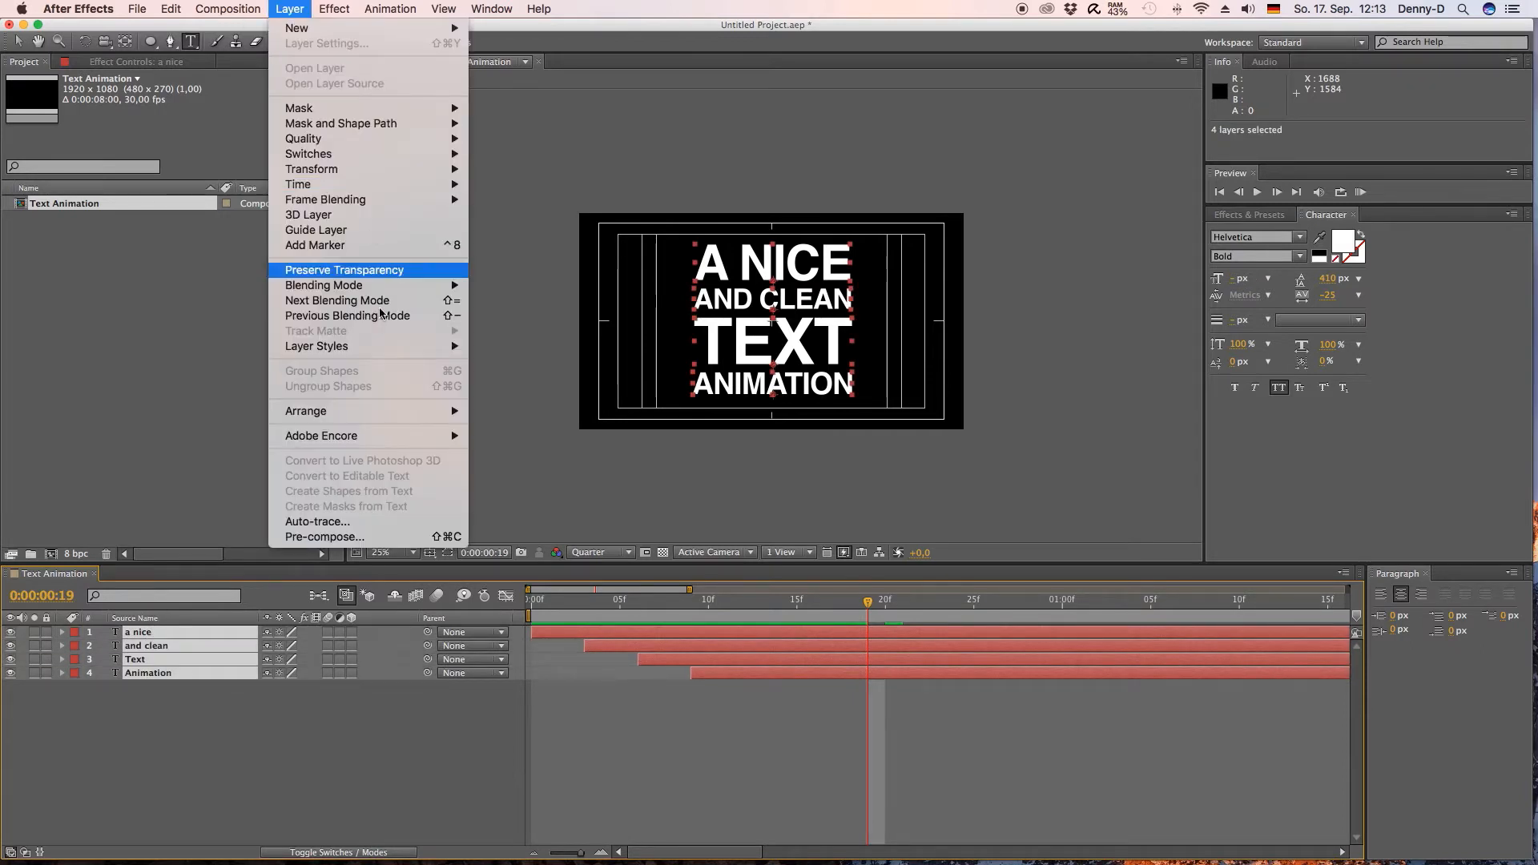
left_click(355, 537)
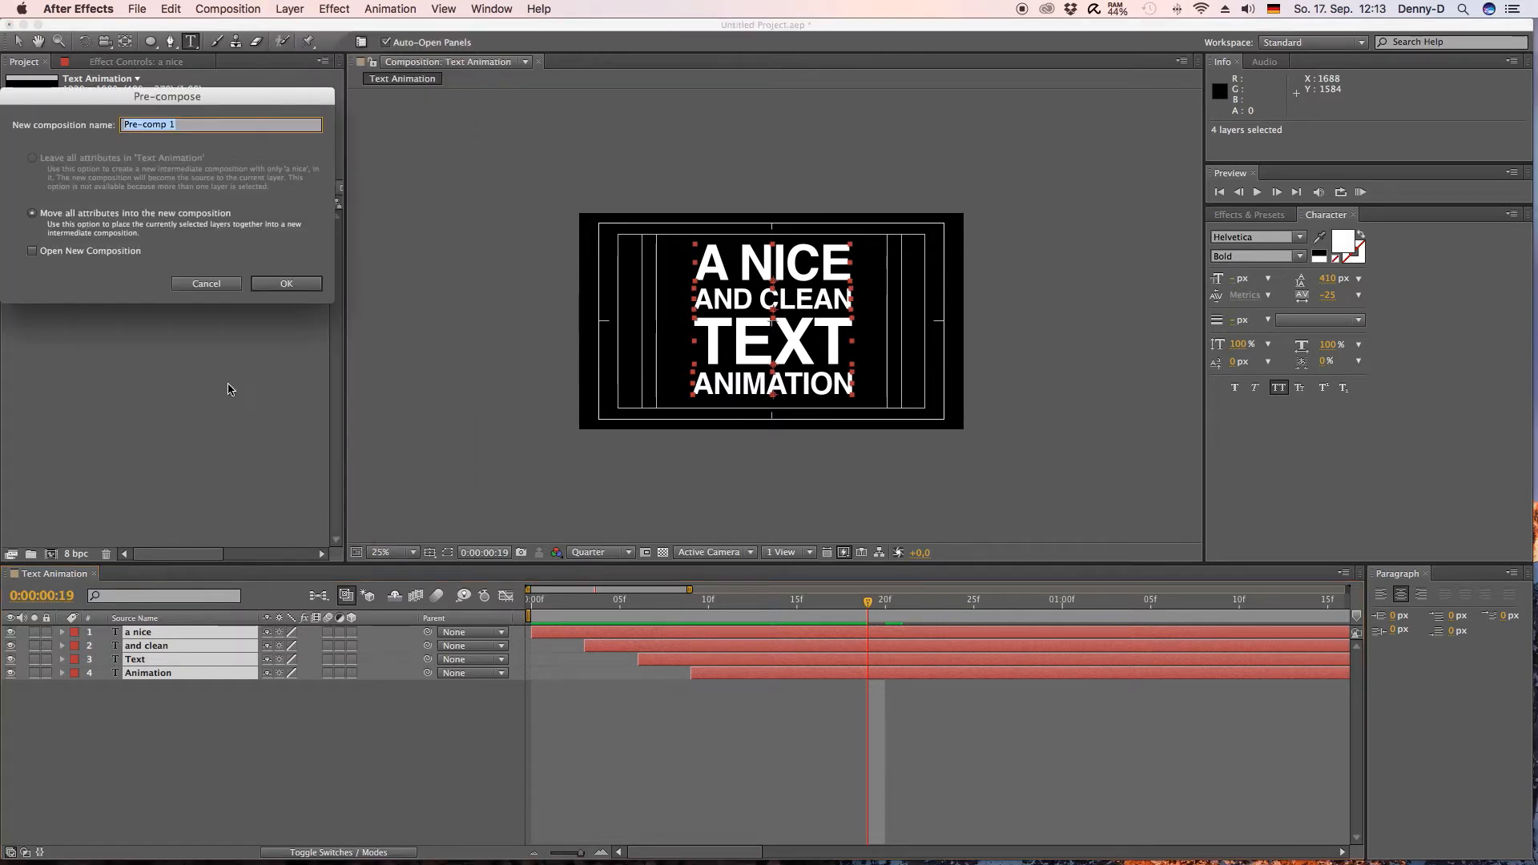
type("Text")
left_click(286, 283)
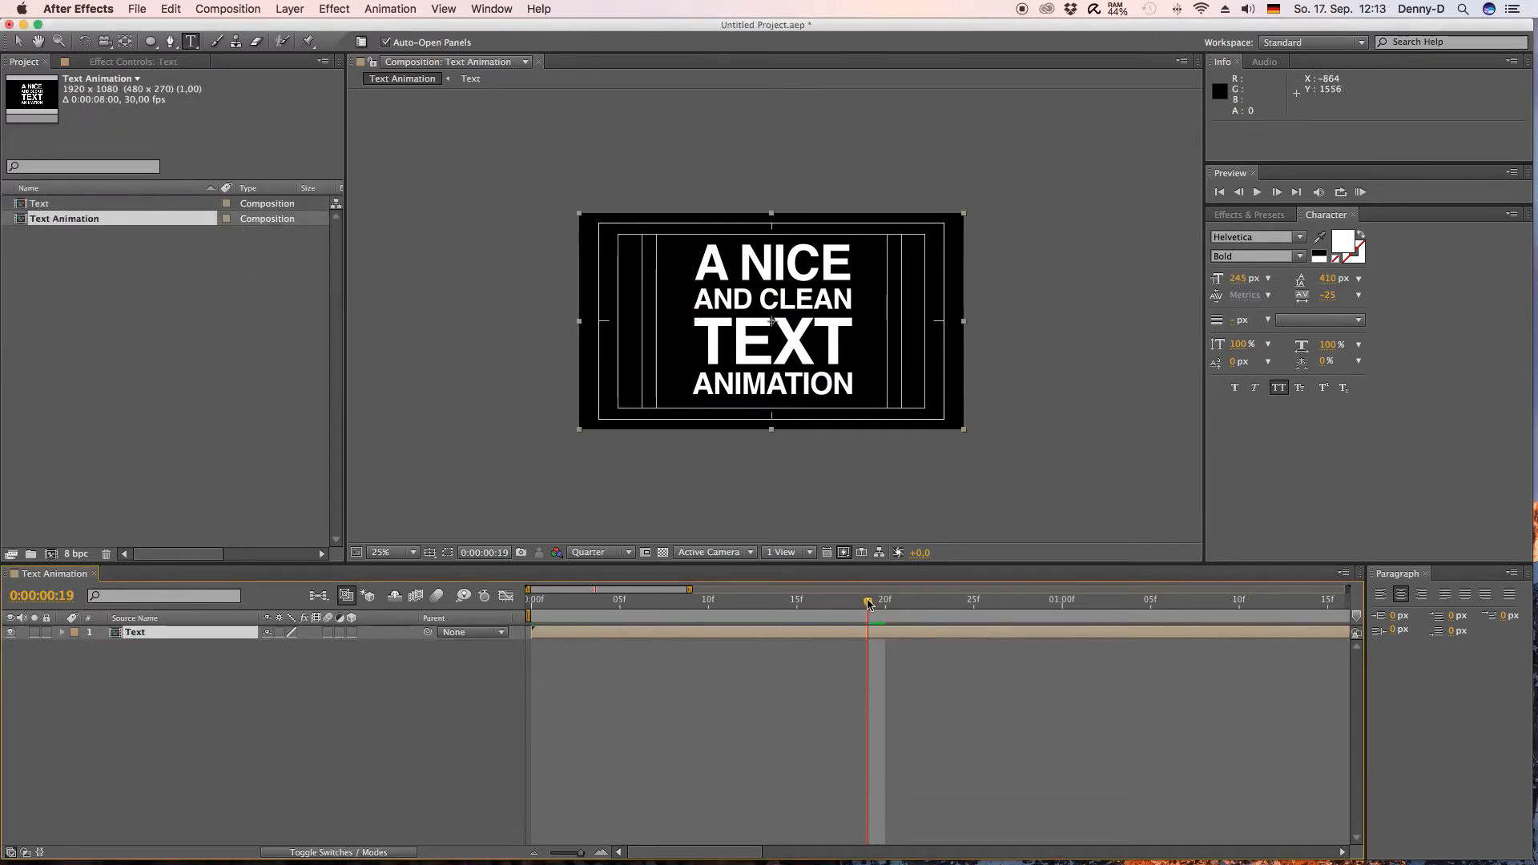
- Add a Position keyframe at 960, 540 to the Text pre-composition layer at frame 19
mouse_move(868, 601)
left_mouse_down()
mouse_move(538, 605)
mouse_move(863, 598)
left_mouse_up()
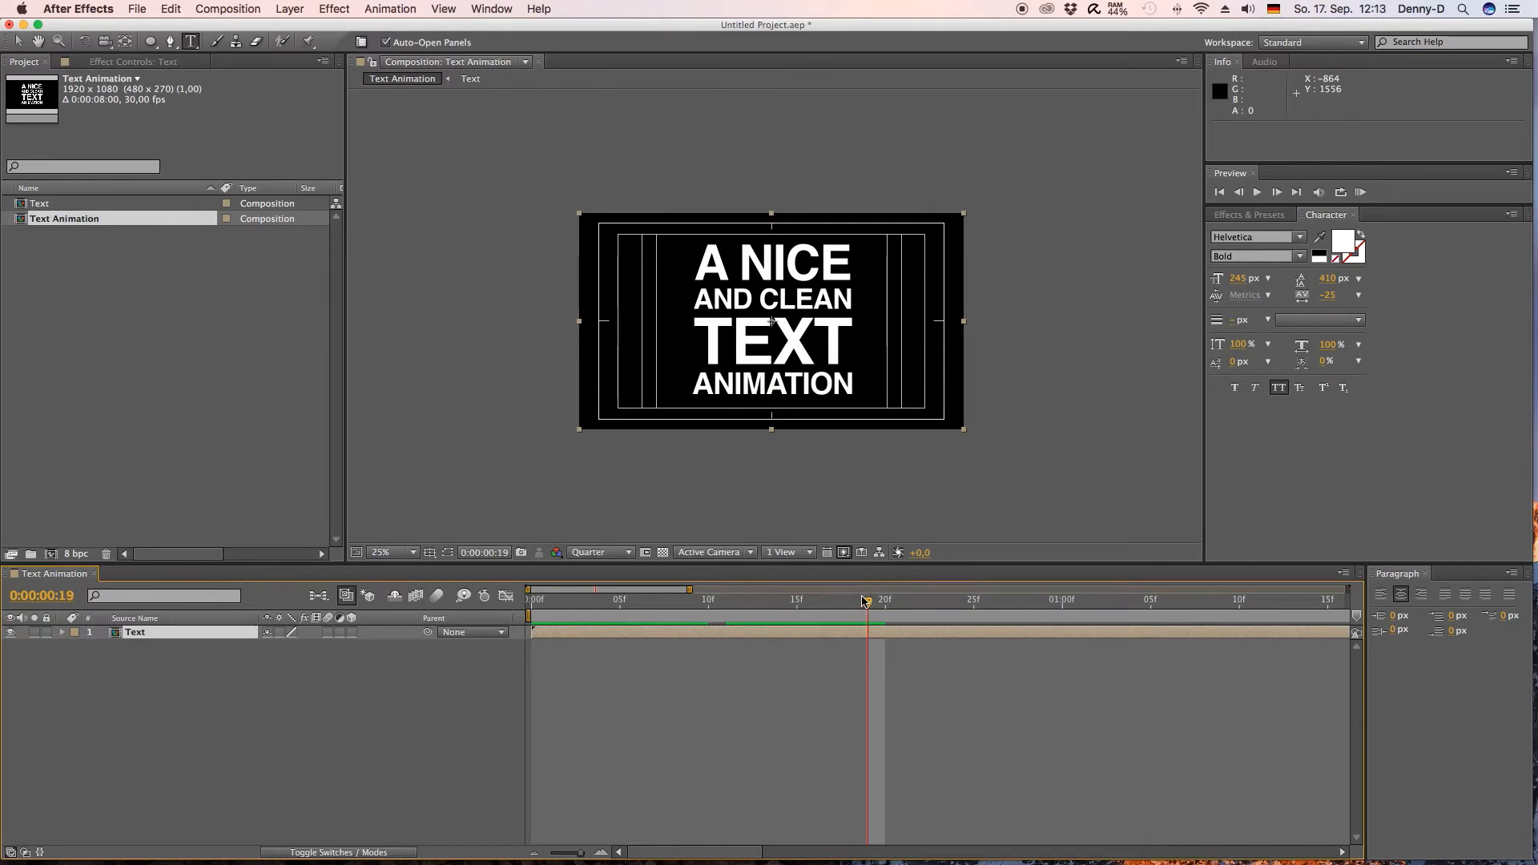
key("p")
left_click(102, 646)
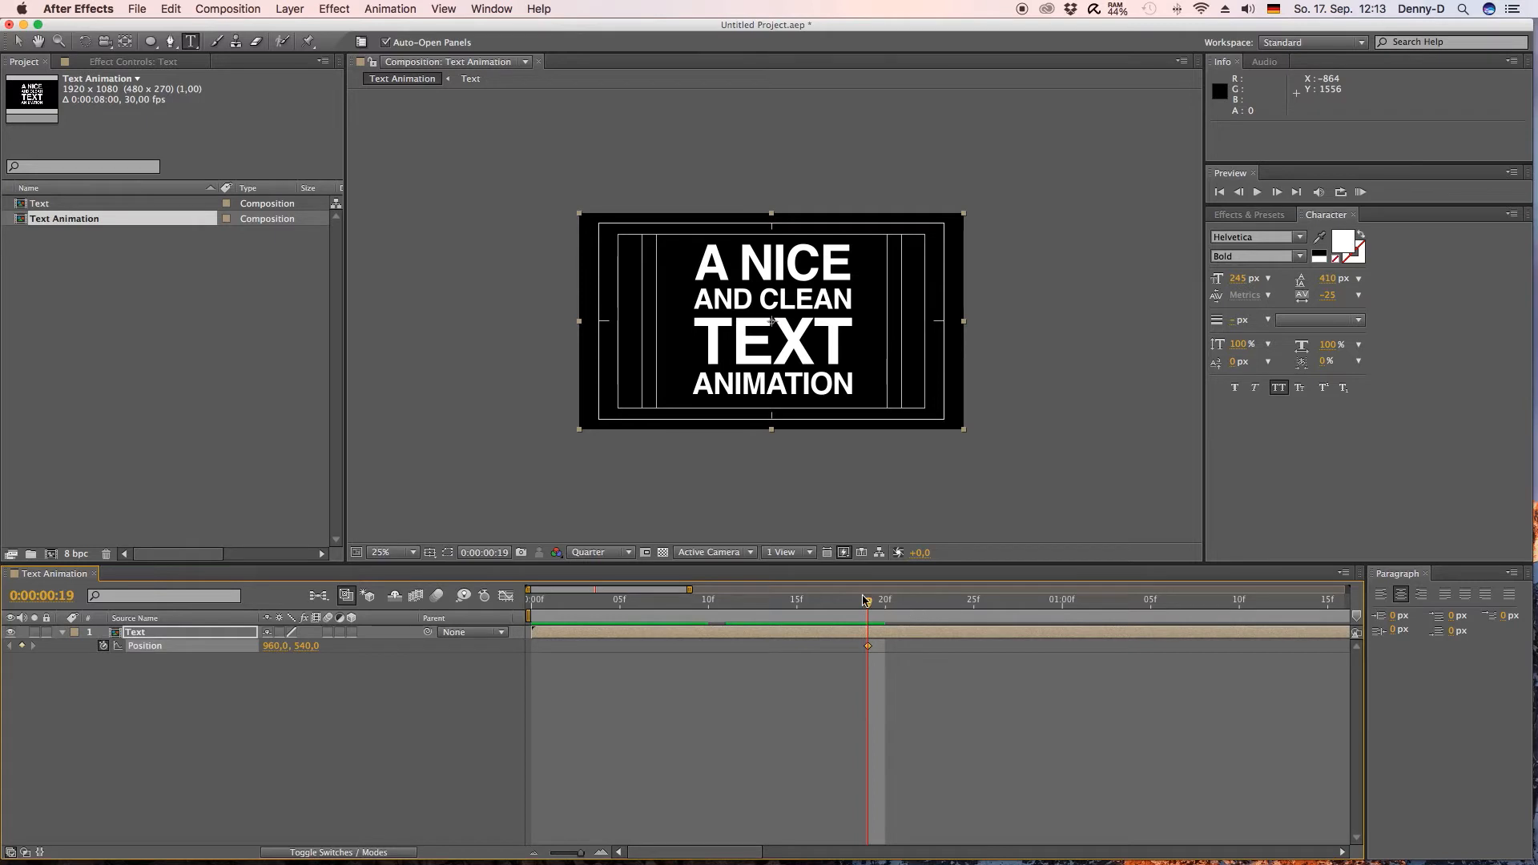
- Set the Text layer's position to 960, 718 at frame 0 and play the upward movement
left_click_drag(865, 599, 531, 602)
left_click_drag(305, 649, 465, 638)
left_click(633, 708)
key("space")
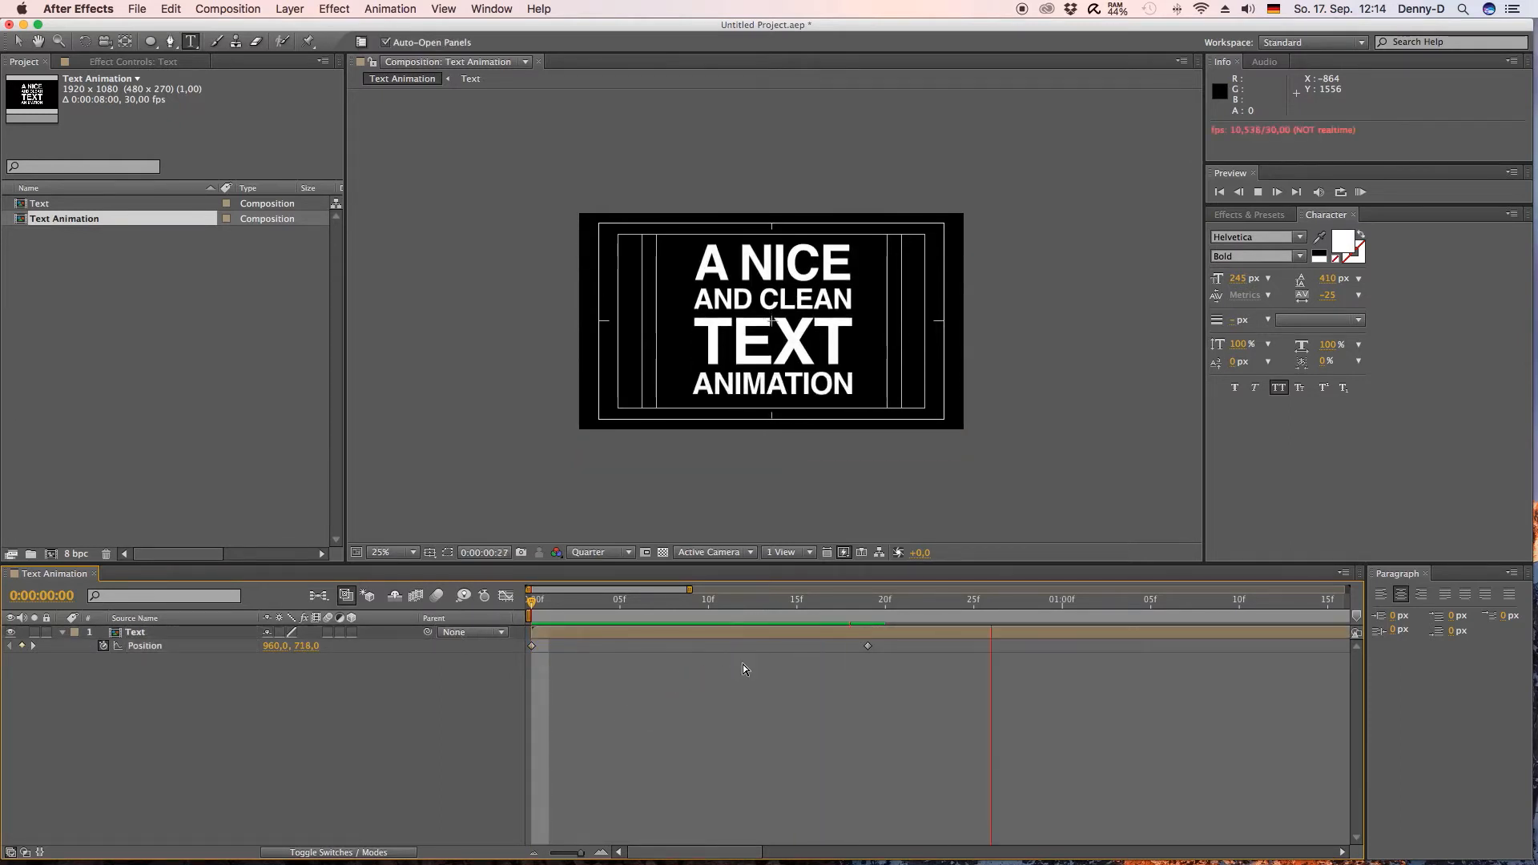
key("space")
- Apply Easy Ease to the Text layer's Position keyframe at frame 19 and play the animation from the start
right_click(867, 646)
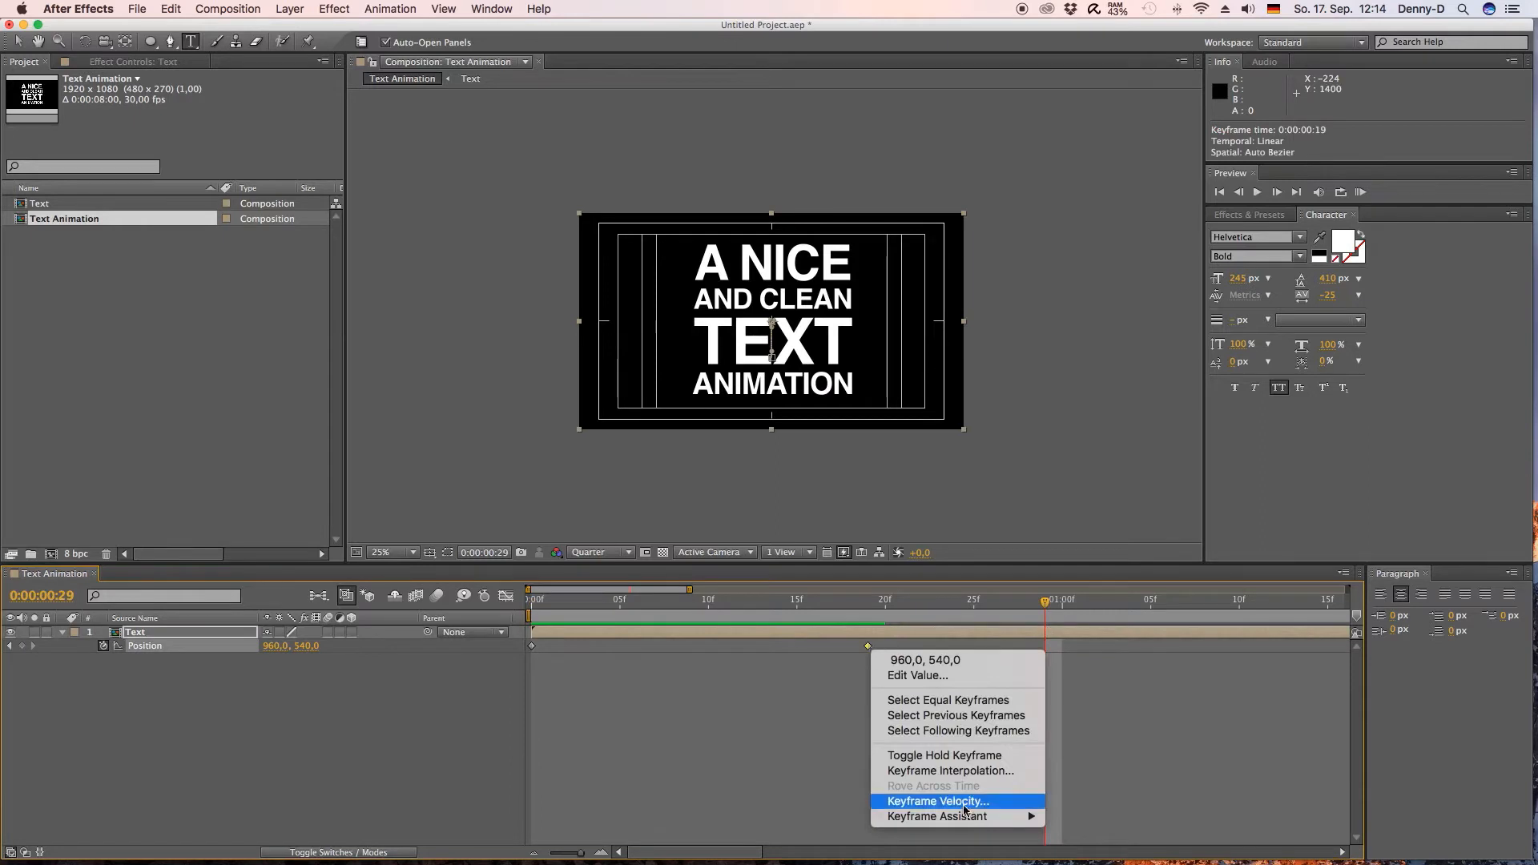
mouse_move(966, 817)
left_click(1089, 756)
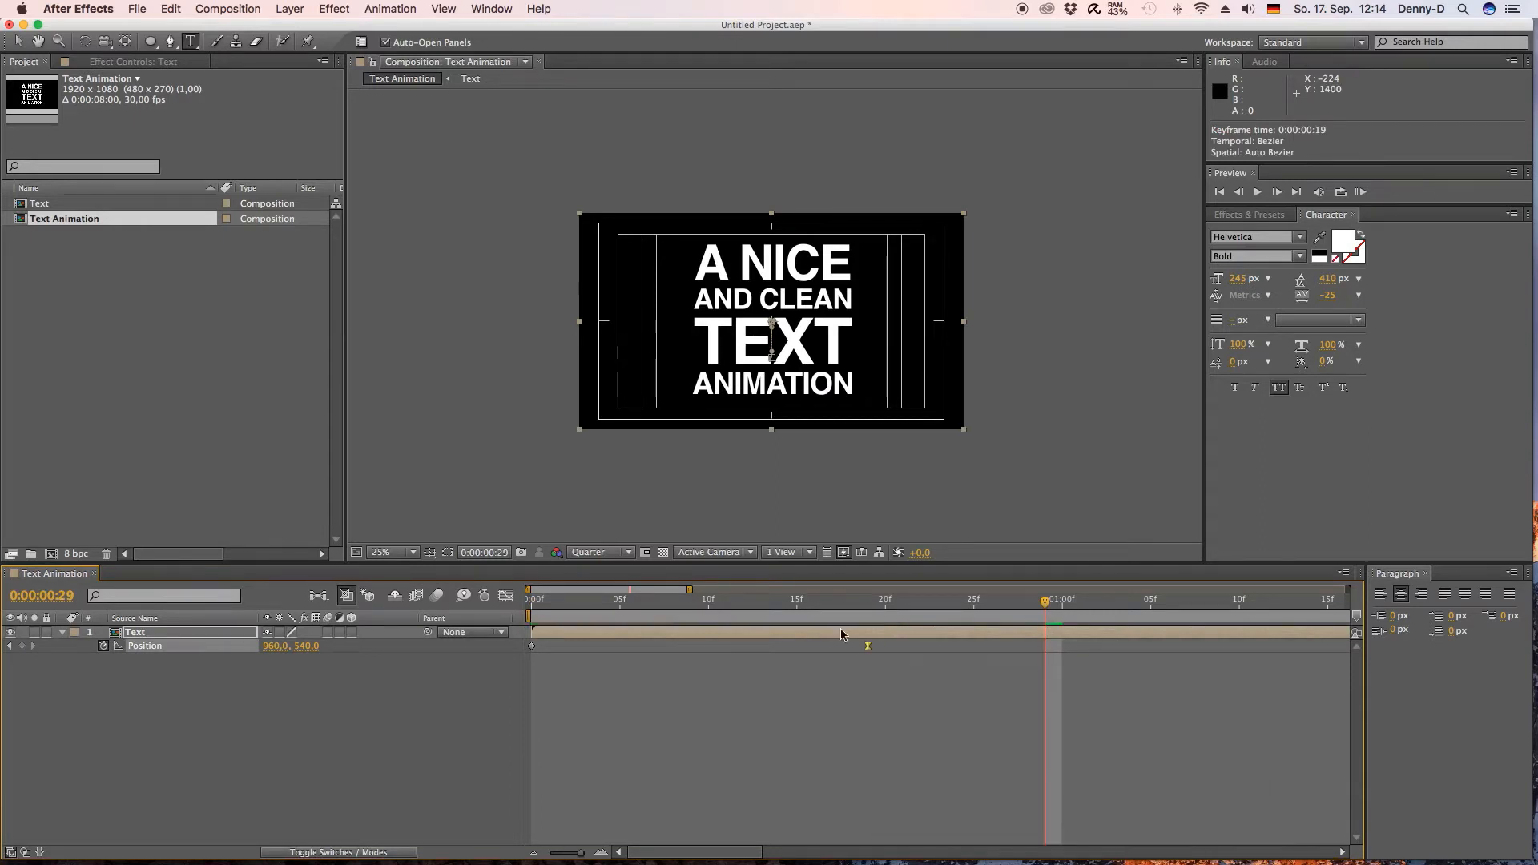
left_click_drag(868, 610, 423, 613)
key("space")
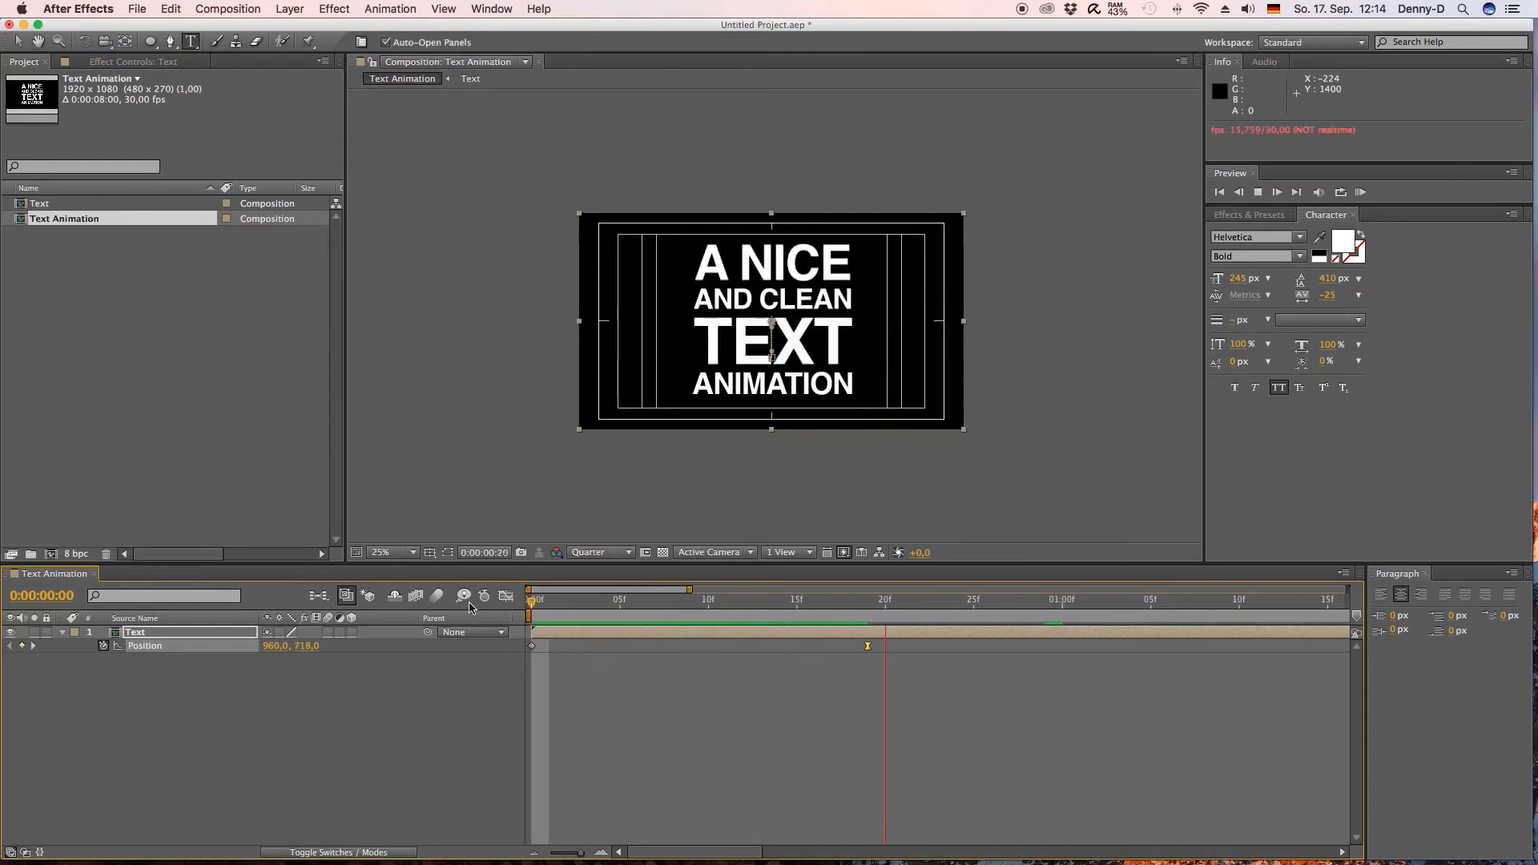
left_click(515, 671)
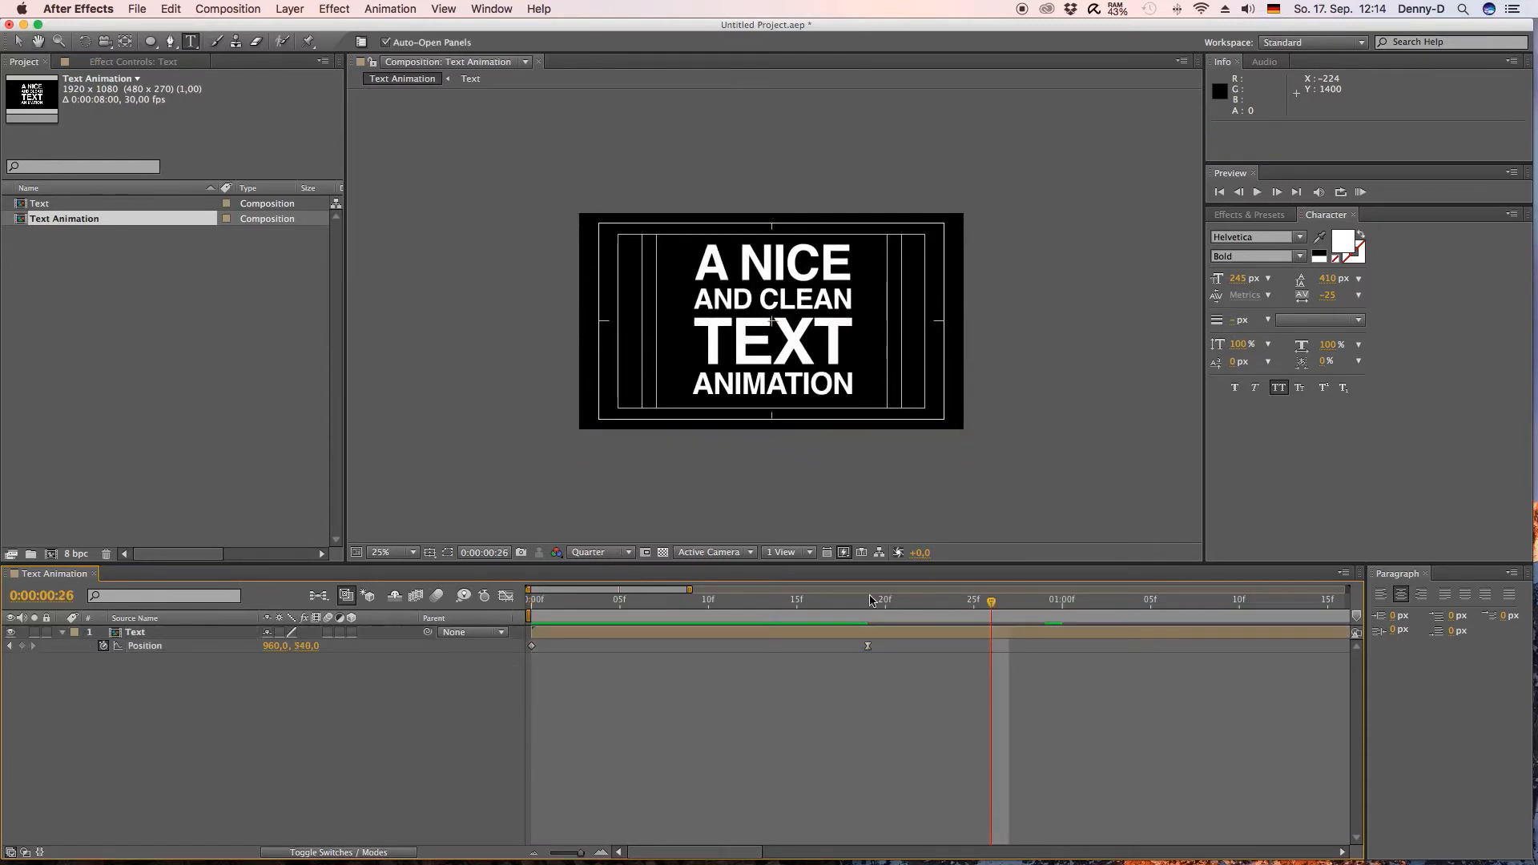
- Scale the Text layer down to 80% at frame 19 without adding a keyframe
left_click(871, 600)
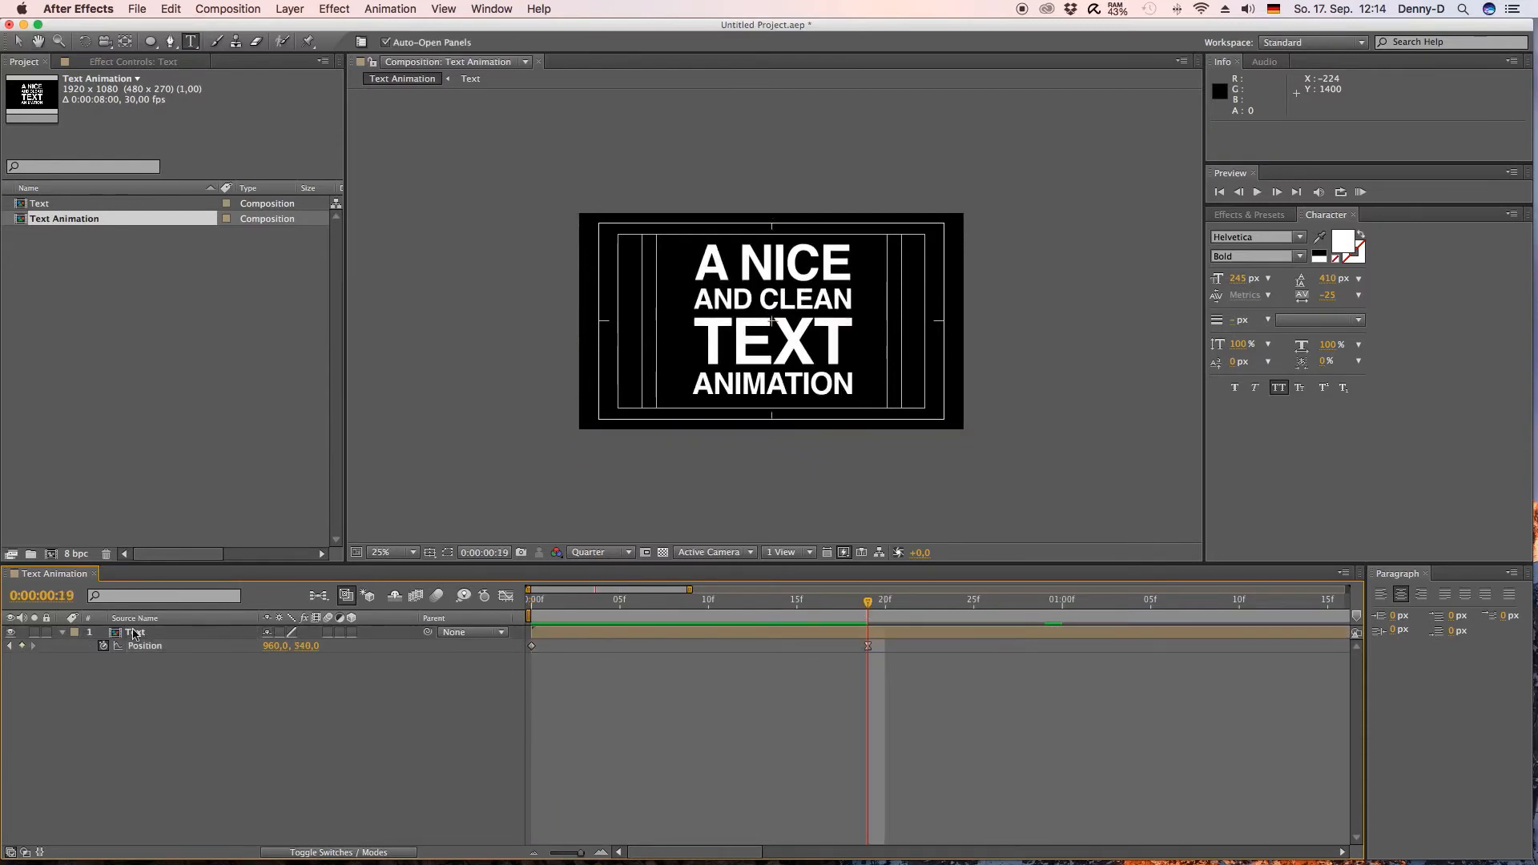
left_click(134, 633)
key("s")
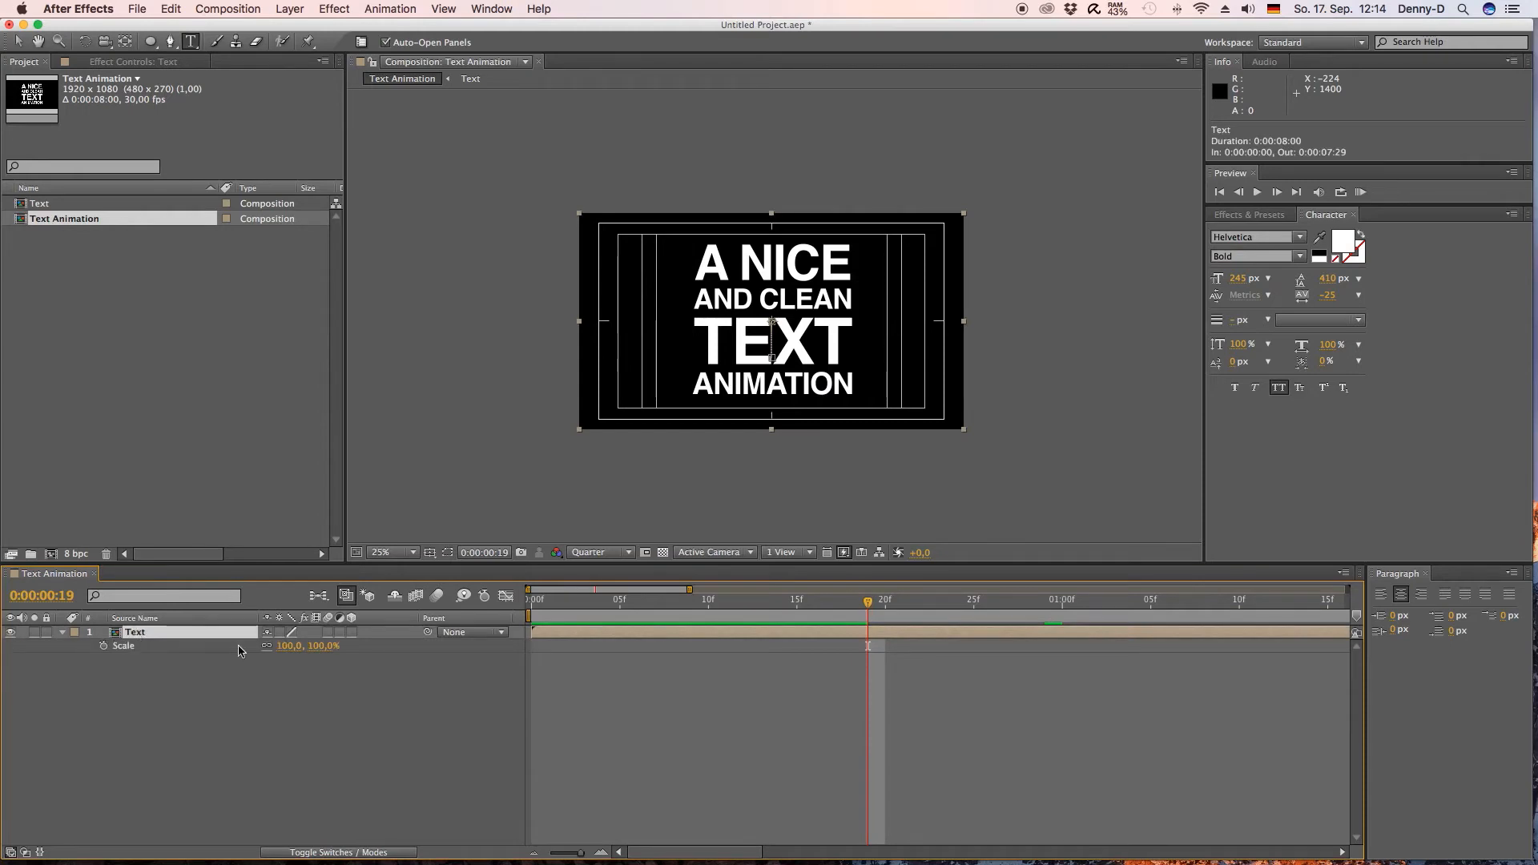
left_click_drag(284, 653, 269, 655)
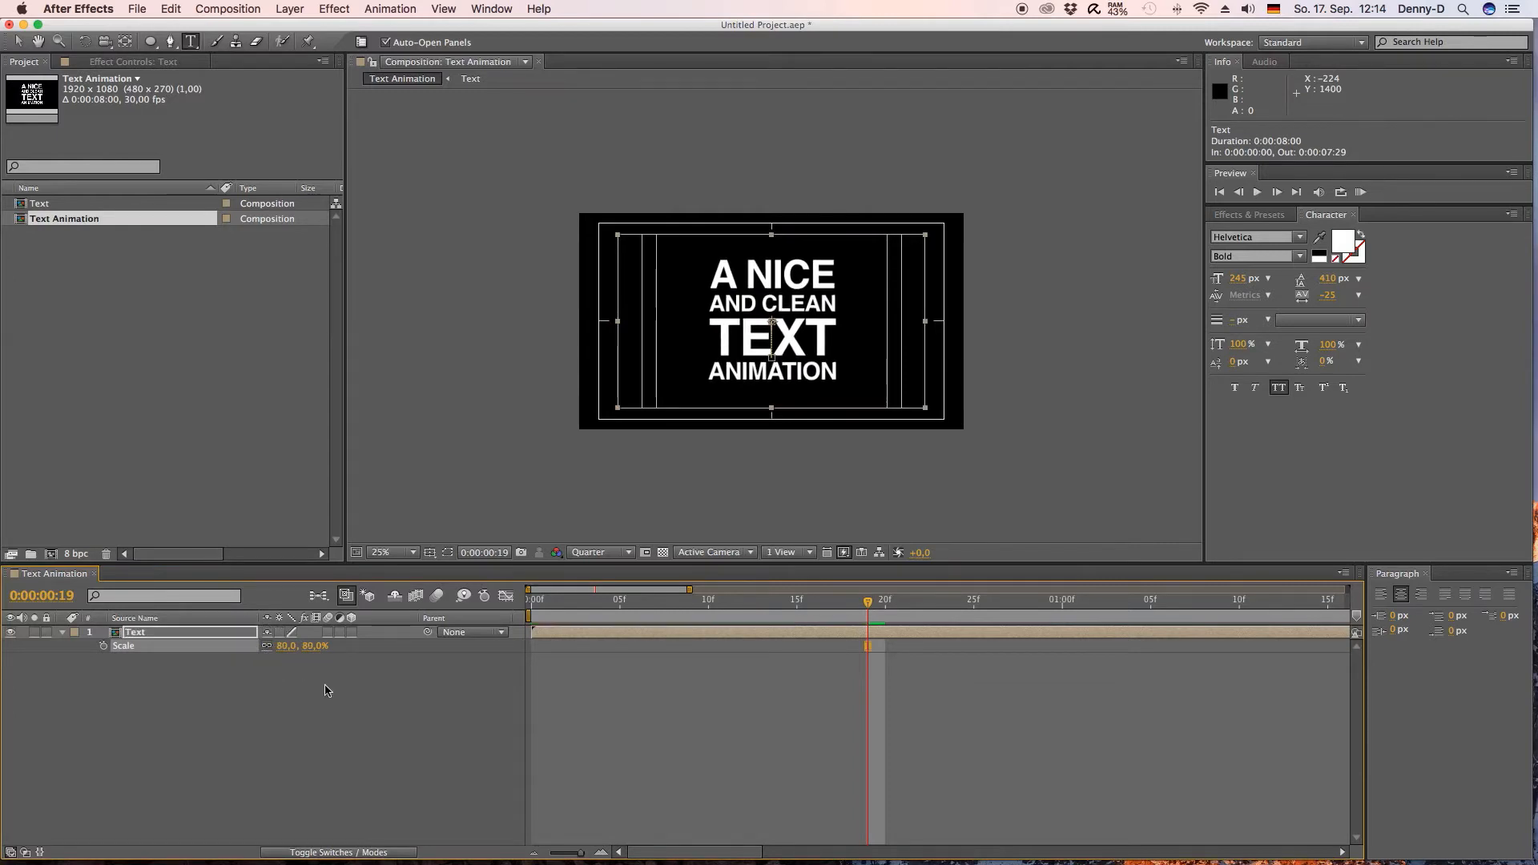
left_click(486, 655)
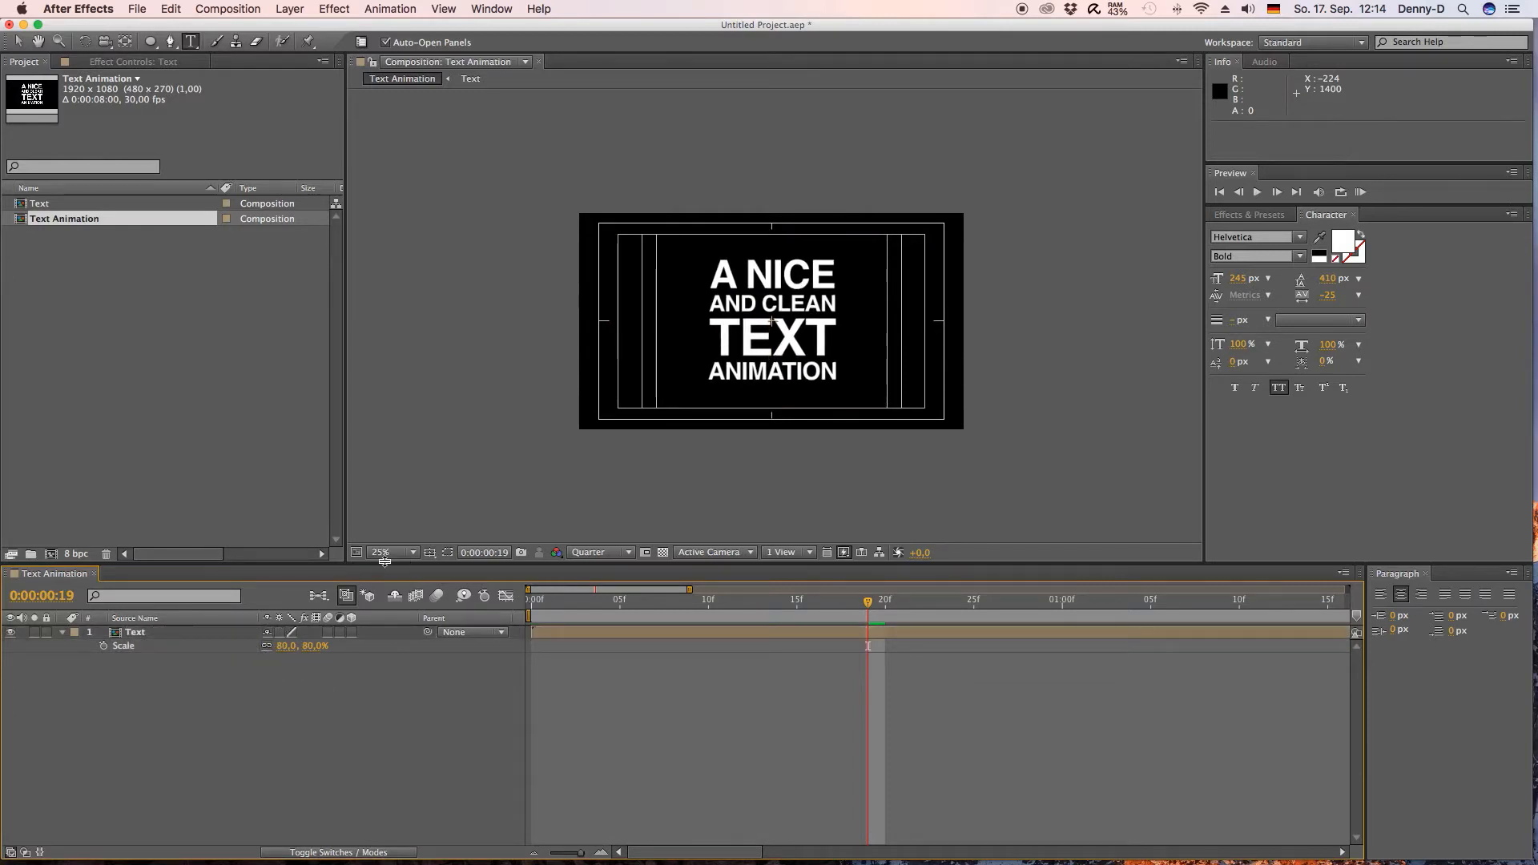
- Hide the title and action safe guides in the composition view and play the animation from frame 0
left_click(430, 553)
left_click(451, 564)
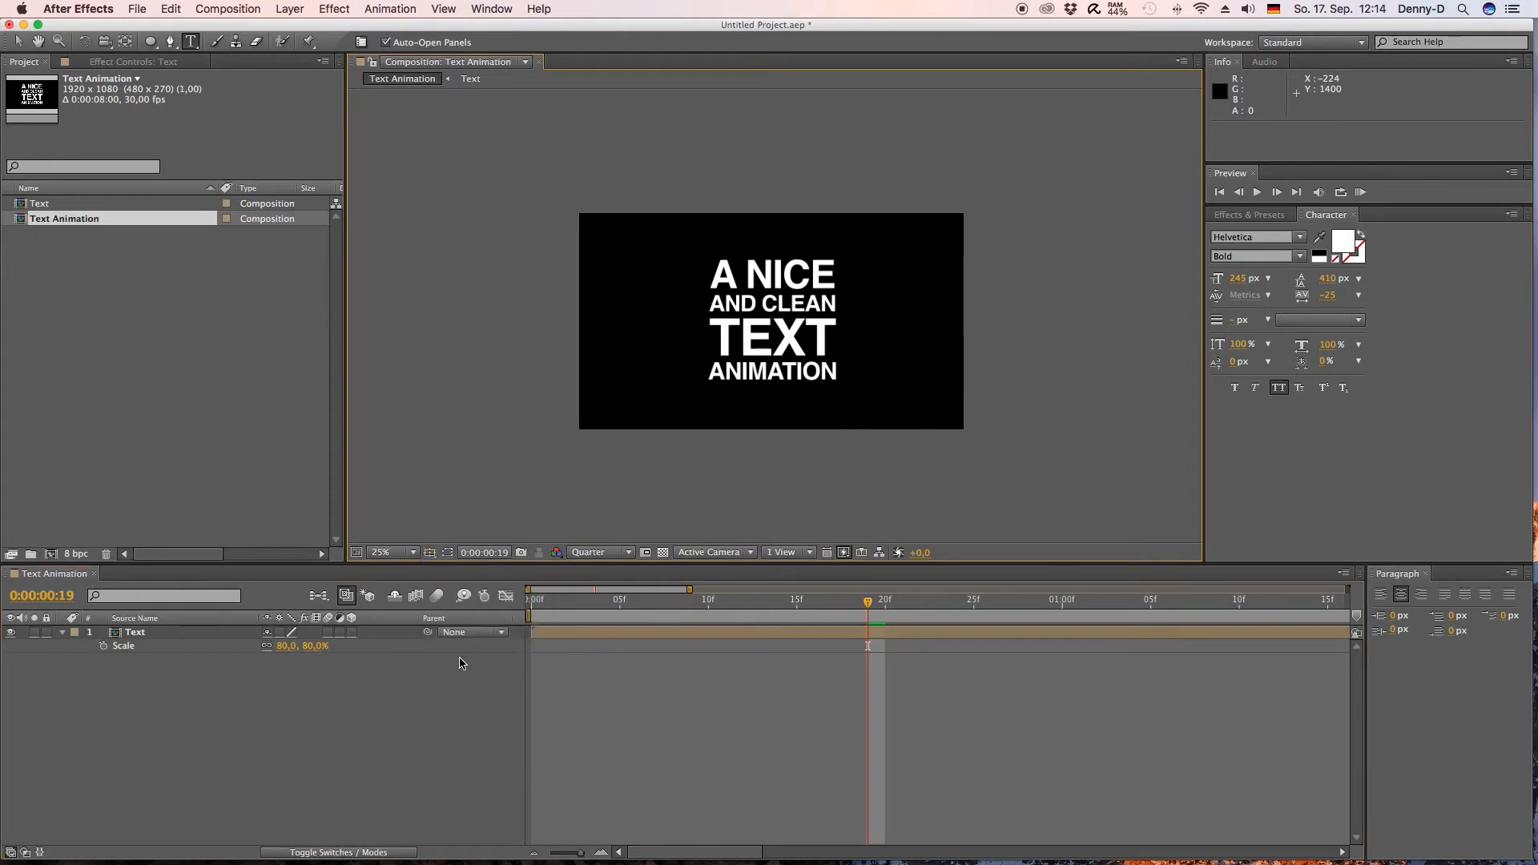
left_click_drag(868, 600, 427, 598)
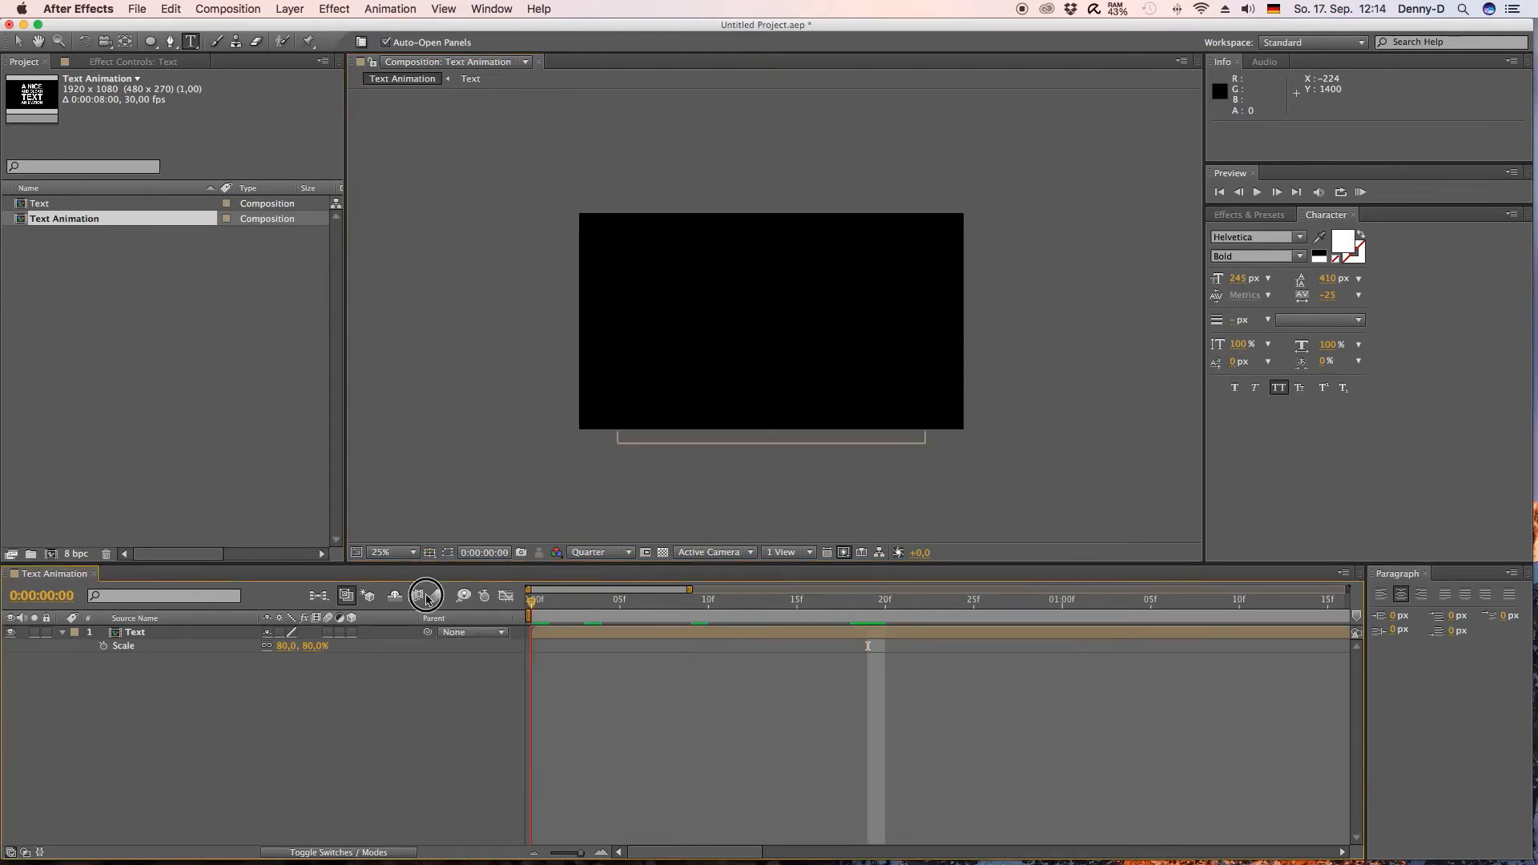
key("space")
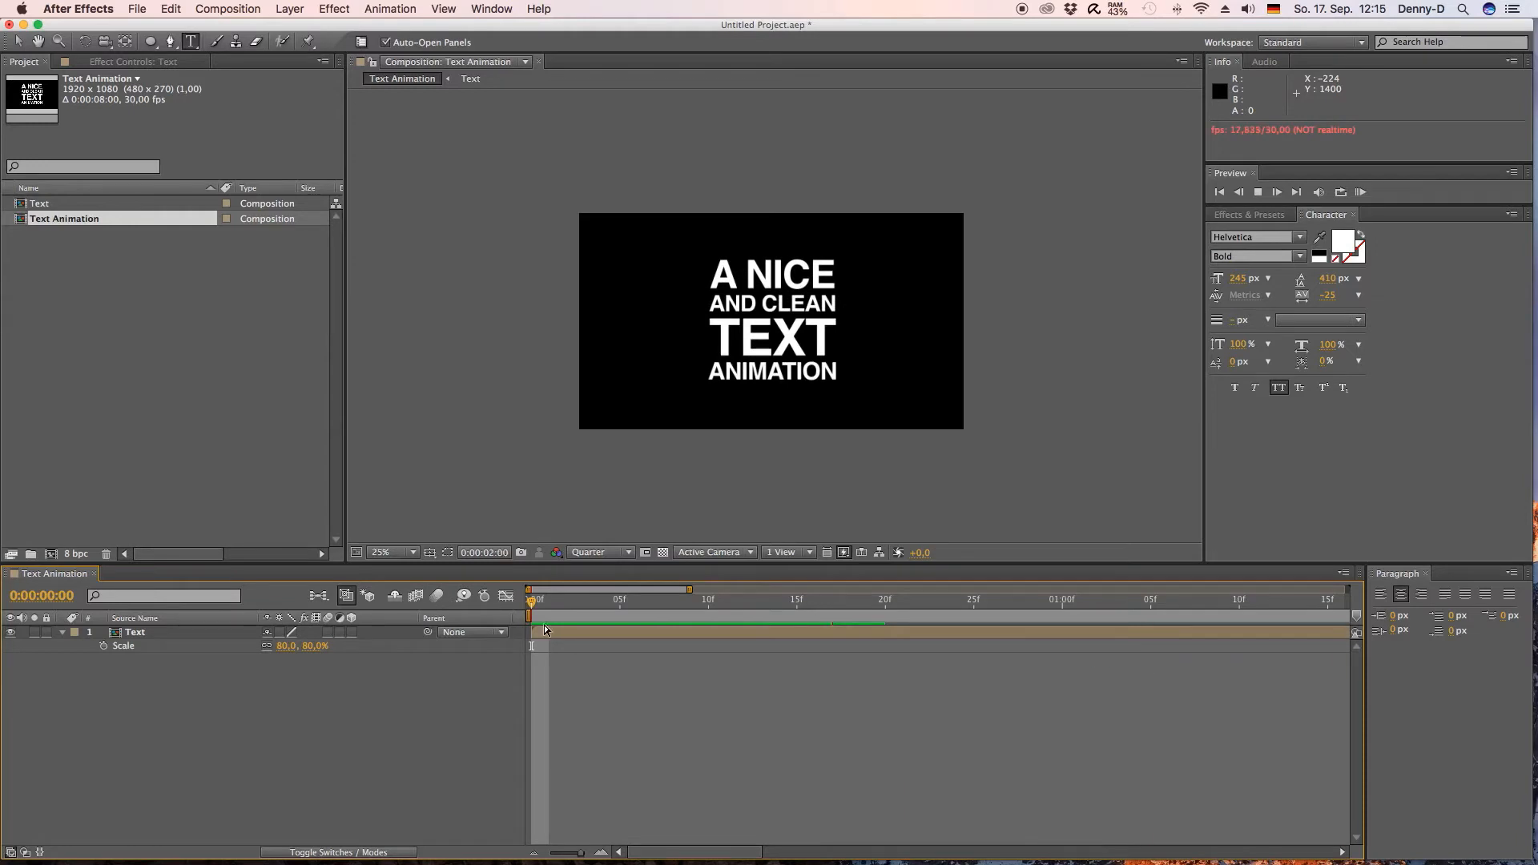
- Play the animation from frame 0 across the full timeline and end the work area at 2 seconds
key("space")
left_click_drag(580, 853, 525, 851)
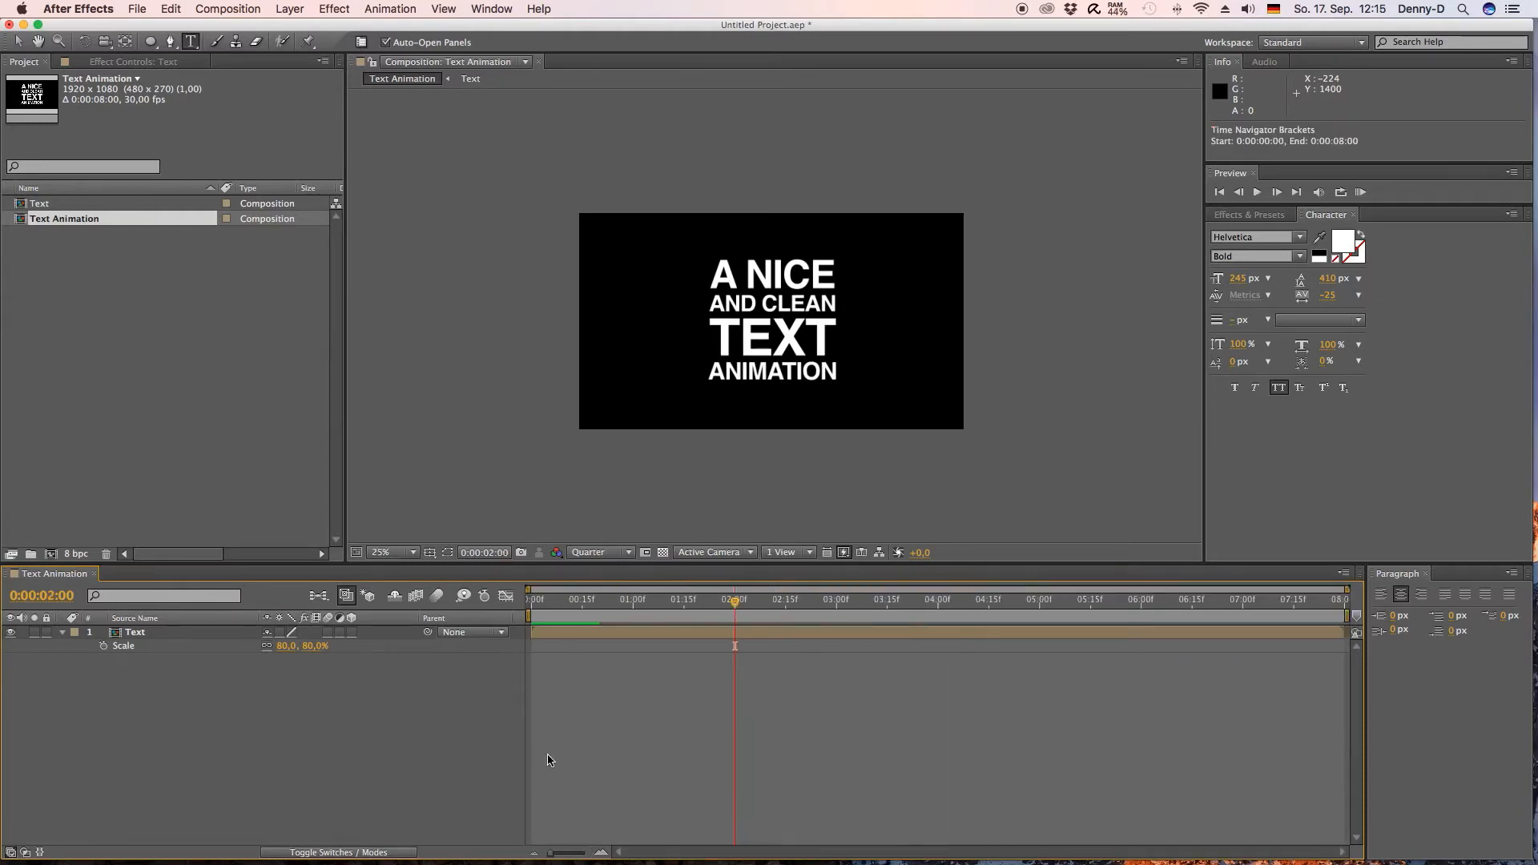
left_click(534, 603)
key("space")
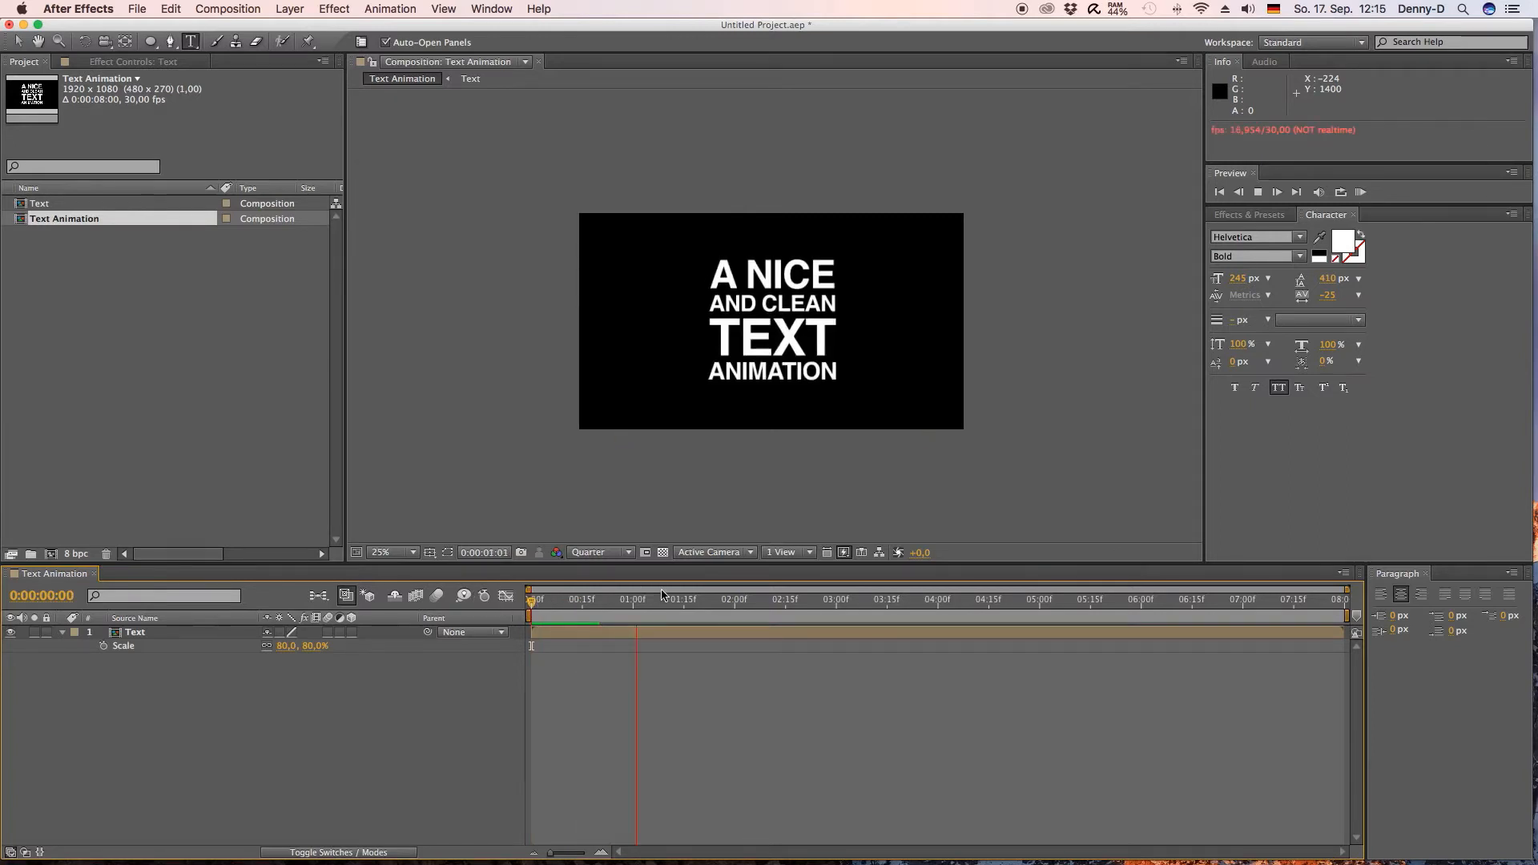
left_click(735, 601)
left_click_drag(1345, 615, 734, 630)
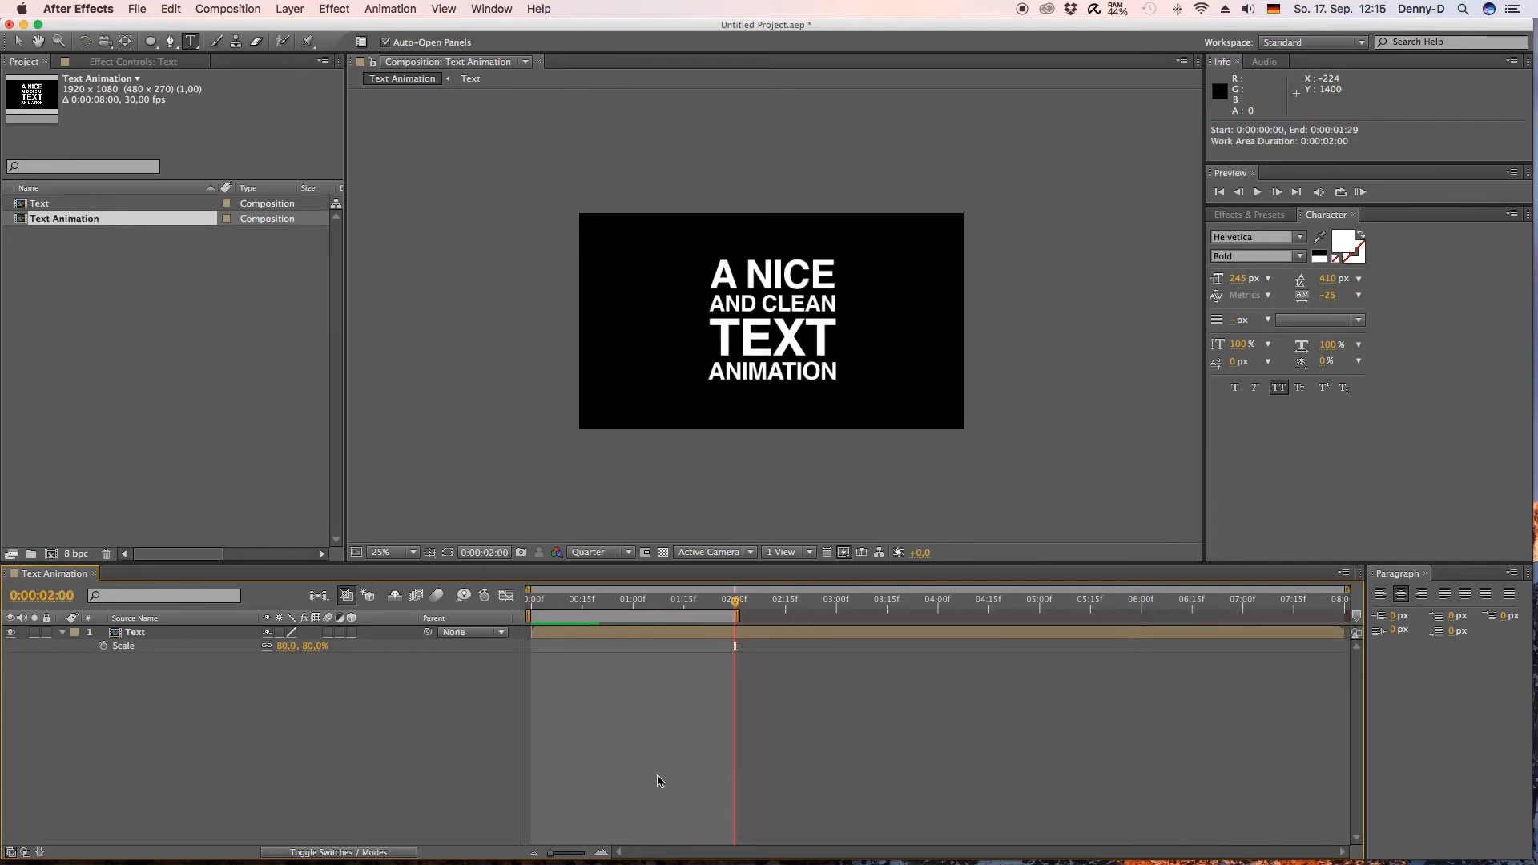
- Trim the Text Animation composition to its 2-second work area
left_click(601, 853)
left_click(601, 853)
left_click(602, 853)
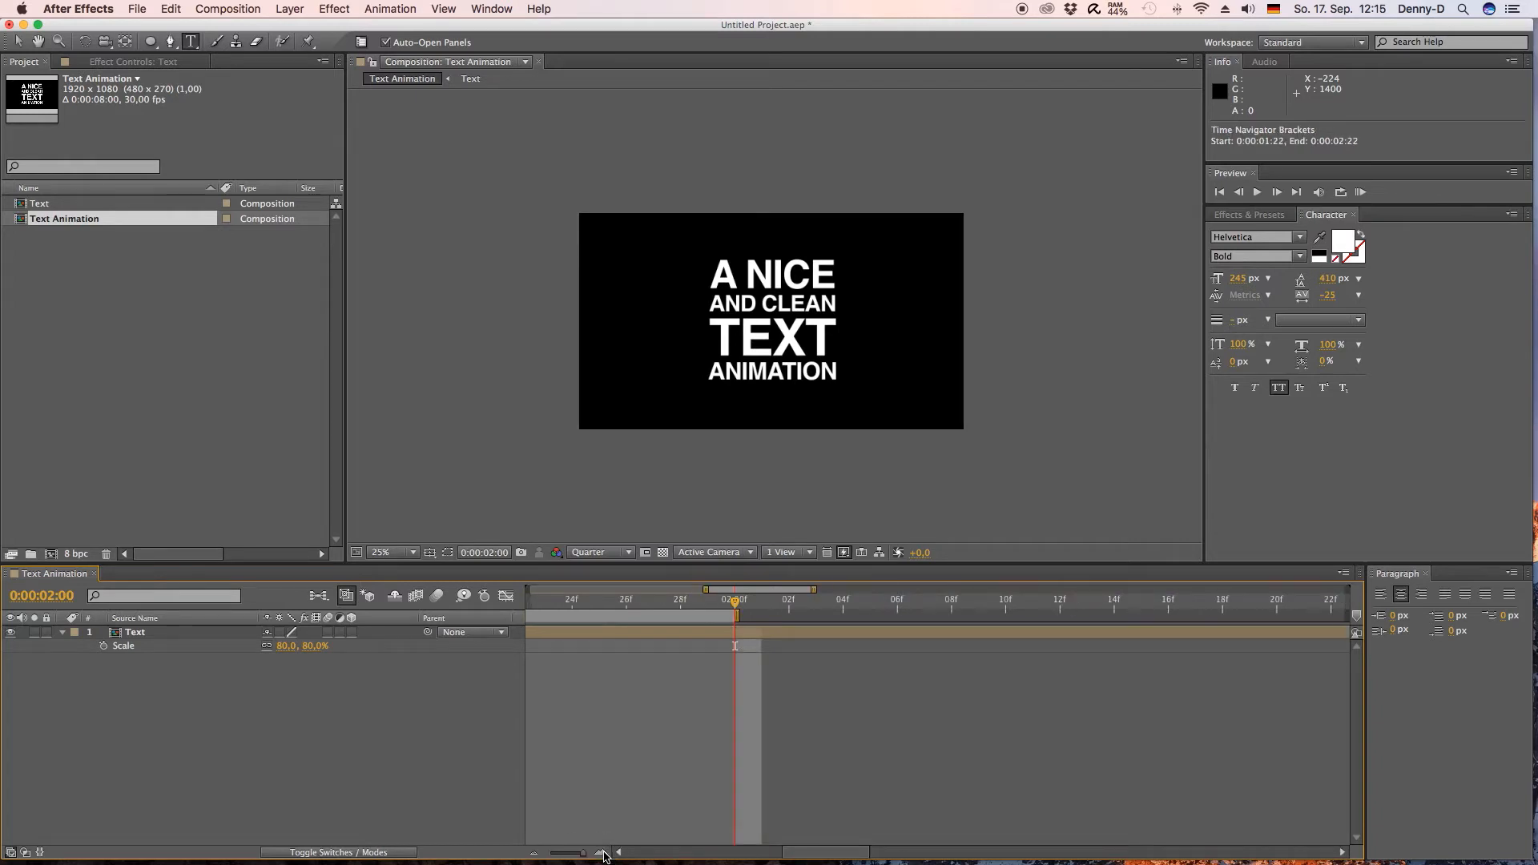
left_click_drag(583, 853, 562, 857)
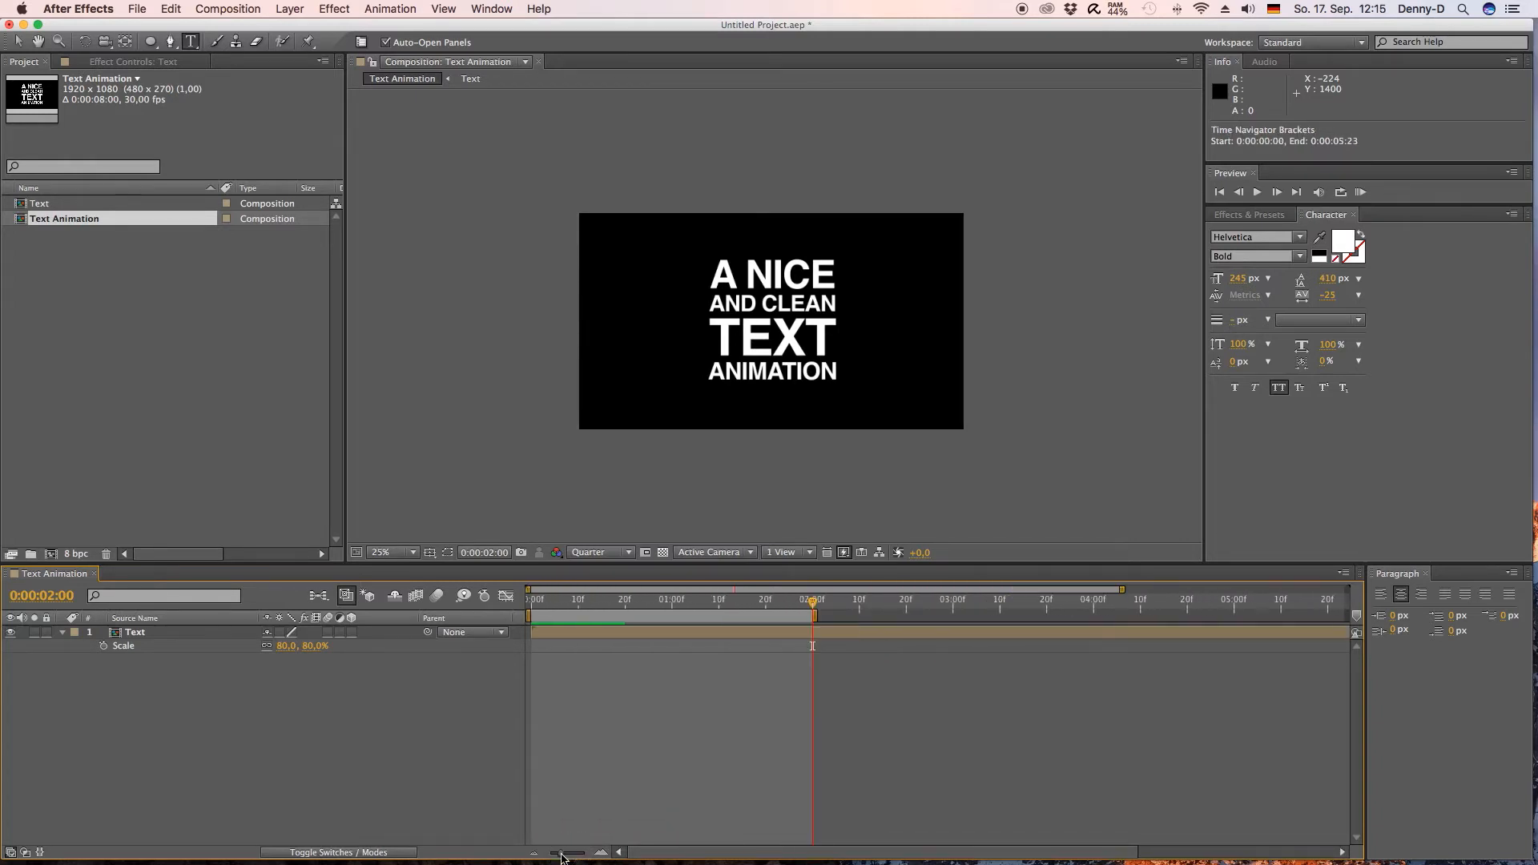
right_click(787, 617)
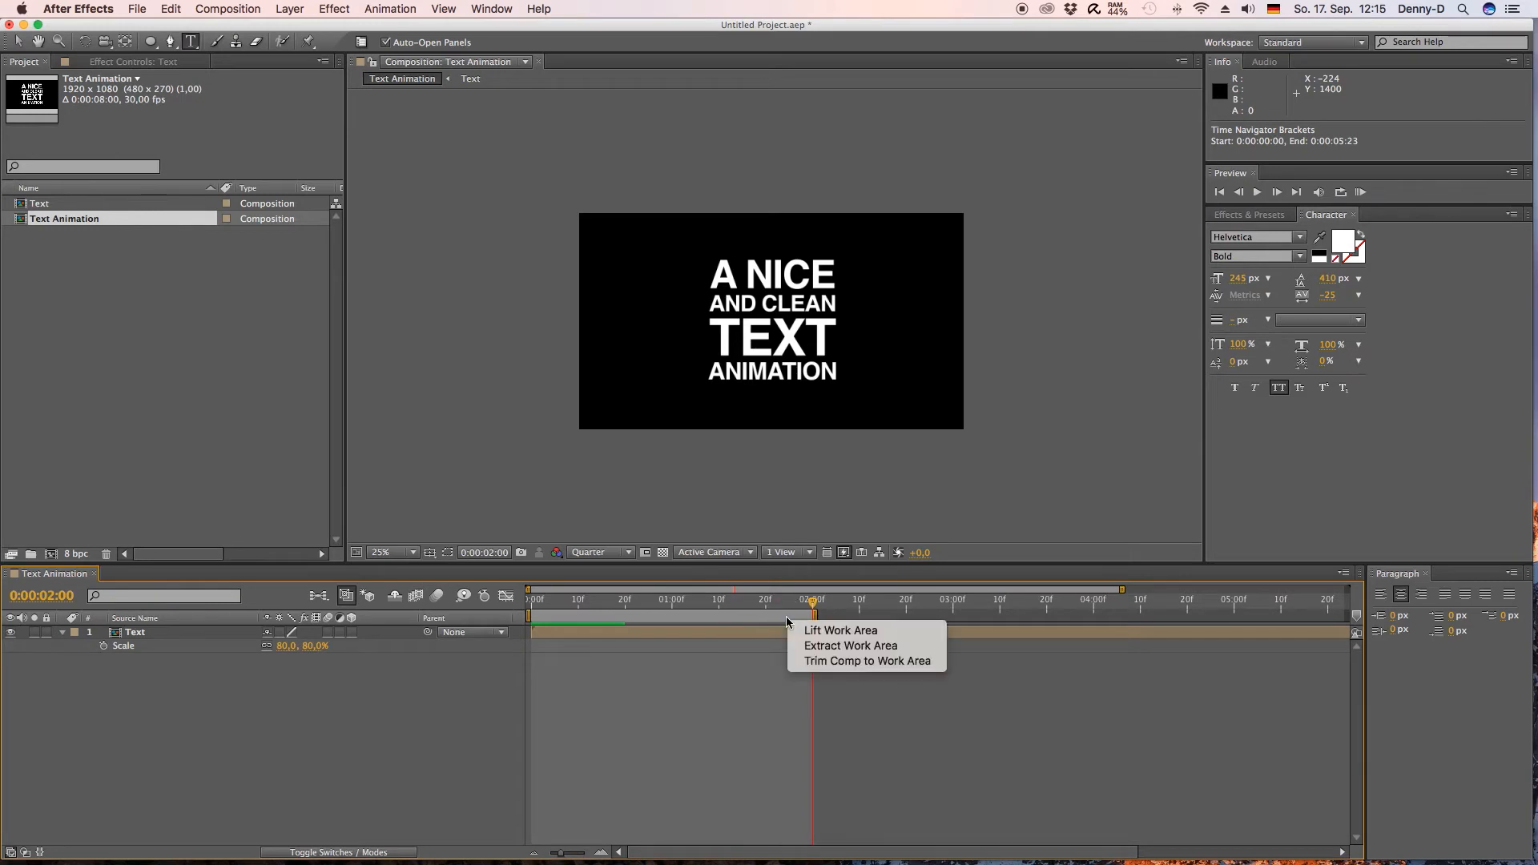
left_click(844, 661)
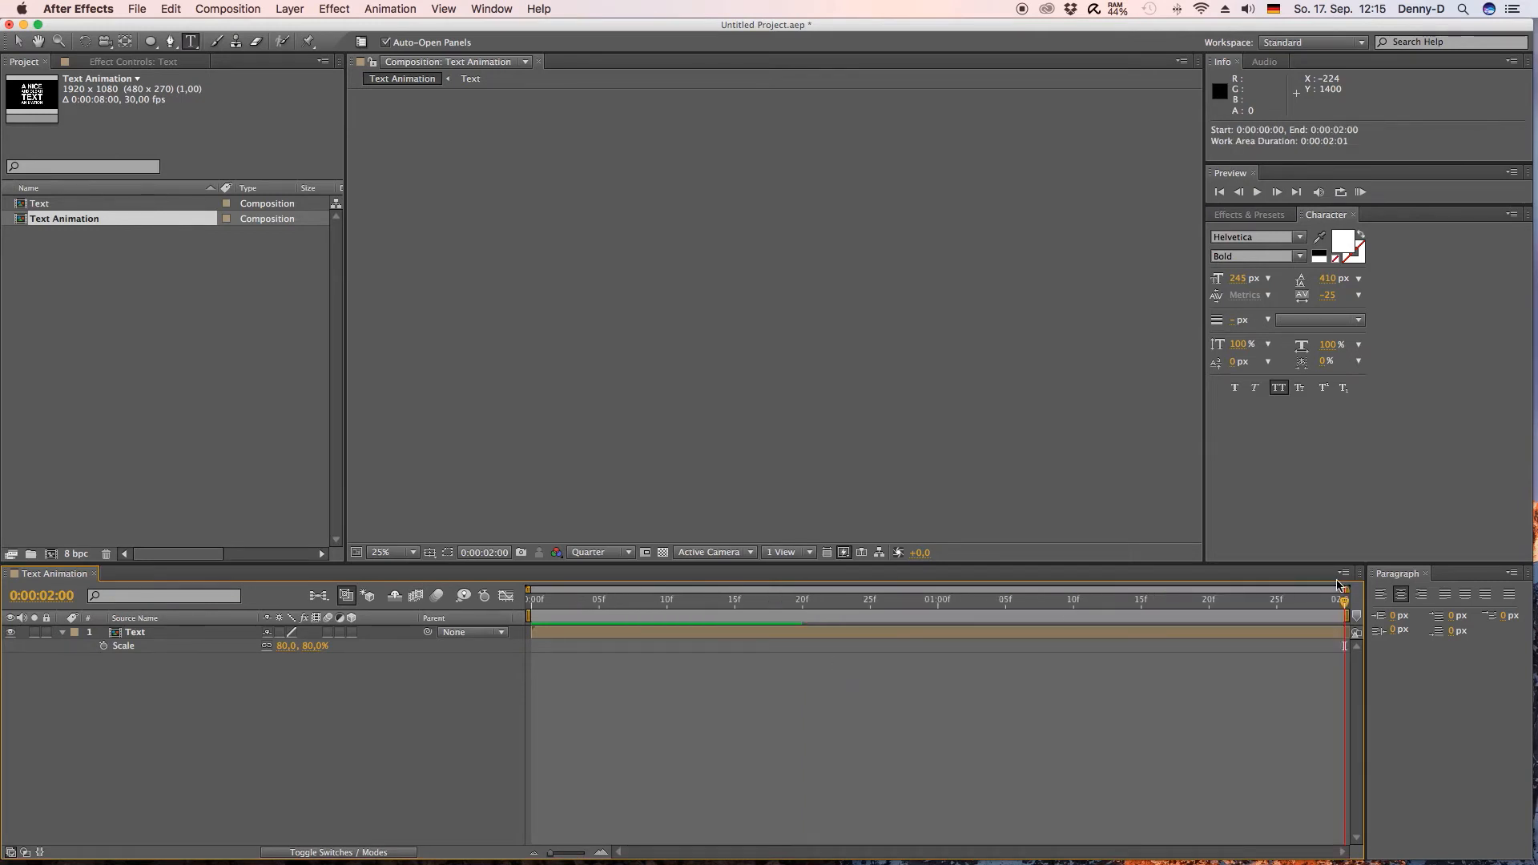
- Play the trimmed animation from the start and collapse the Text layer's properties
key("space")
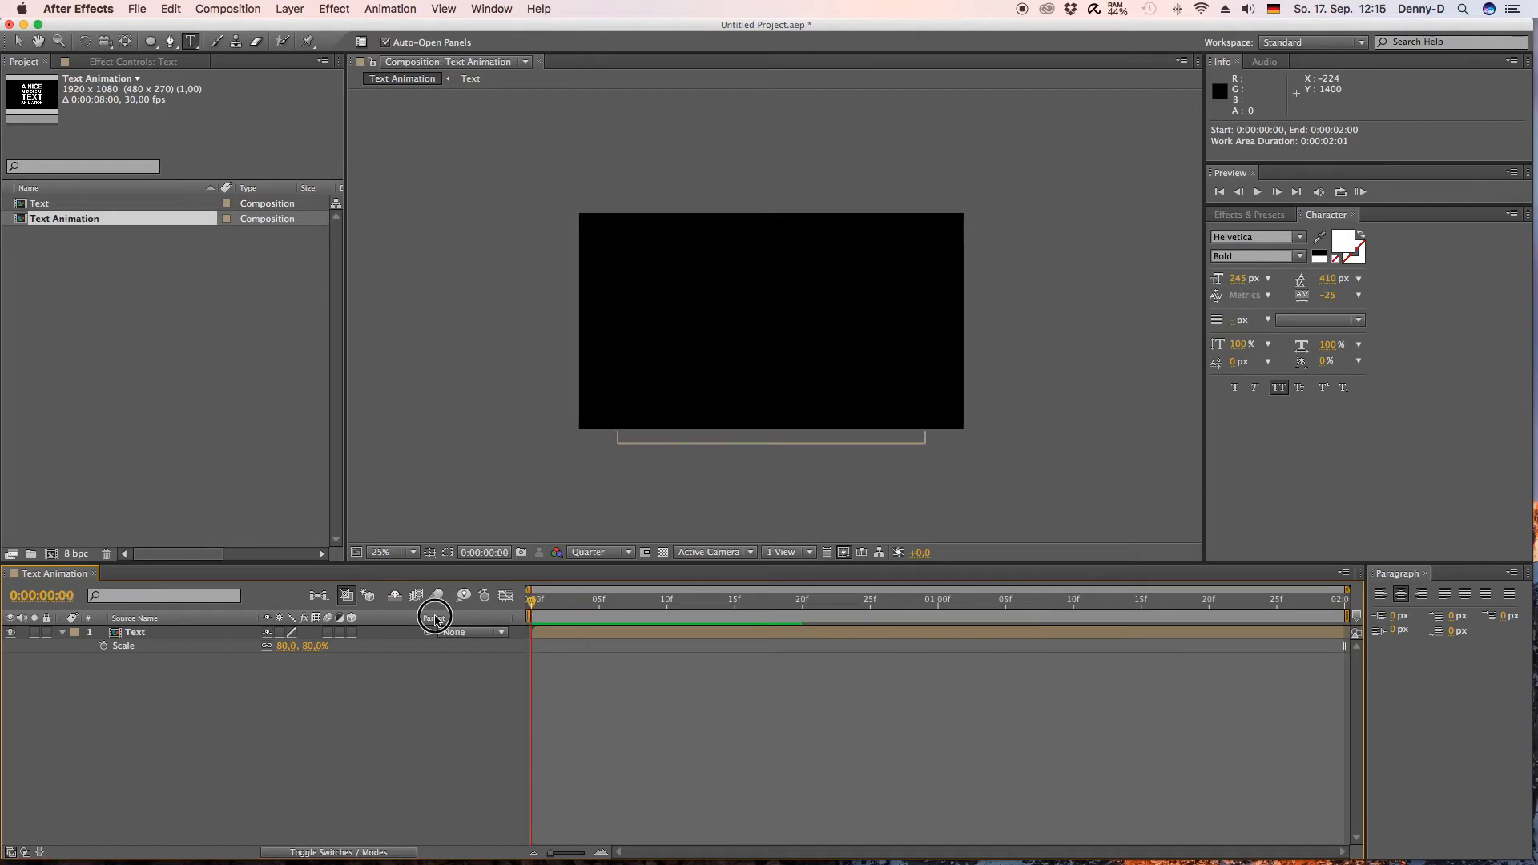
key("space")
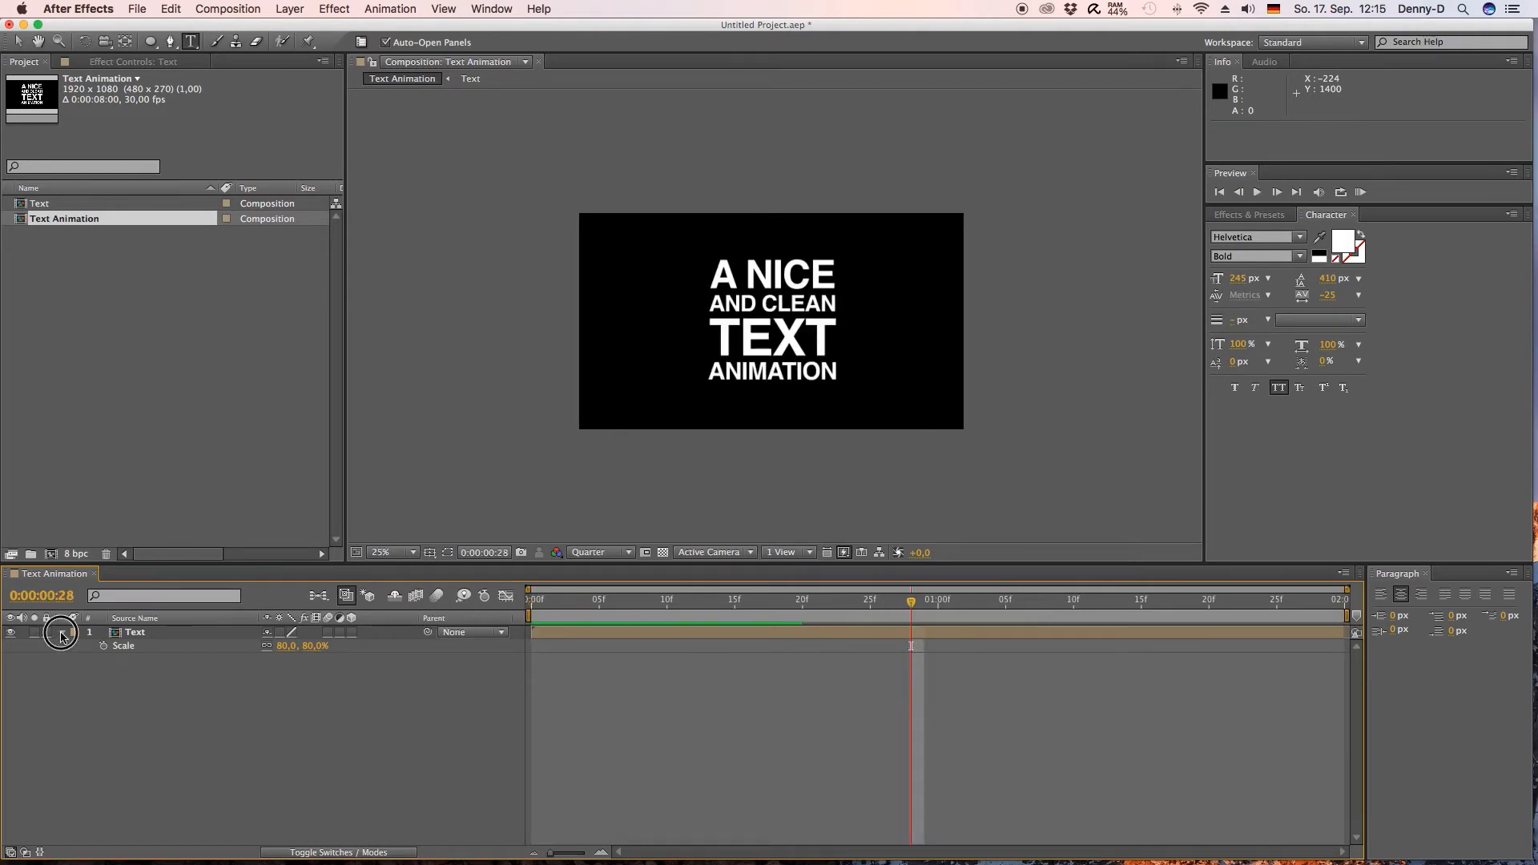
left_click(62, 633)
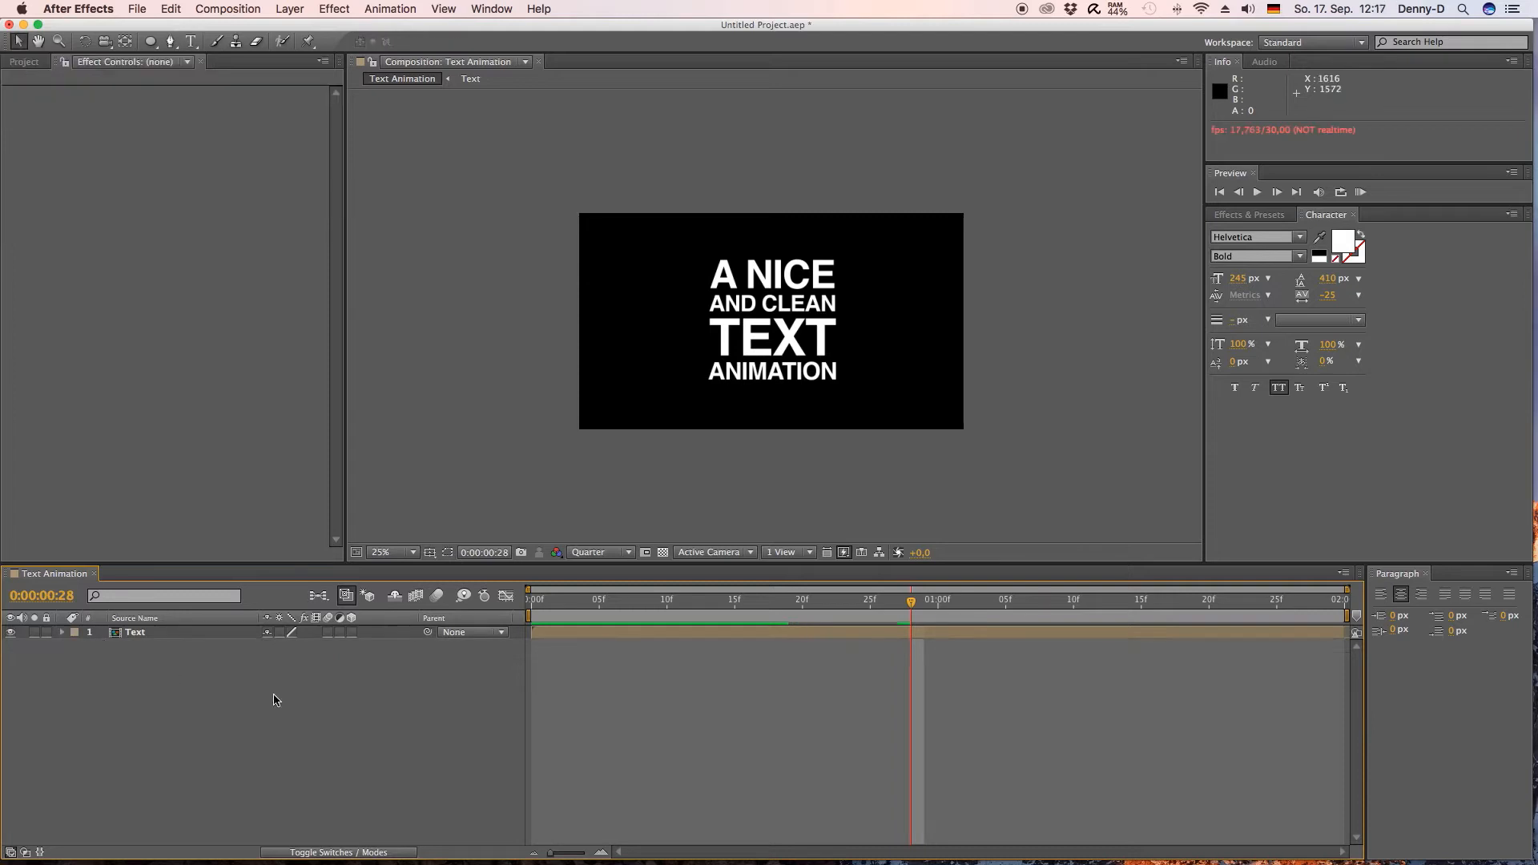
- Create a black 1920 x 1080 solid named BG and place it beneath the Text layer
right_click(274, 697)
mouse_move(361, 707)
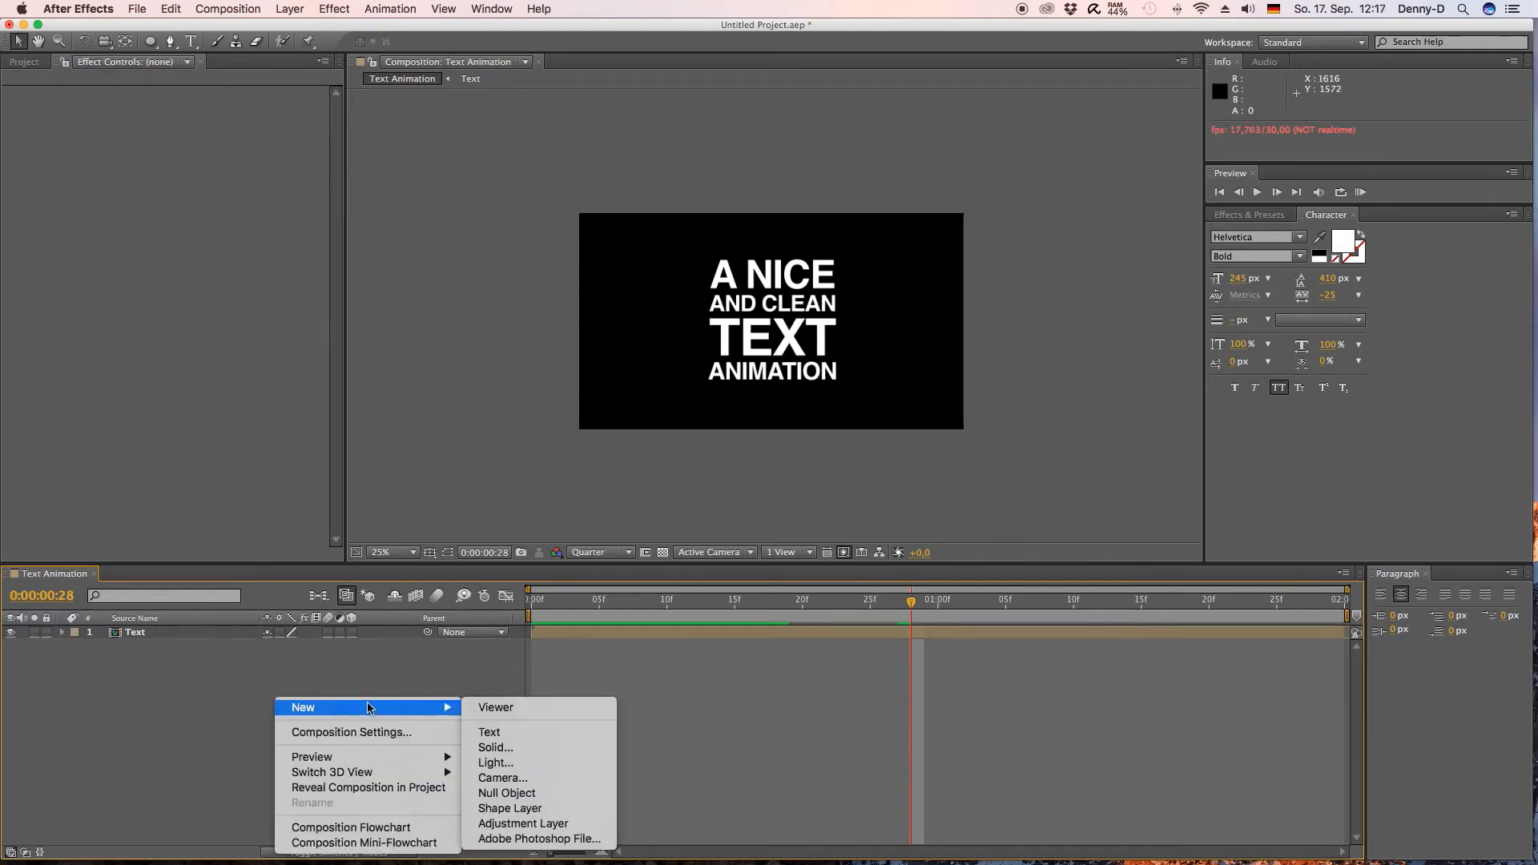
left_click(546, 756)
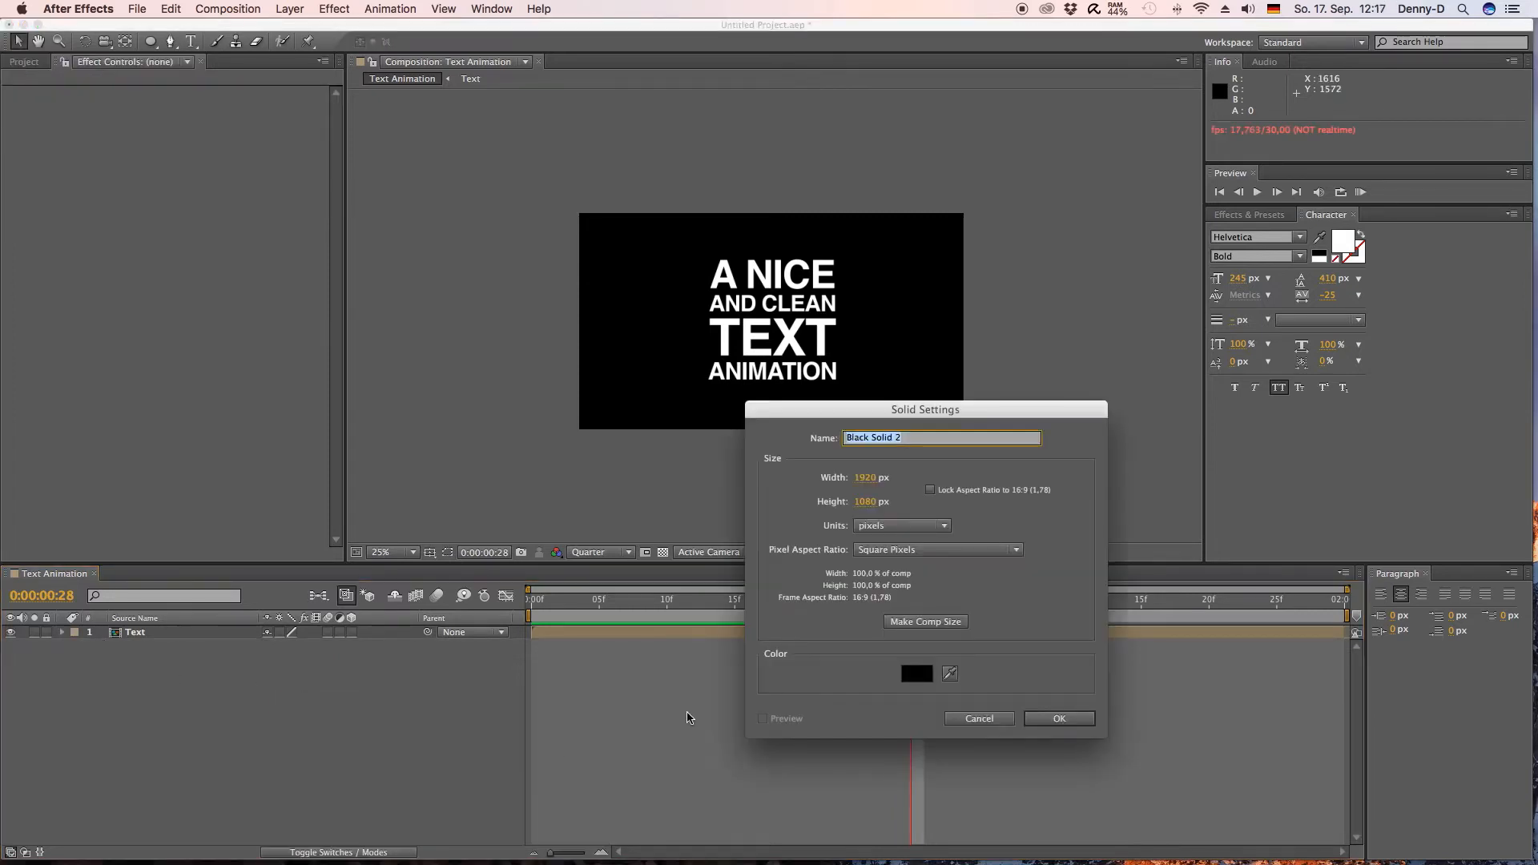
type("BG")
left_click(1055, 720)
left_click_drag(168, 636, 160, 658)
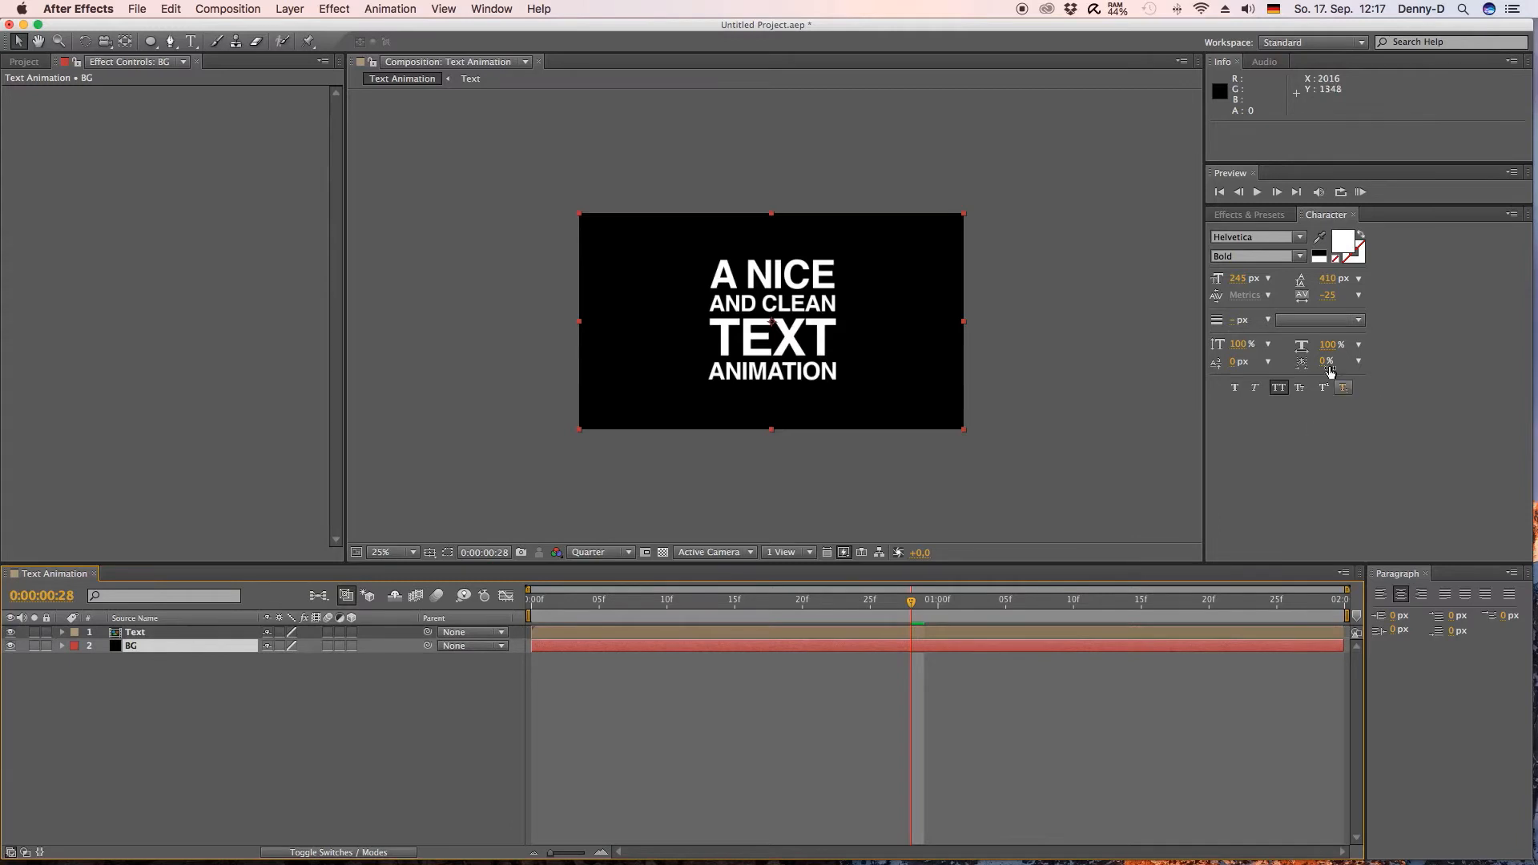
- Apply the Ramp effect to the BG layer and set its shape to Radial Ramp
left_click(1266, 217)
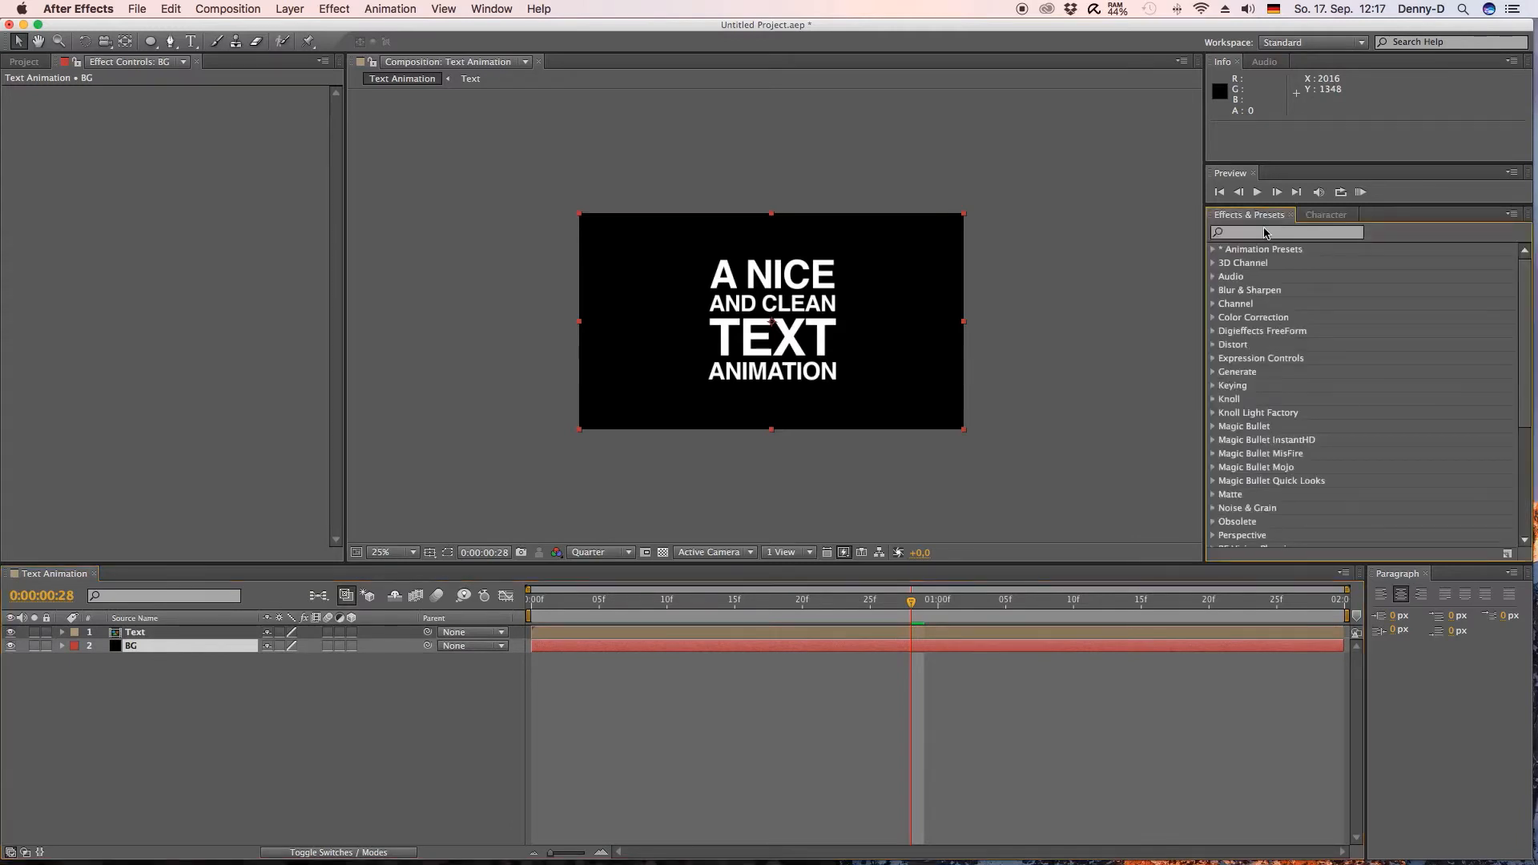
left_click(1261, 232)
type("ramp")
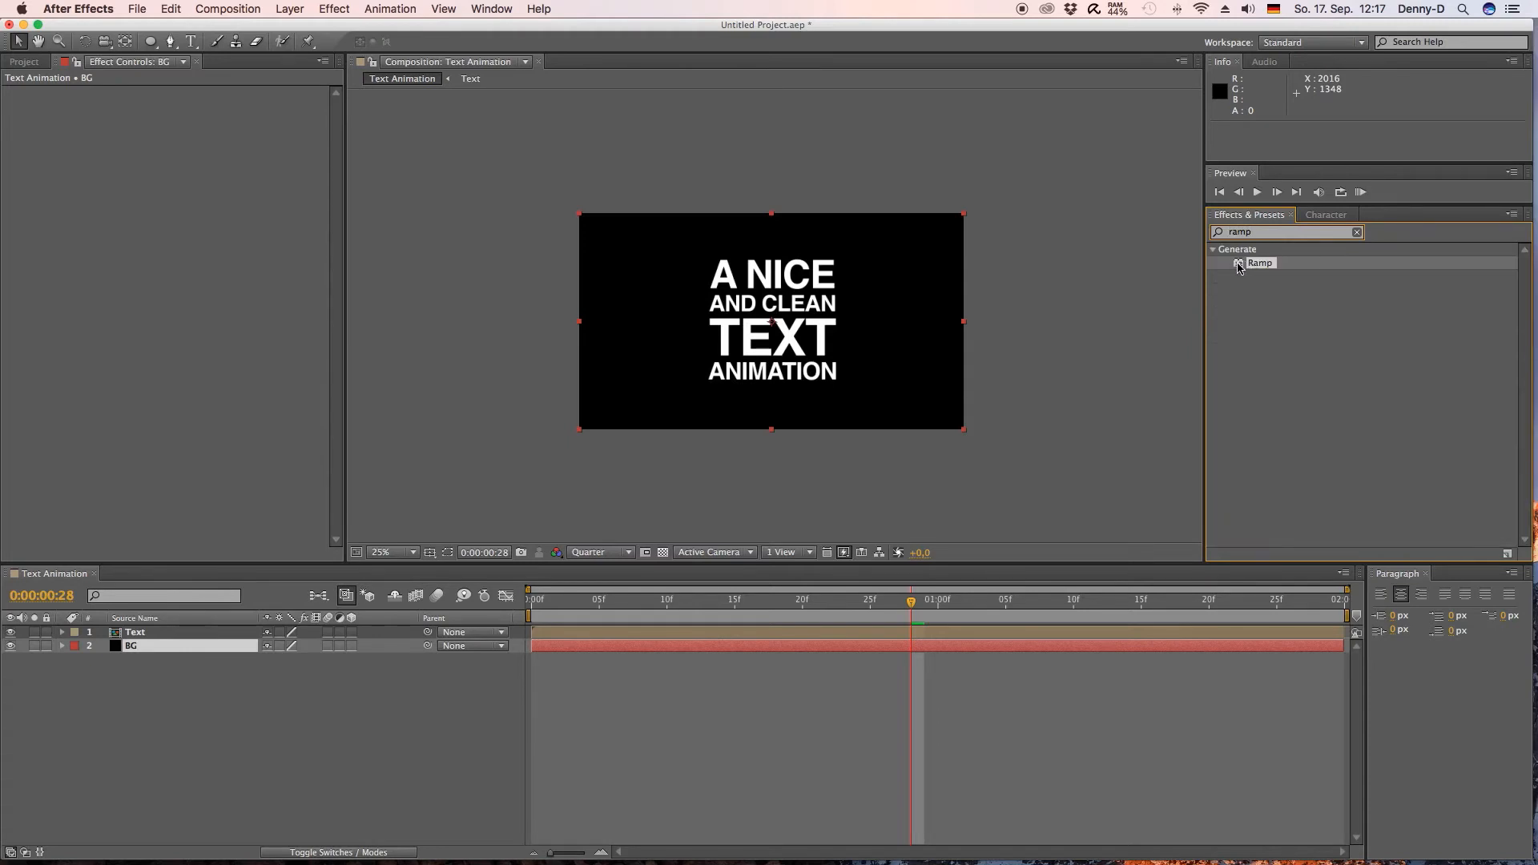
left_click_drag(1239, 266, 146, 647)
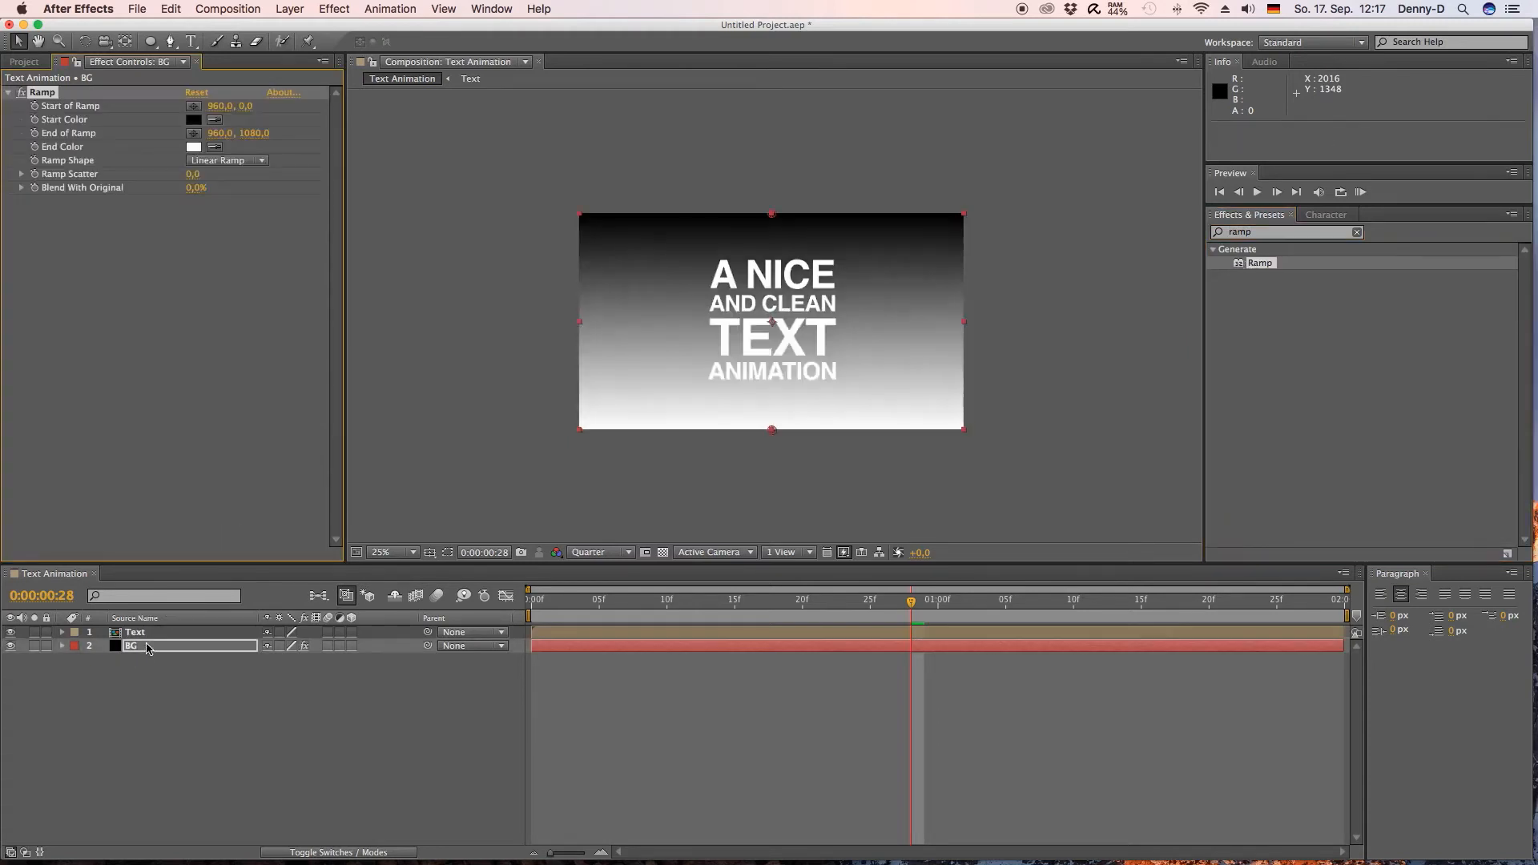
left_click(262, 162)
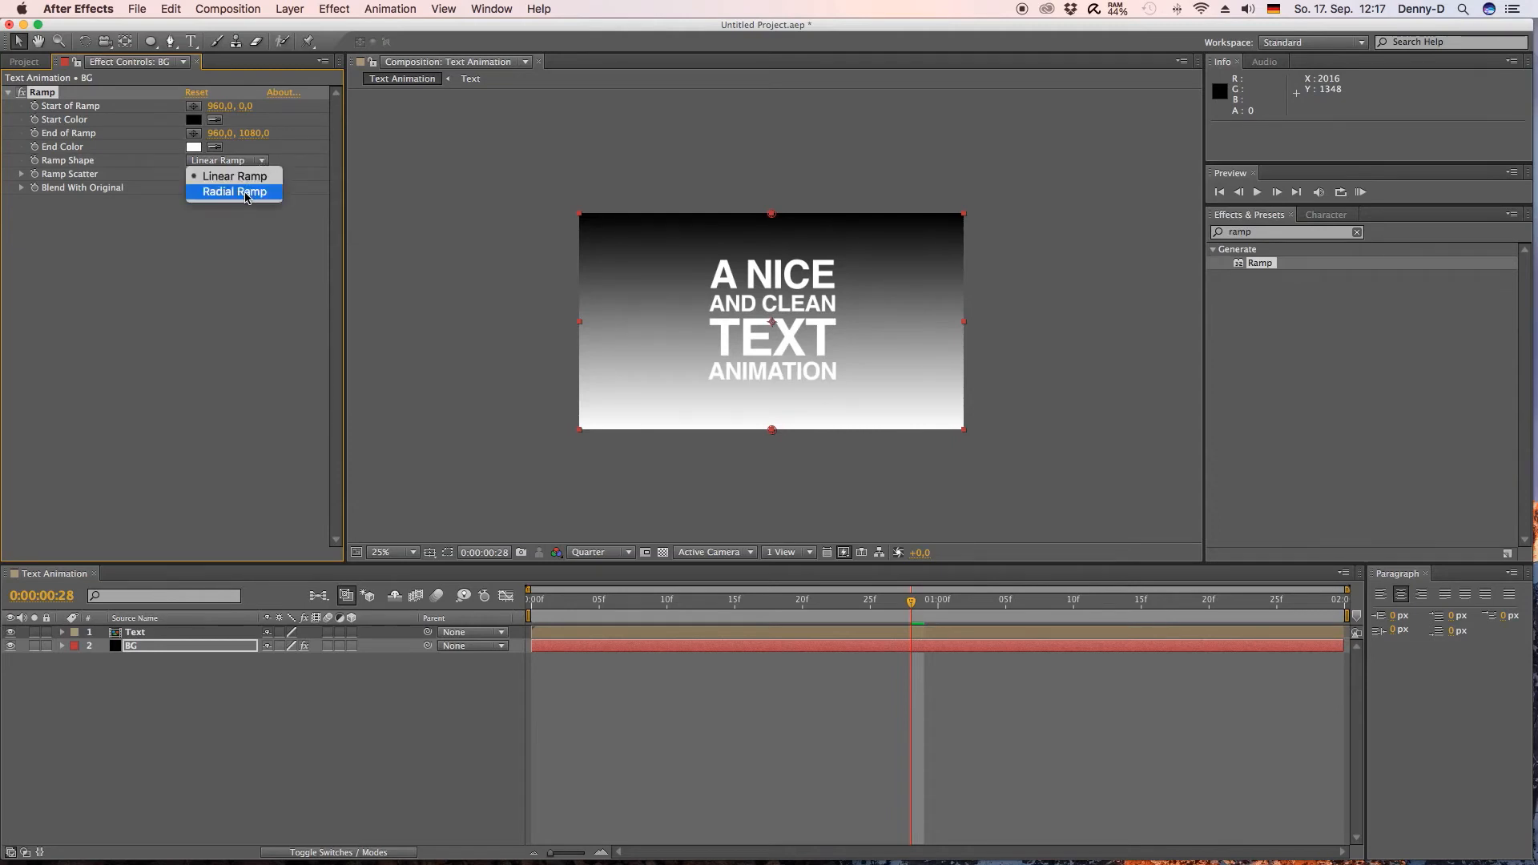
left_click(235, 192)
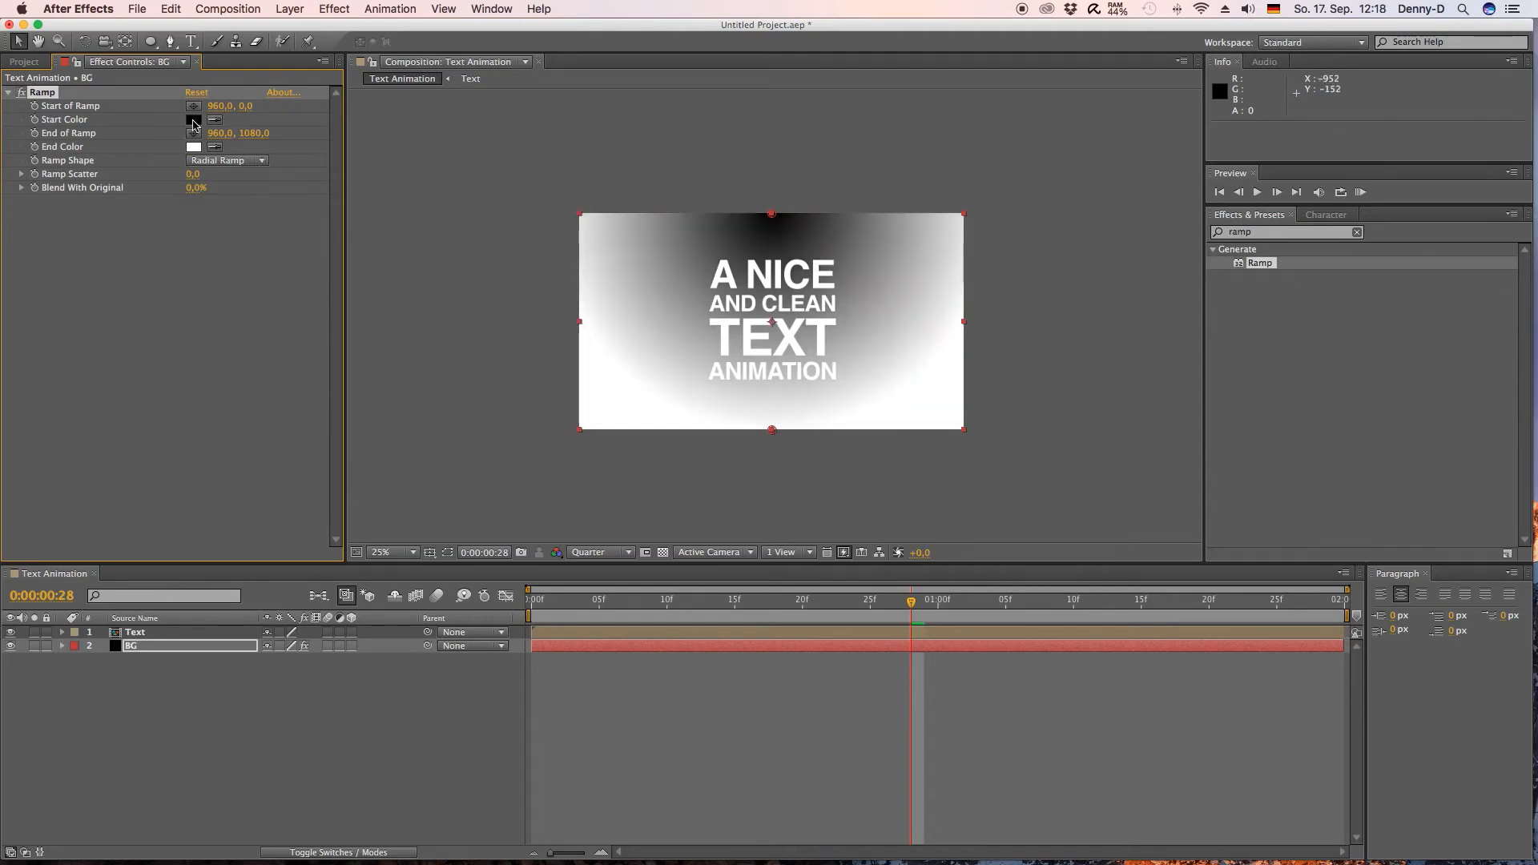
- Set the BG ramp's start color to a bright blue, about 43A2FF
left_click(194, 120)
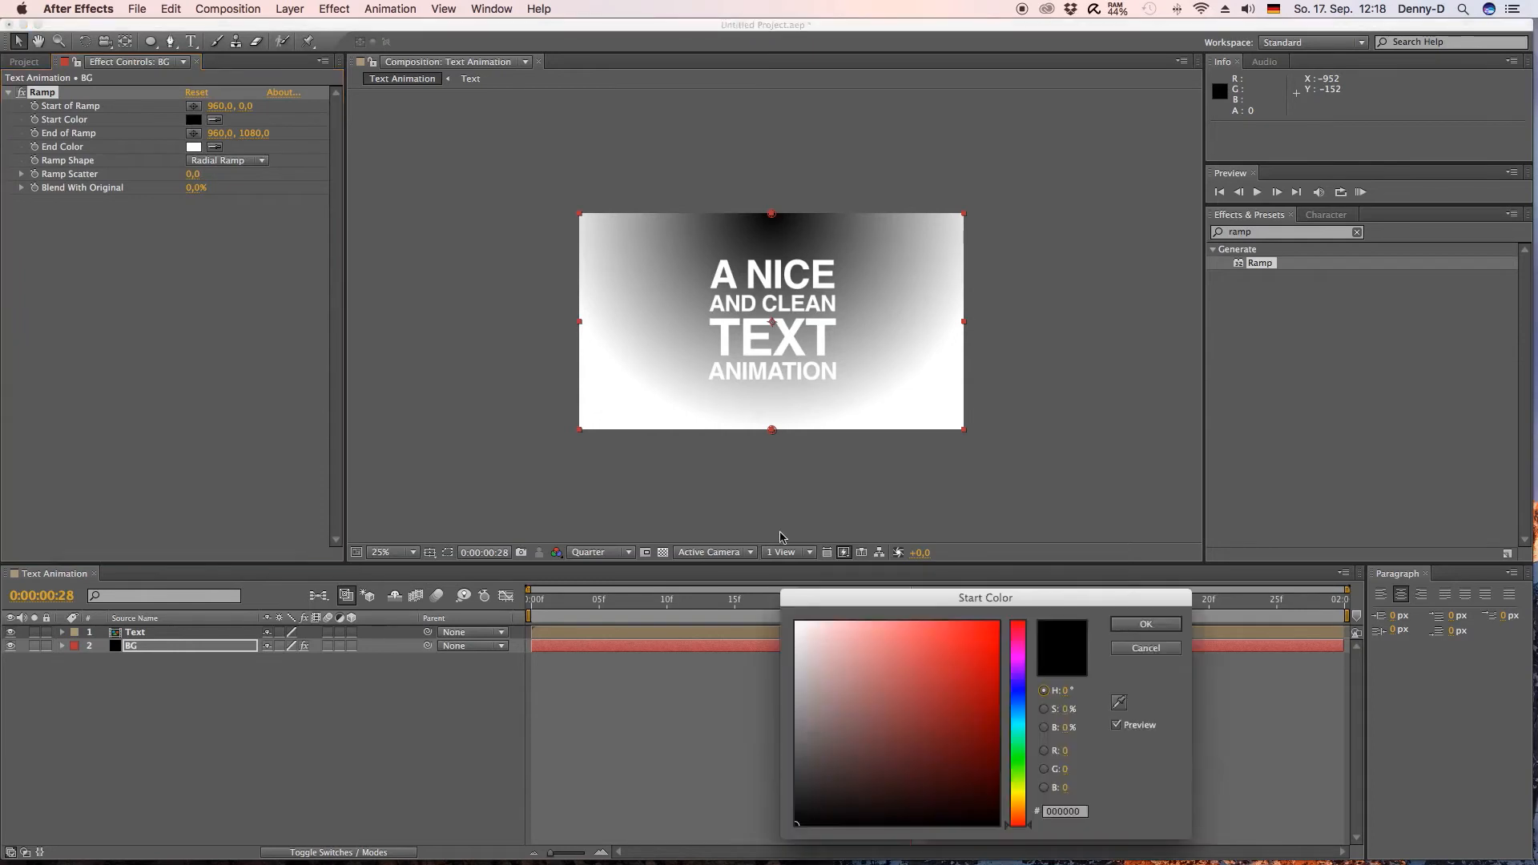
left_click(1022, 703)
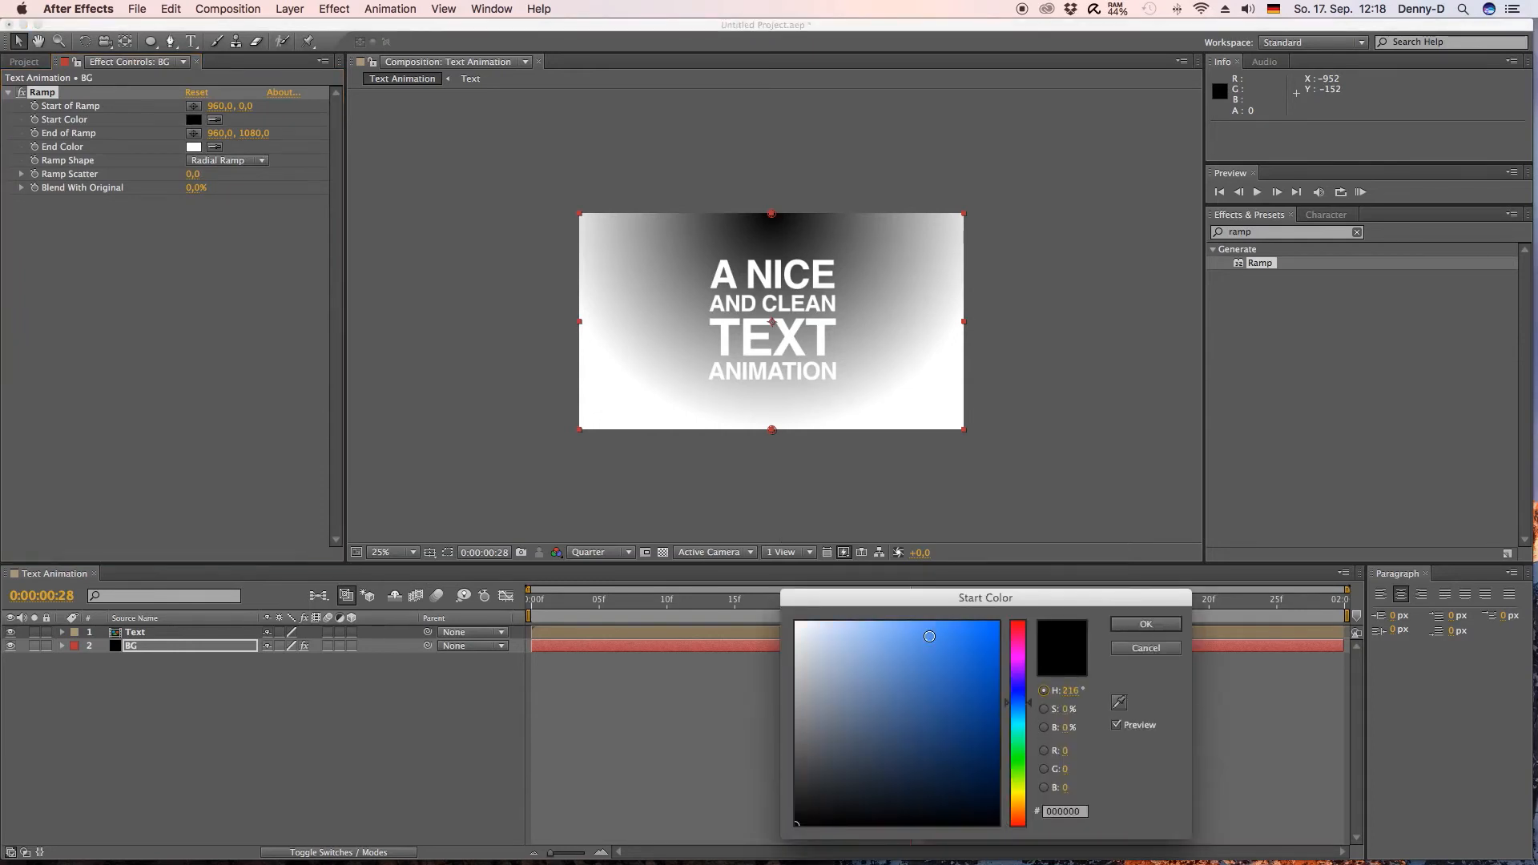
left_click_drag(929, 636, 938, 633)
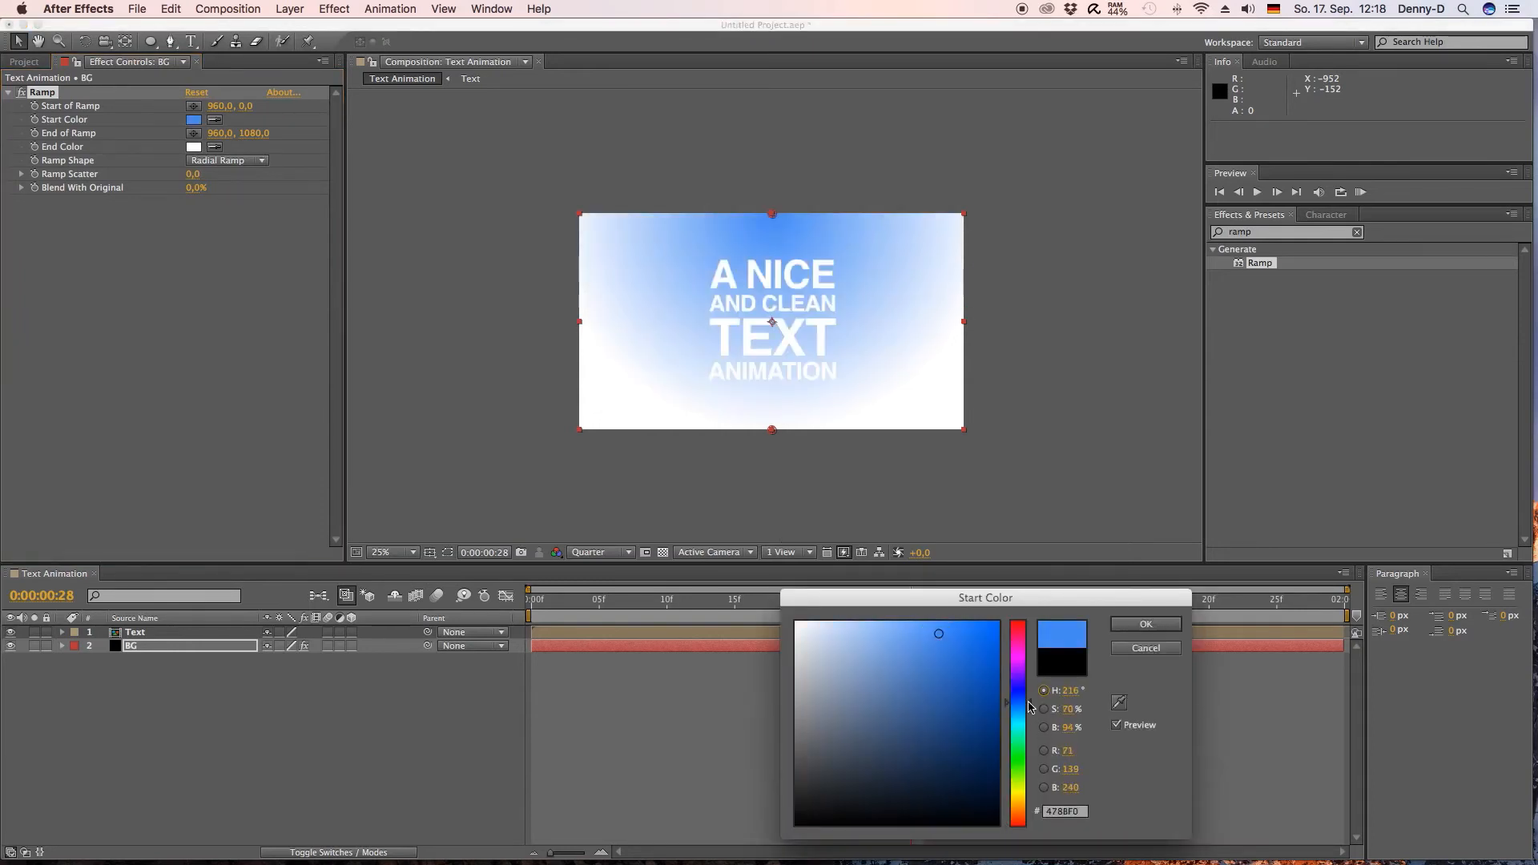
left_click_drag(1028, 703, 1029, 706)
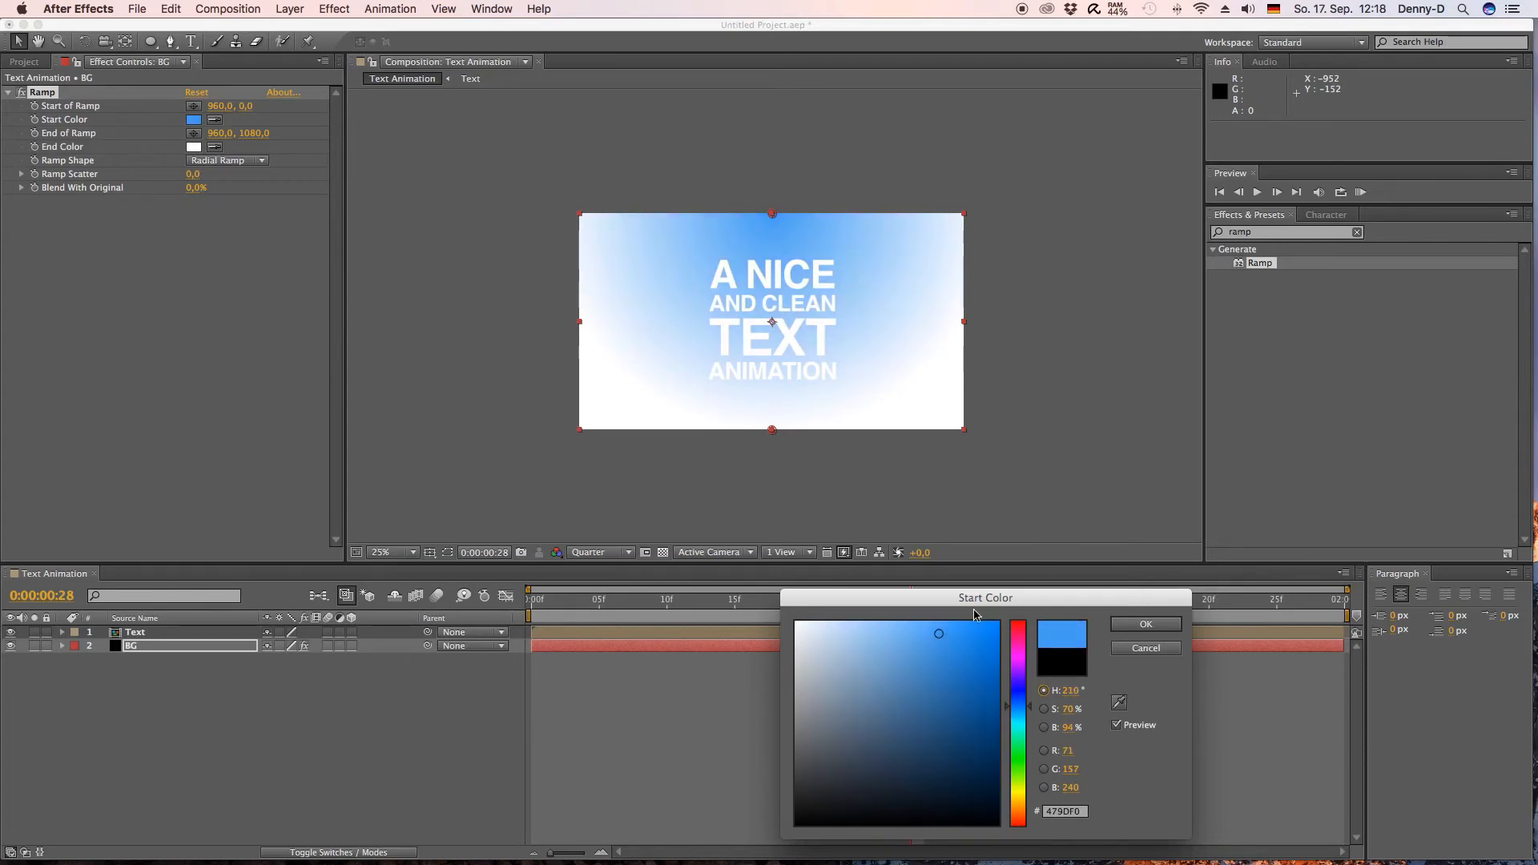
left_click_drag(937, 636, 945, 622)
left_click(1147, 624)
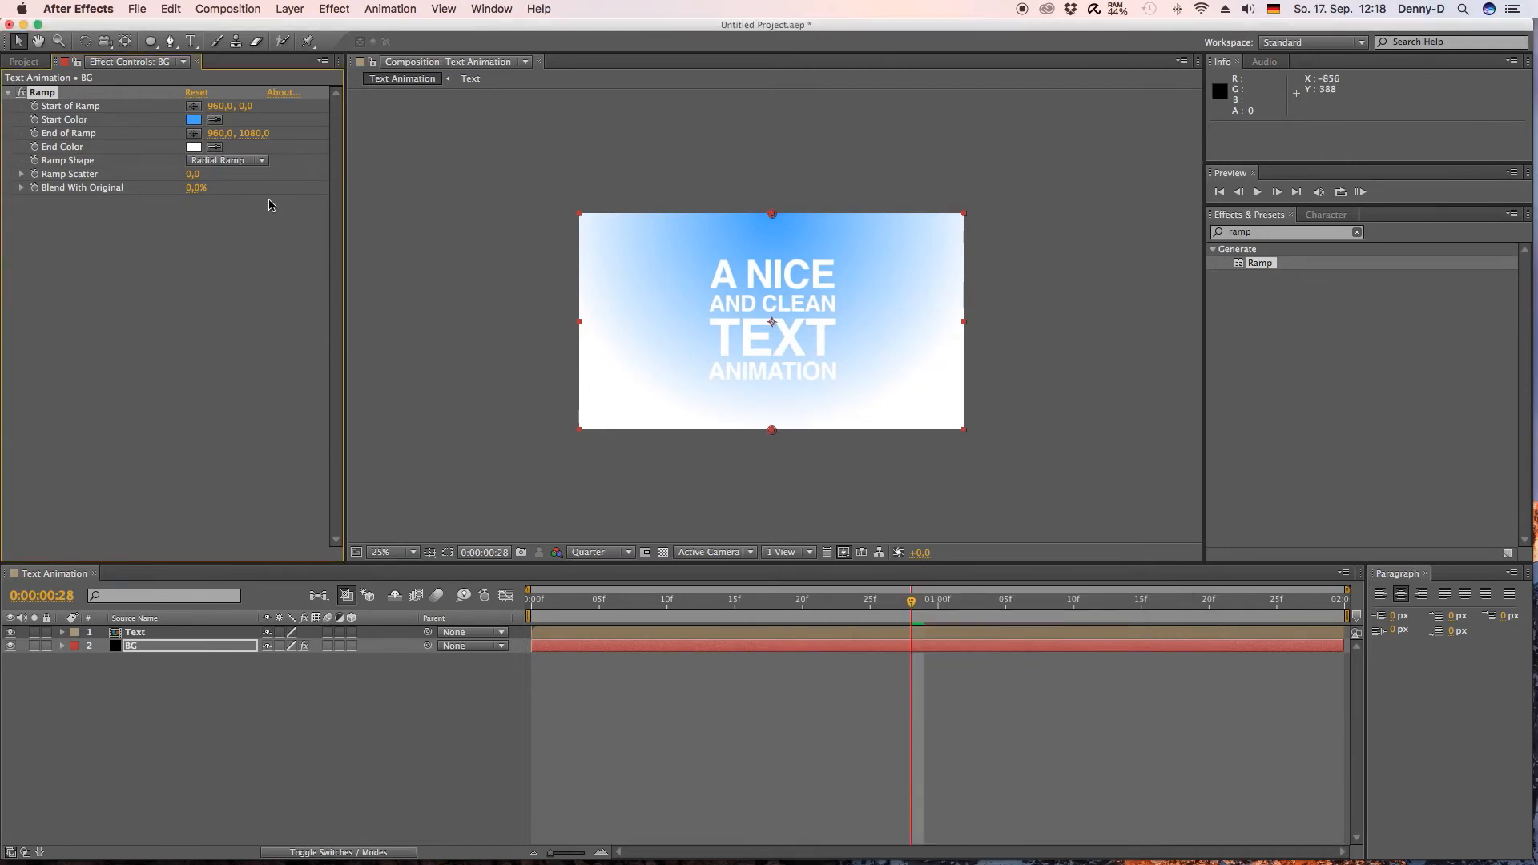
- Set the BG ramp's end color to a darker shade of the start color's blue, 295C8E
left_click(193, 147)
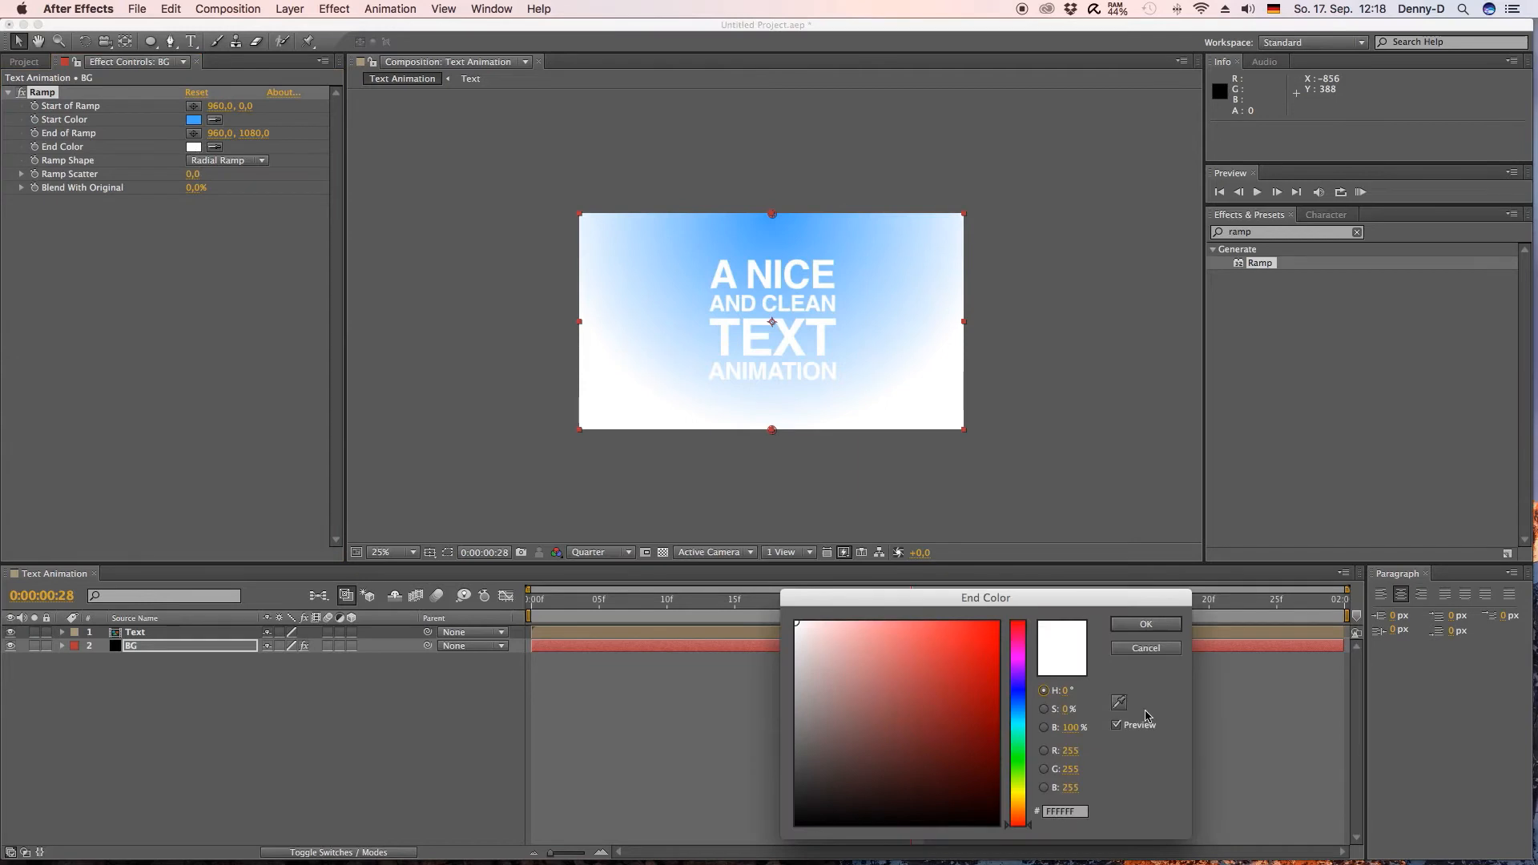
left_click(1119, 704)
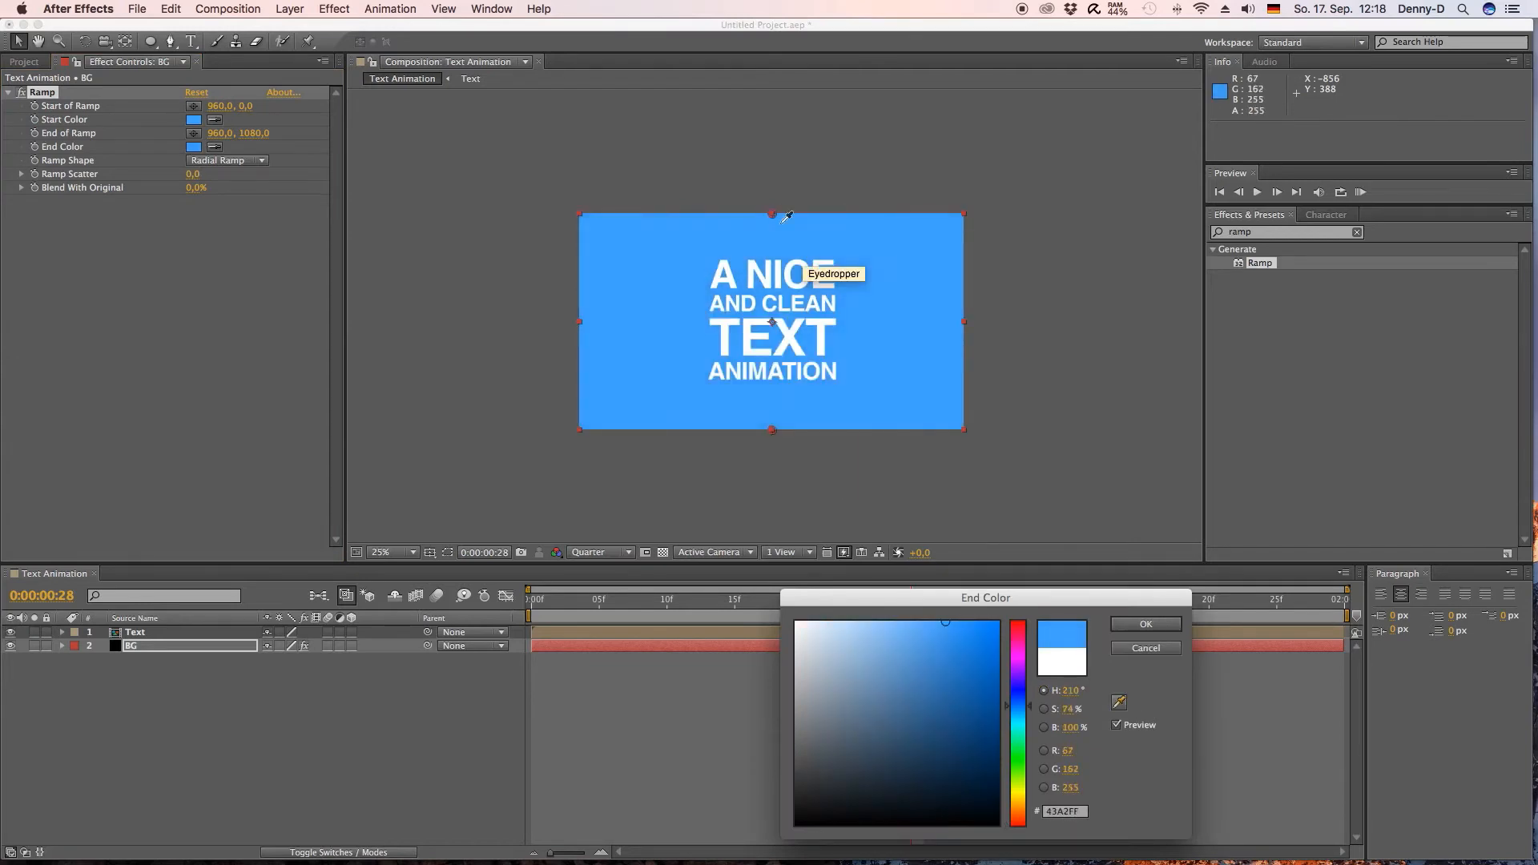
left_click(939, 711)
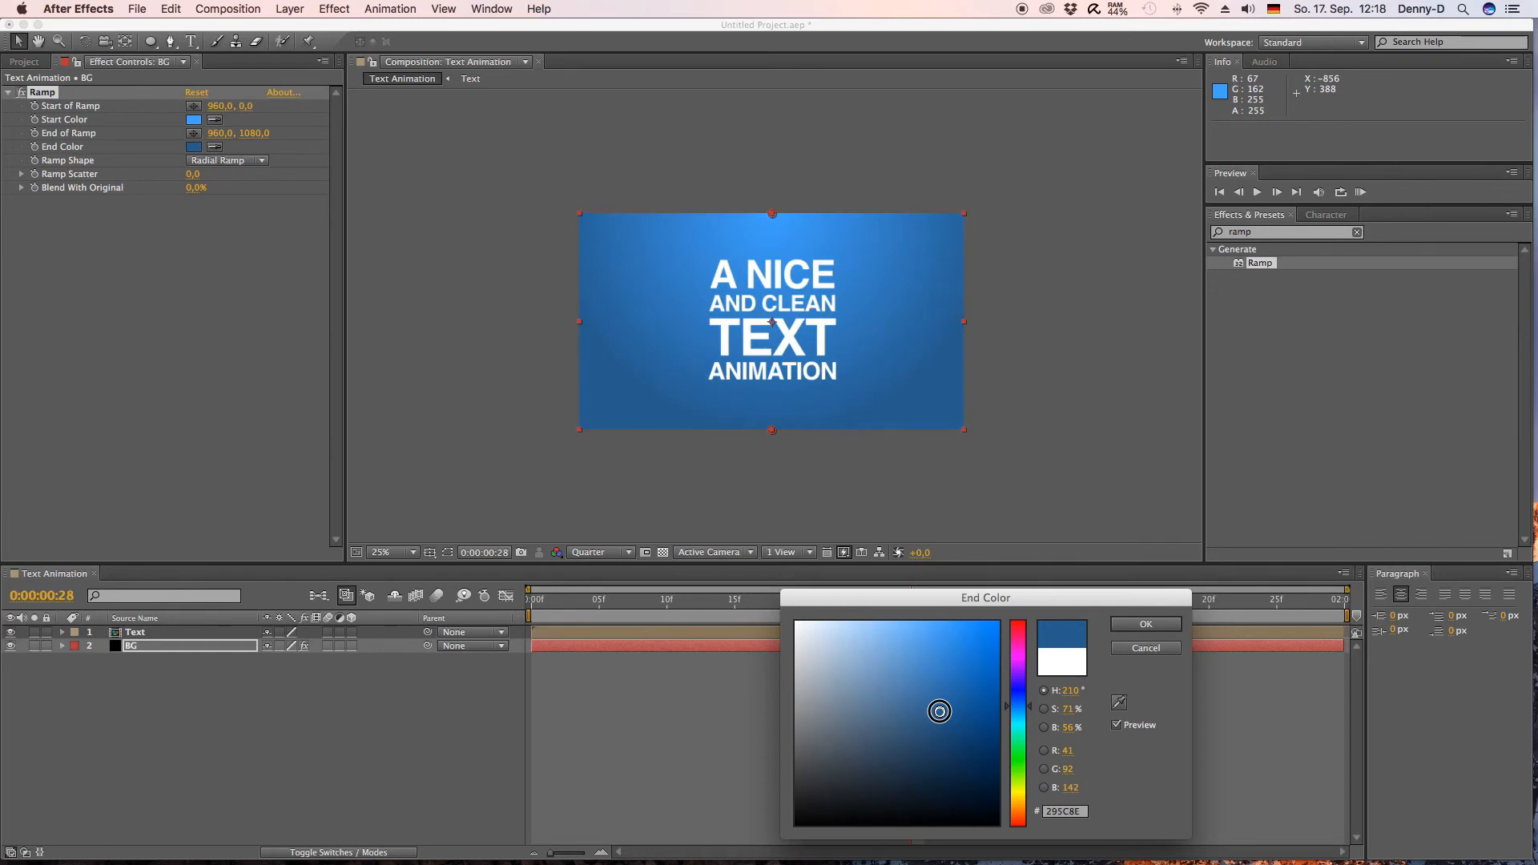
left_click(1135, 625)
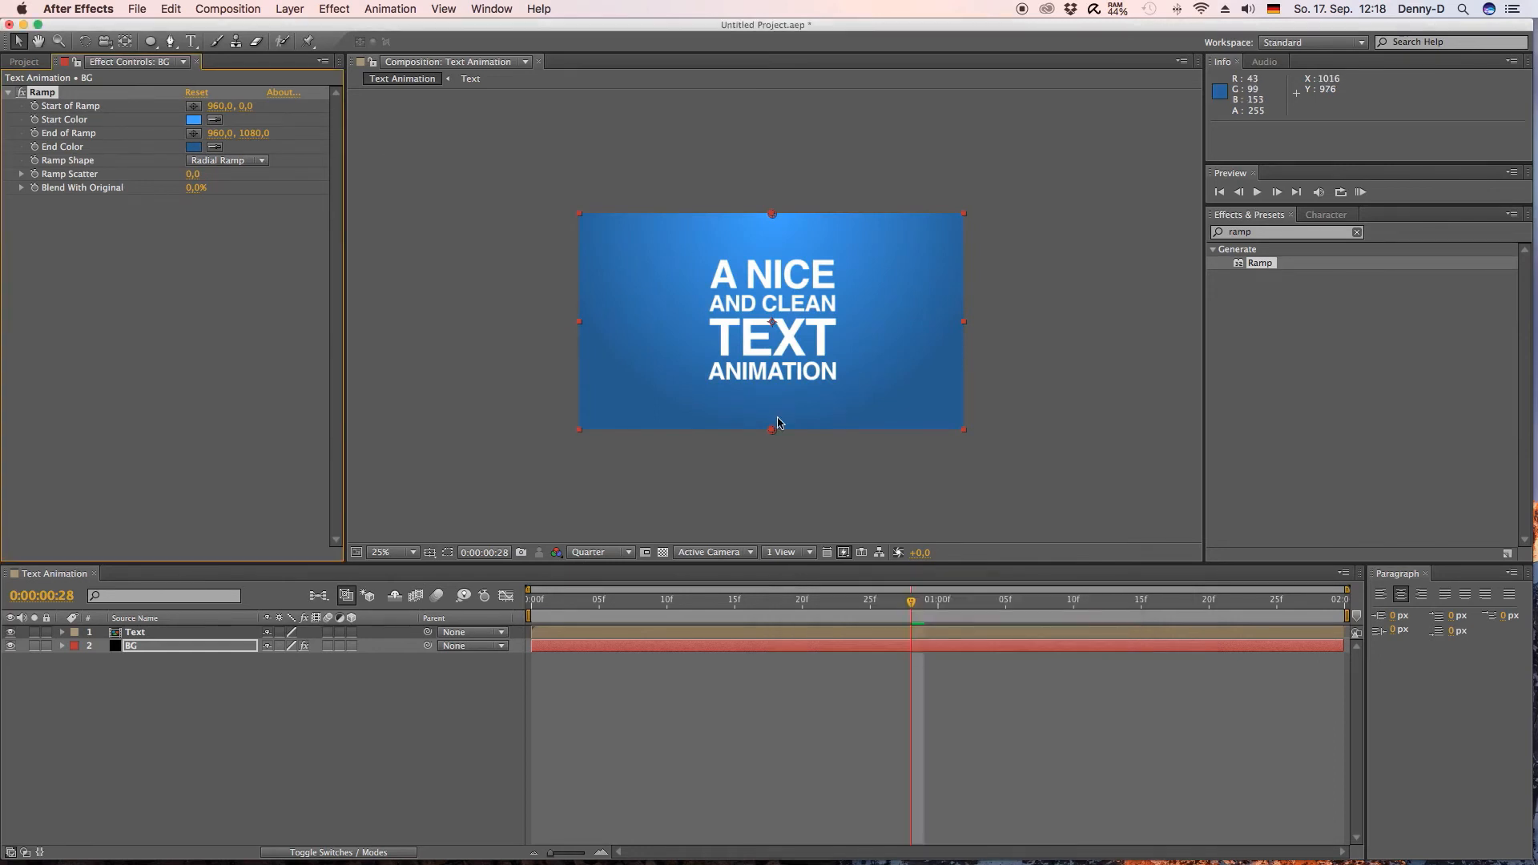
- Place the ramp's start at 956, 0 and its end outside the frame at 2360, 536, and collapse the Ramp effect
left_click_drag(776, 431, 1054, 329)
left_click(422, 832)
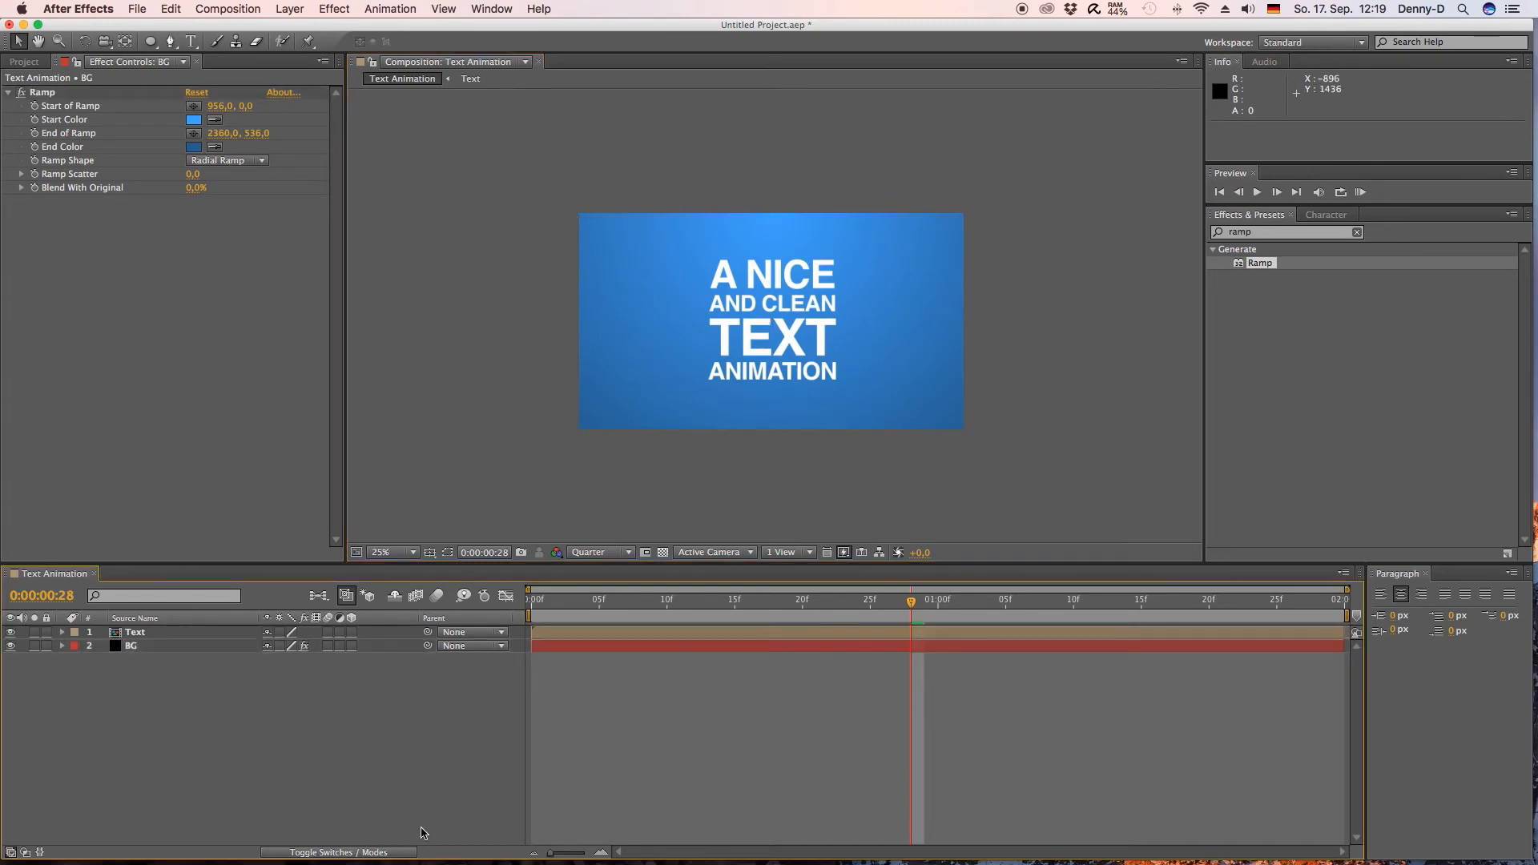
left_click(11, 94)
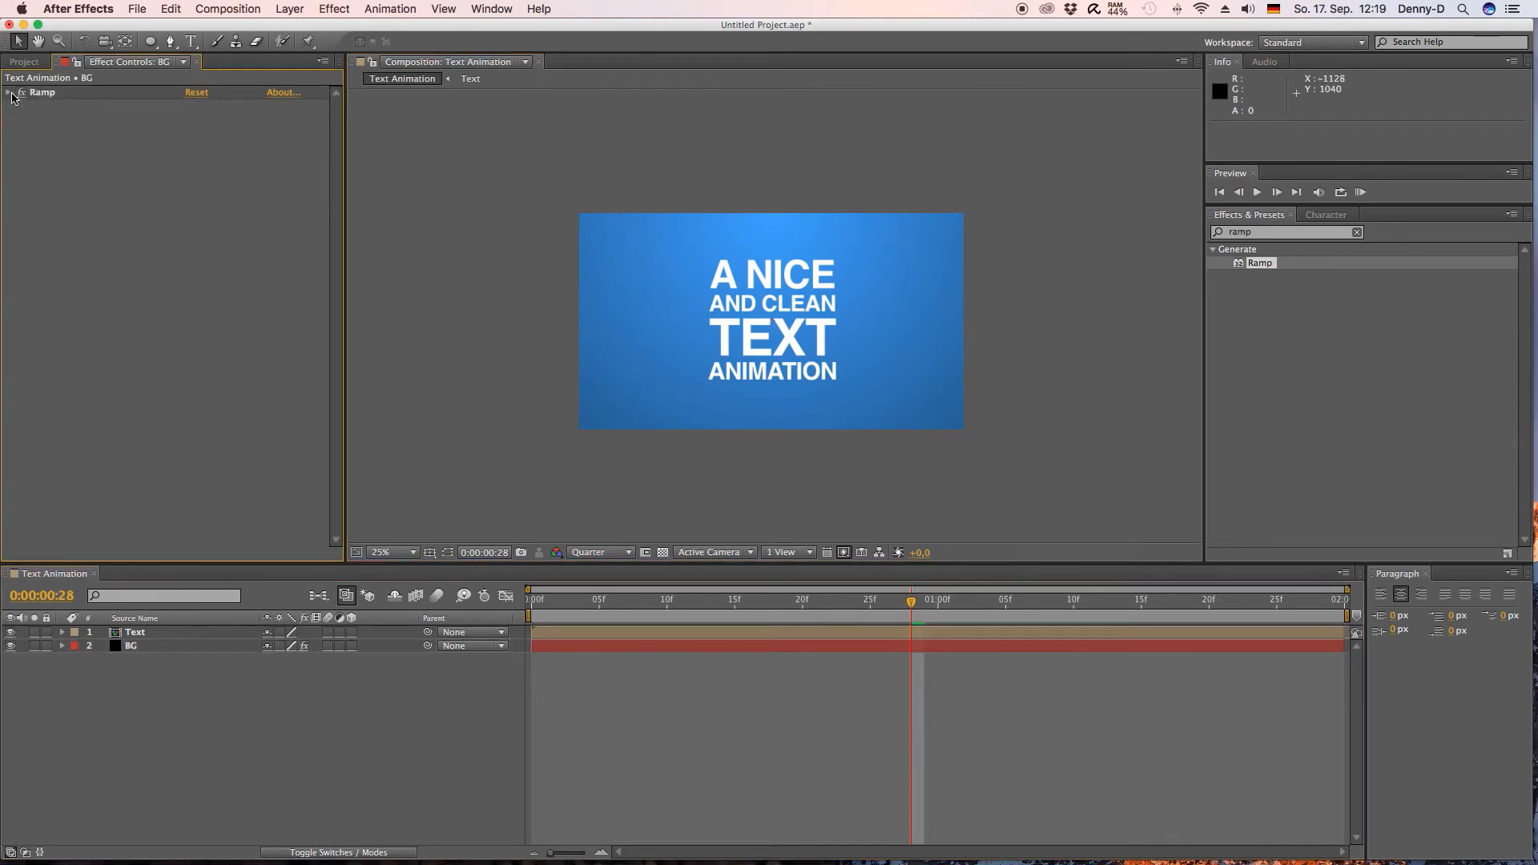
- Apply the Drop Shadow effect to the Text layer and set the composition preview resolution to Full
left_click(118, 634)
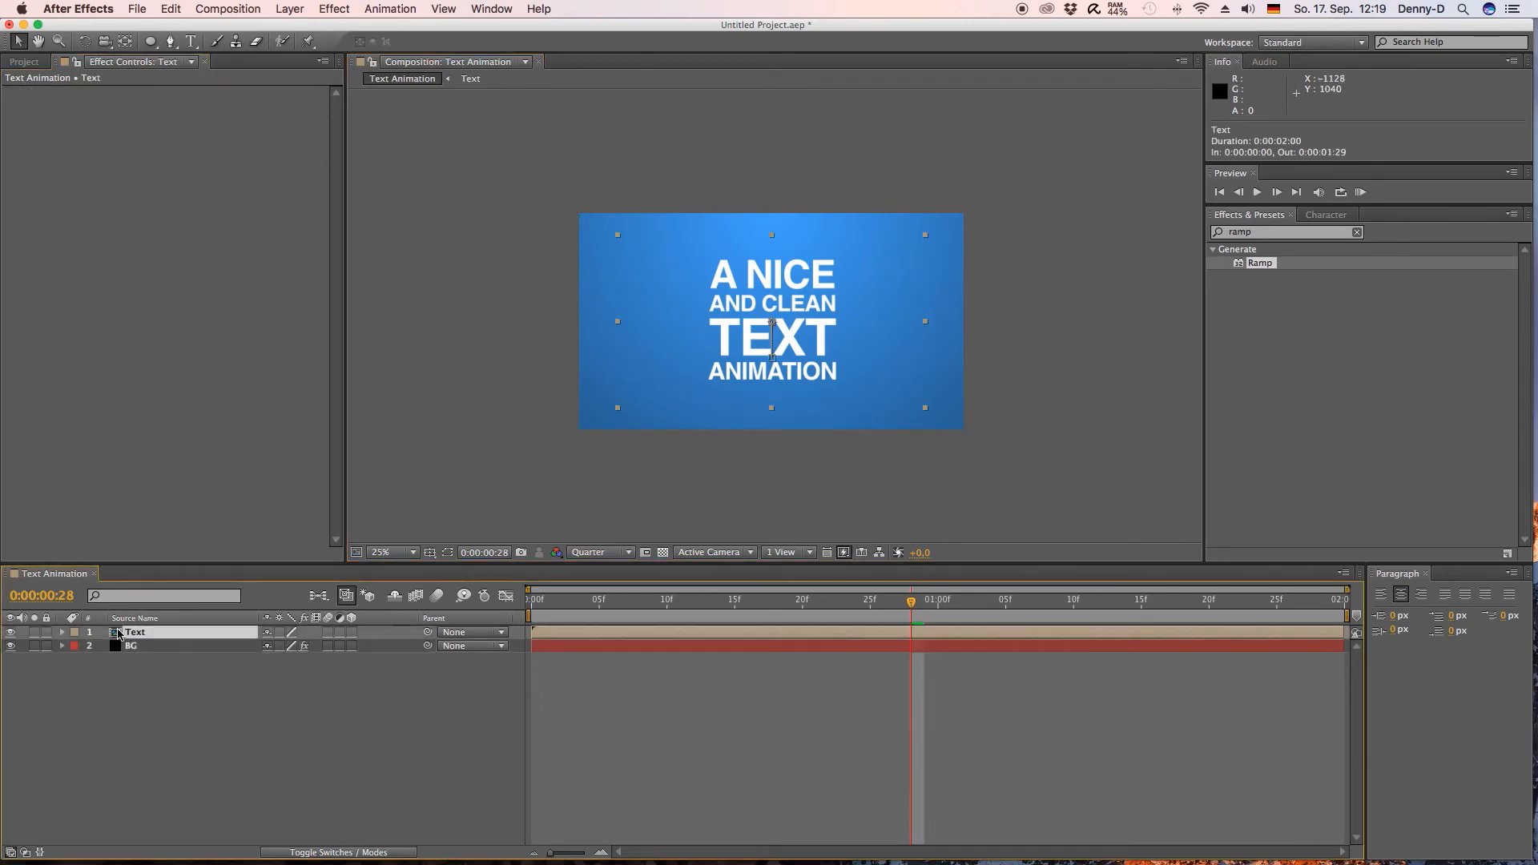
left_click(1263, 233)
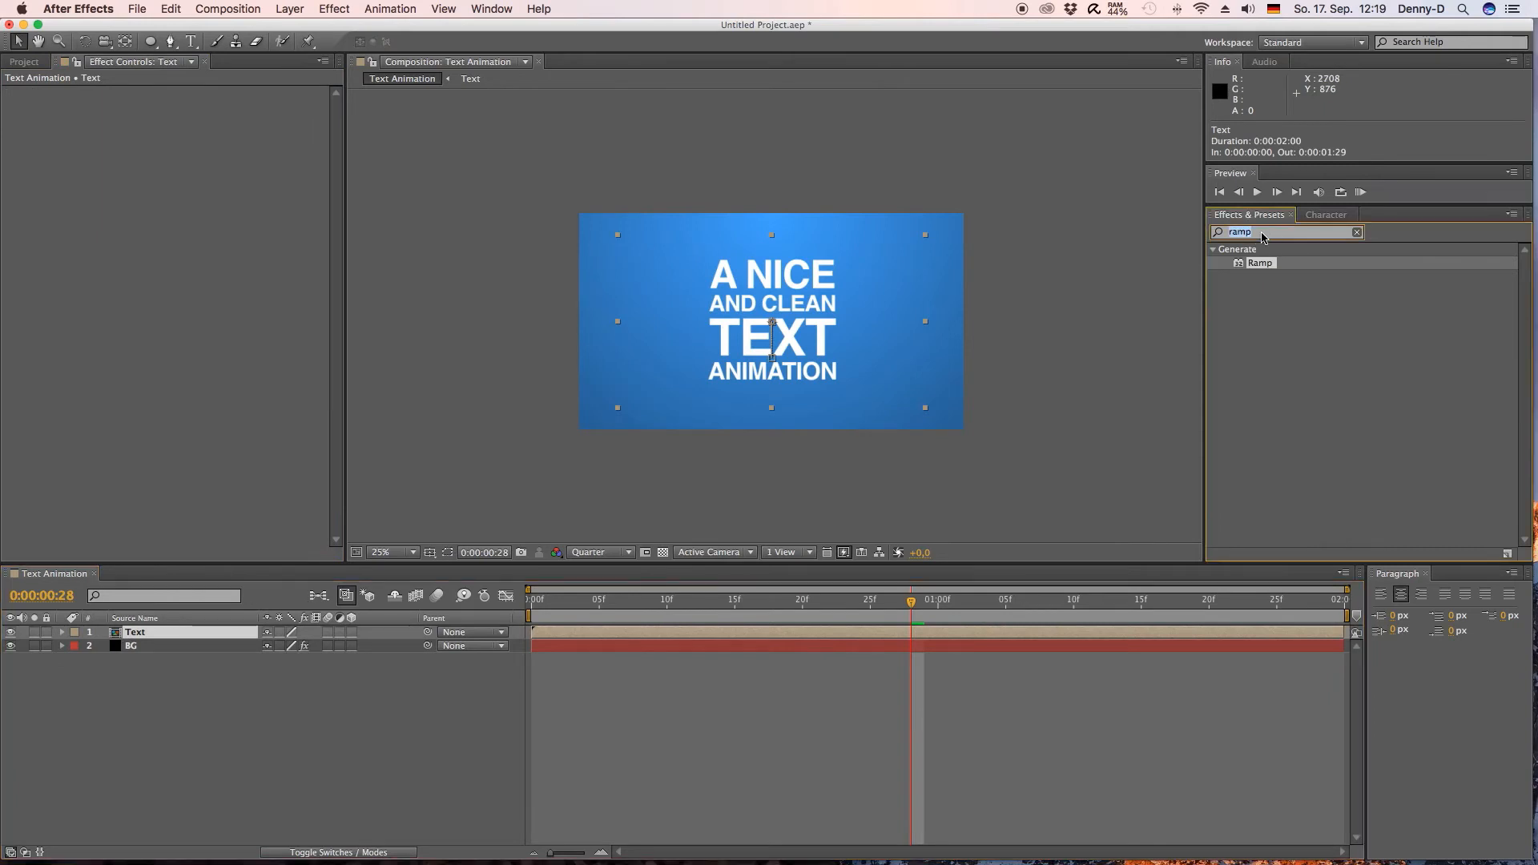
type("drop")
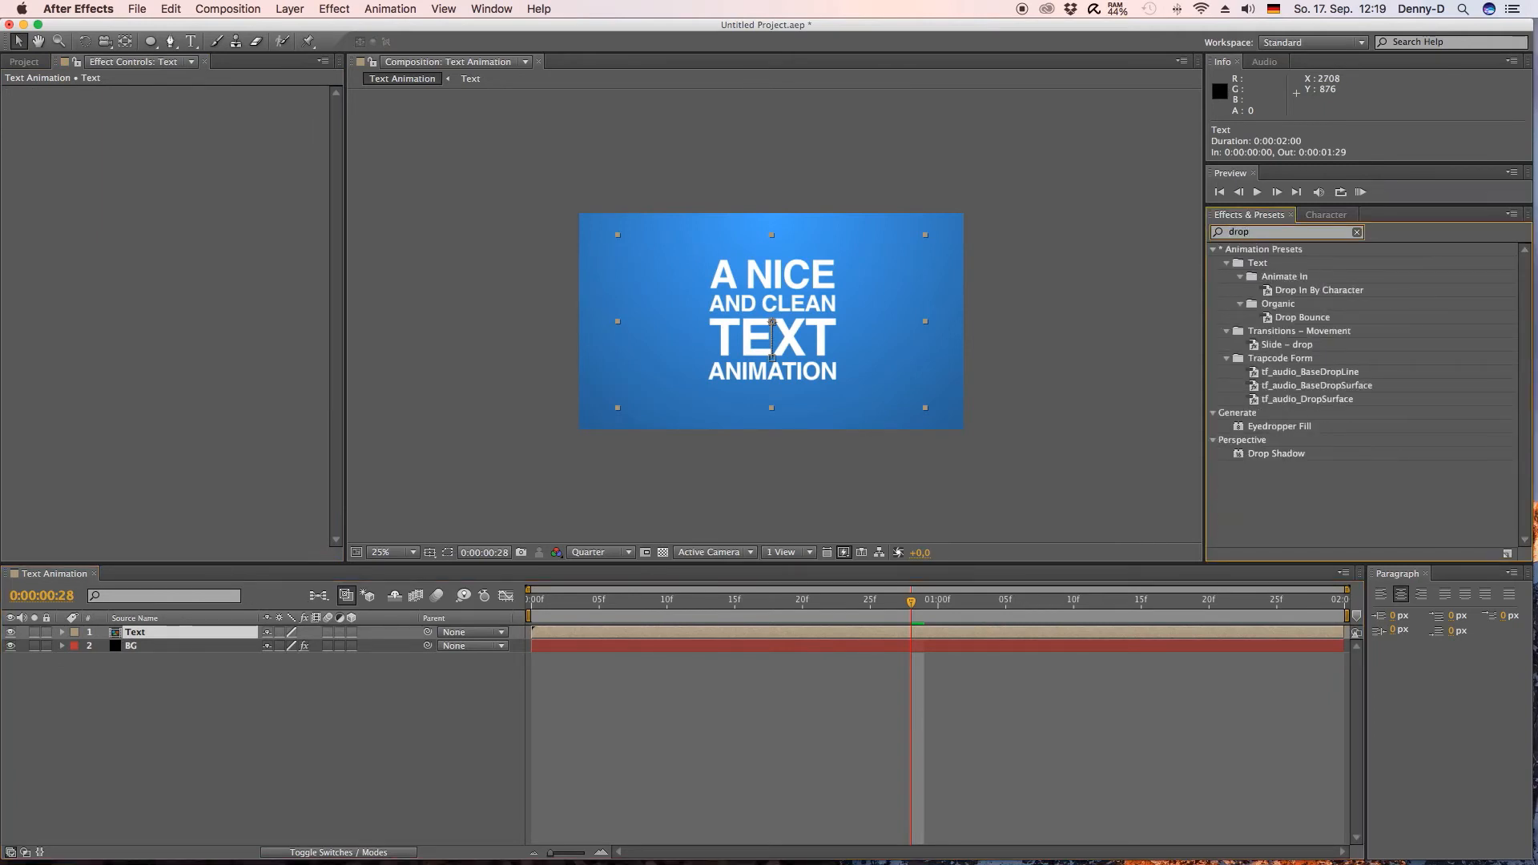
left_click_drag(1228, 454, 140, 632)
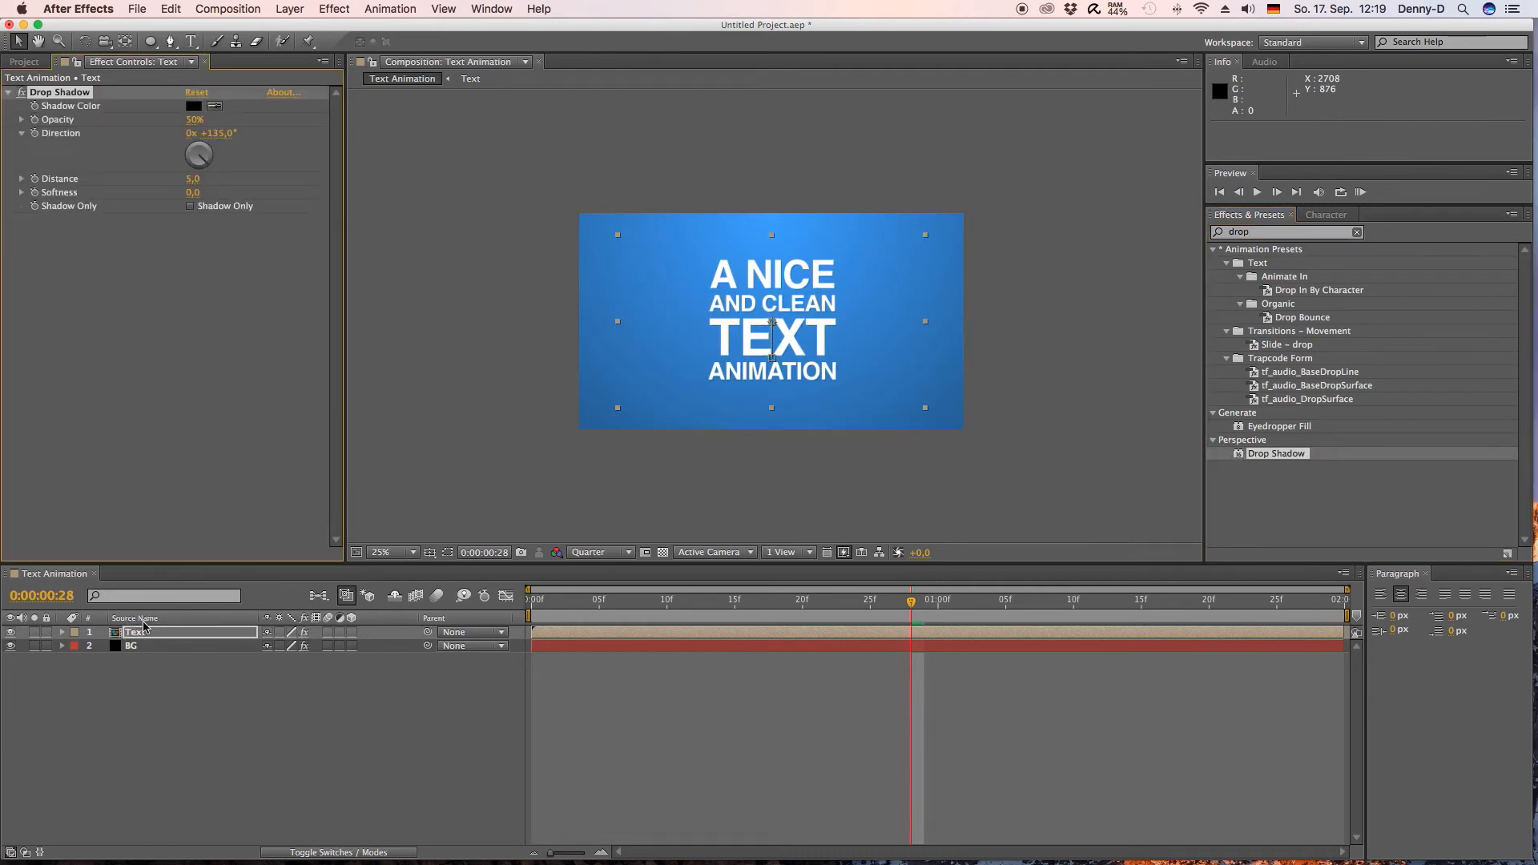
left_click(624, 555)
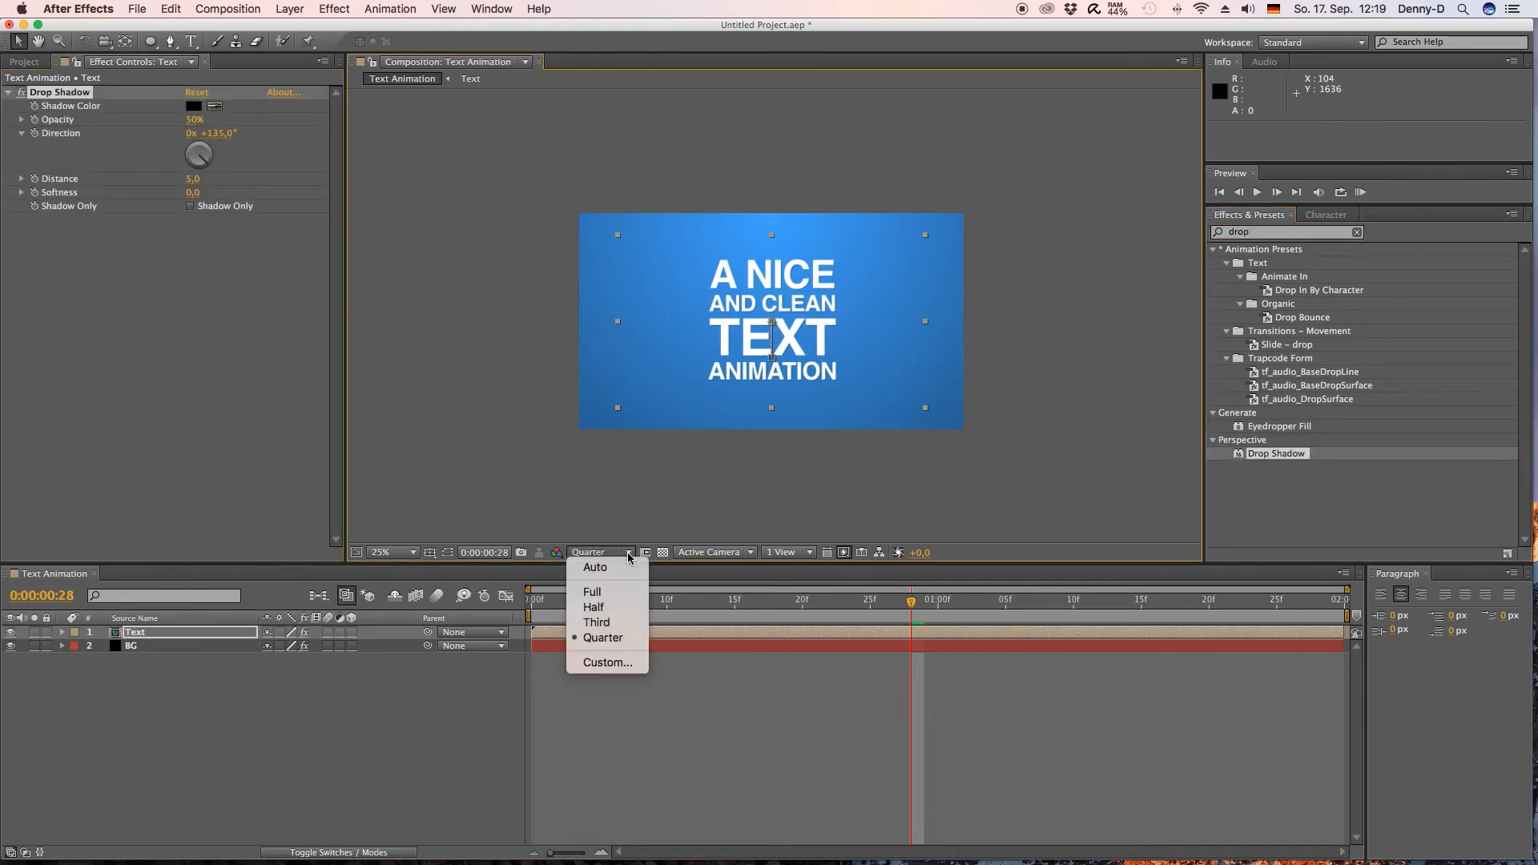
left_click(593, 592)
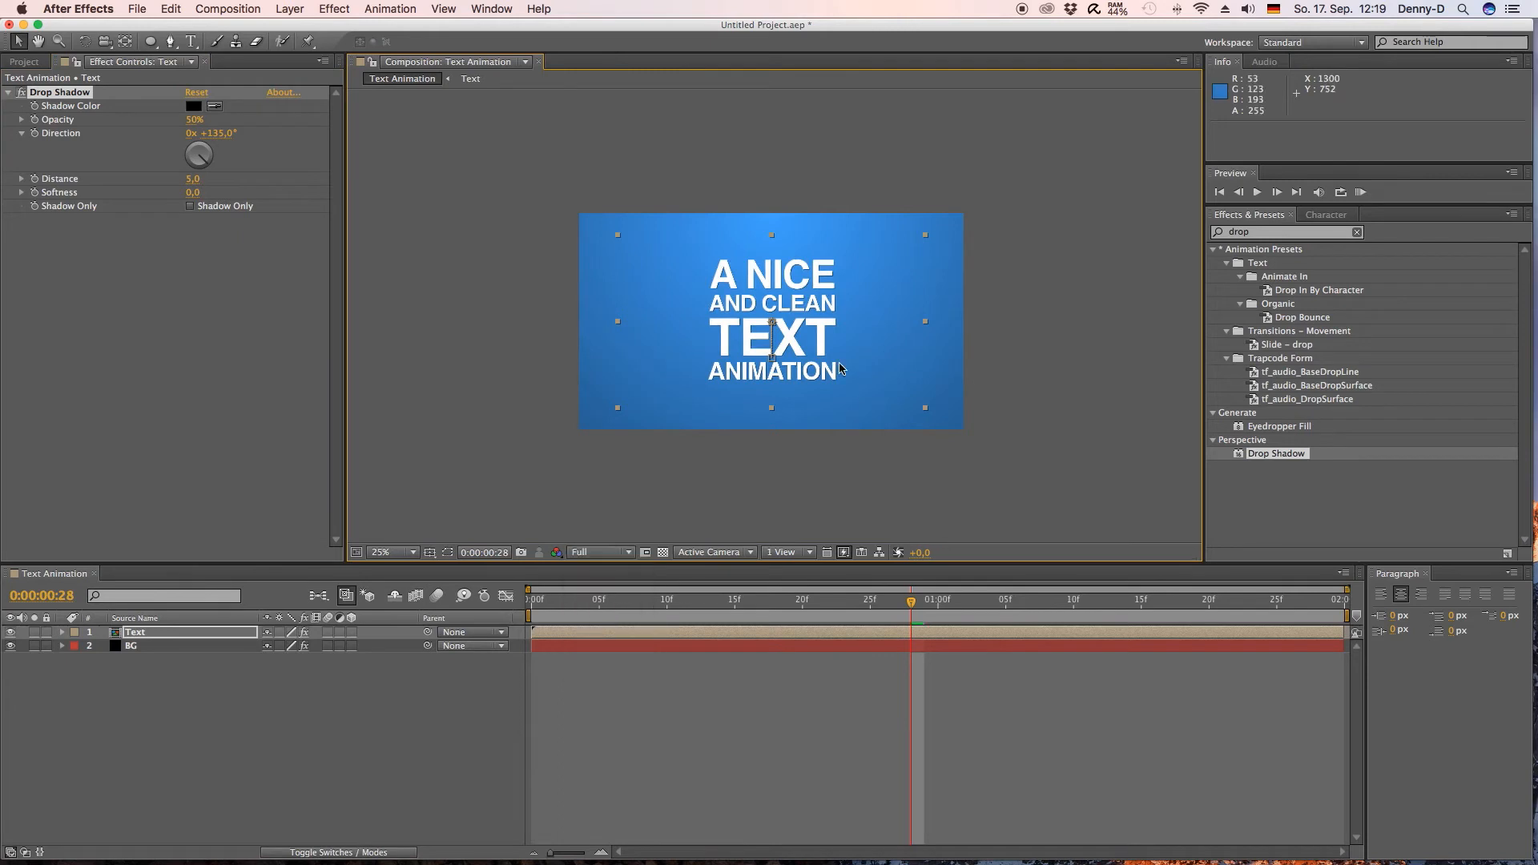
- Sample the background blue as the Drop Shadow color and darken it to 15314E
key("period")
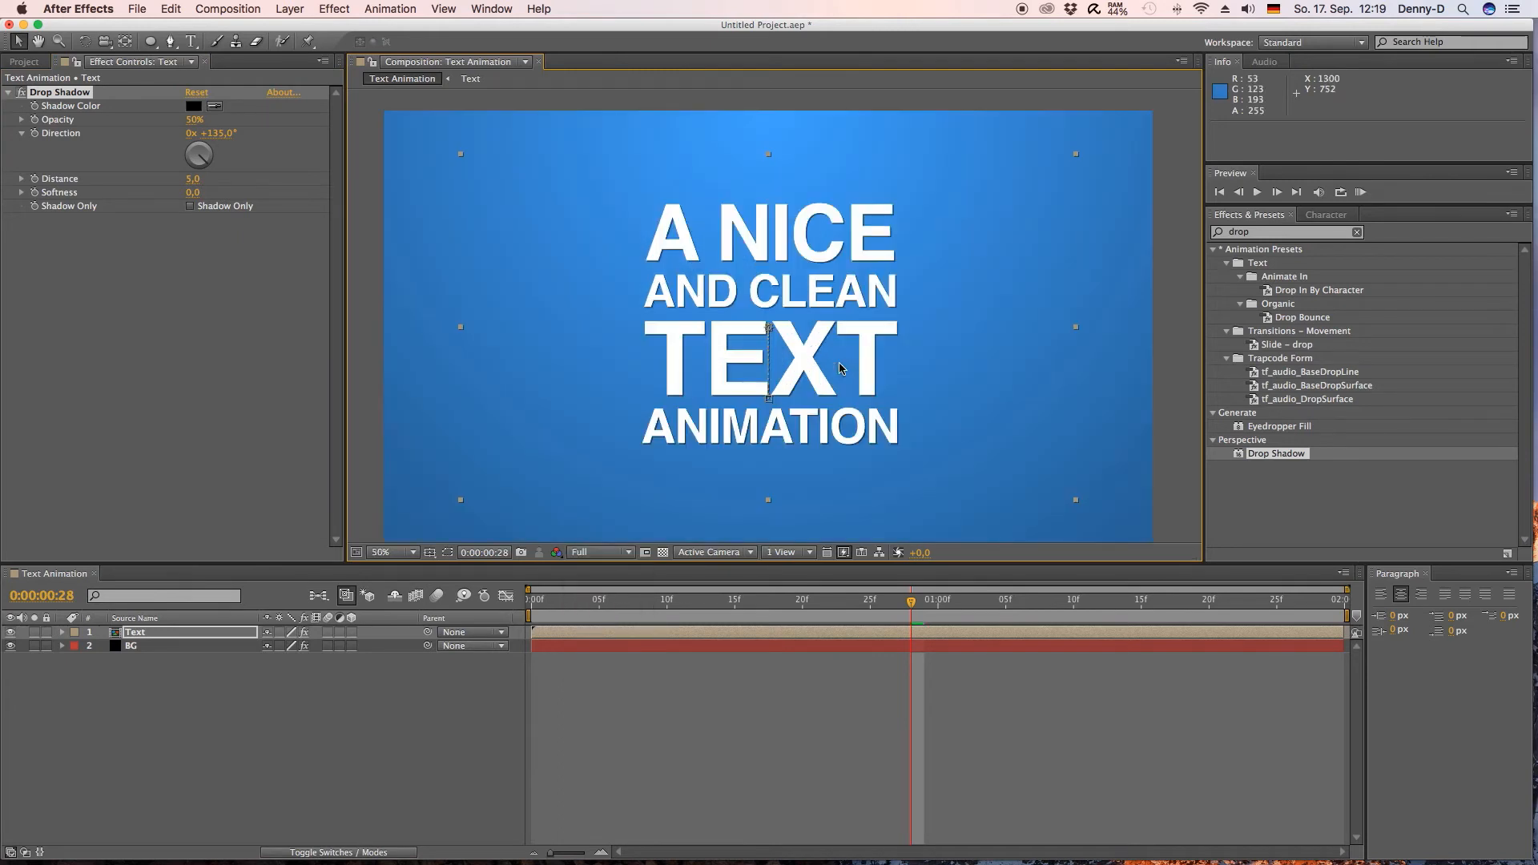
left_click(213, 107)
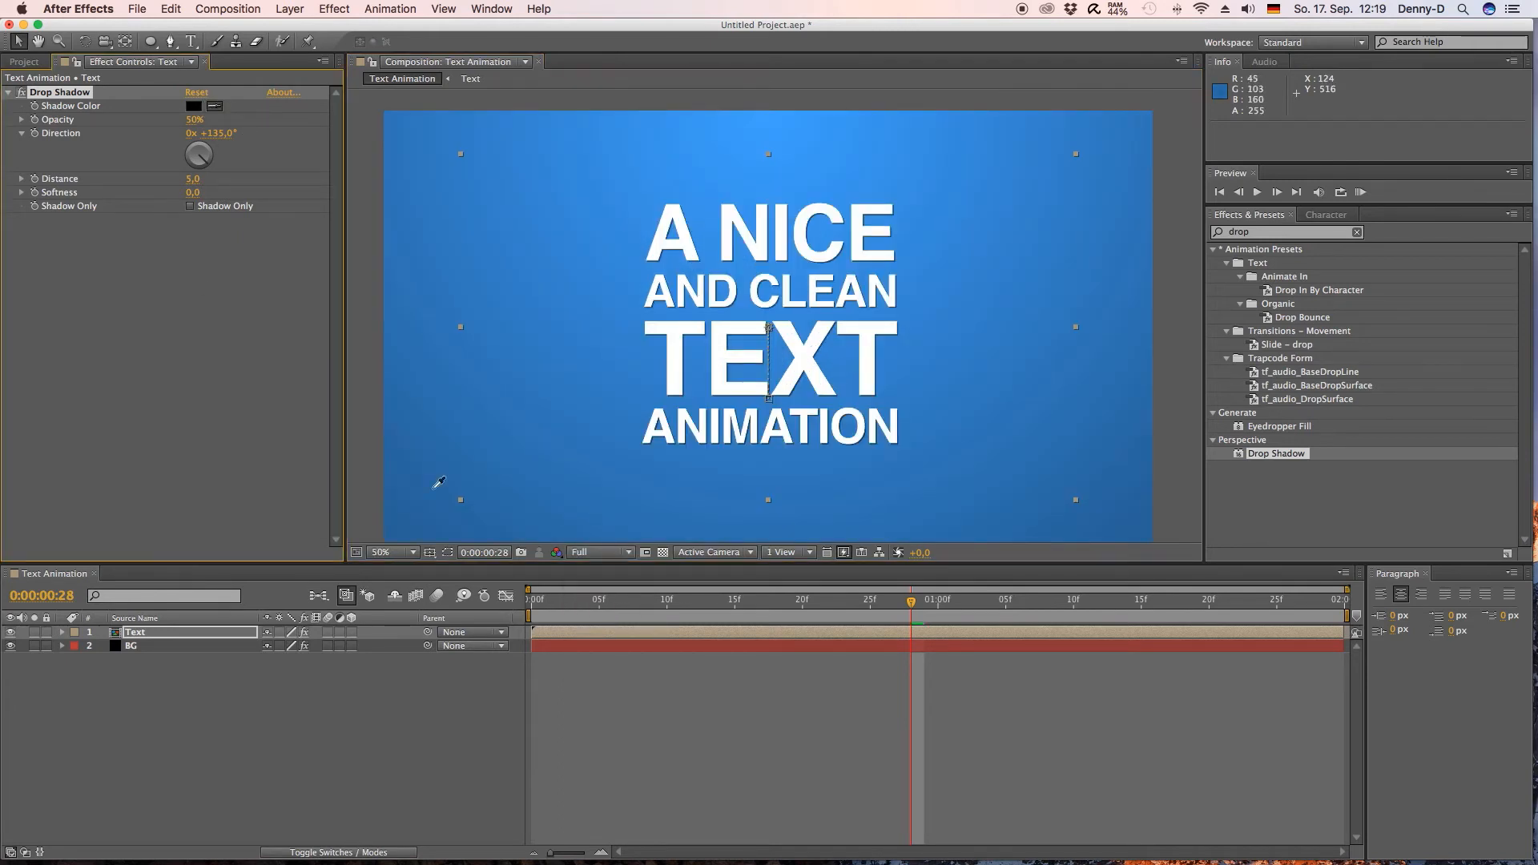
left_click(433, 488)
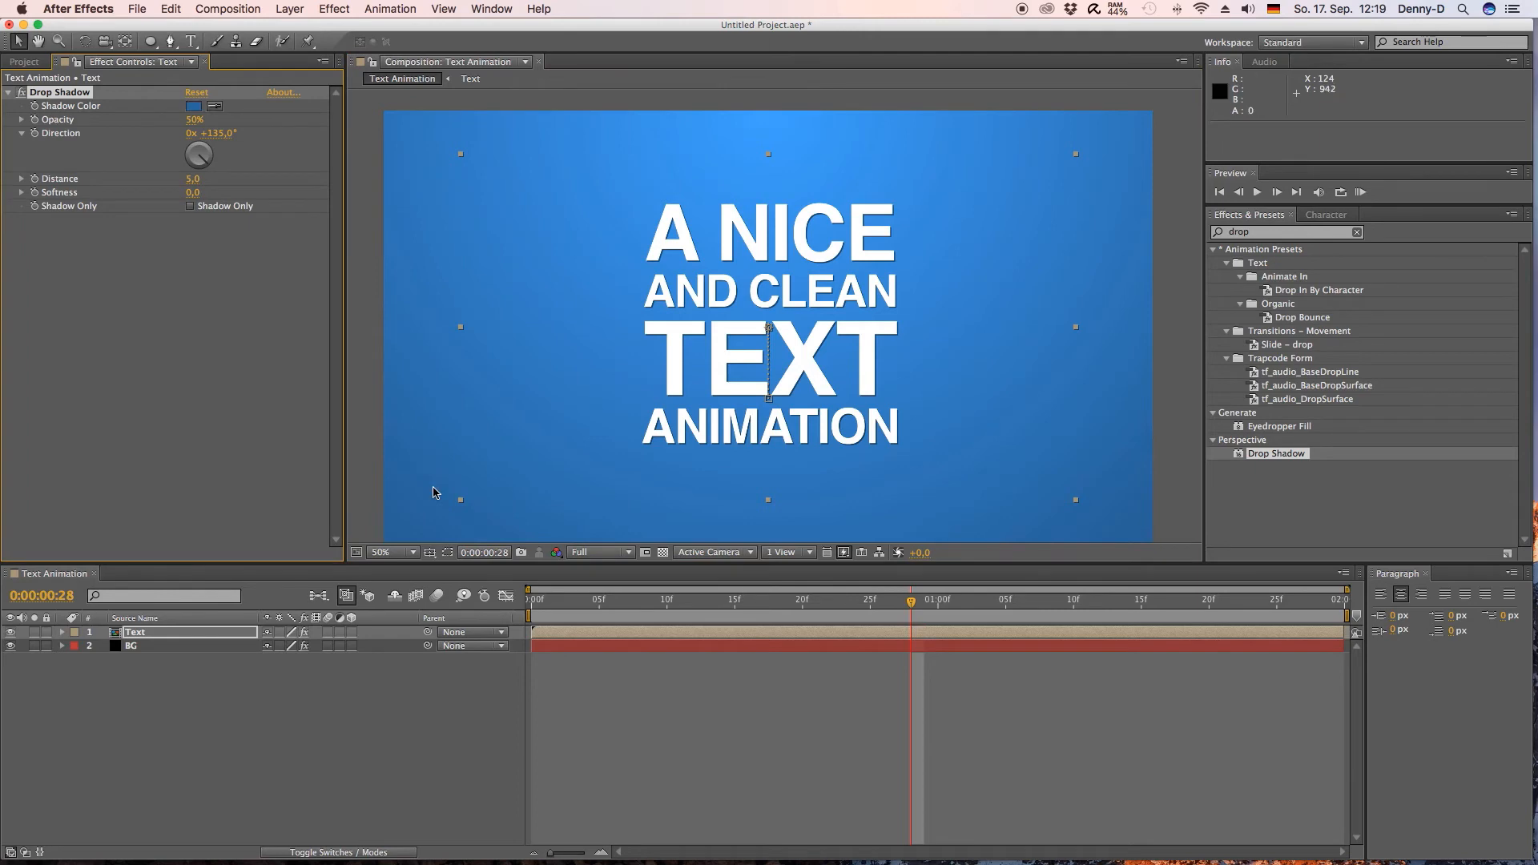
left_click(194, 105)
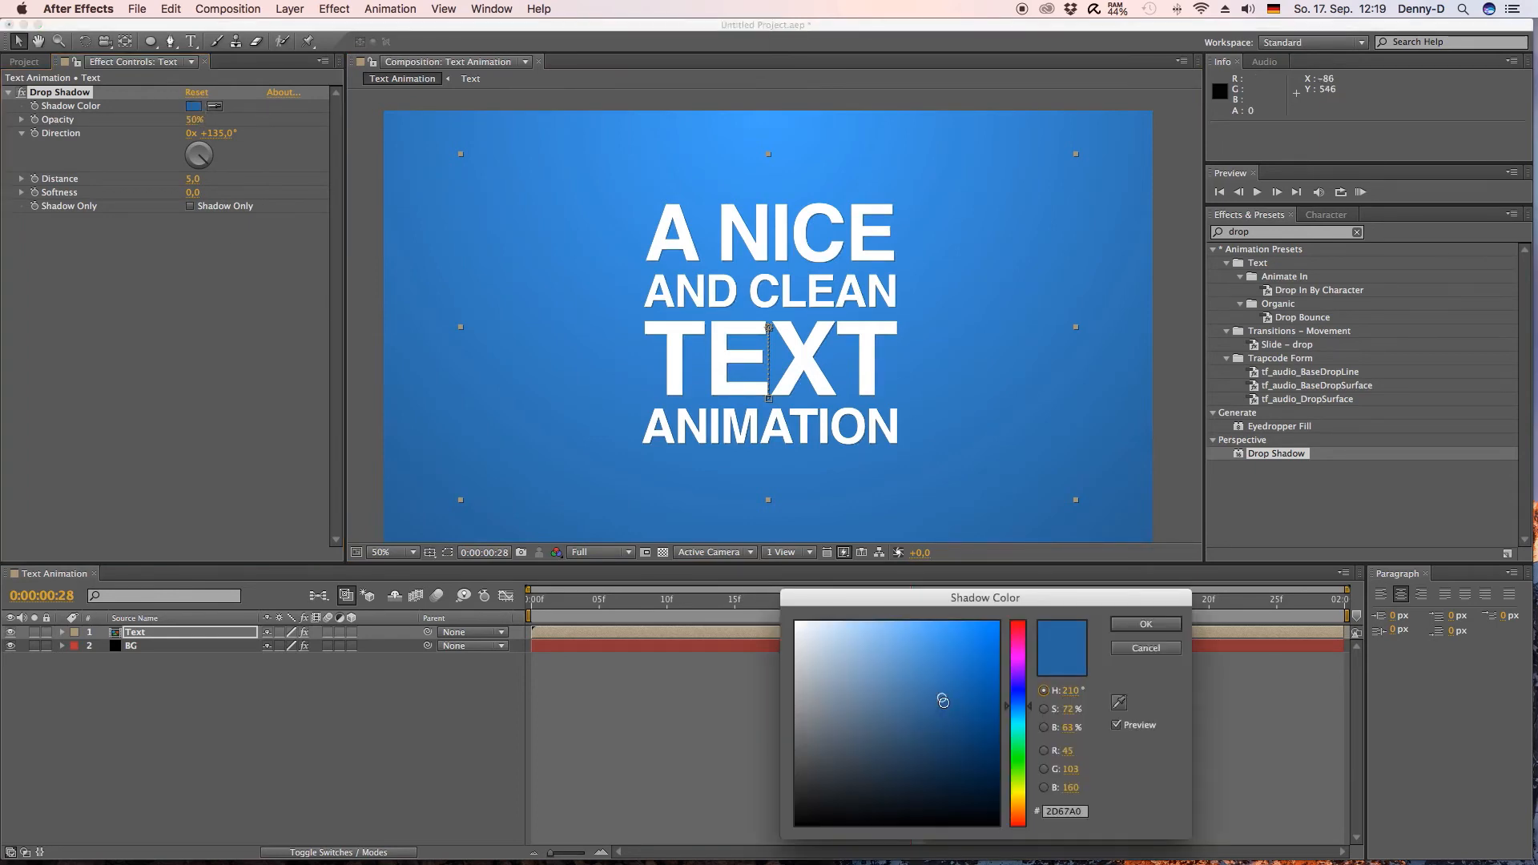
left_click_drag(942, 701, 943, 762)
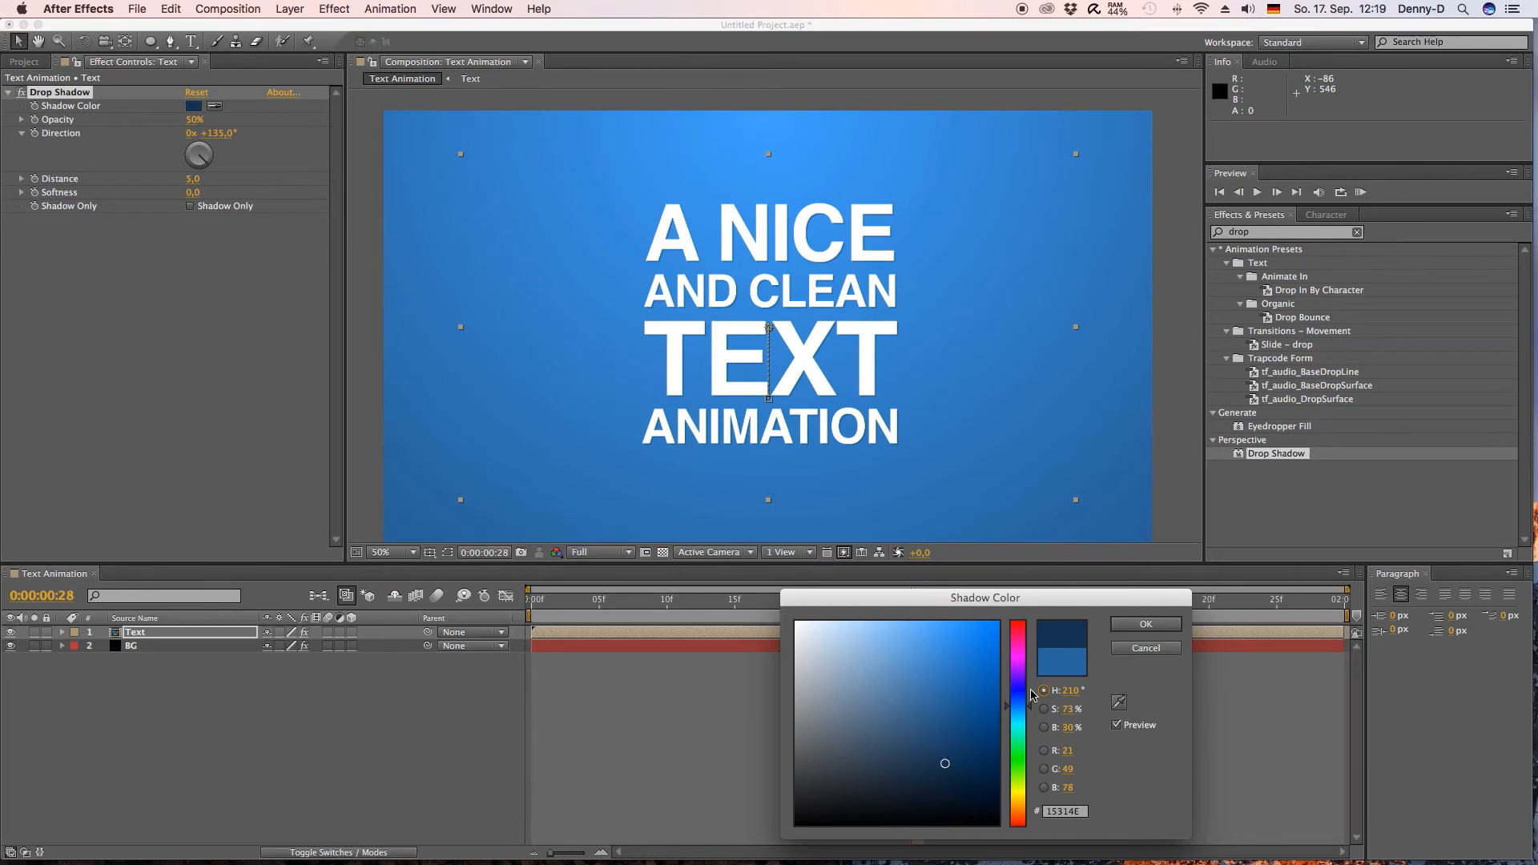
left_click(1146, 624)
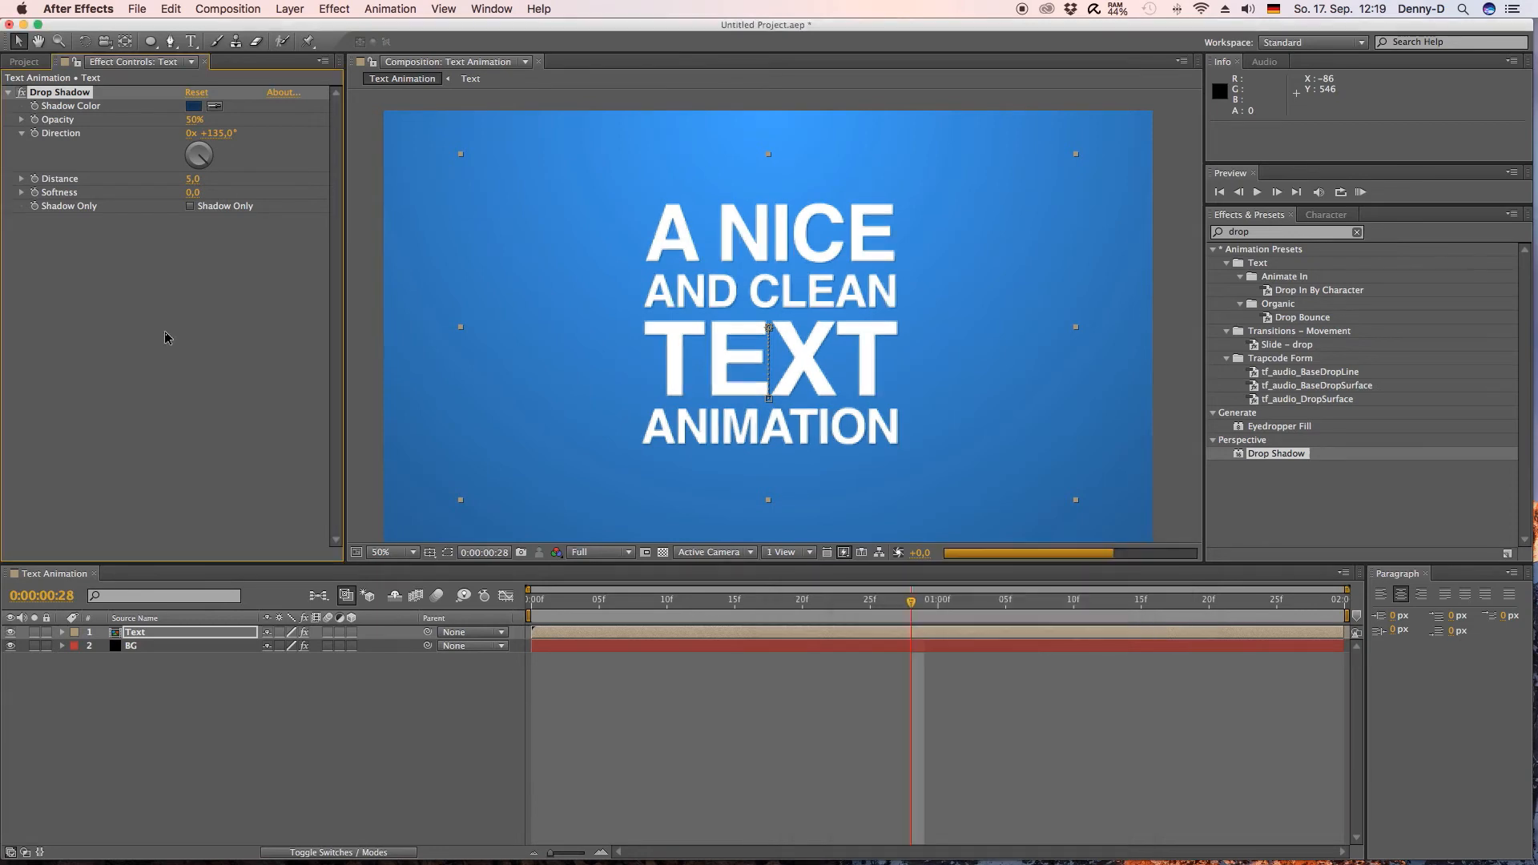
- Set the drop shadow's distance to 33 and softness to 170, and play the animation from the start
left_click_drag(191, 184, 327, 198)
left_click(321, 705)
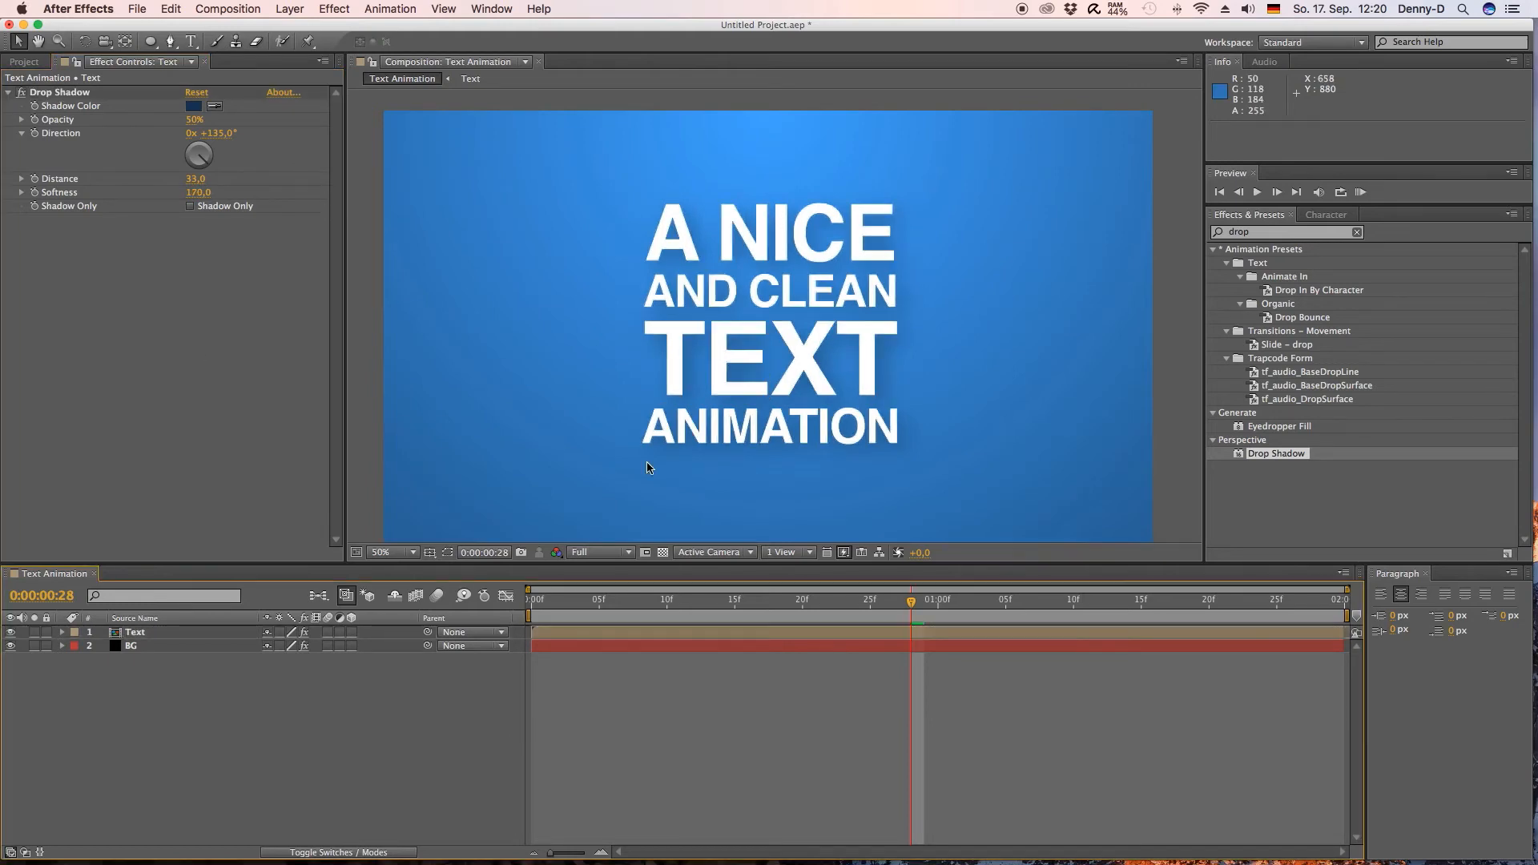
left_click_drag(917, 606, 479, 611)
key("space")
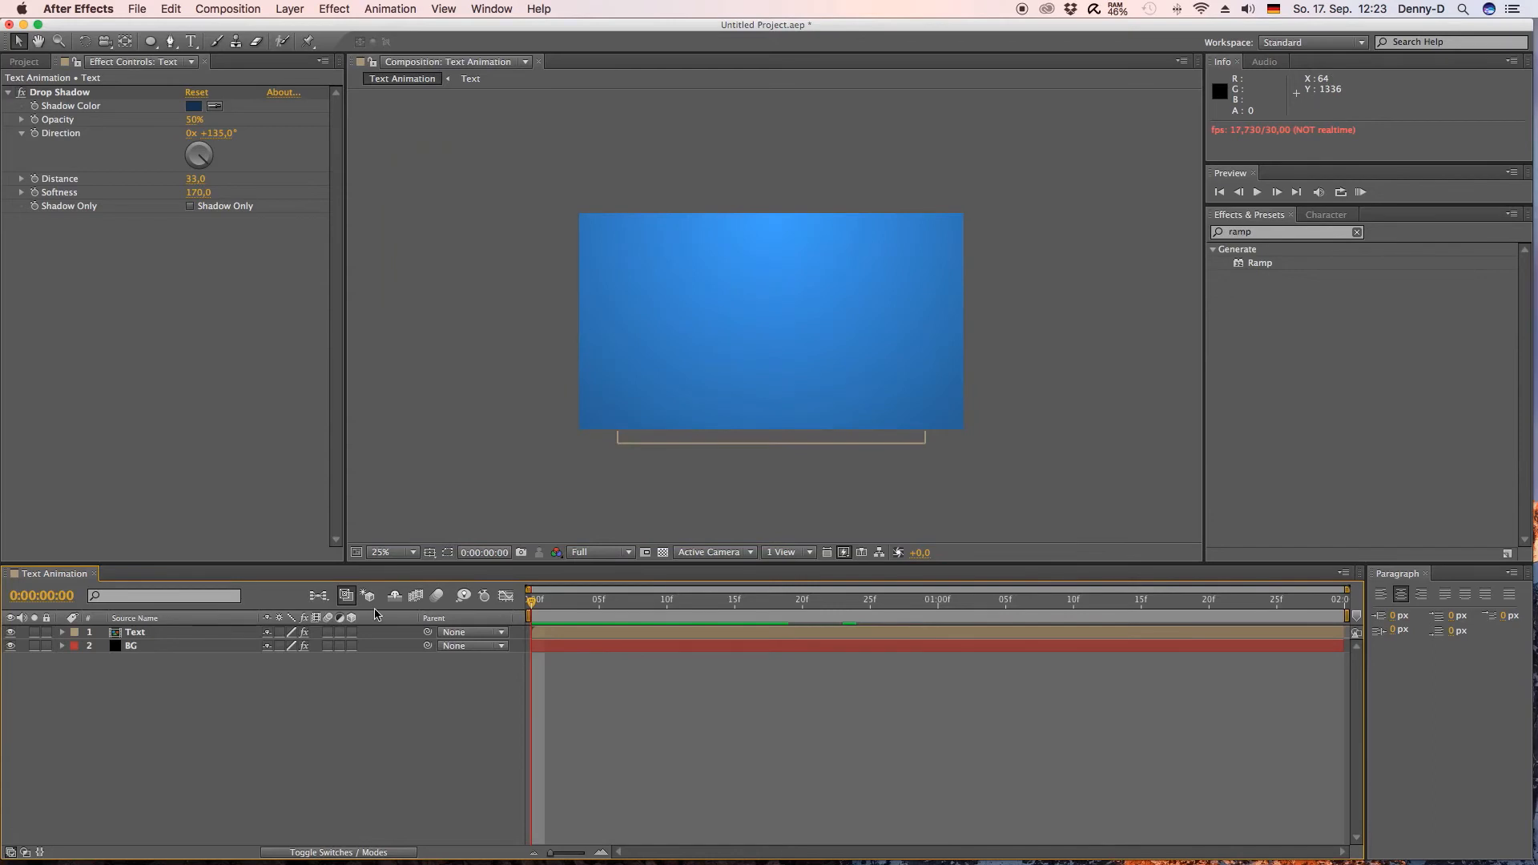
- Keyframe the Text layer's Scale from 80% at the start to 95% at 0:00:00:18 and preview the growth
left_click(163, 634)
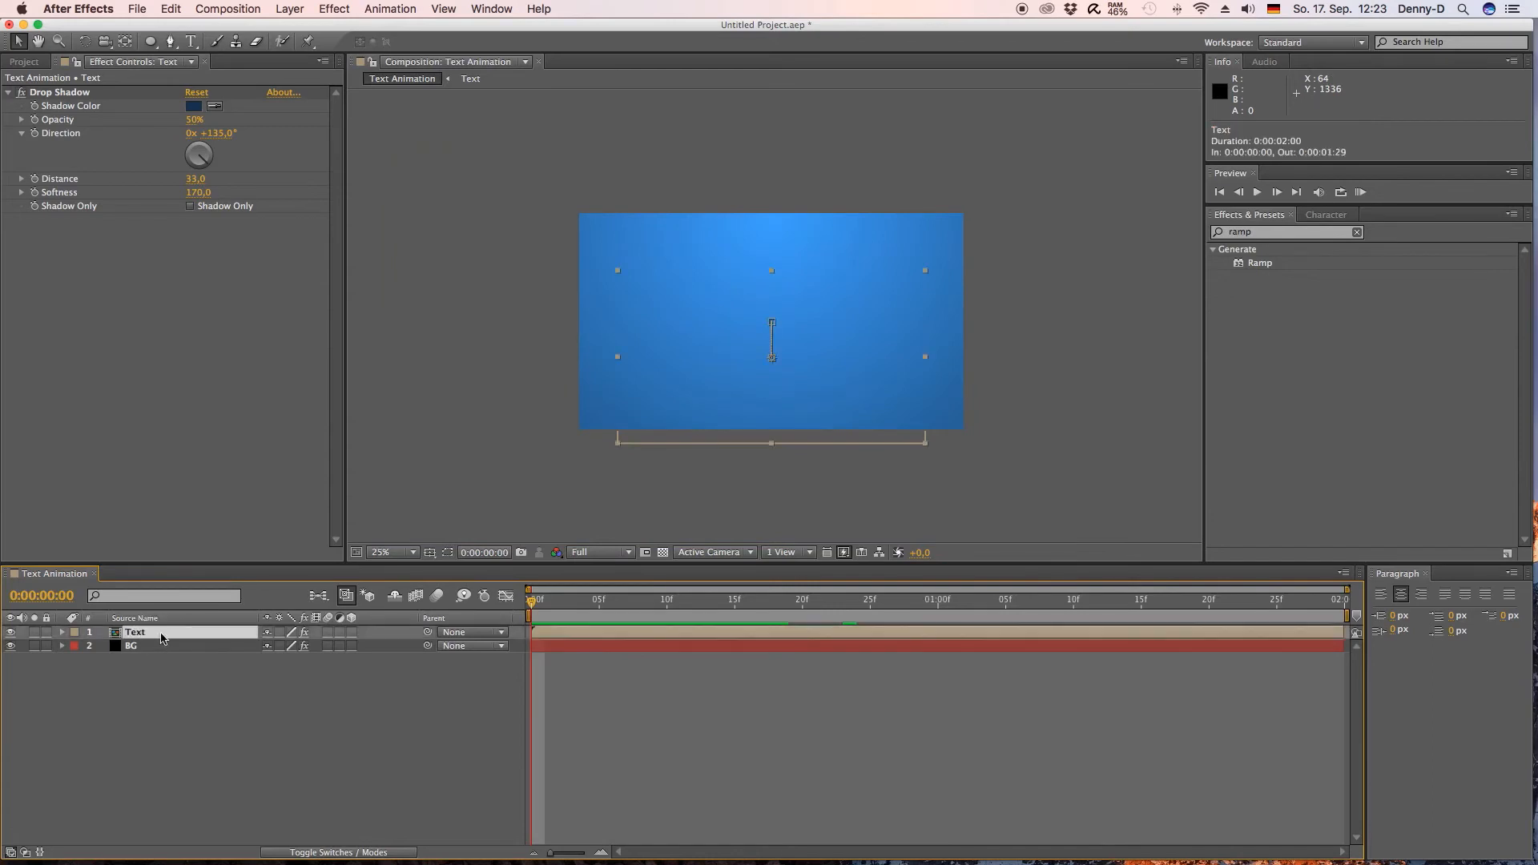
key("s")
left_click(103, 646)
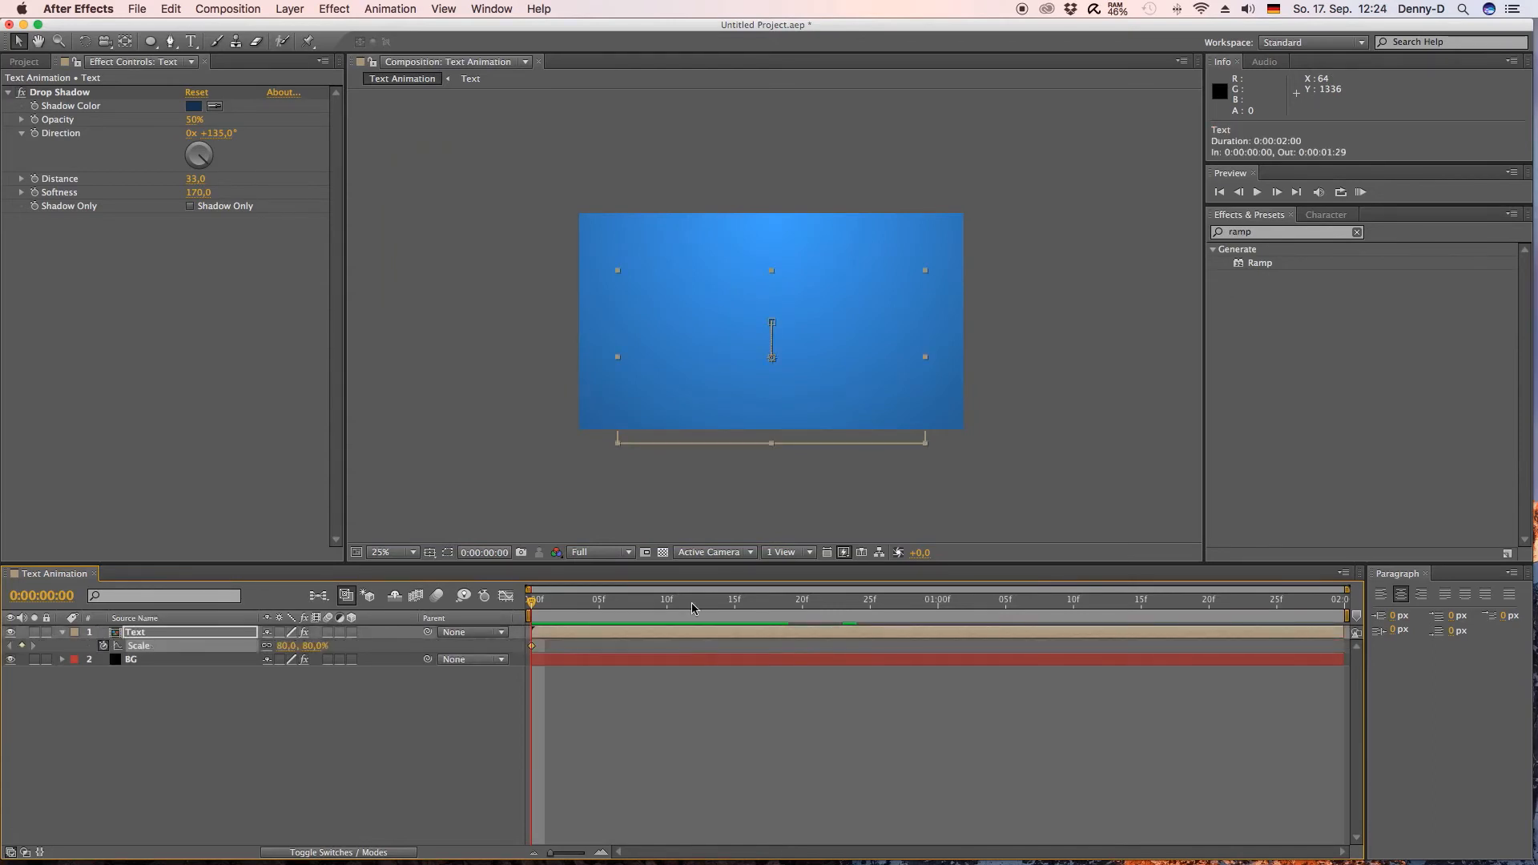
left_click_drag(690, 601, 771, 608)
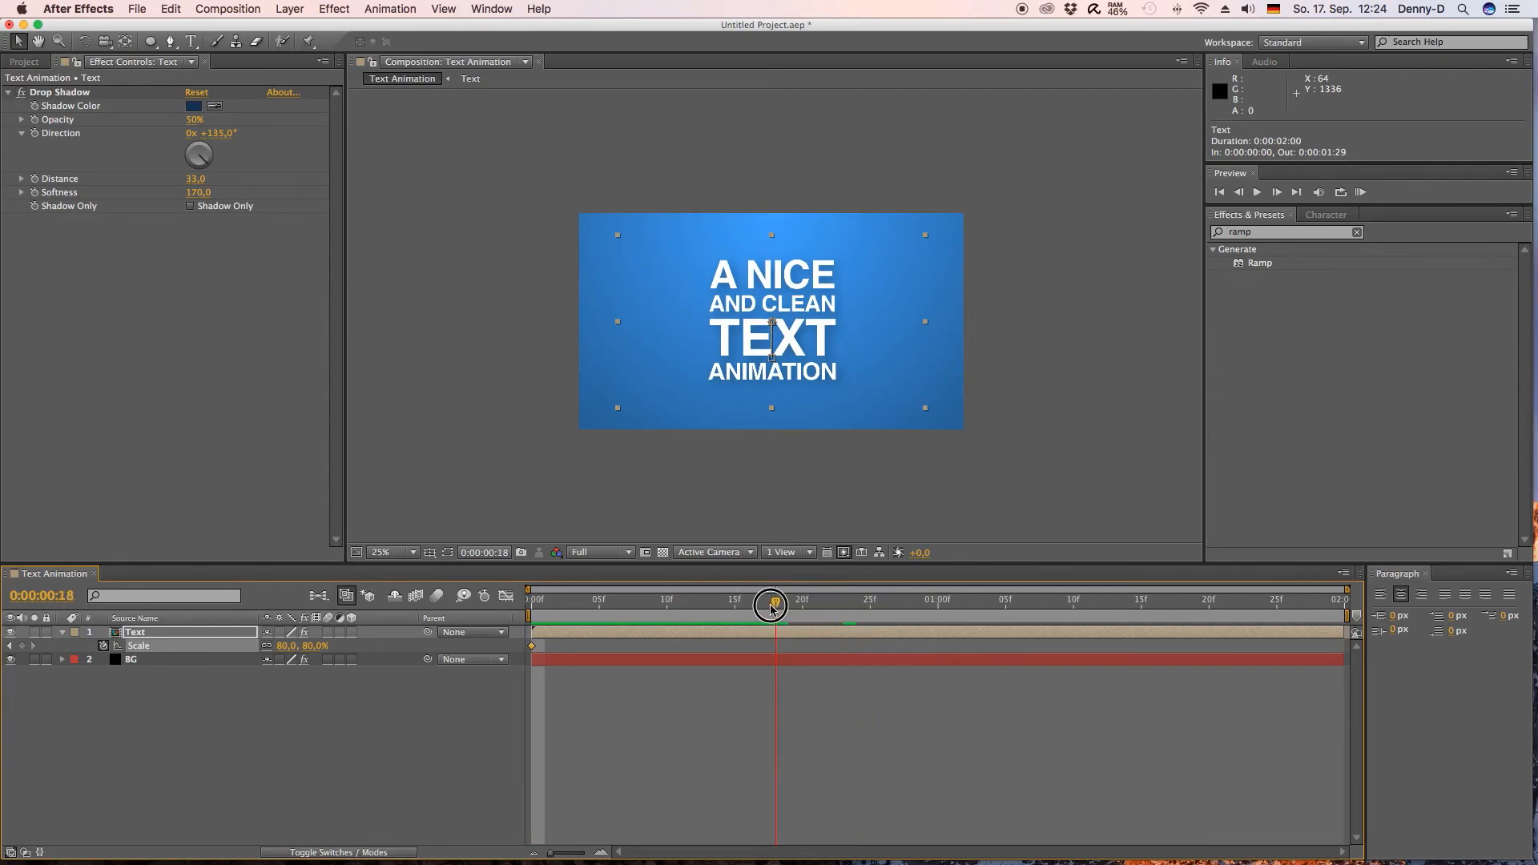
left_click_drag(309, 652, 321, 653)
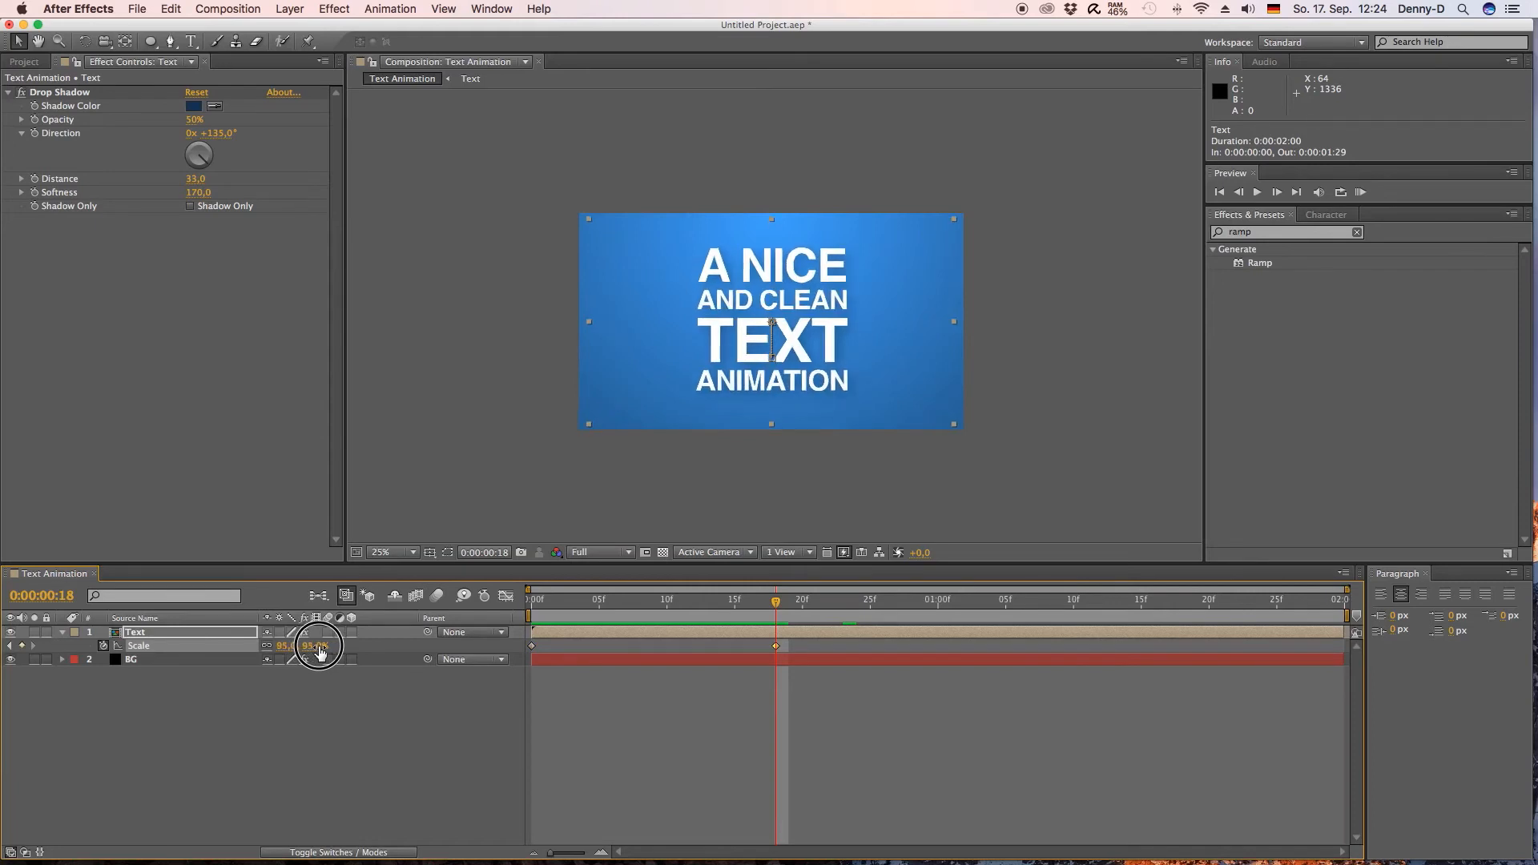
left_click(550, 705)
left_click_drag(777, 617, 531, 602)
key("space")
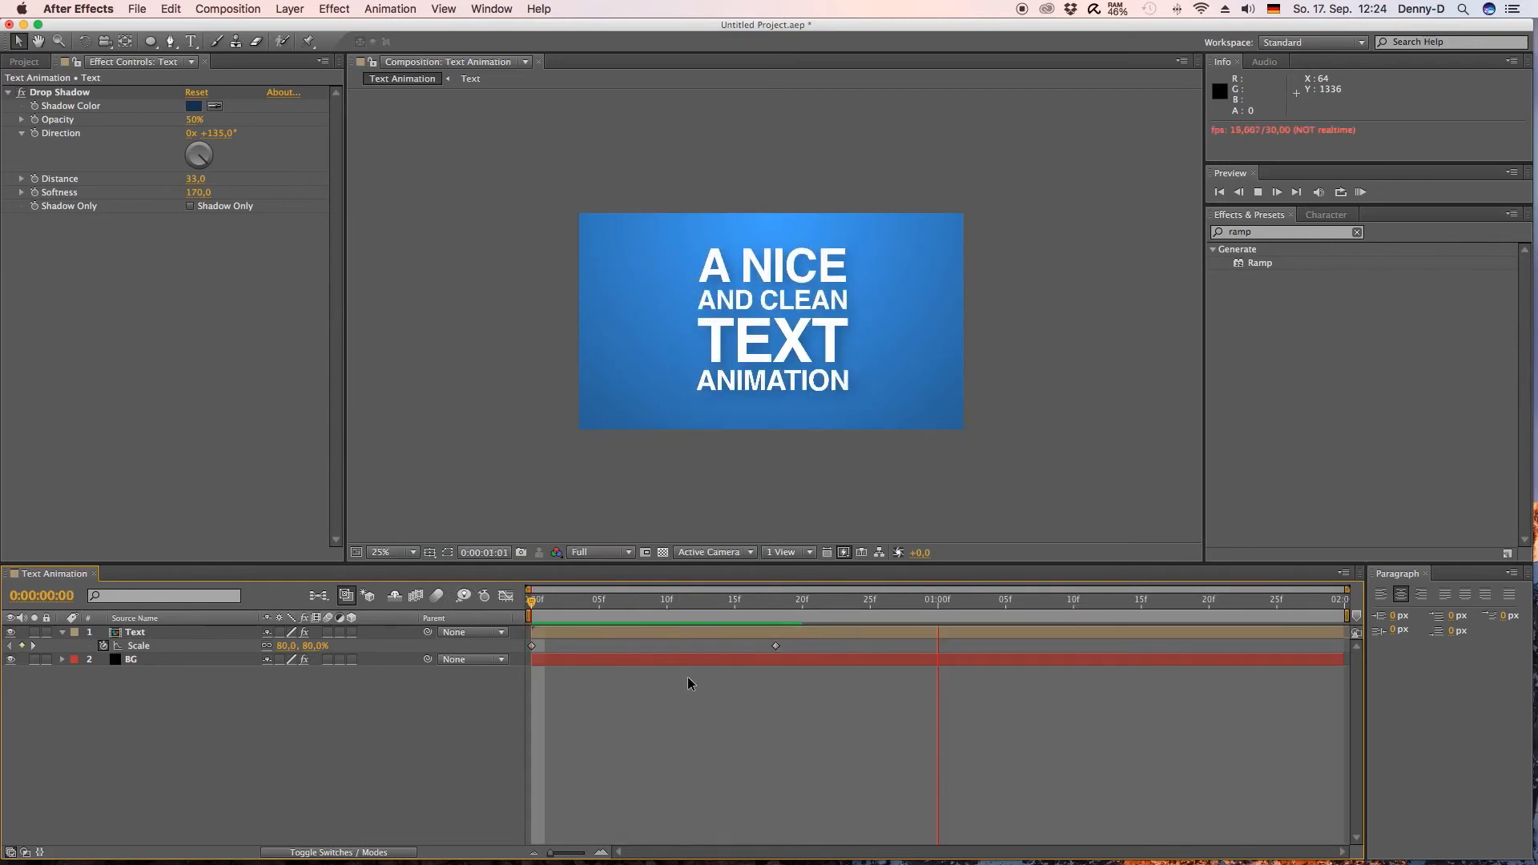
- Apply Easy Ease to the Text layer's 95% Scale keyframe and play the animation back from the start
right_click(775, 646)
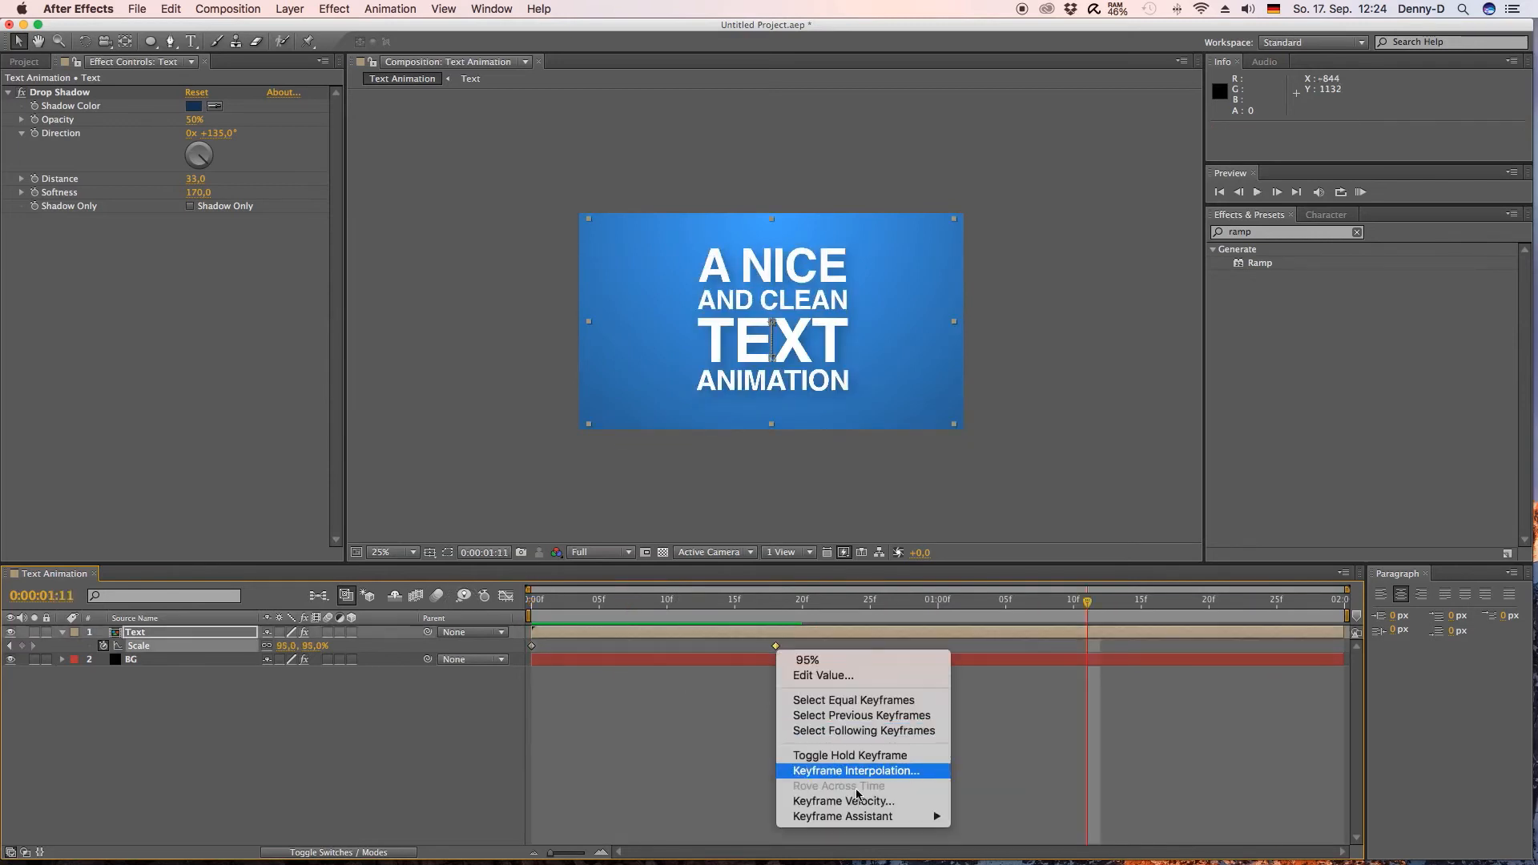
mouse_move(862, 819)
left_click(1021, 754)
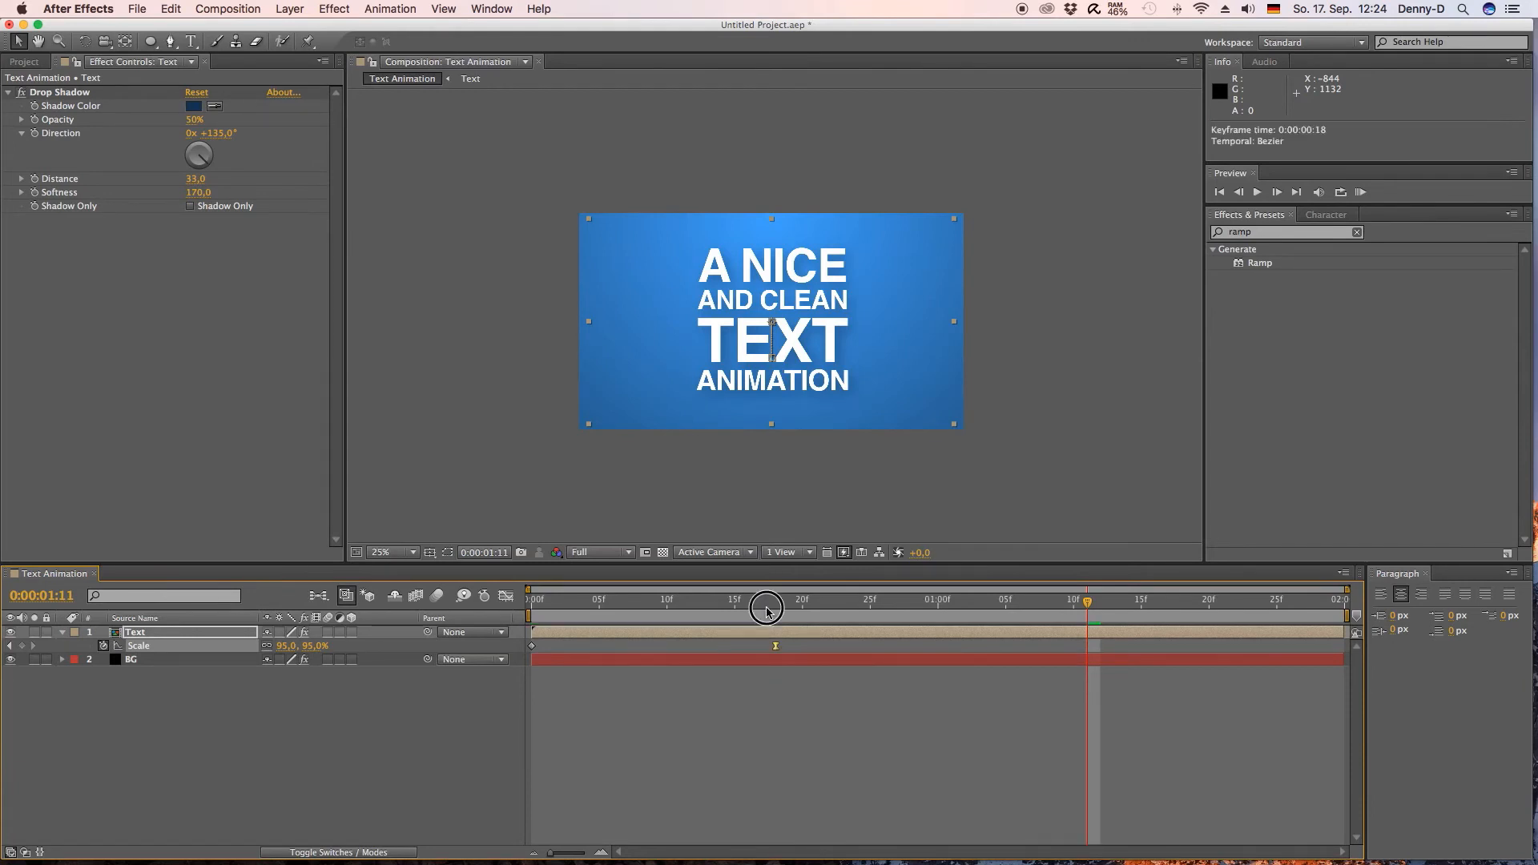
left_click_drag(767, 608, 510, 608)
key("space")
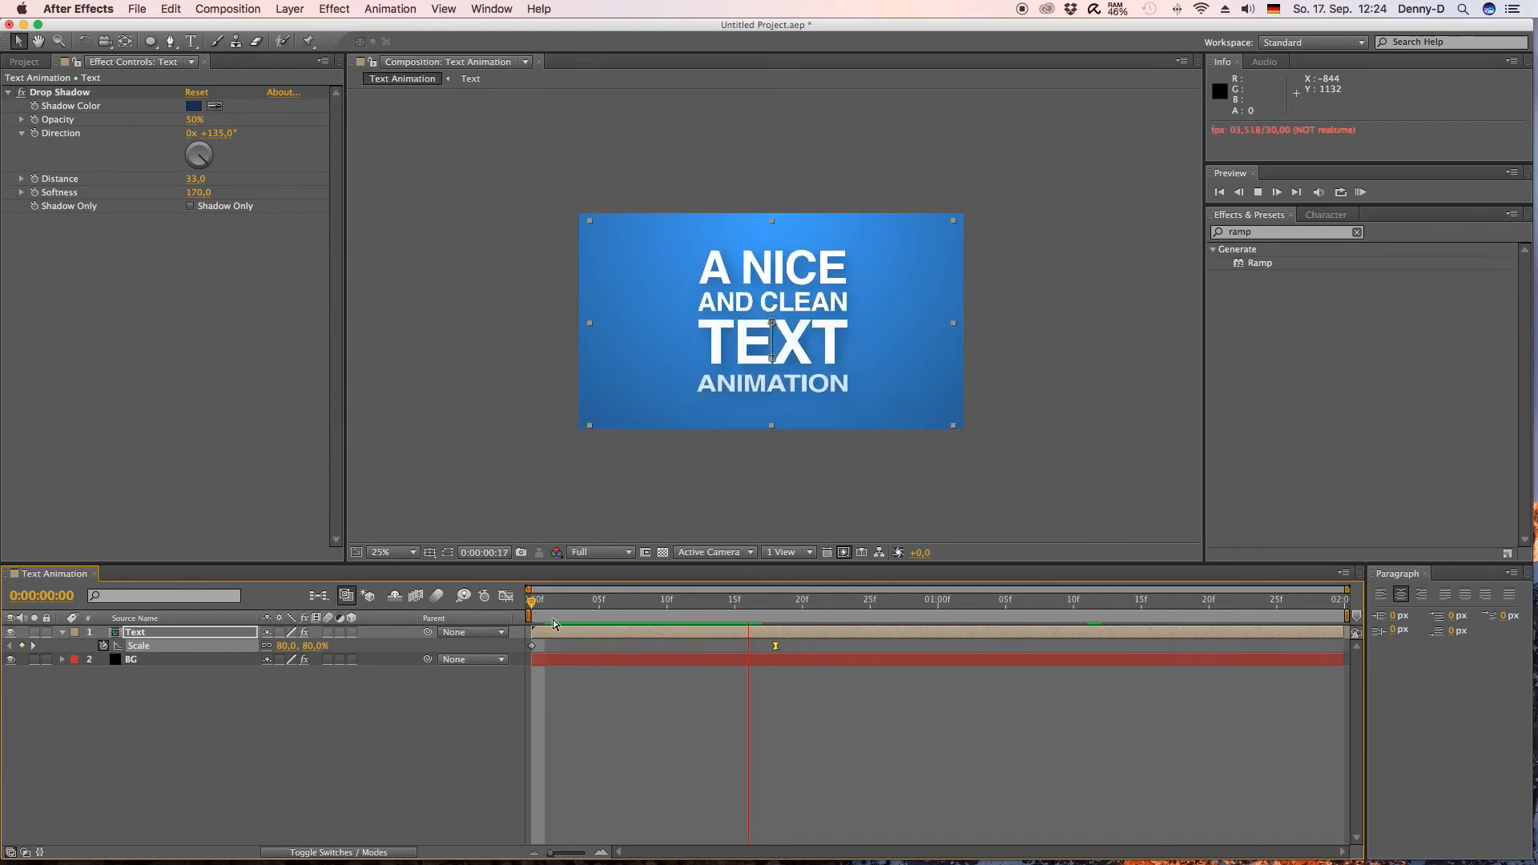
key("space")
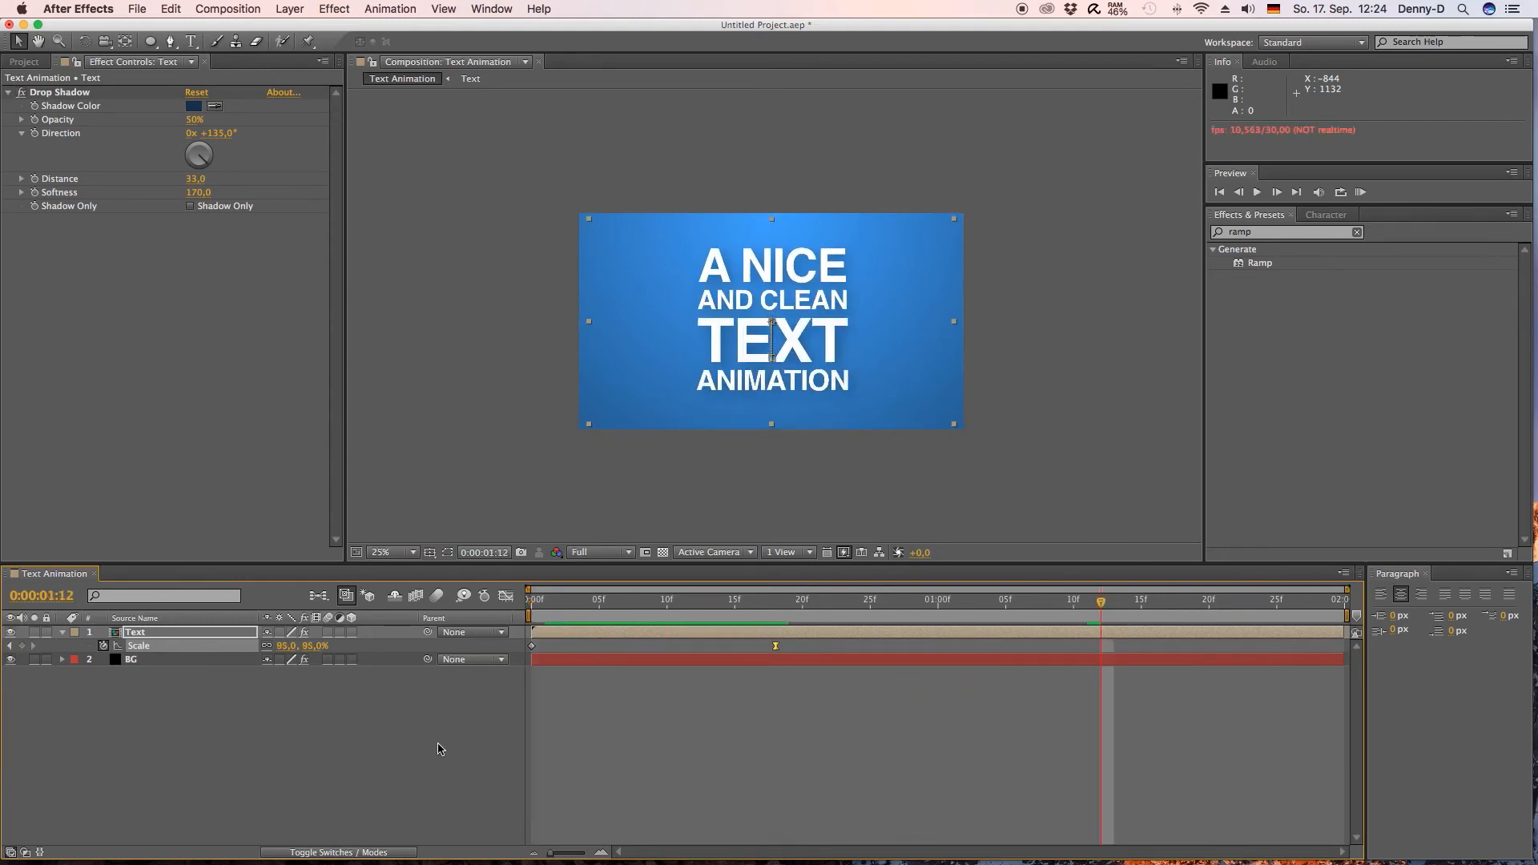
key("space")
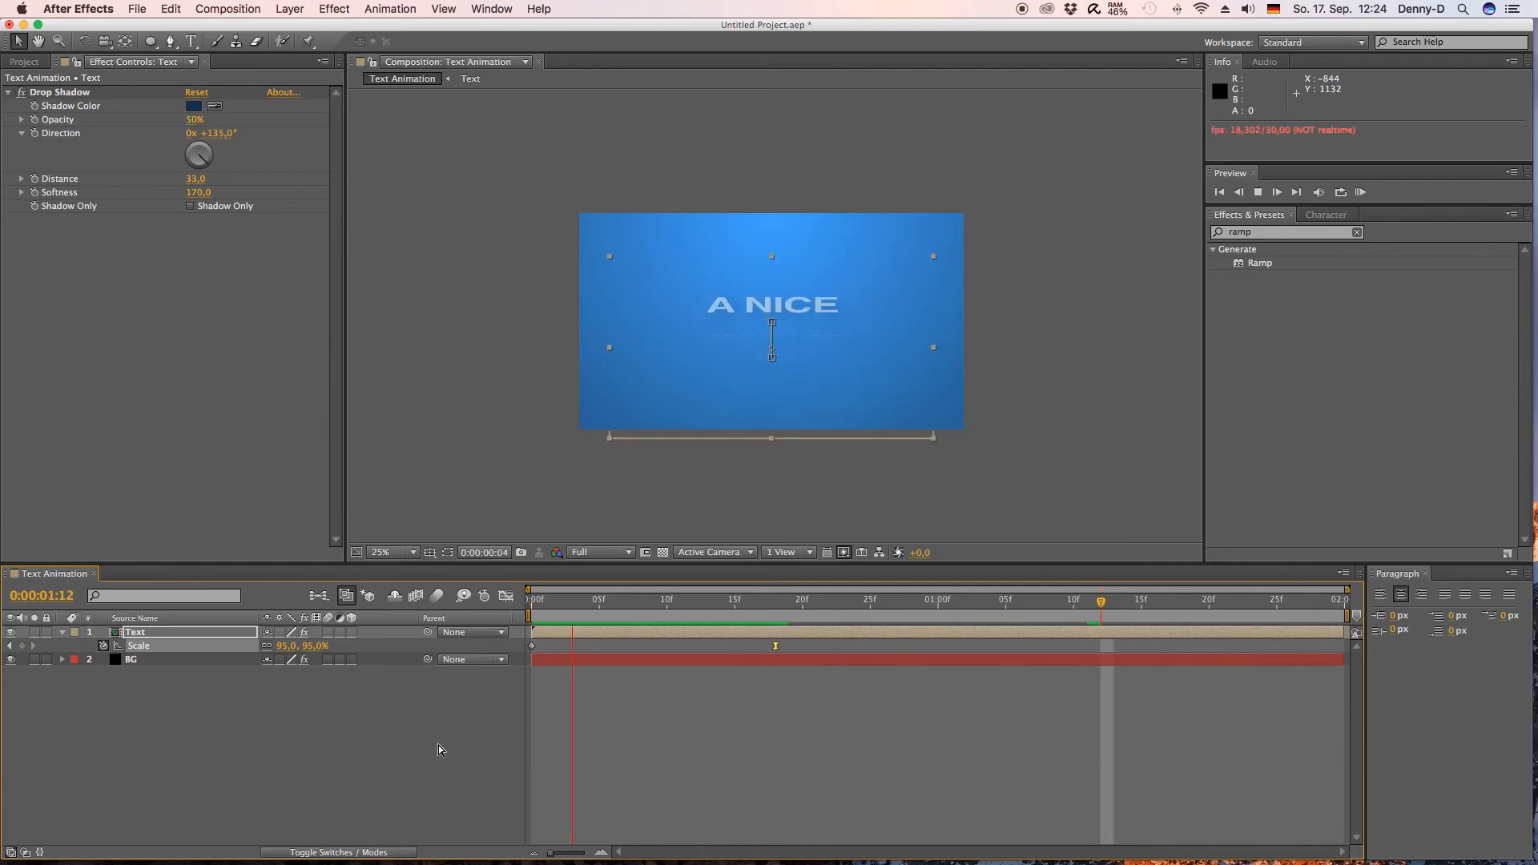
key("space")
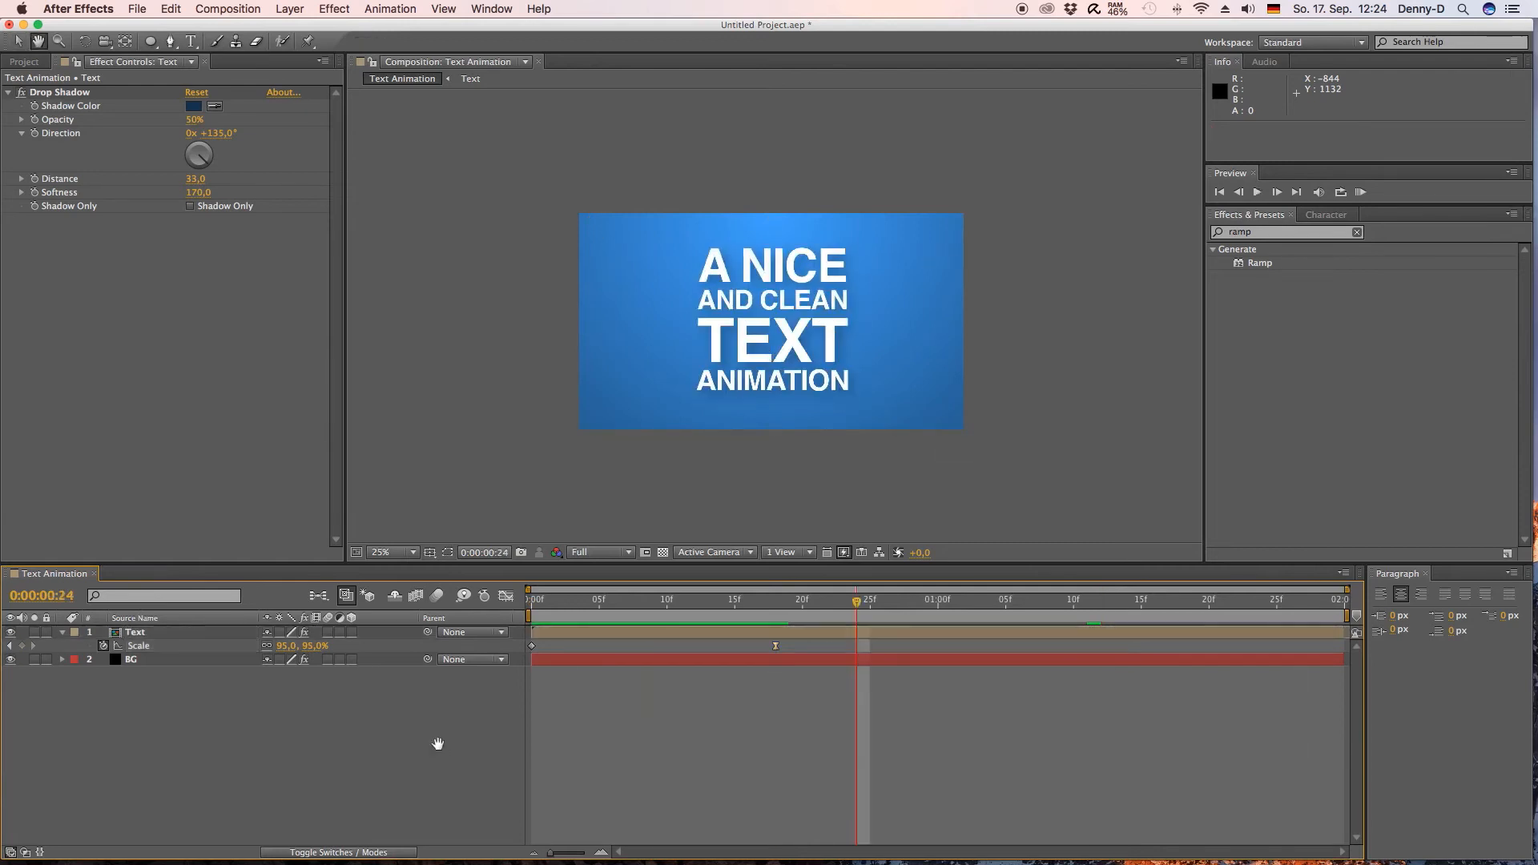
key("space")
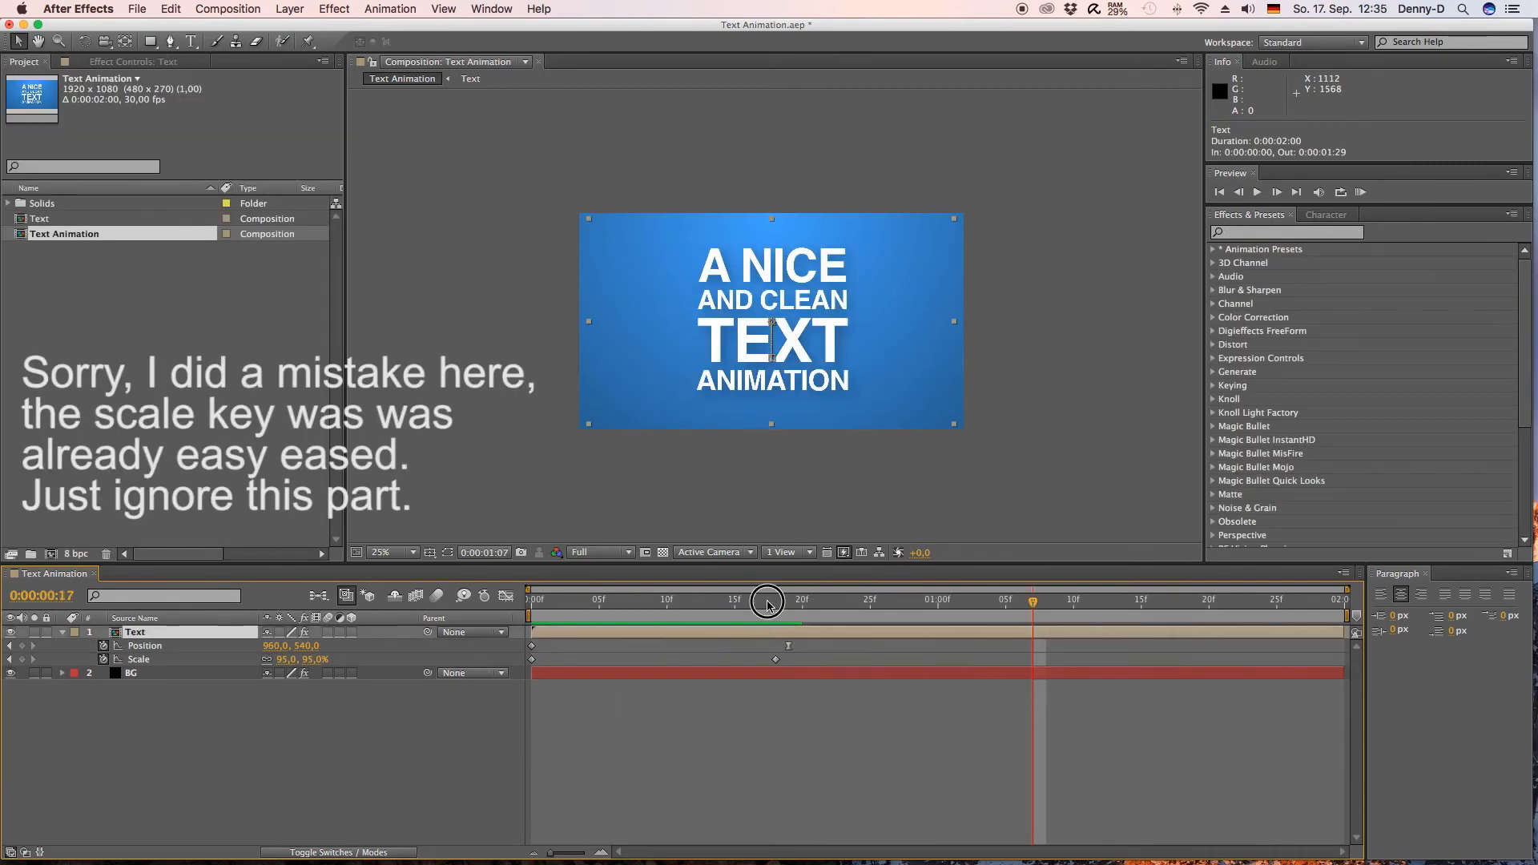
- Move the 95% Scale keyframe to 0:00:00:19 under the Position keyframe, apply Easy Ease to it, and preview from the start
mouse_move(767, 602)
left_mouse_down()
mouse_move(718, 601)
mouse_move(775, 603)
left_mouse_up()
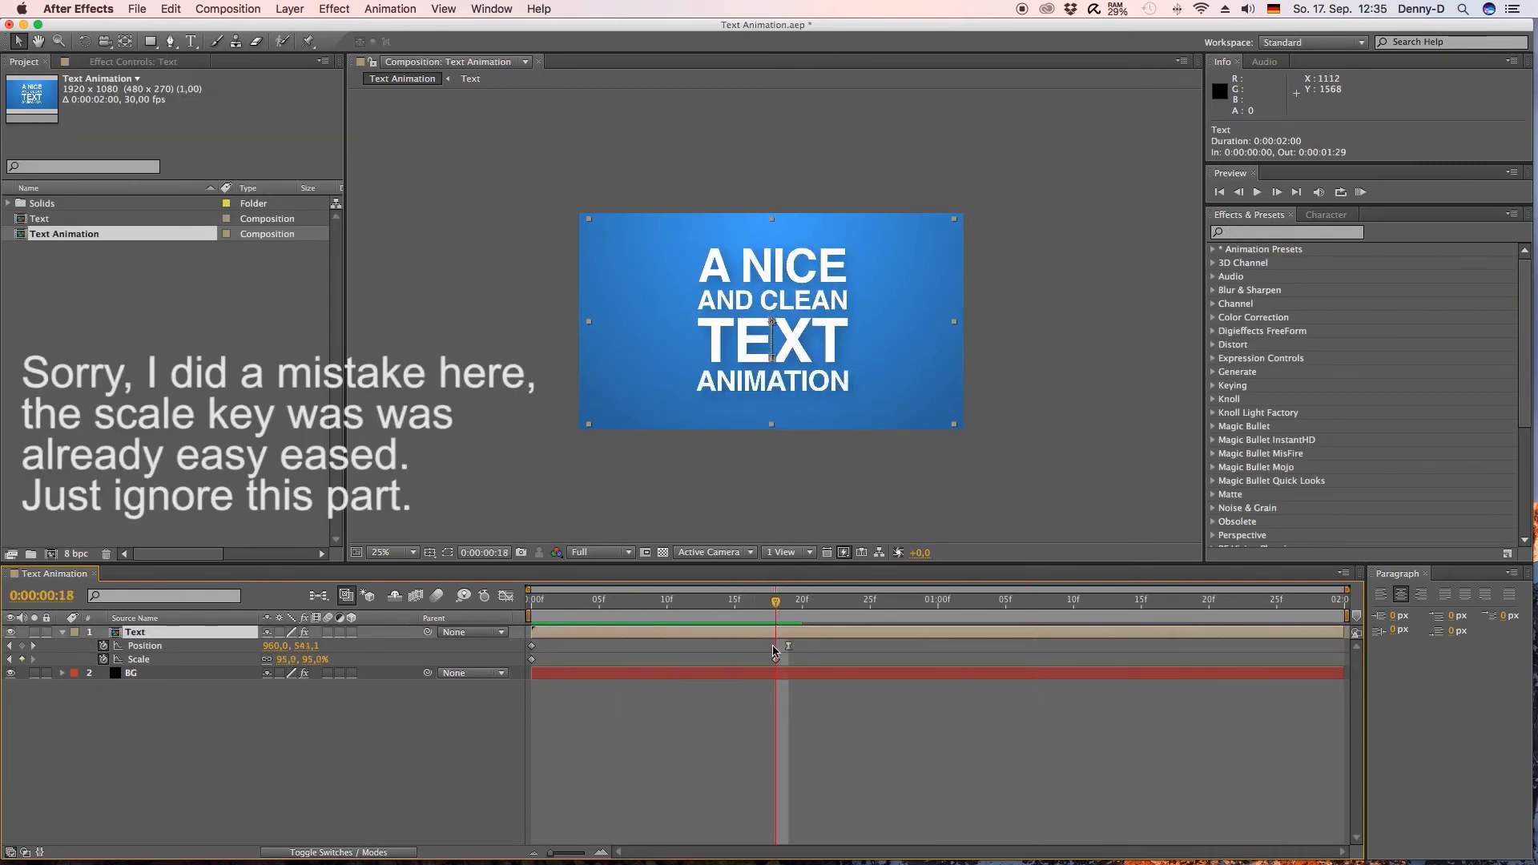
left_click_drag(776, 662, 789, 666)
right_click(788, 662)
mouse_move(862, 829)
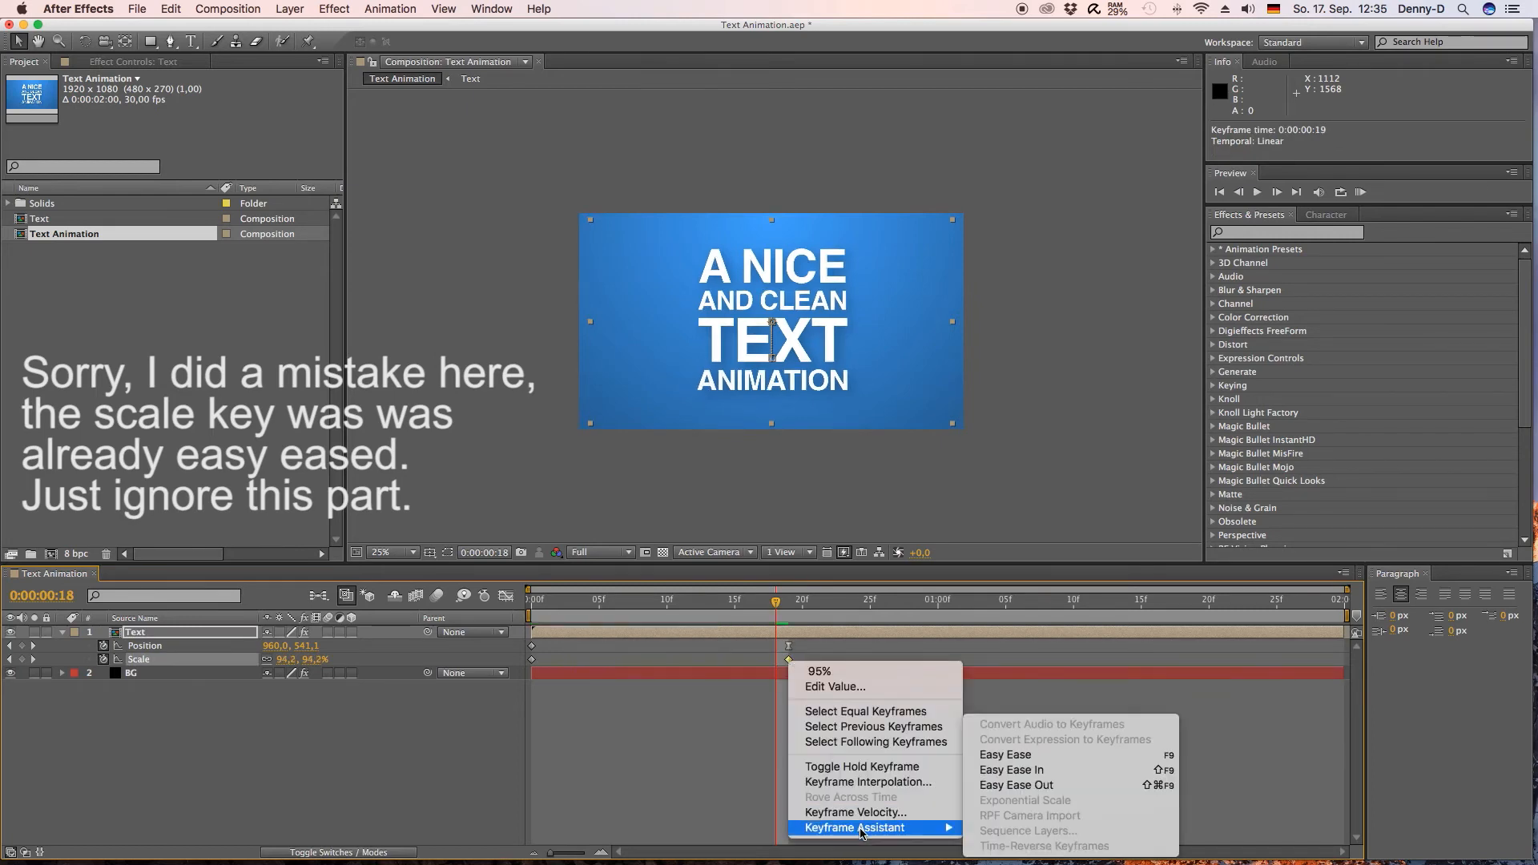
left_click(998, 753)
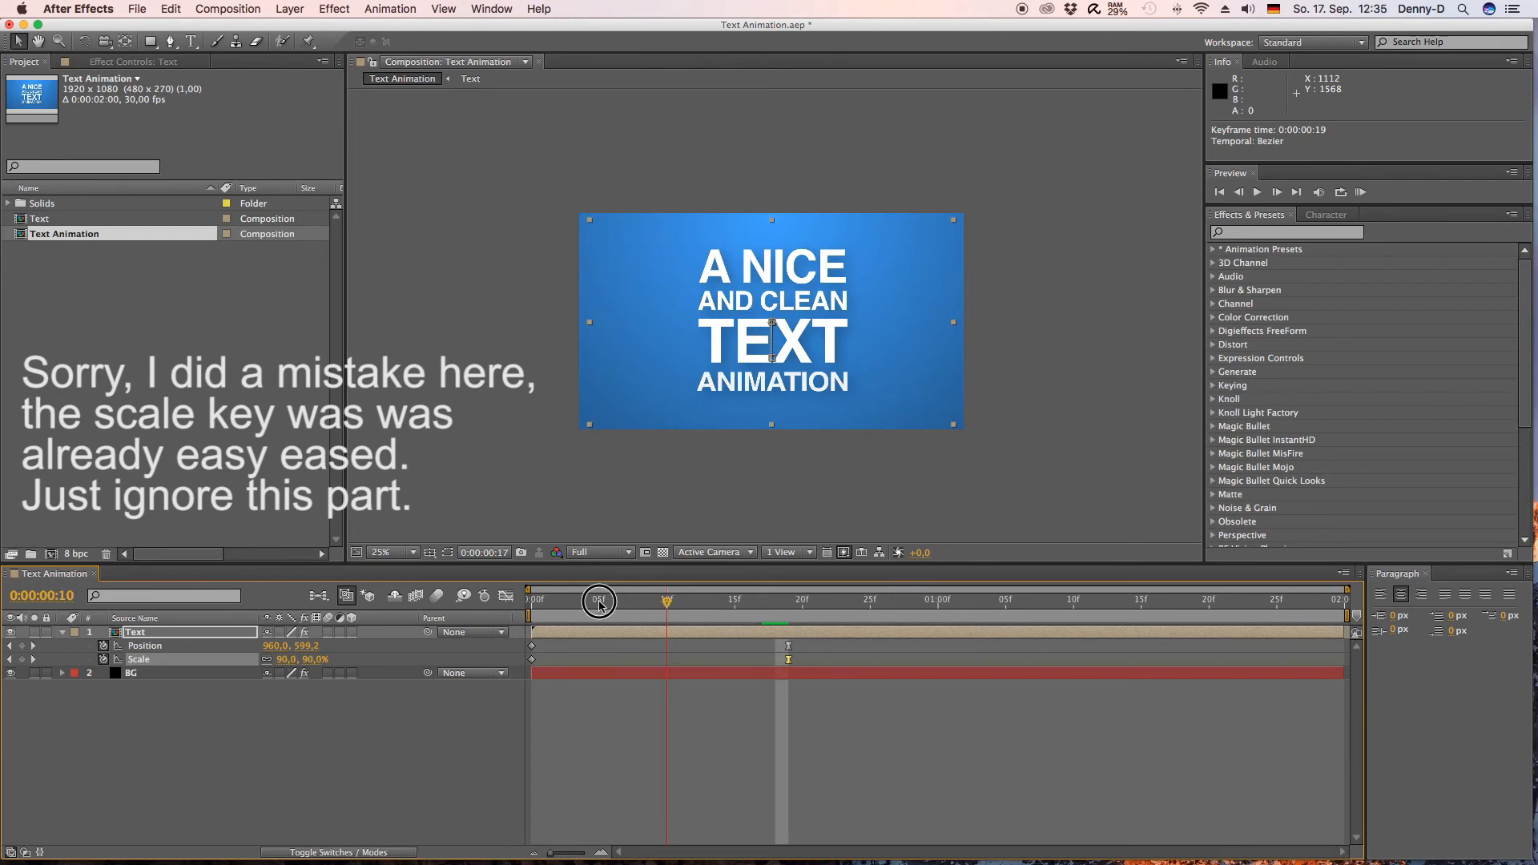
left_click_drag(598, 601, 531, 603)
key("space")
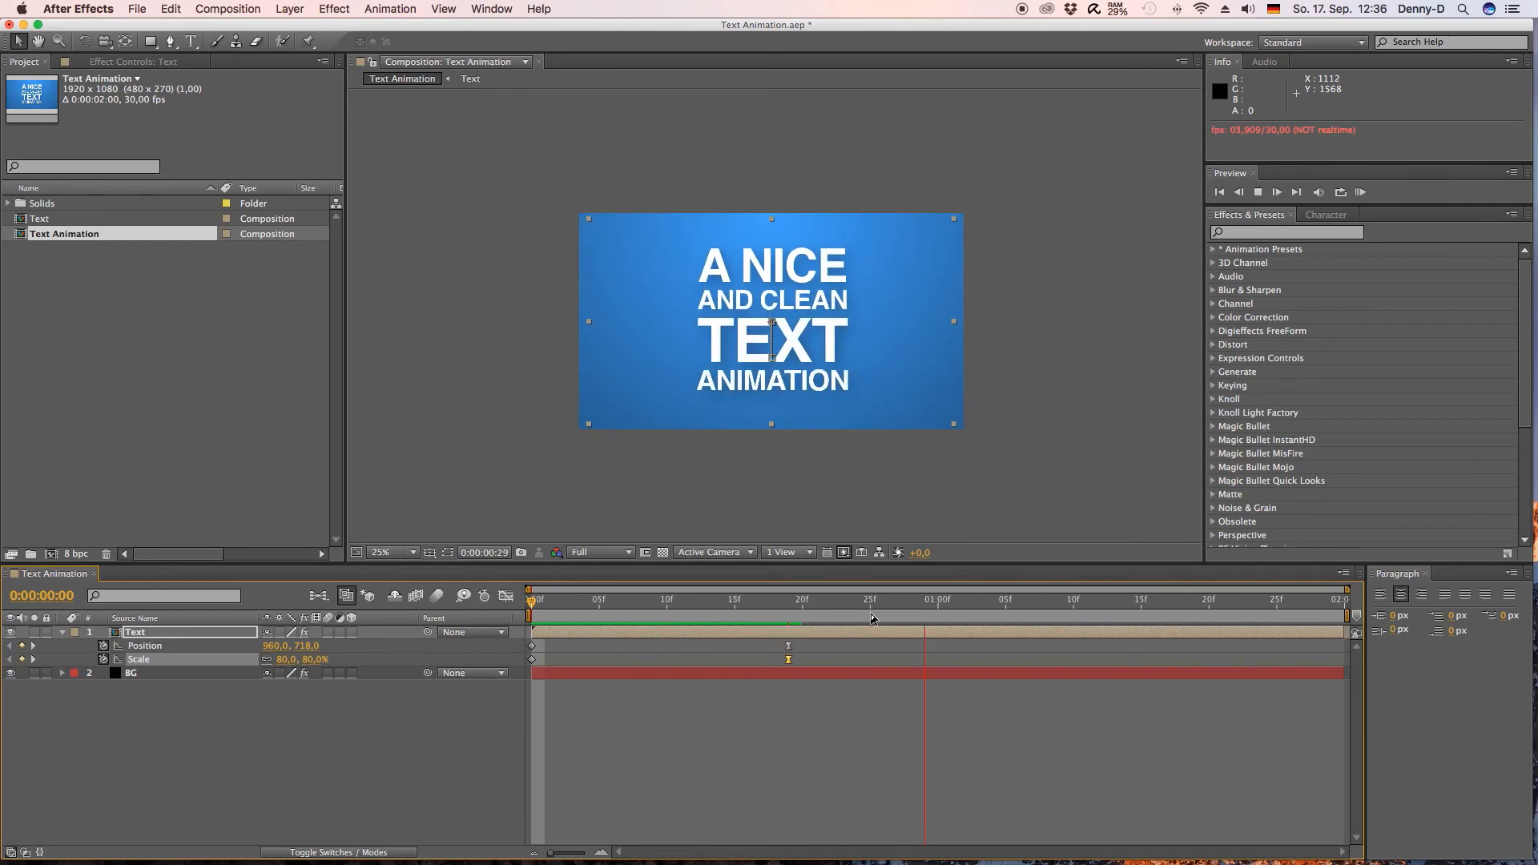
- Duplicate the Text layer's second Position and Scale keyframes at 0:00:01:14 to hold the text in place
left_click(1134, 602)
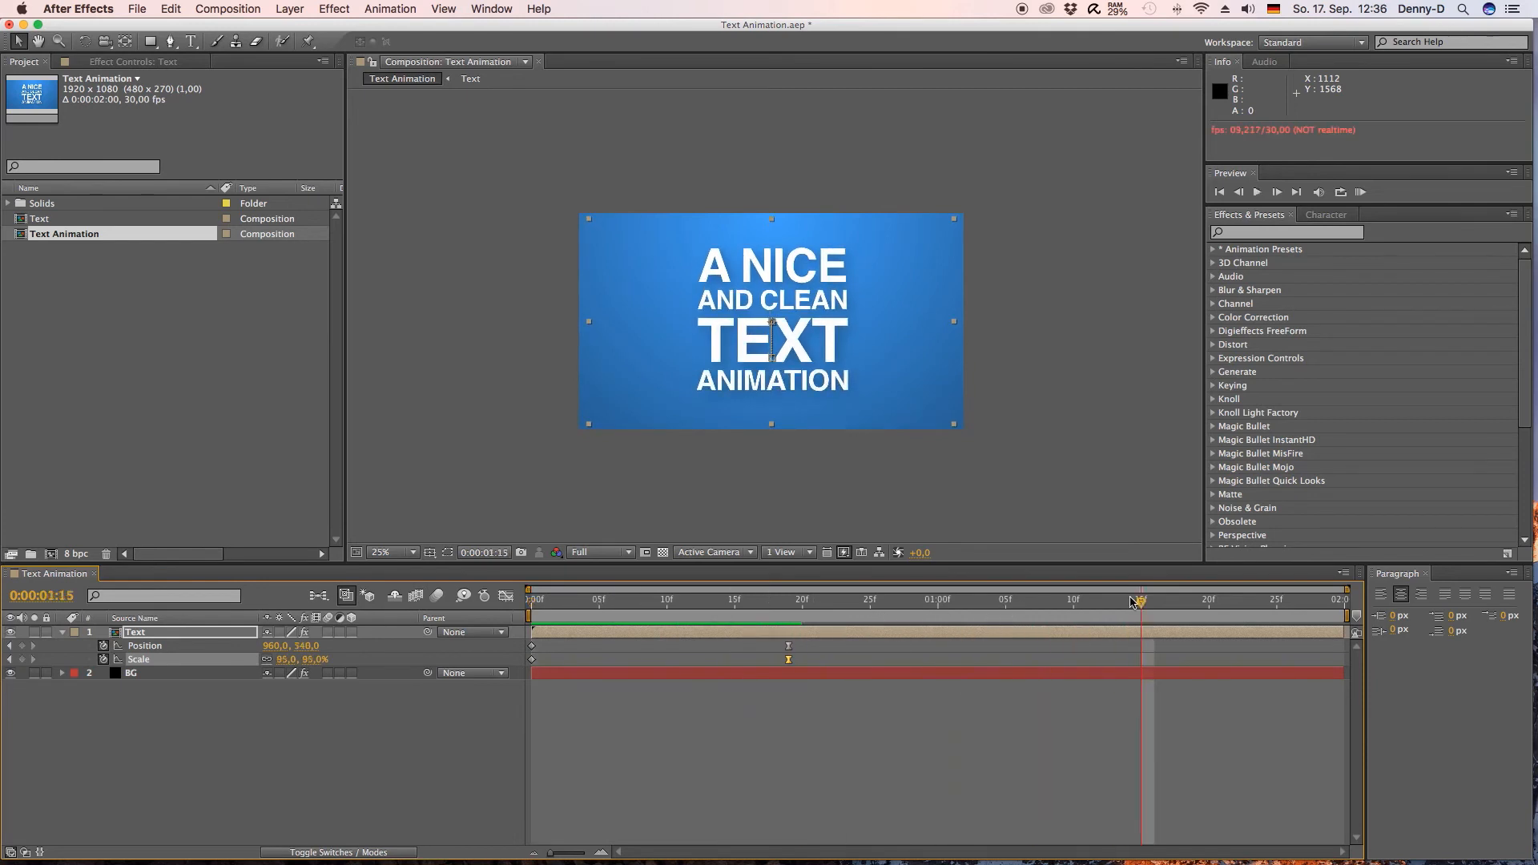
left_click_drag(1142, 600, 1127, 604)
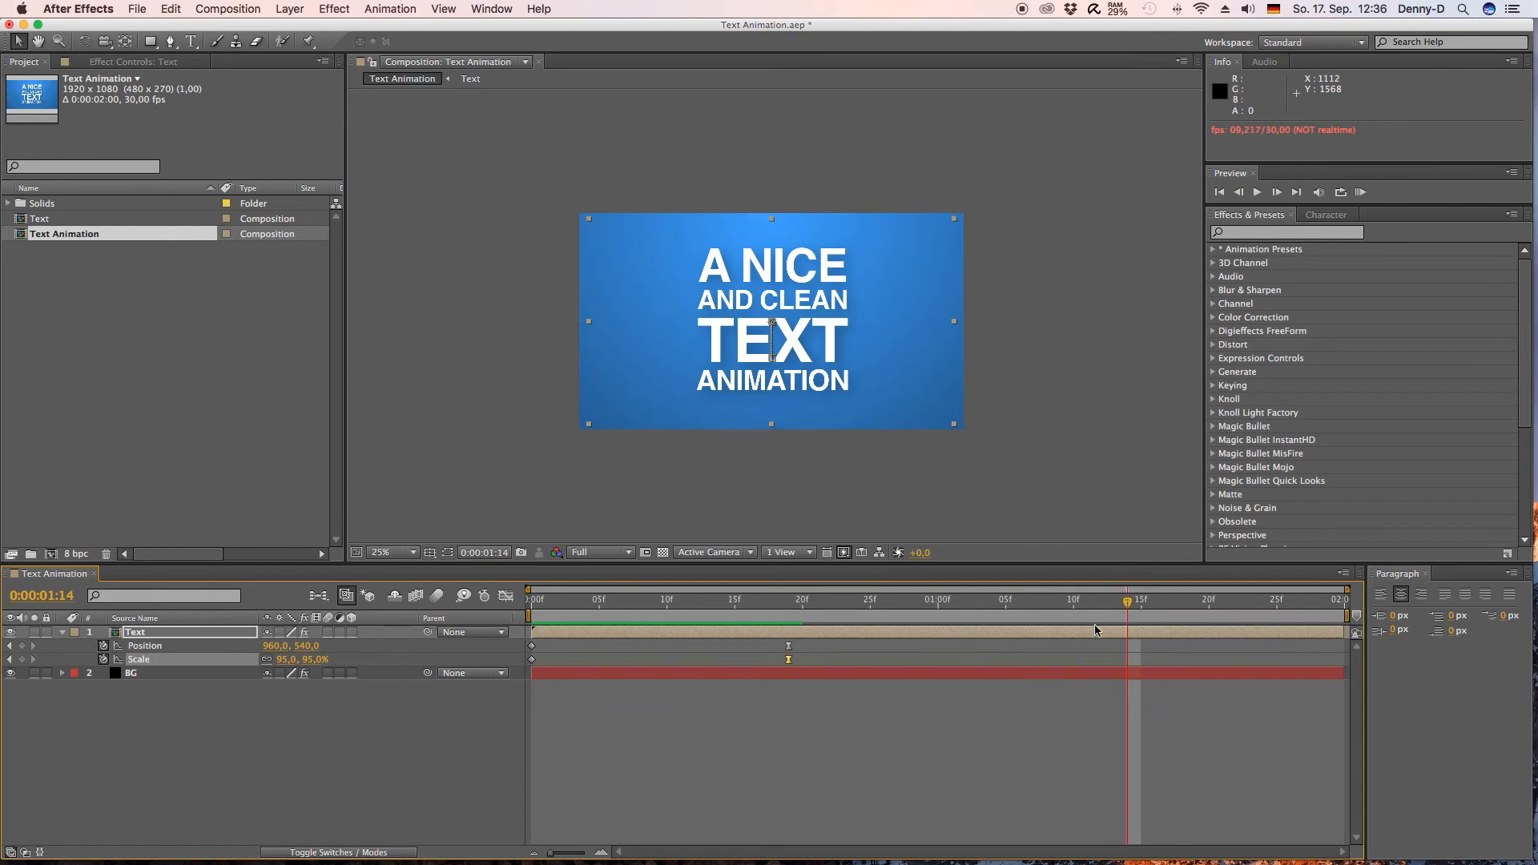
left_click_drag(801, 659, 781, 649)
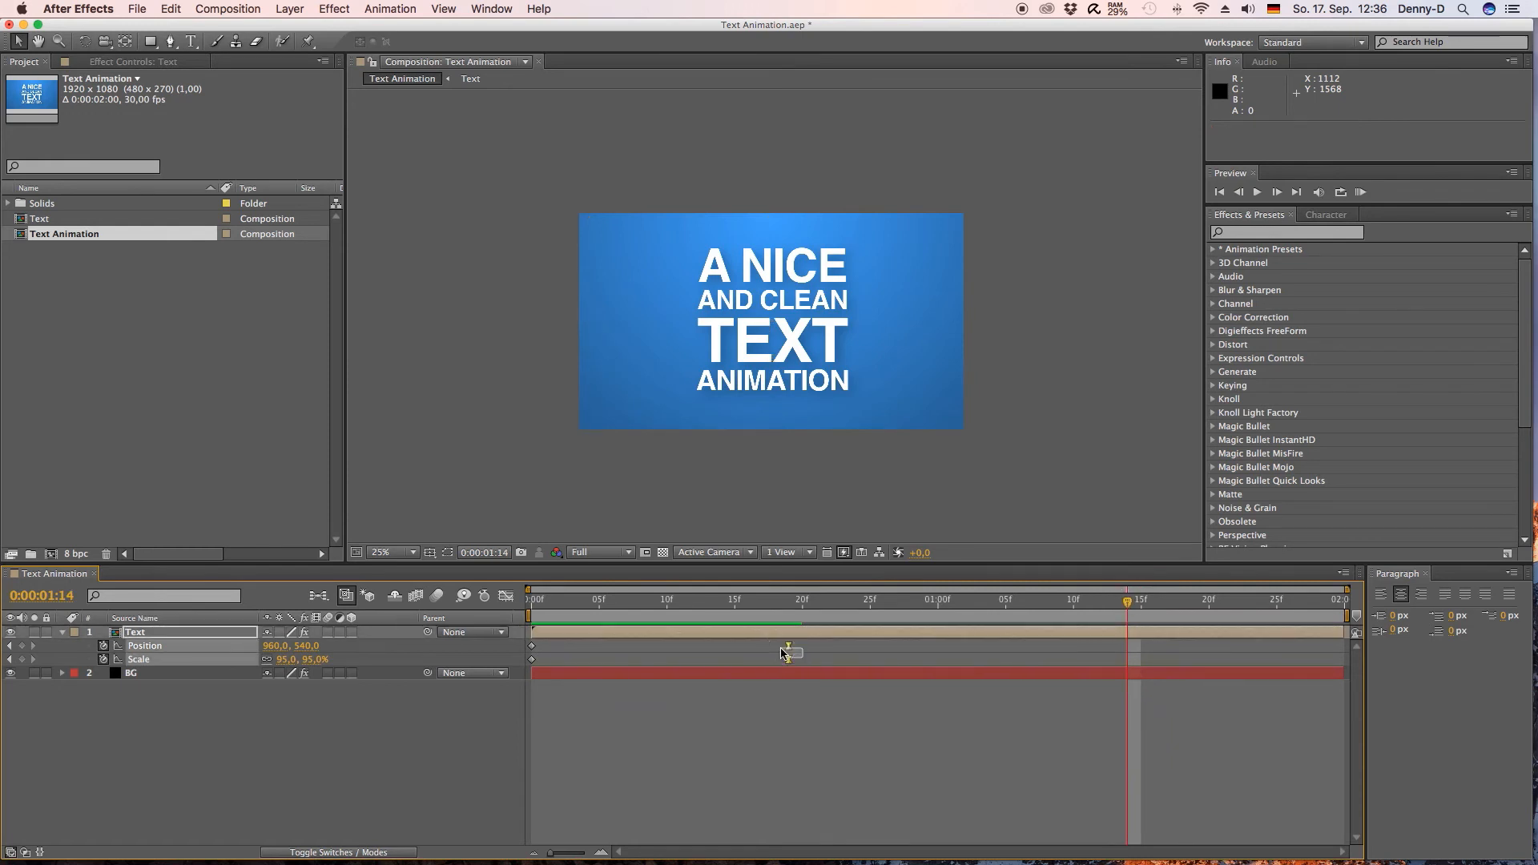
key("super+v")
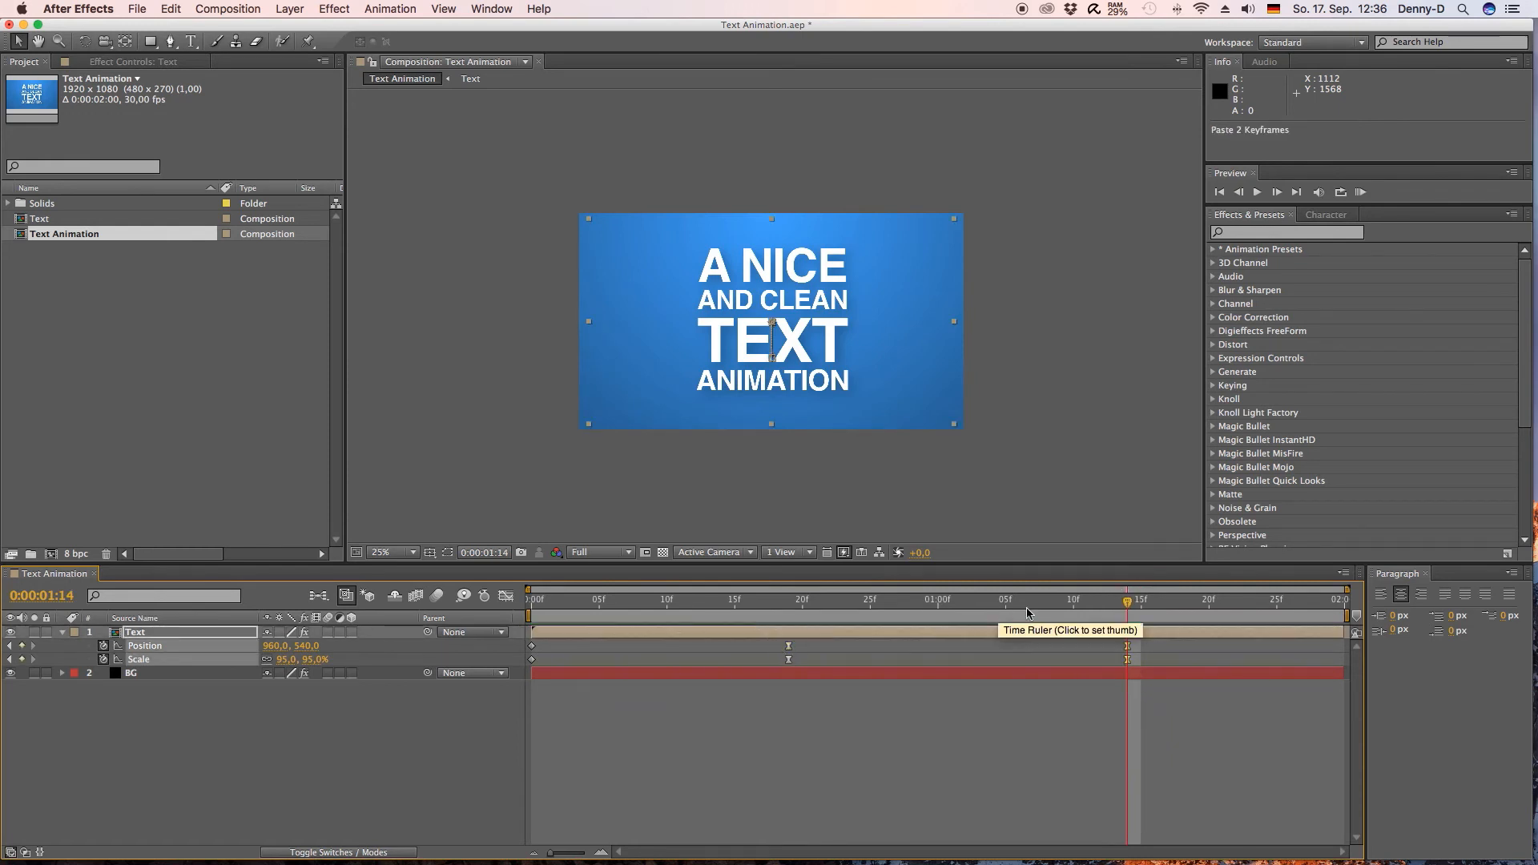
- Copy the Text layer's first Position and Scale keyframes to the end of the composition at 0:00:01:29
left_click(535, 658)
left_click_drag(535, 658, 530, 642)
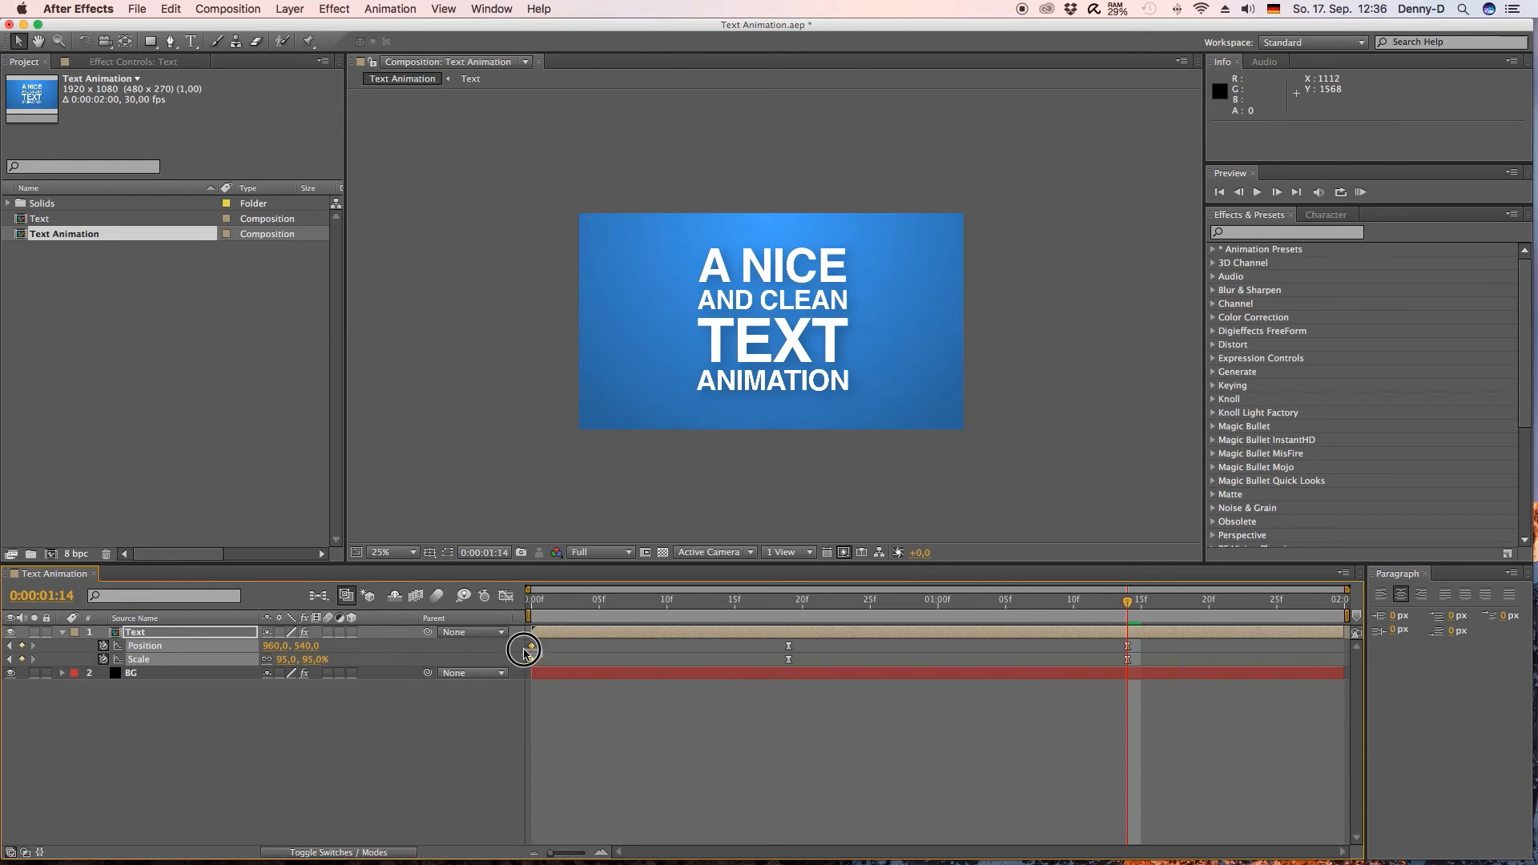
key("super+c")
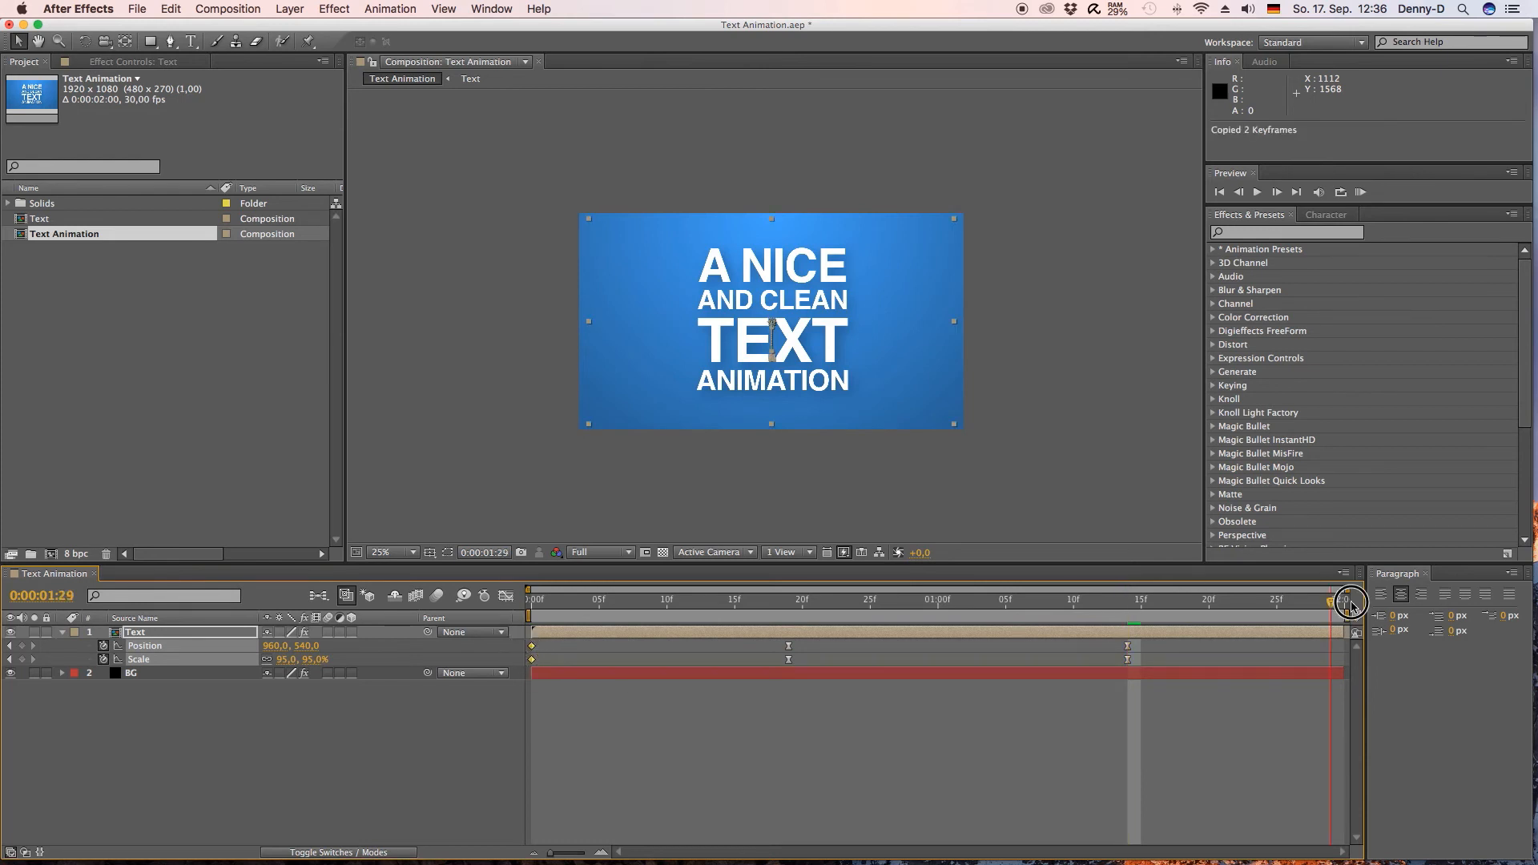
left_click(1330, 600)
key("super+v")
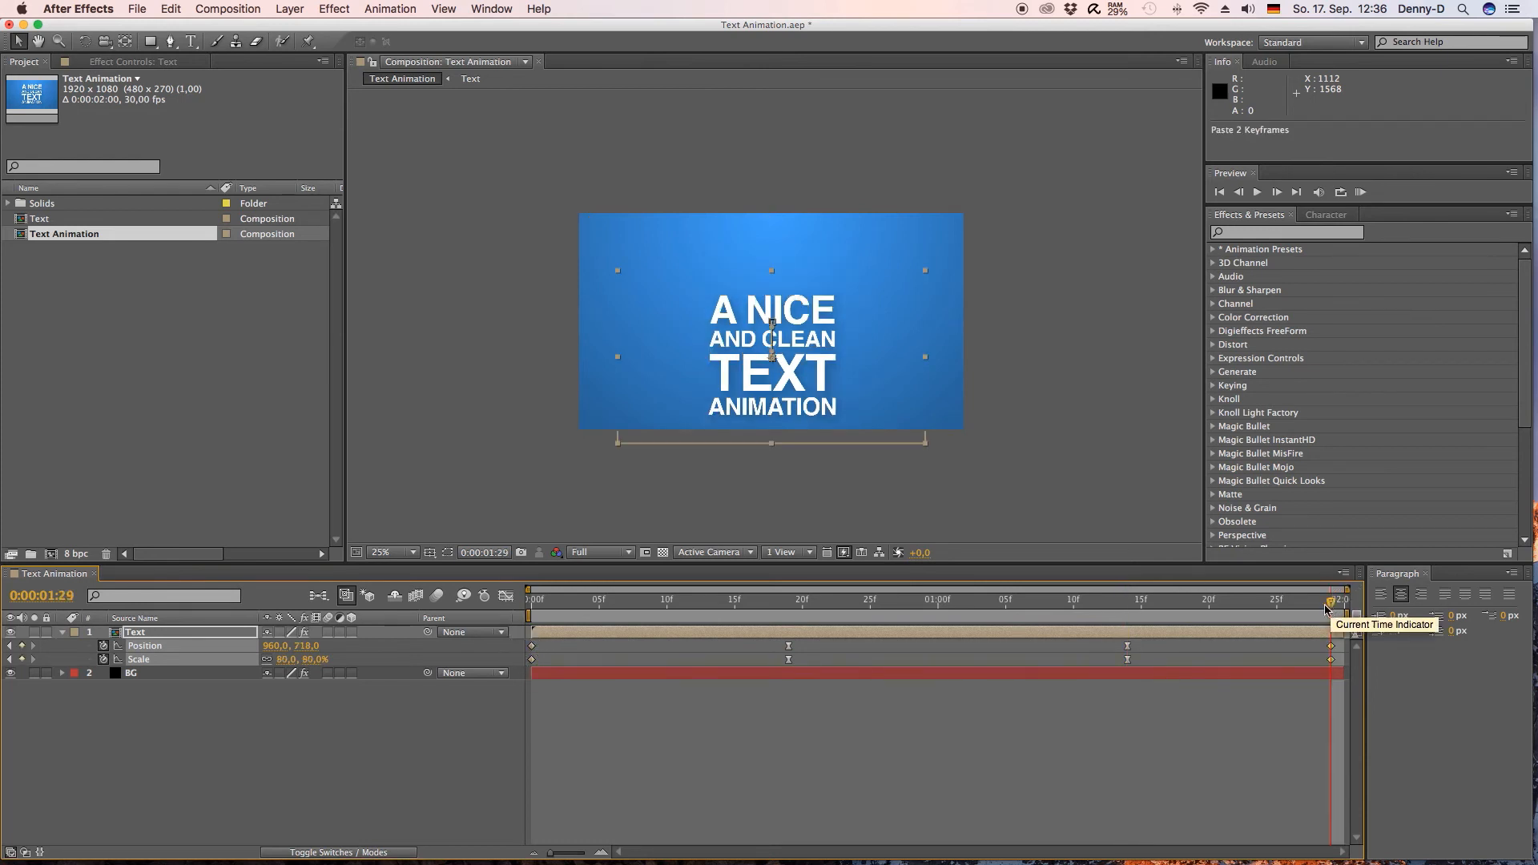
- At 0:00:01:14, open the nested Text composition and reveal the keyframes of all four text layers
left_click_drag(1331, 603, 1126, 608)
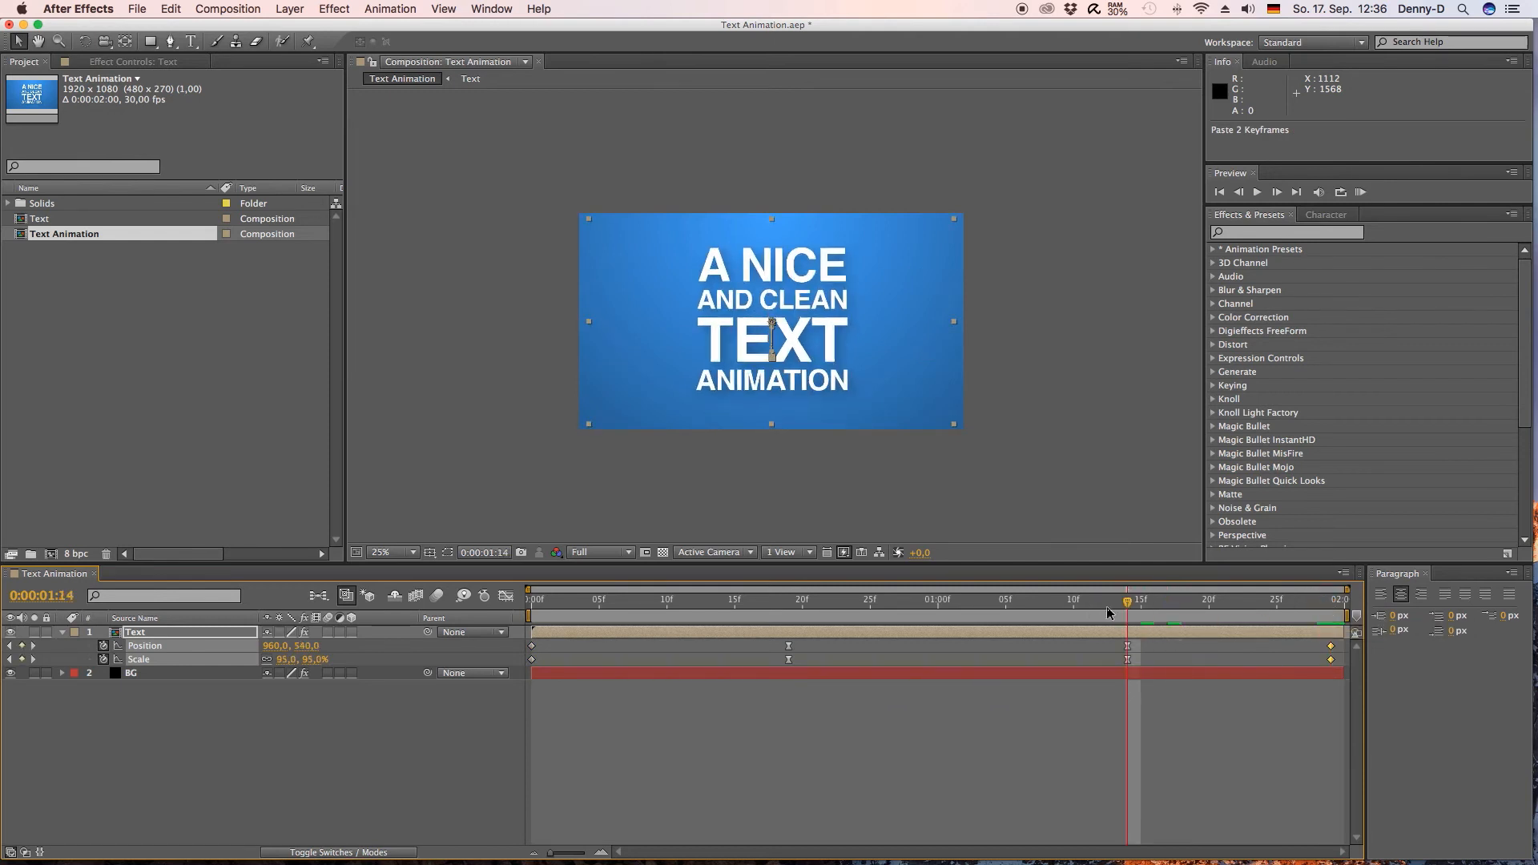
double_click(116, 633)
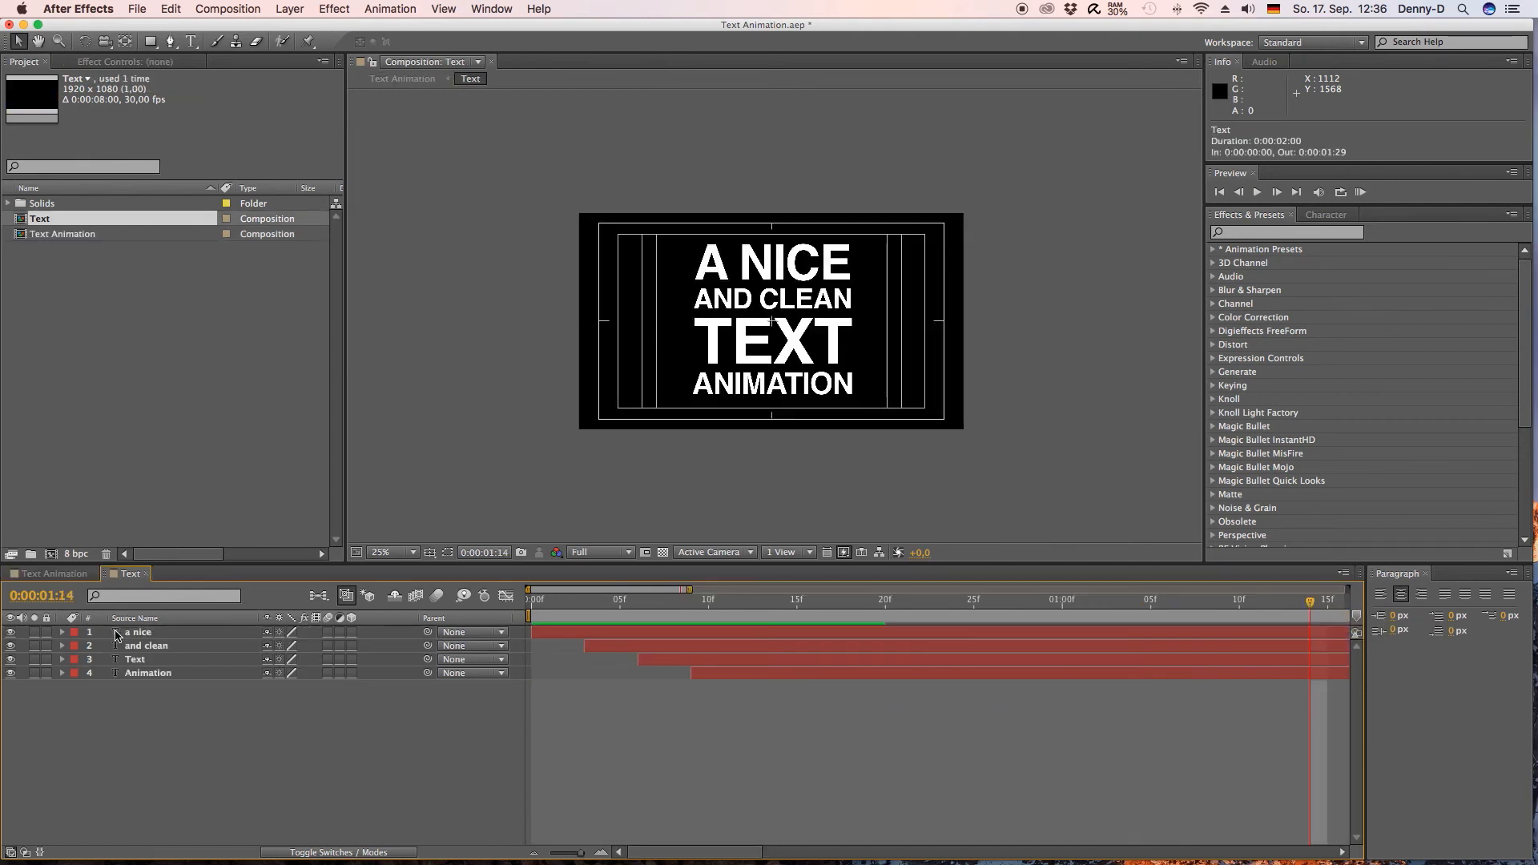
left_click(911, 634)
left_click(913, 677, "shift")
key("u")
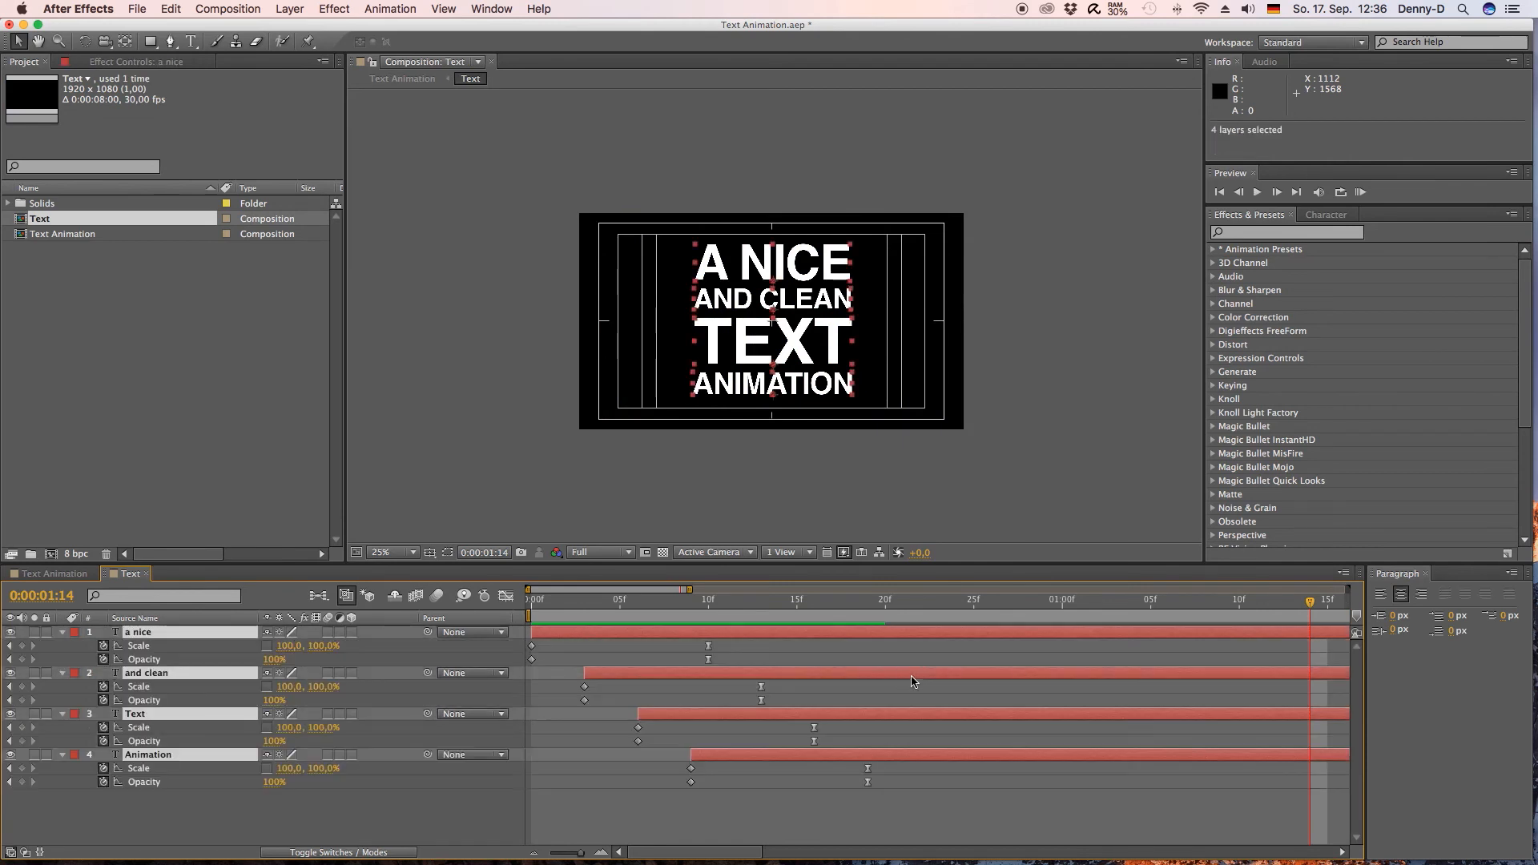
left_click(737, 652)
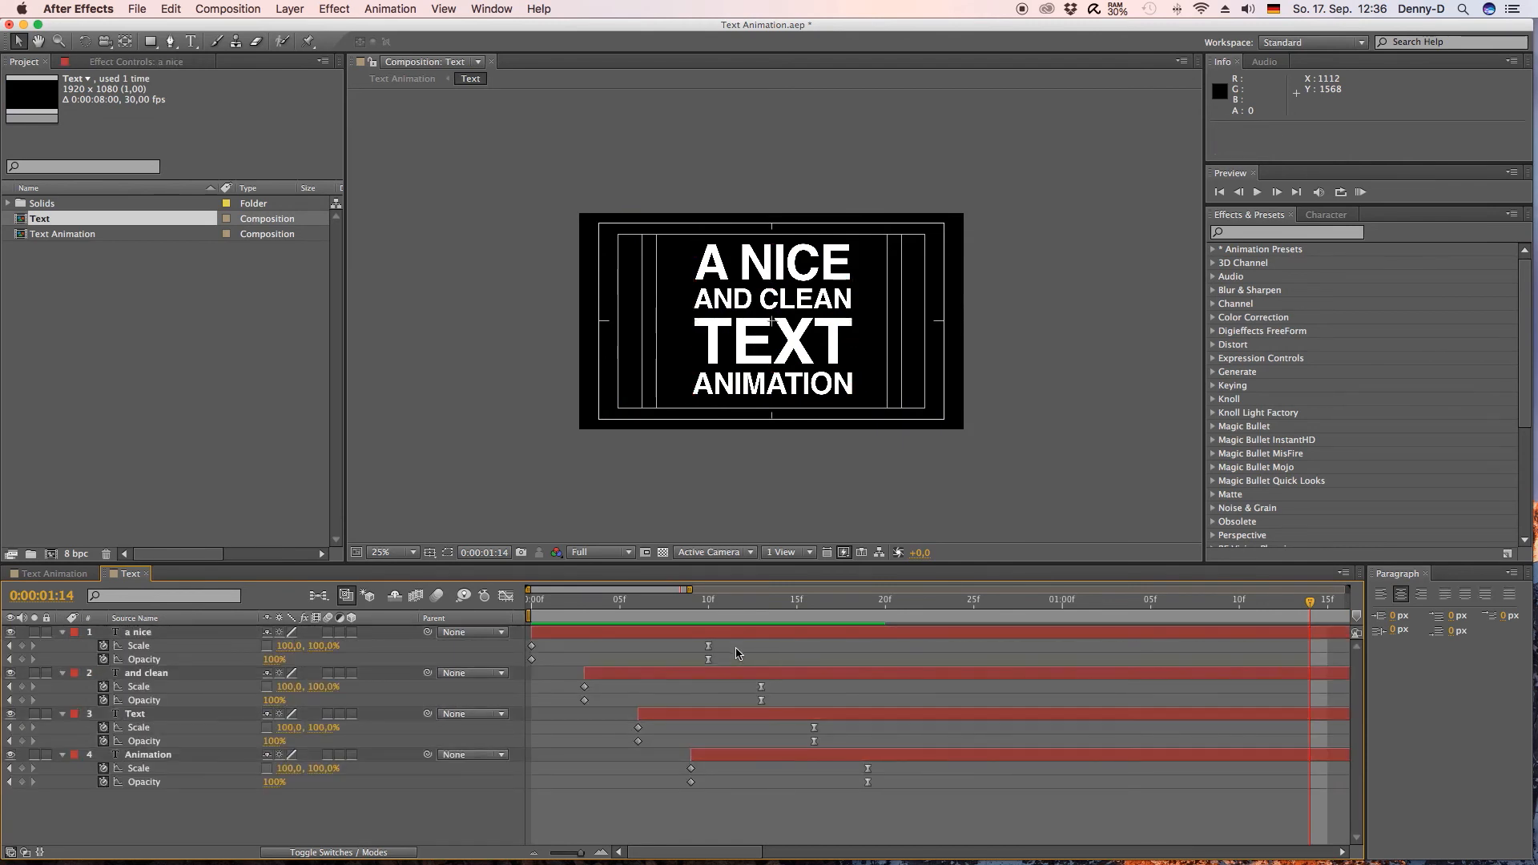
- Duplicate the second Scale and Opacity keyframes of the "a nice" and "and clean" layers at 0:00:01:14
left_click_drag(581, 855, 582, 853)
left_click_drag(729, 853, 623, 854)
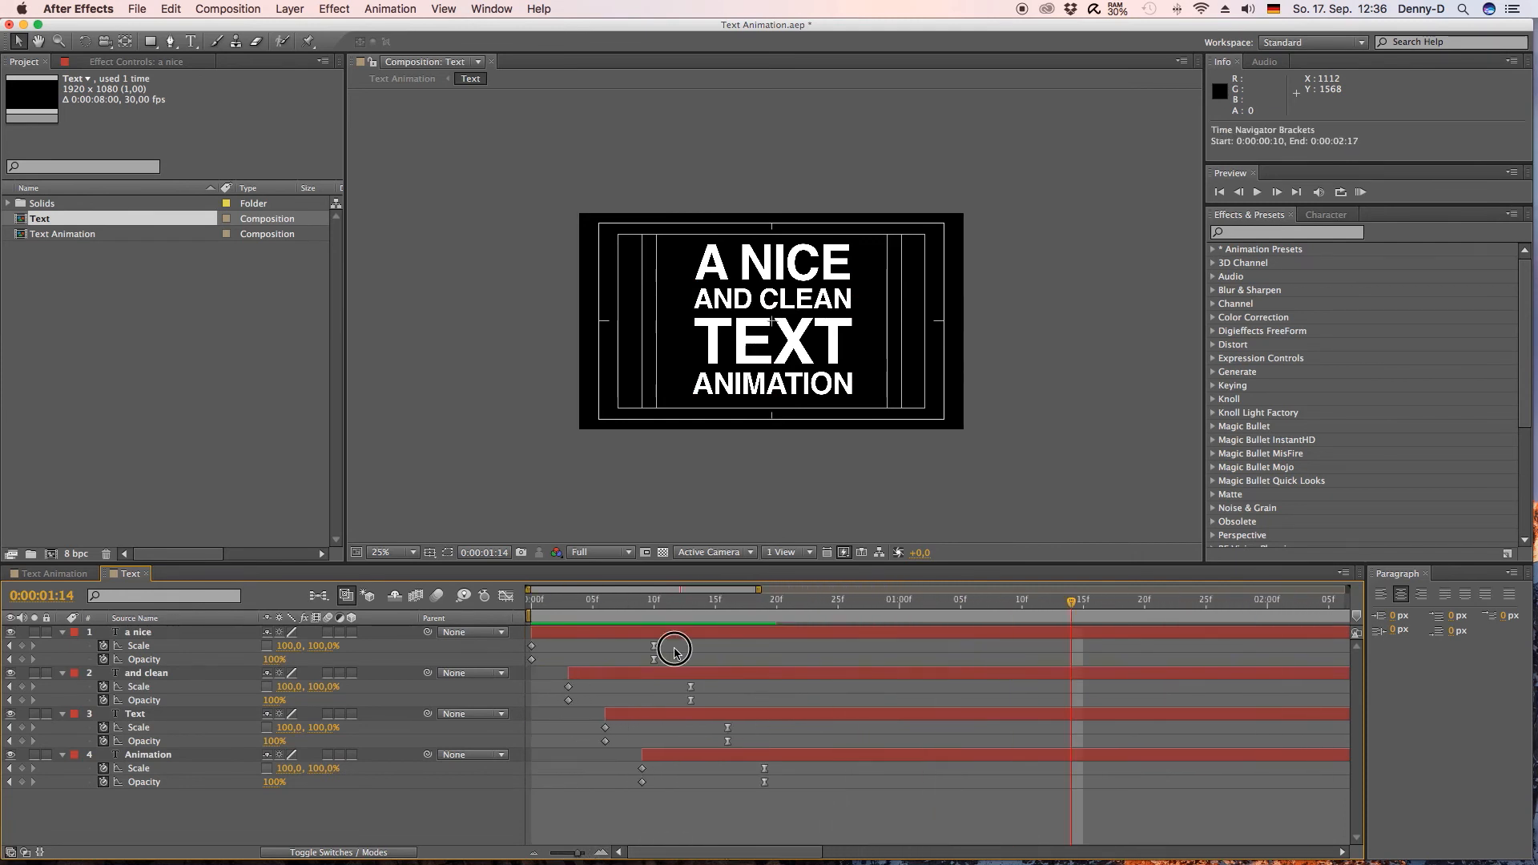
left_click_drag(670, 639, 640, 667)
key("super+c")
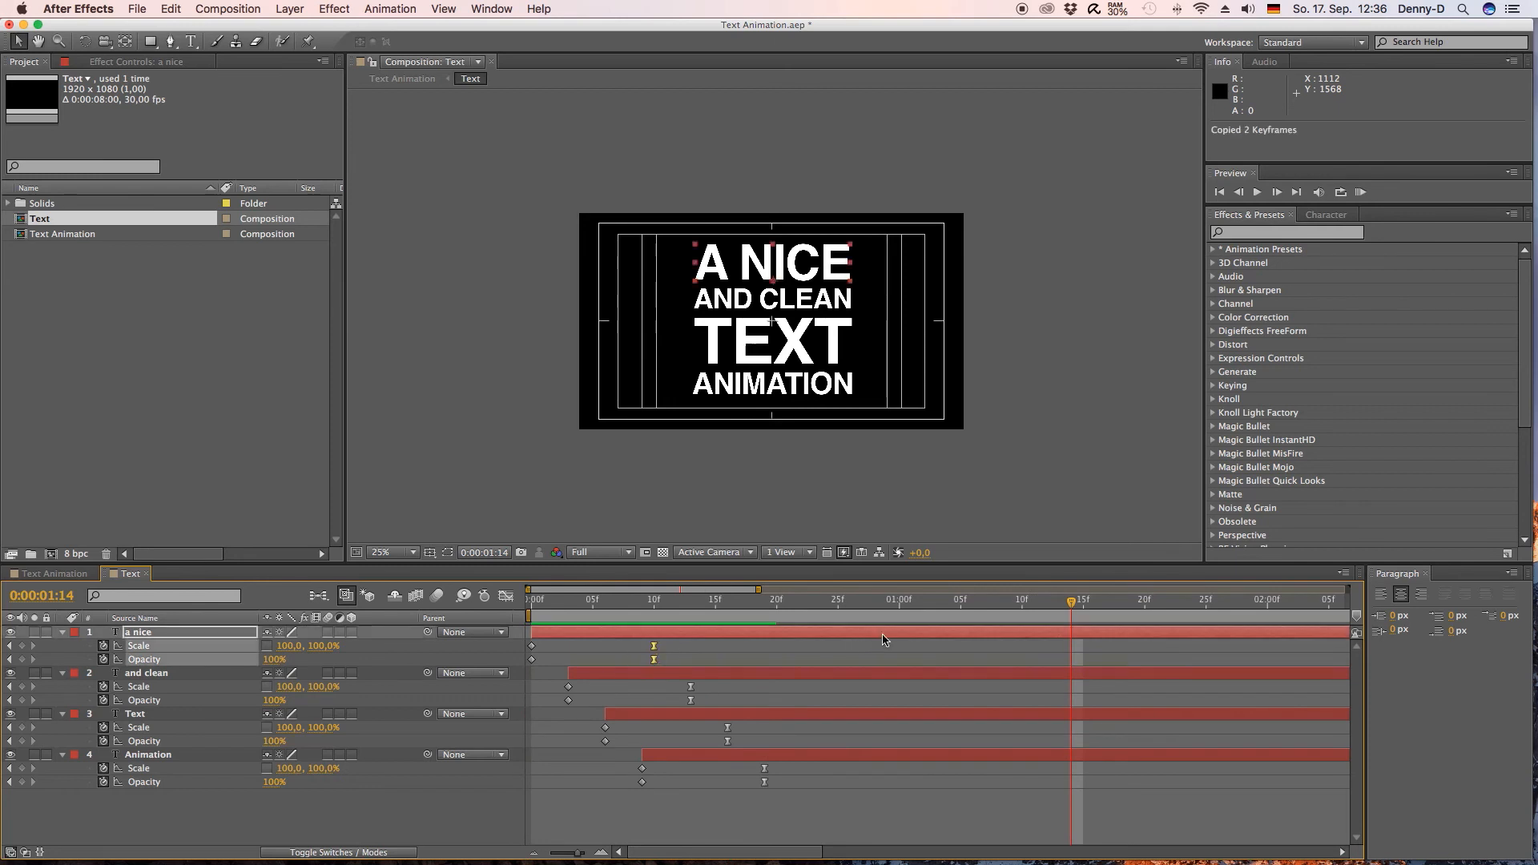
key("super+v")
left_click_drag(705, 683, 658, 709)
key("super+c")
key("super+v")
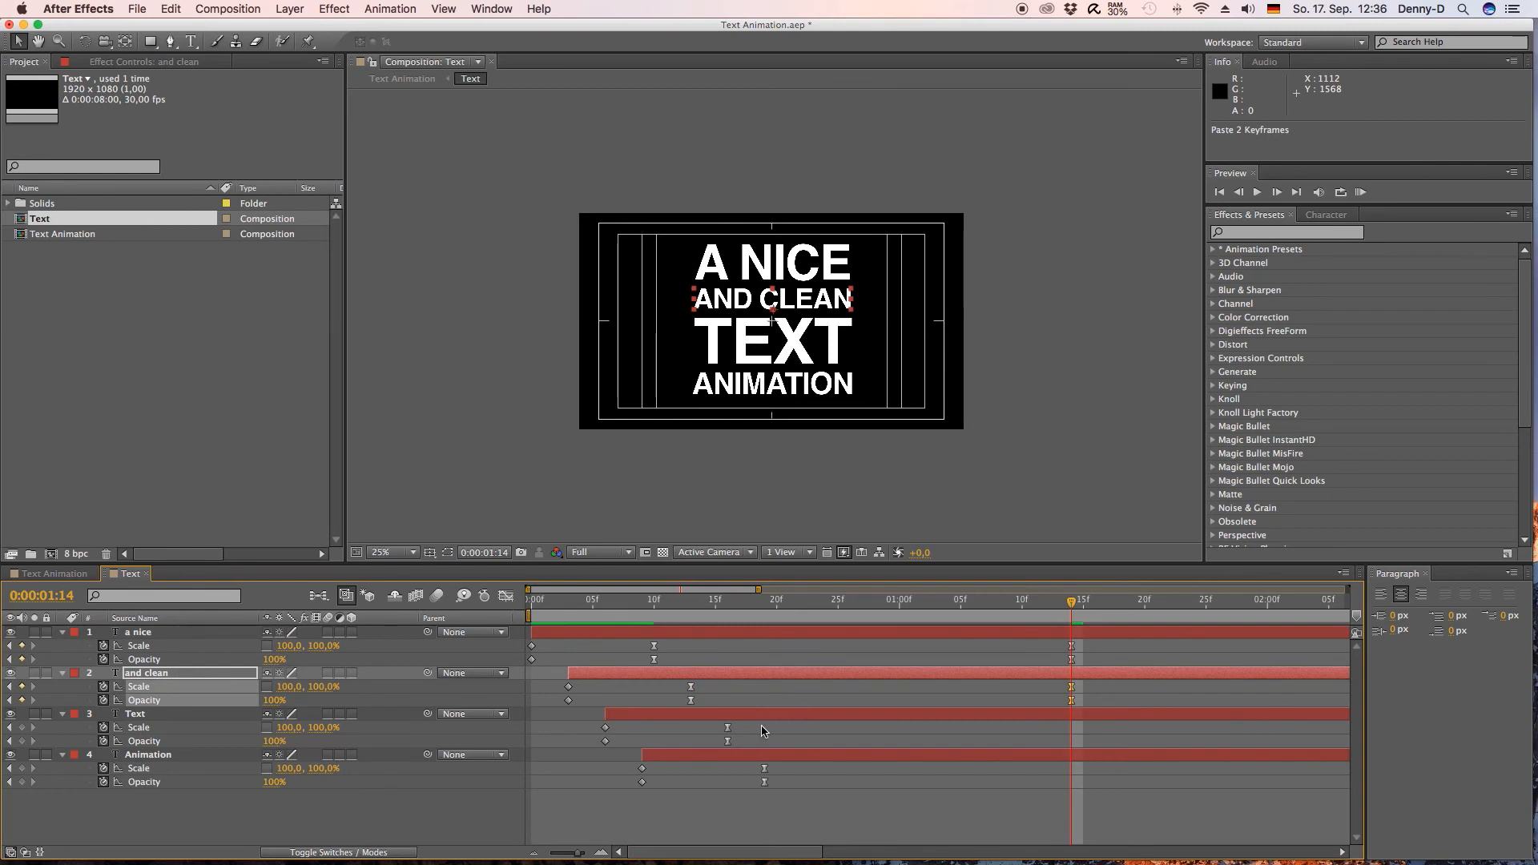
- Duplicate the second Scale and Opacity keyframes of the "Text" and "Animation" layers at 0:00:01:14
left_click_drag(759, 721, 755, 789)
key("super+c")
key("super+v")
key("super+c")
key("super+v")
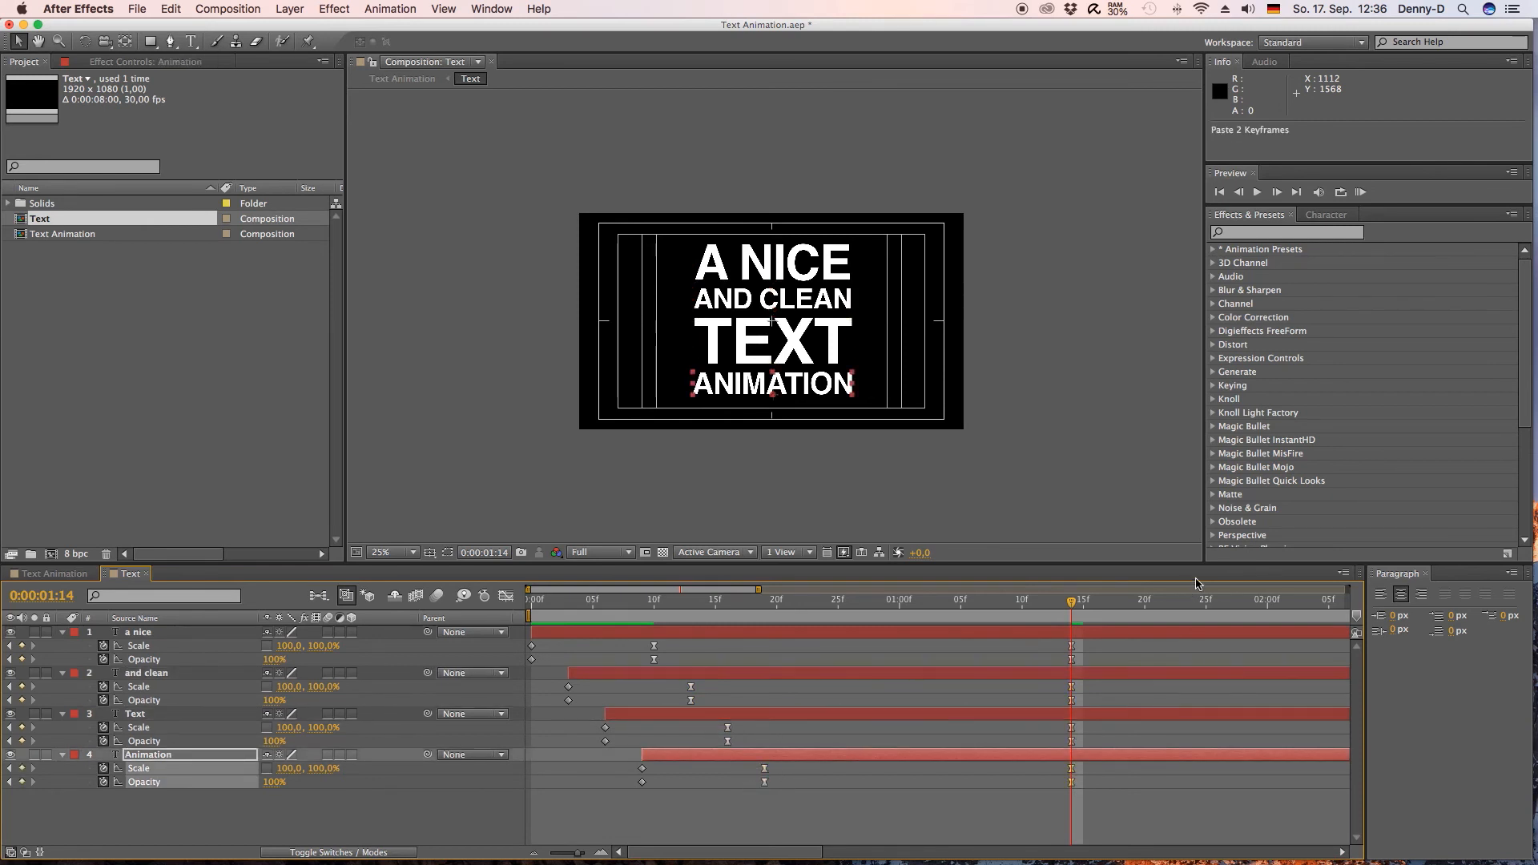
- Copy each of the four text layers' first Scale and Opacity keyframes to 0:00:01:25 and preview the animate-out
left_click(1205, 601)
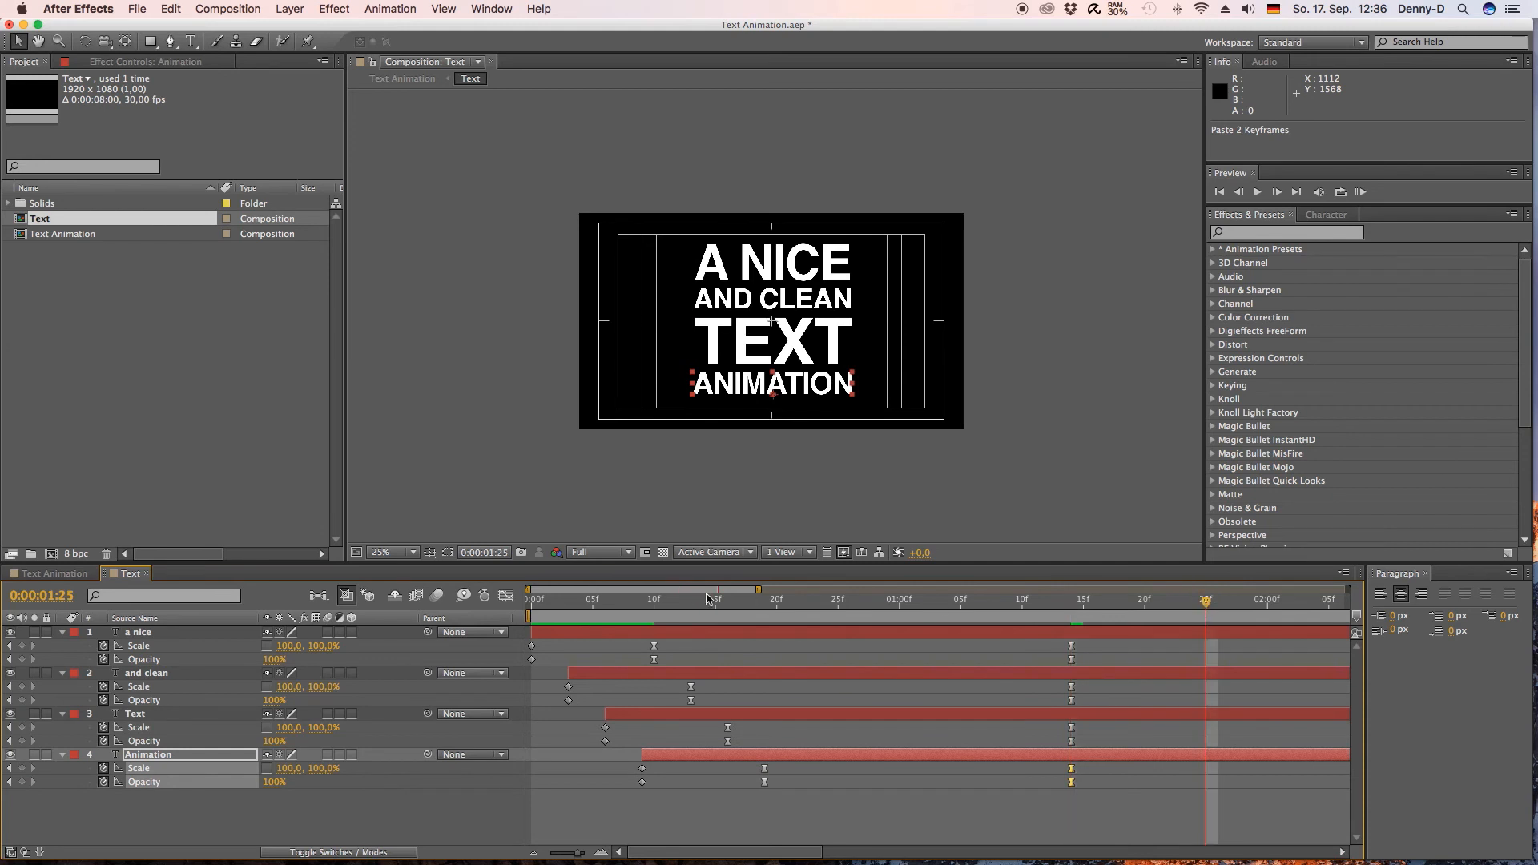
left_click_drag(548, 649, 613, 797)
key("super+v")
key("super+v")
key("super+v")
key("super+v")
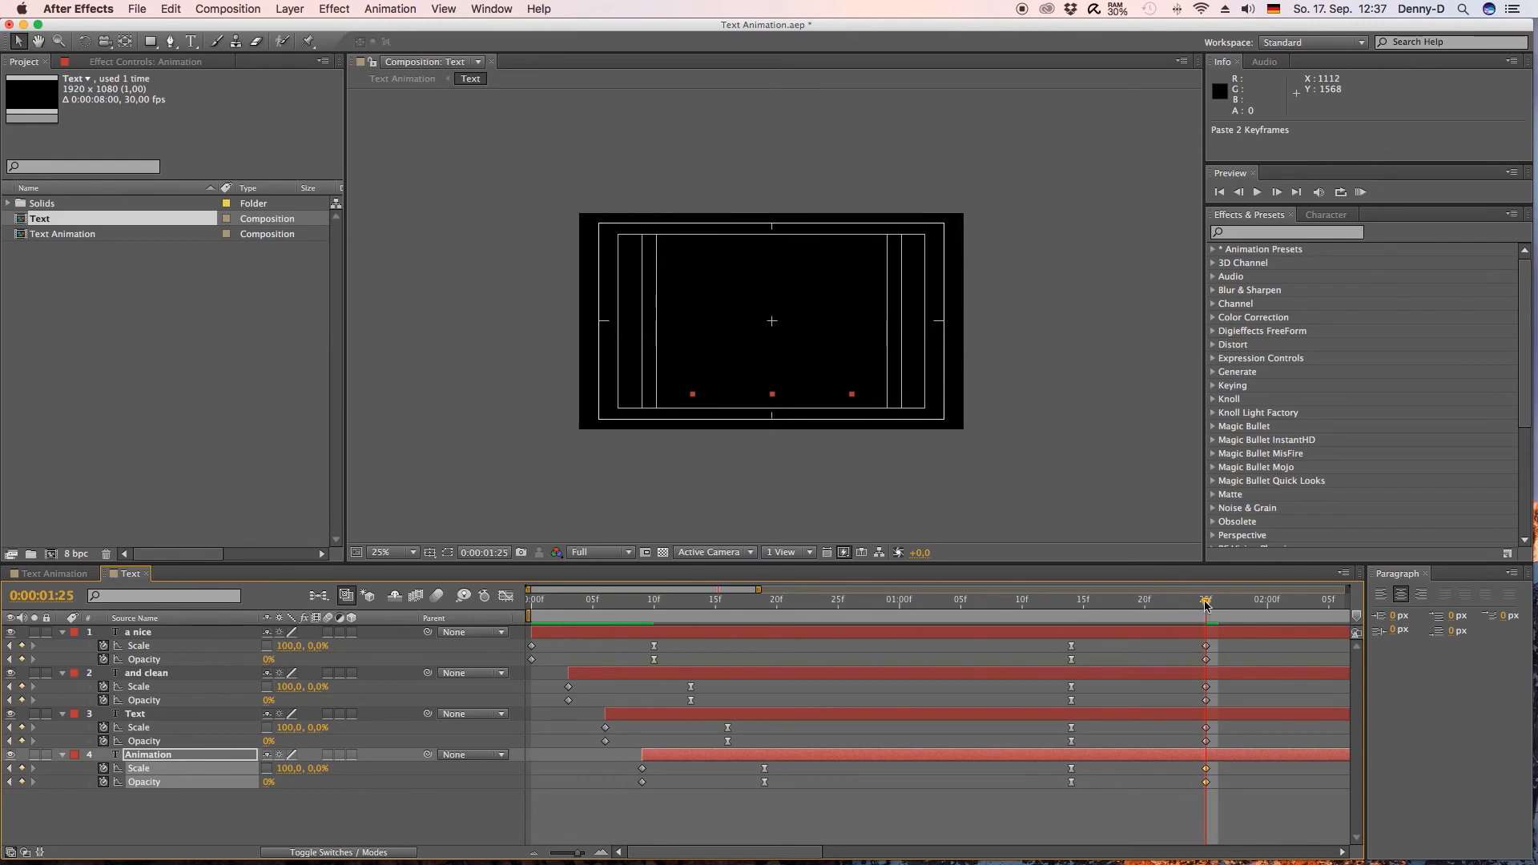
key("space")
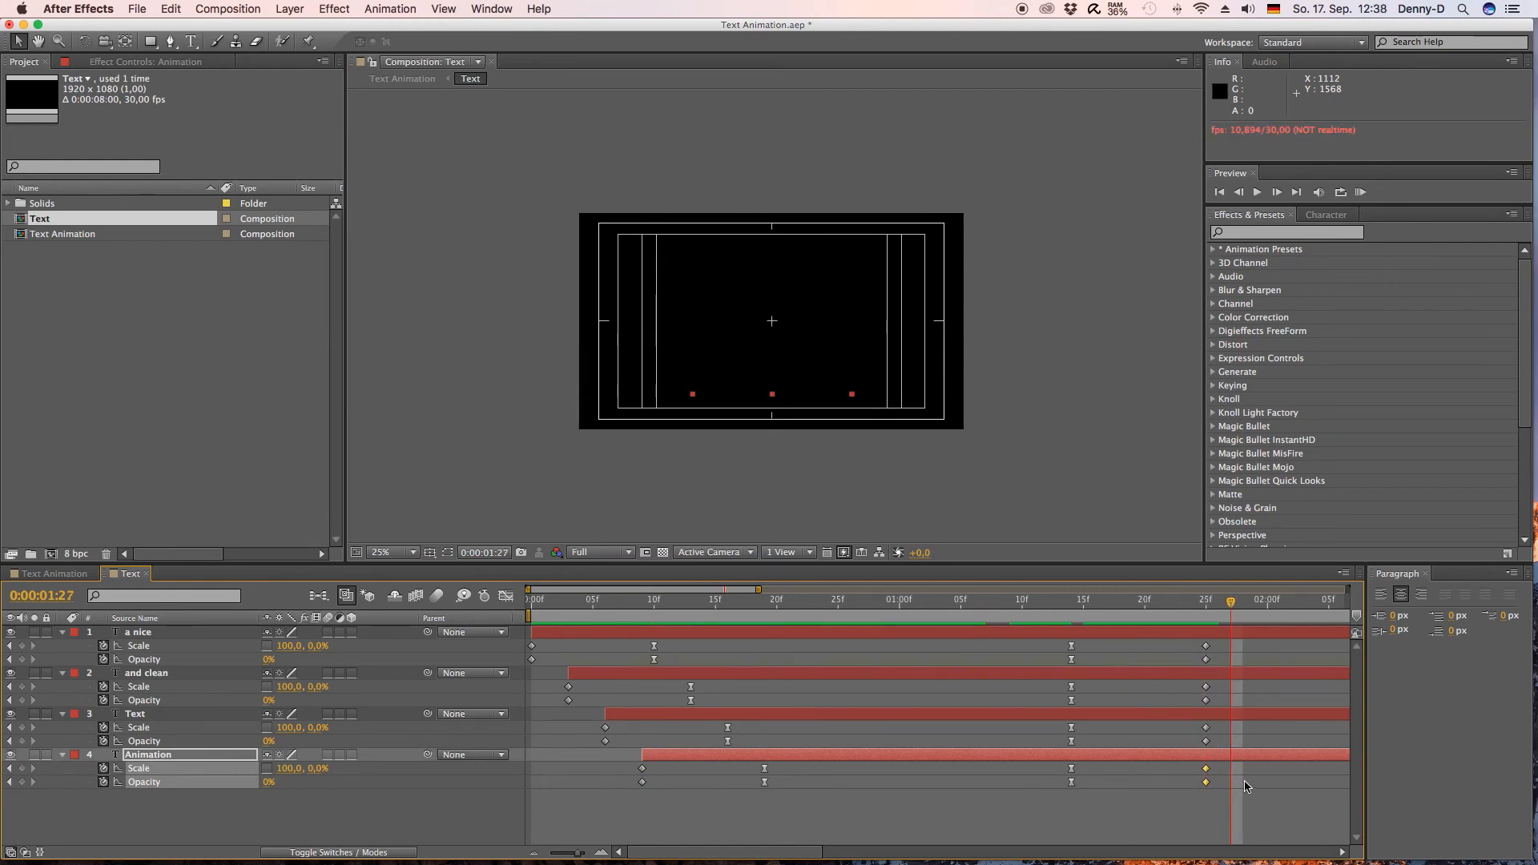
- Stagger the closing keyframe pairs to start at 0:00:01:09 for "Animation", 0:00:01:13 for "Text", 0:00:01:16 for "and clean" and 0:00:01:19 for "a nice"
left_click_drag(1224, 788, 1028, 771)
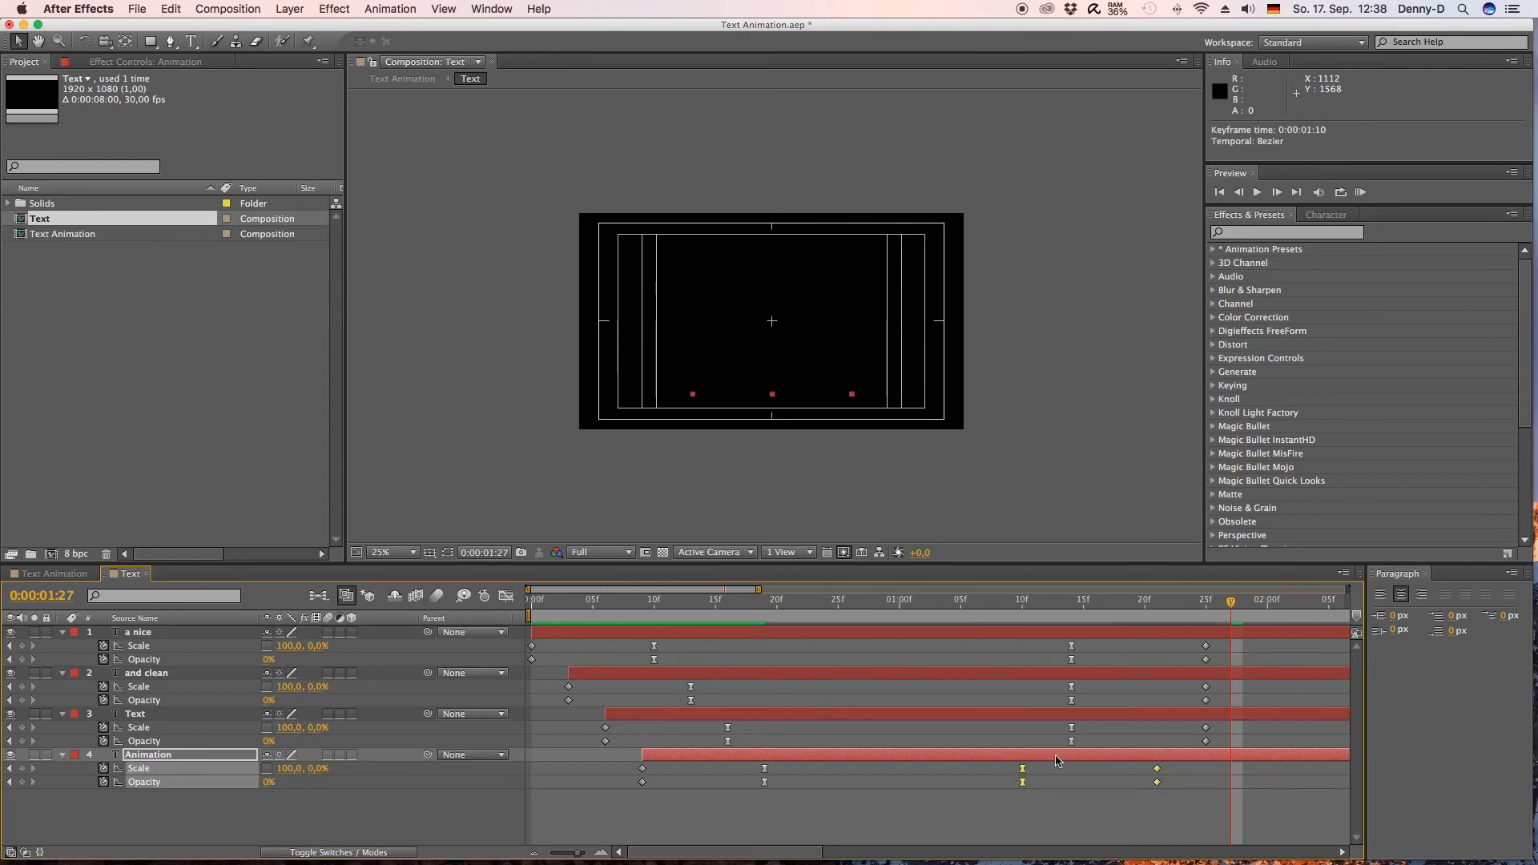
left_click_drag(1270, 682, 1112, 700)
left_click_drag(1240, 641, 1131, 660)
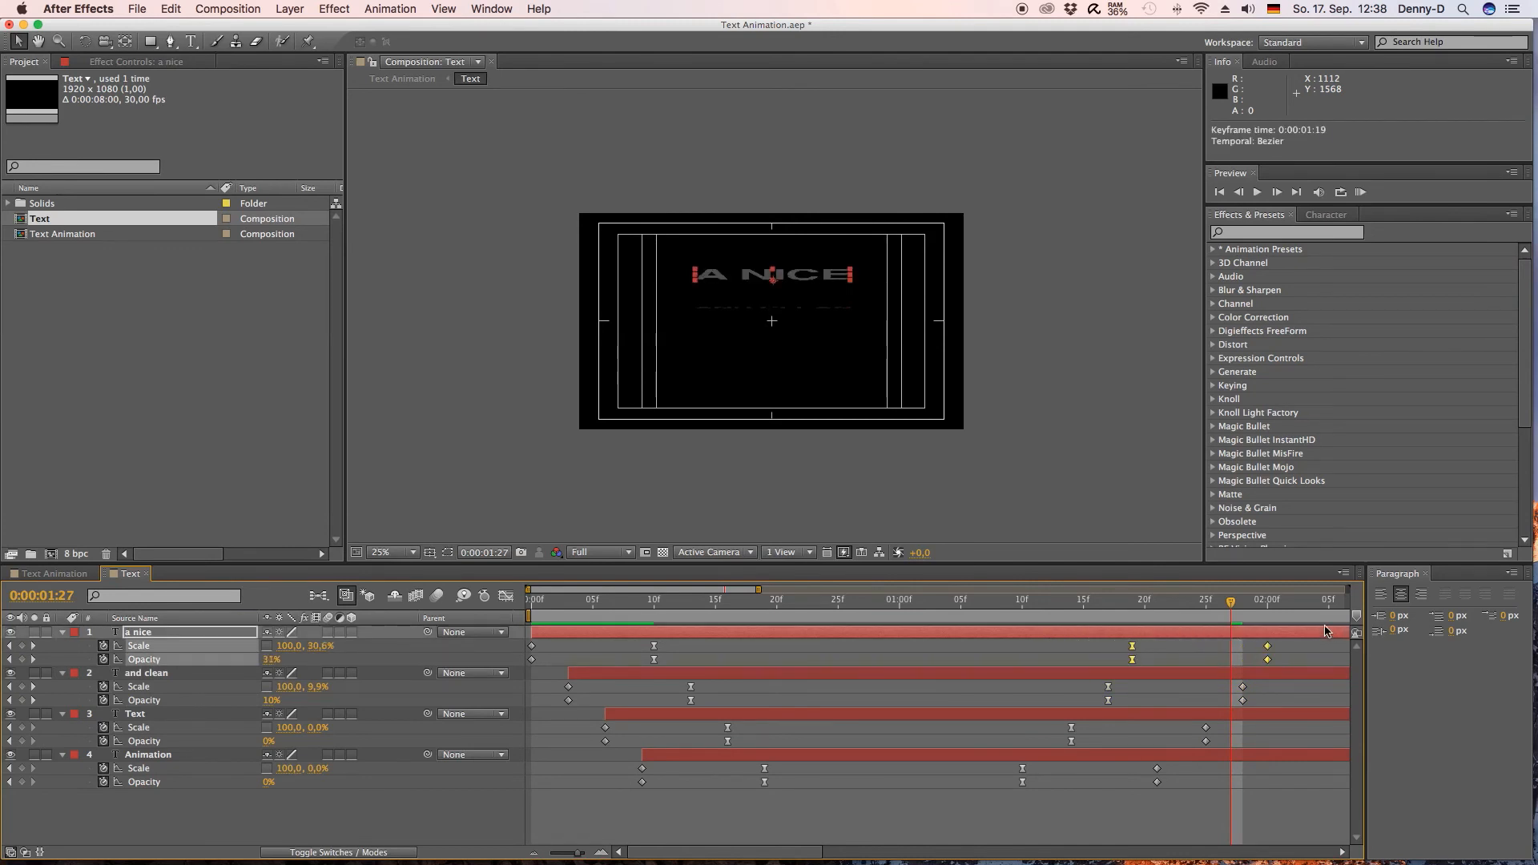
left_click_drag(1230, 602, 1132, 615)
left_click_drag(1252, 686, 1107, 736)
left_click_drag(977, 789, 1005, 783)
left_click(1018, 802)
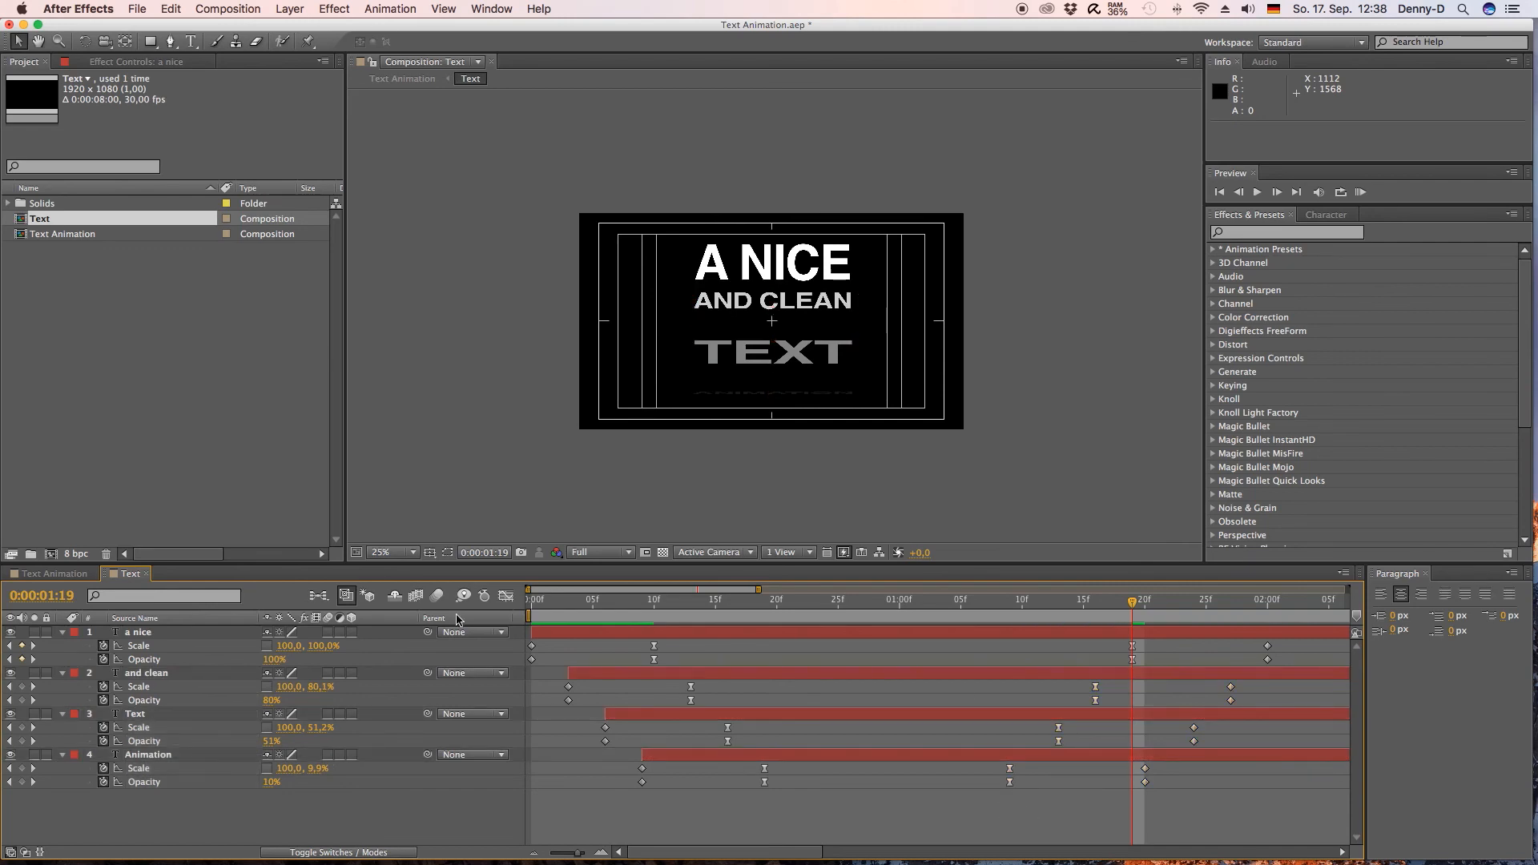
- Return to the Text Animation composition and preview the complete animation with its background
left_click(51, 573)
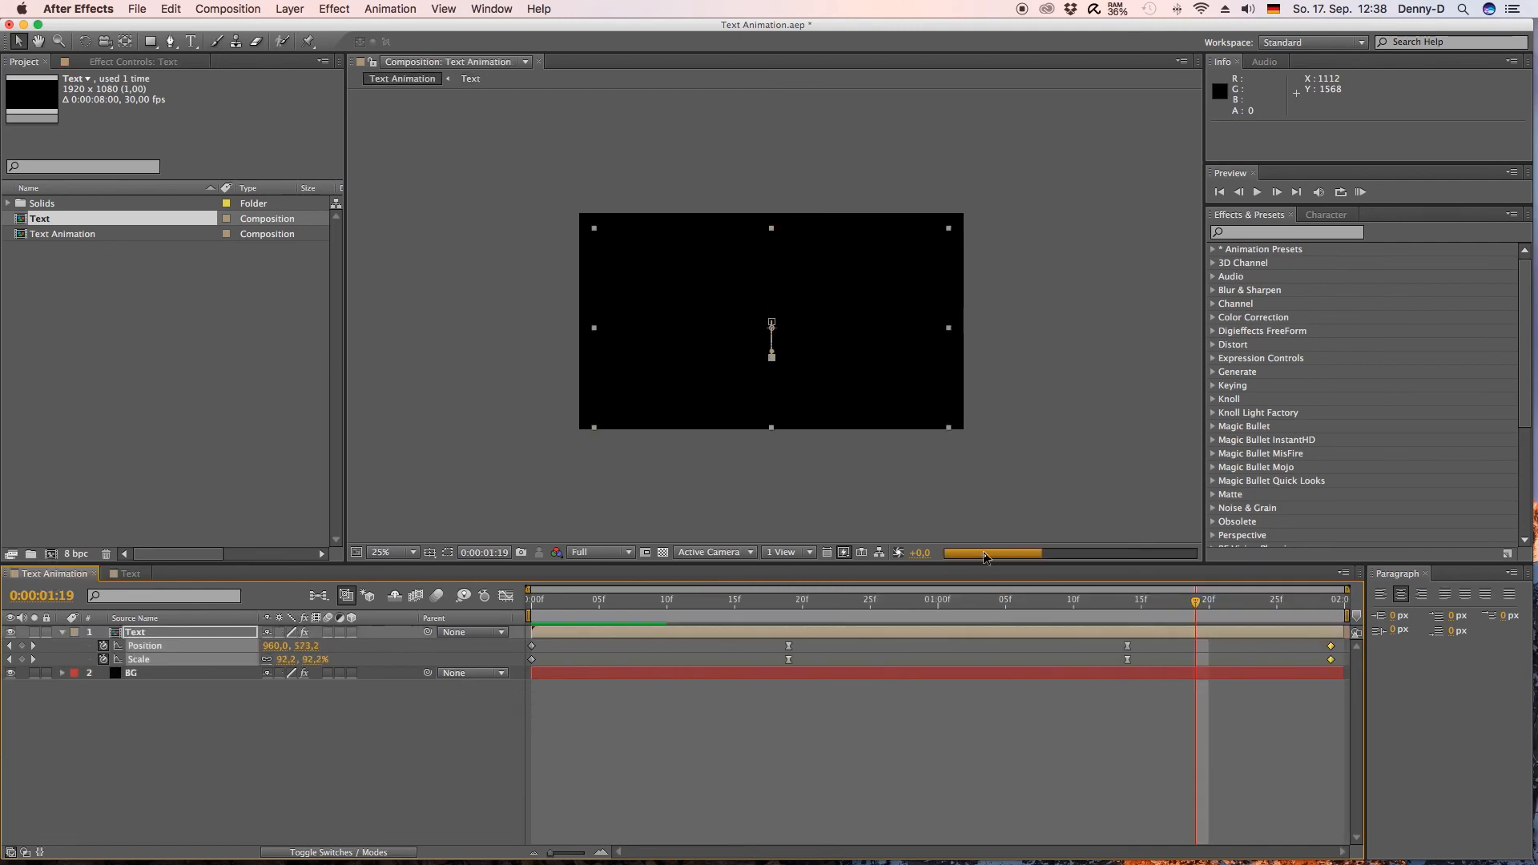
left_click(1103, 605)
key("space")
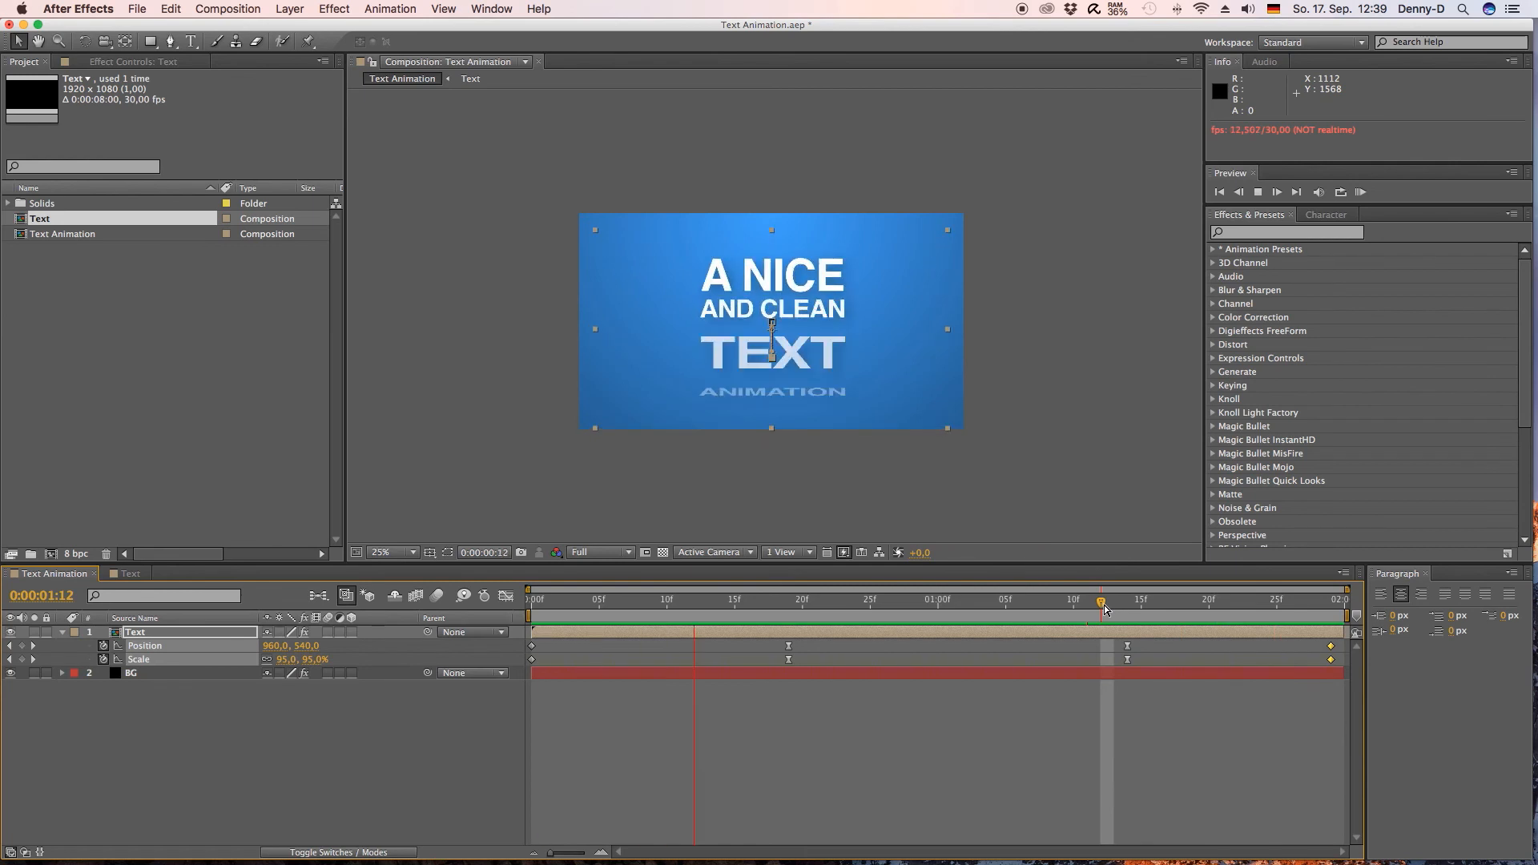
left_click(488, 727)
key("space")
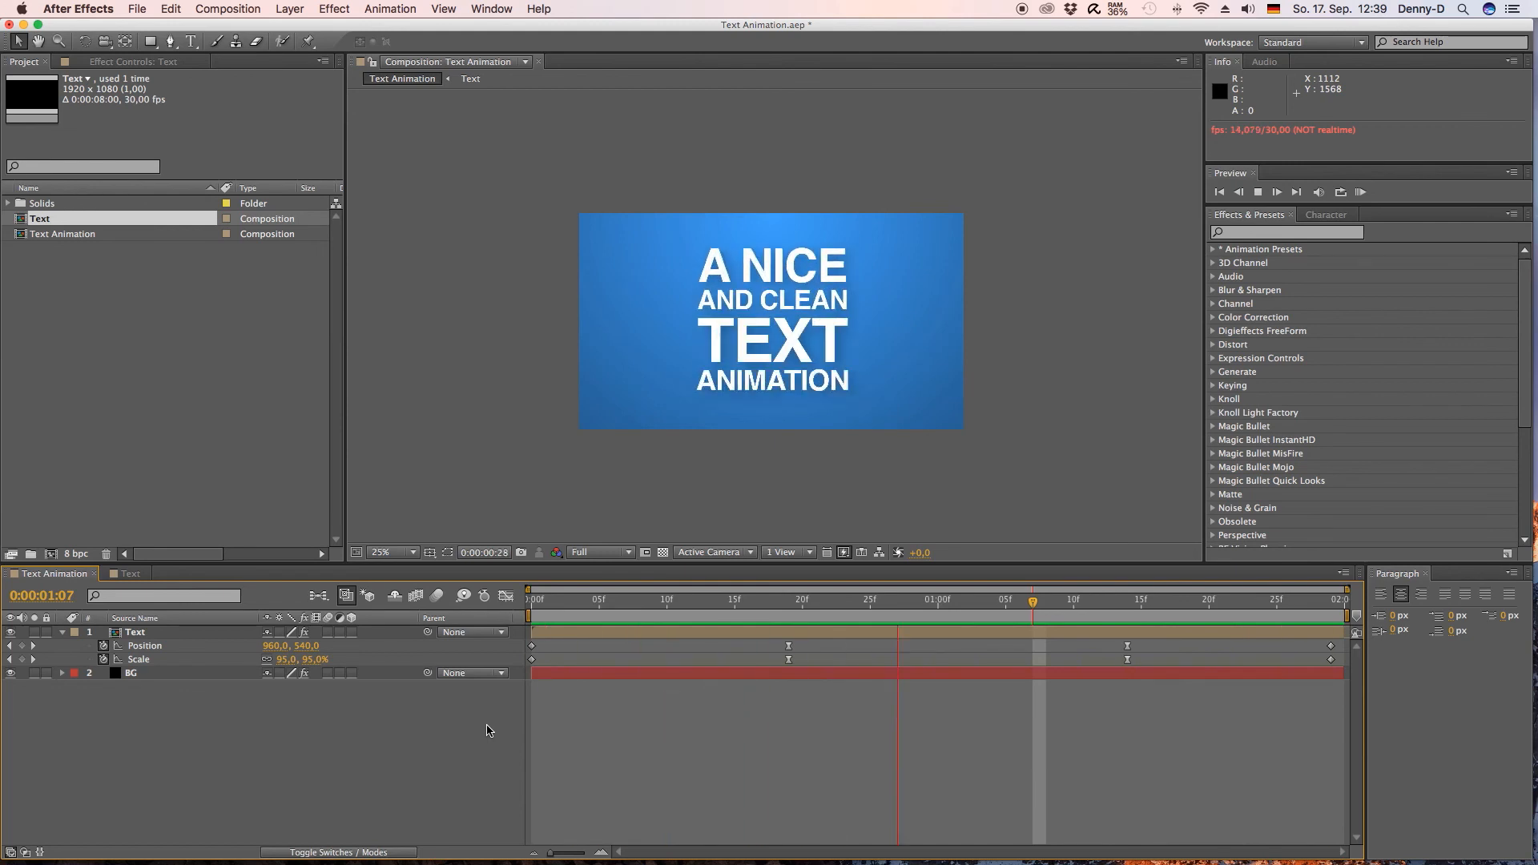
key("space")
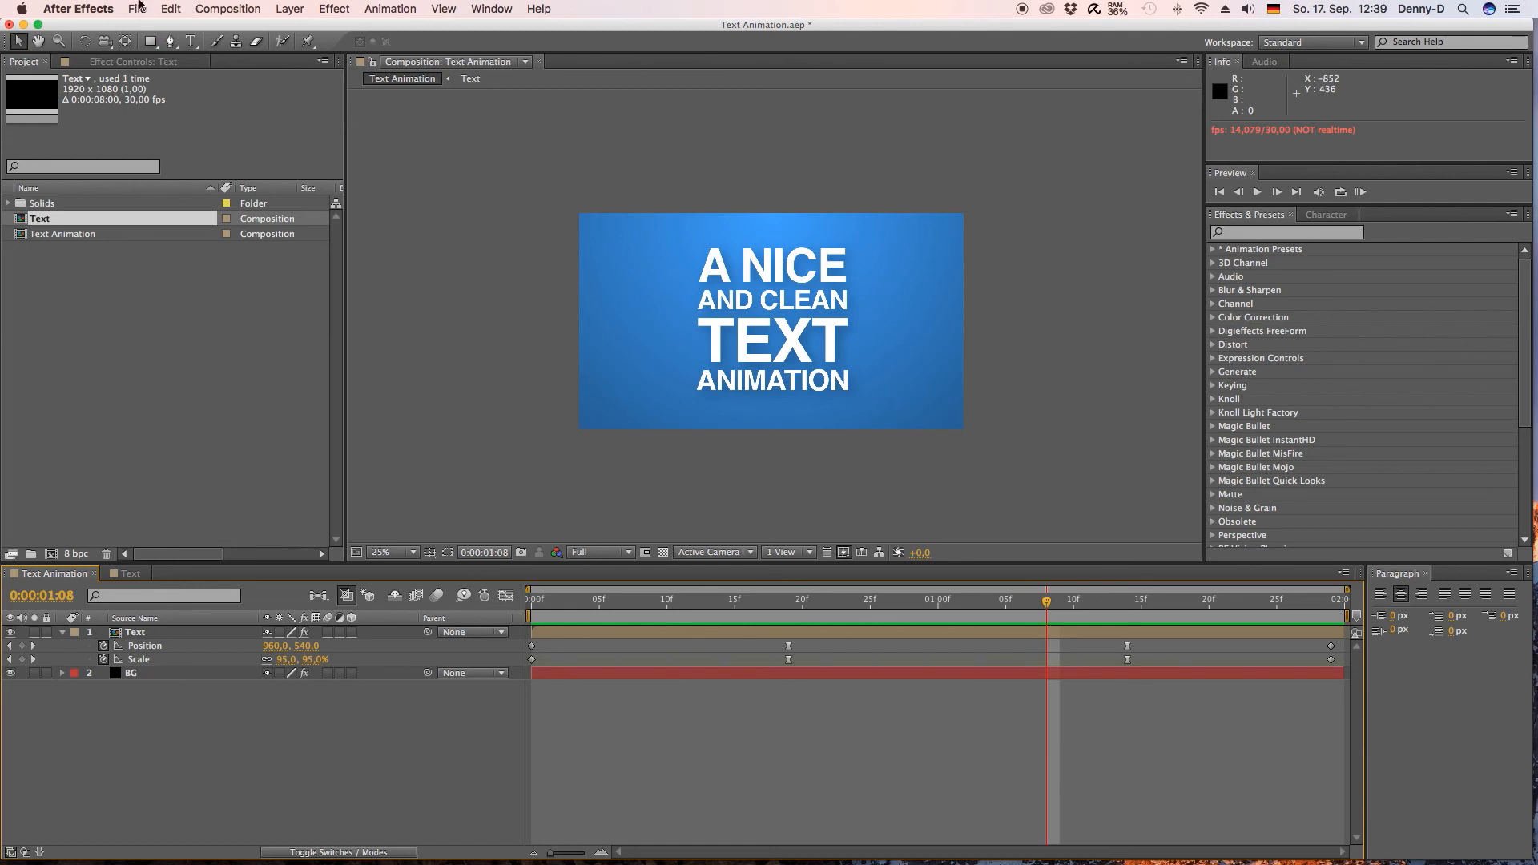
- Add the Text Animation composition to the render queue and accept render settings of Best quality, Full resolution and Work Area Only
left_click(210, 11)
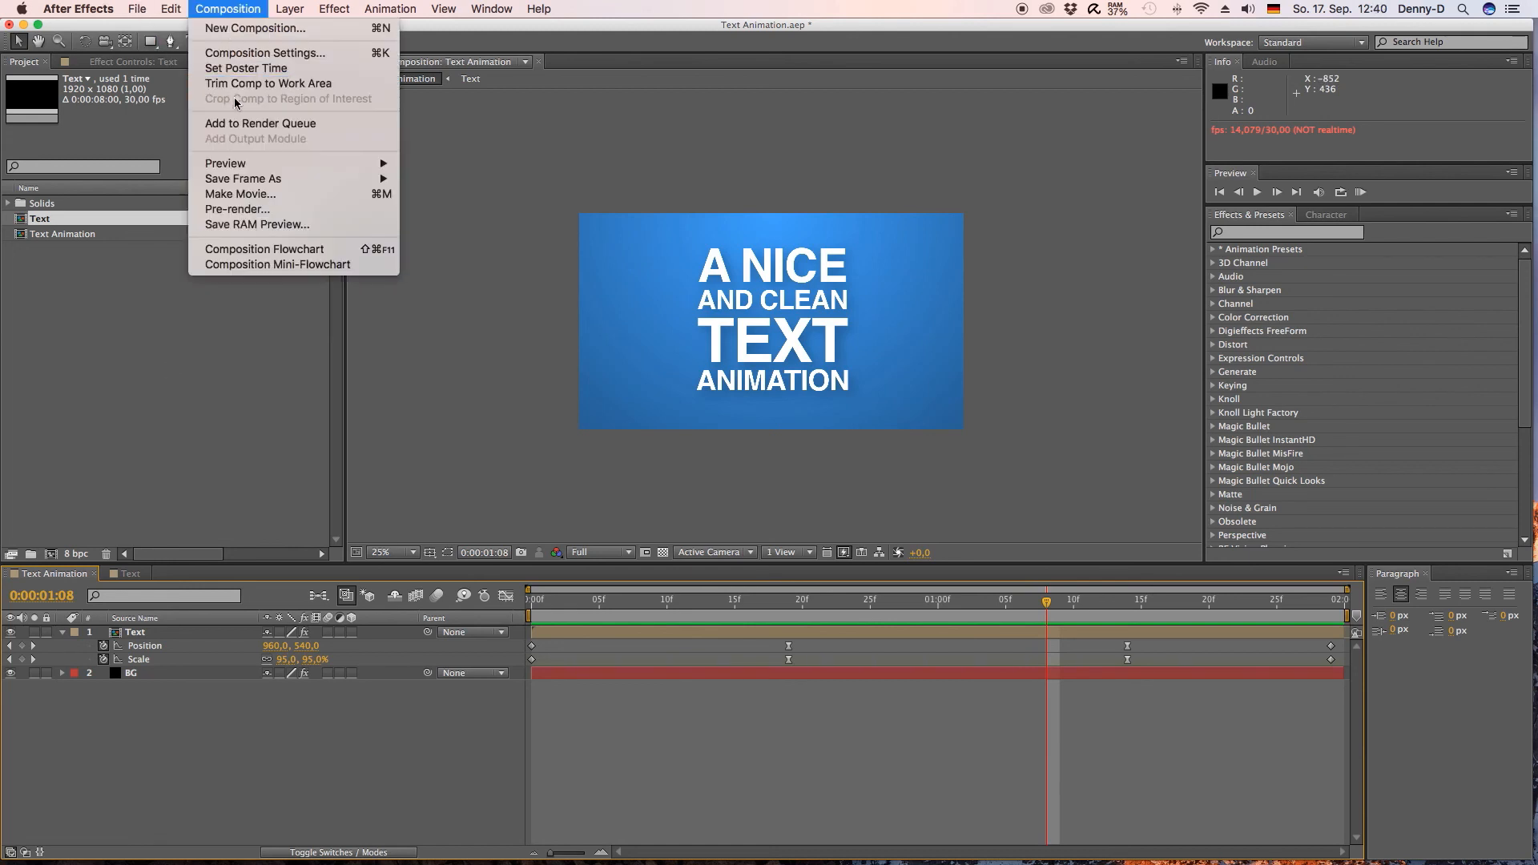
left_click(228, 125)
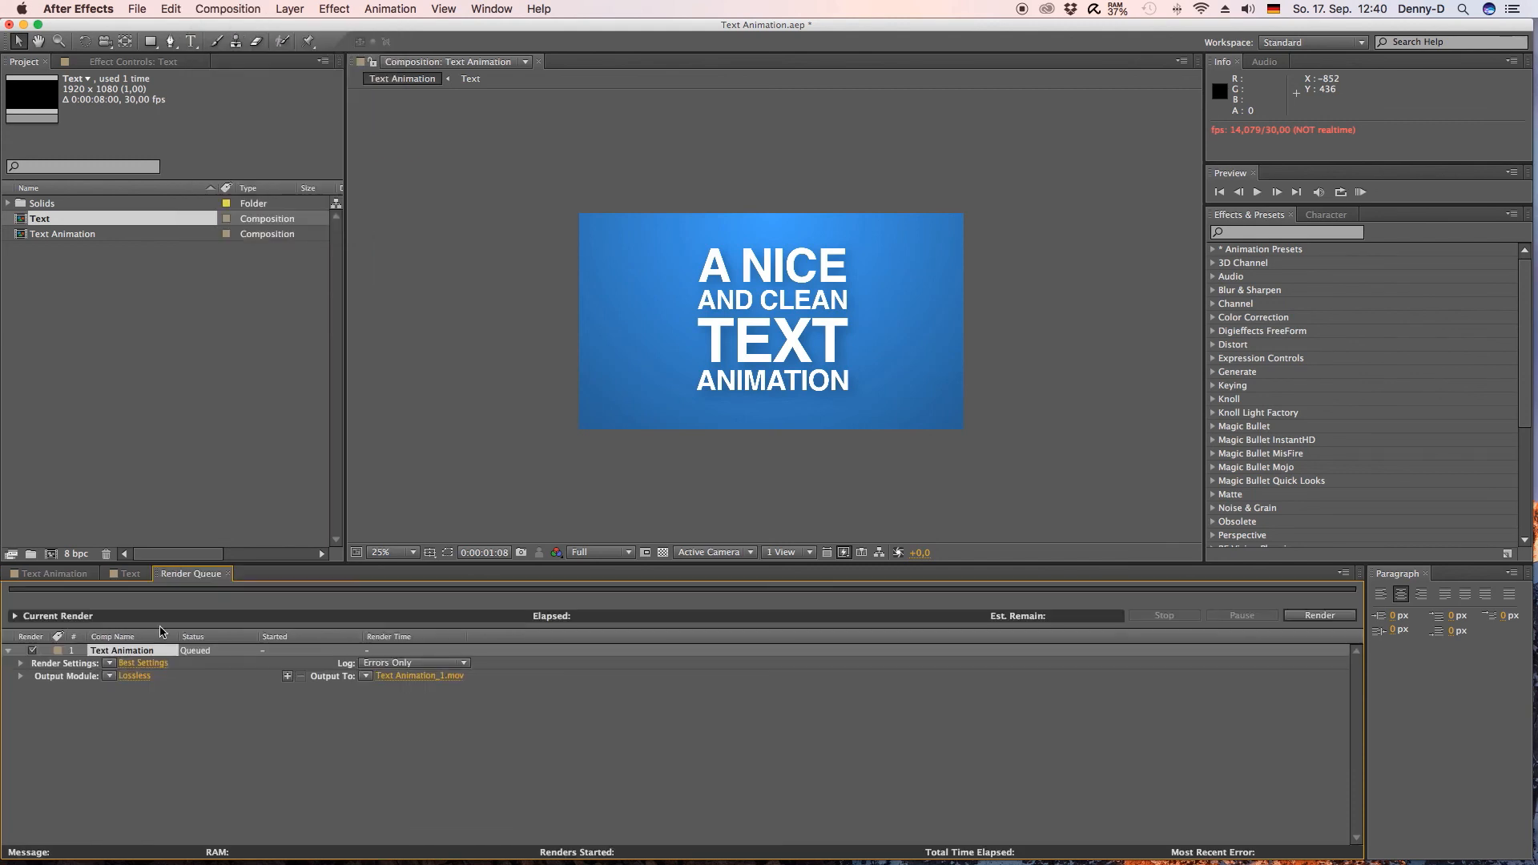
left_click(144, 663)
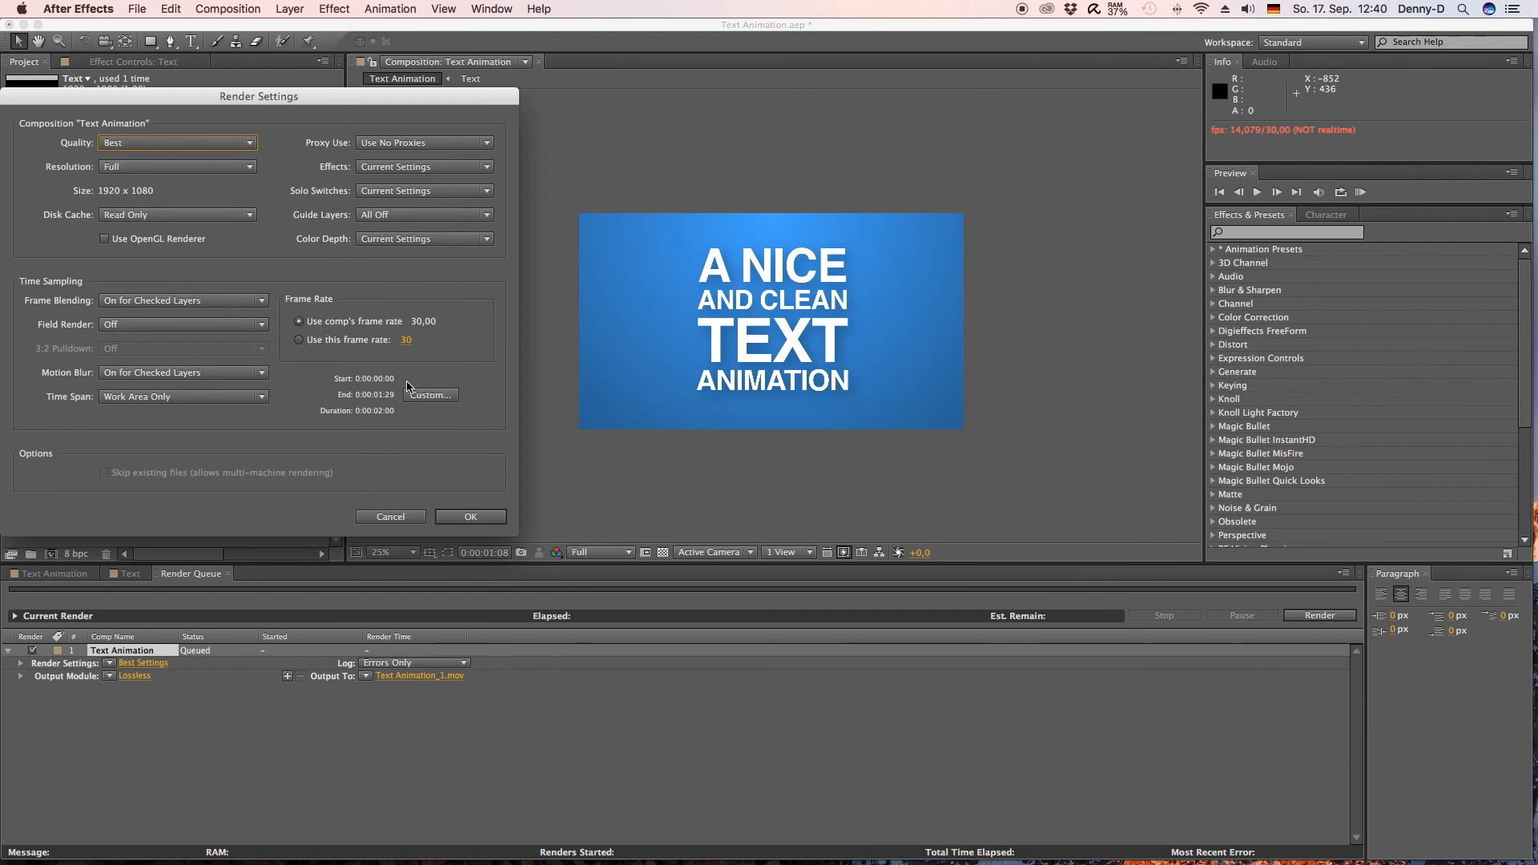
left_click(454, 516)
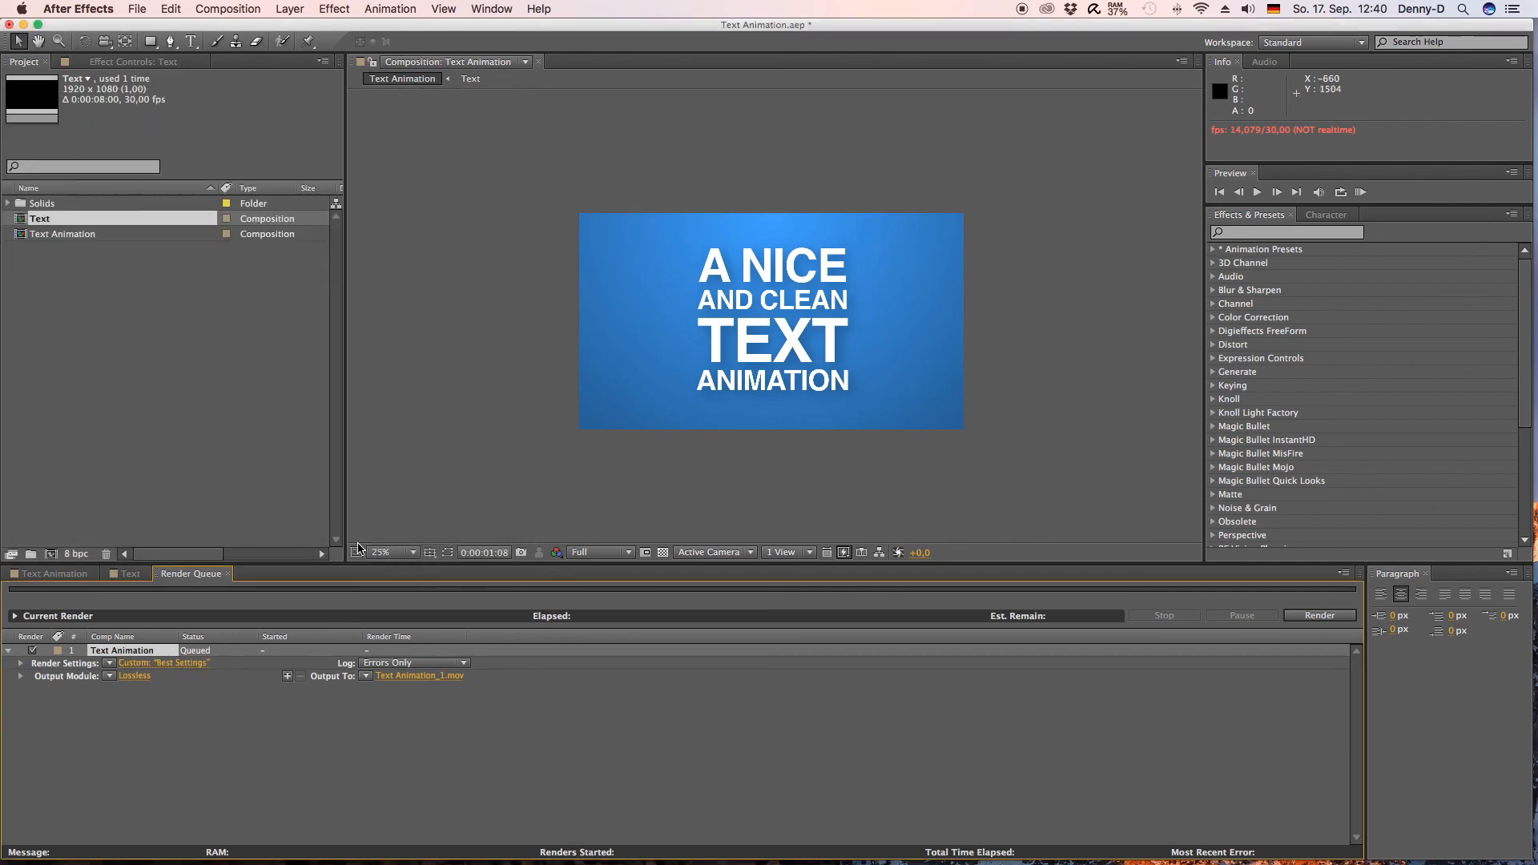
- Set the output module to QuickTime with the H.264 video codec at quality 100
left_click(133, 677)
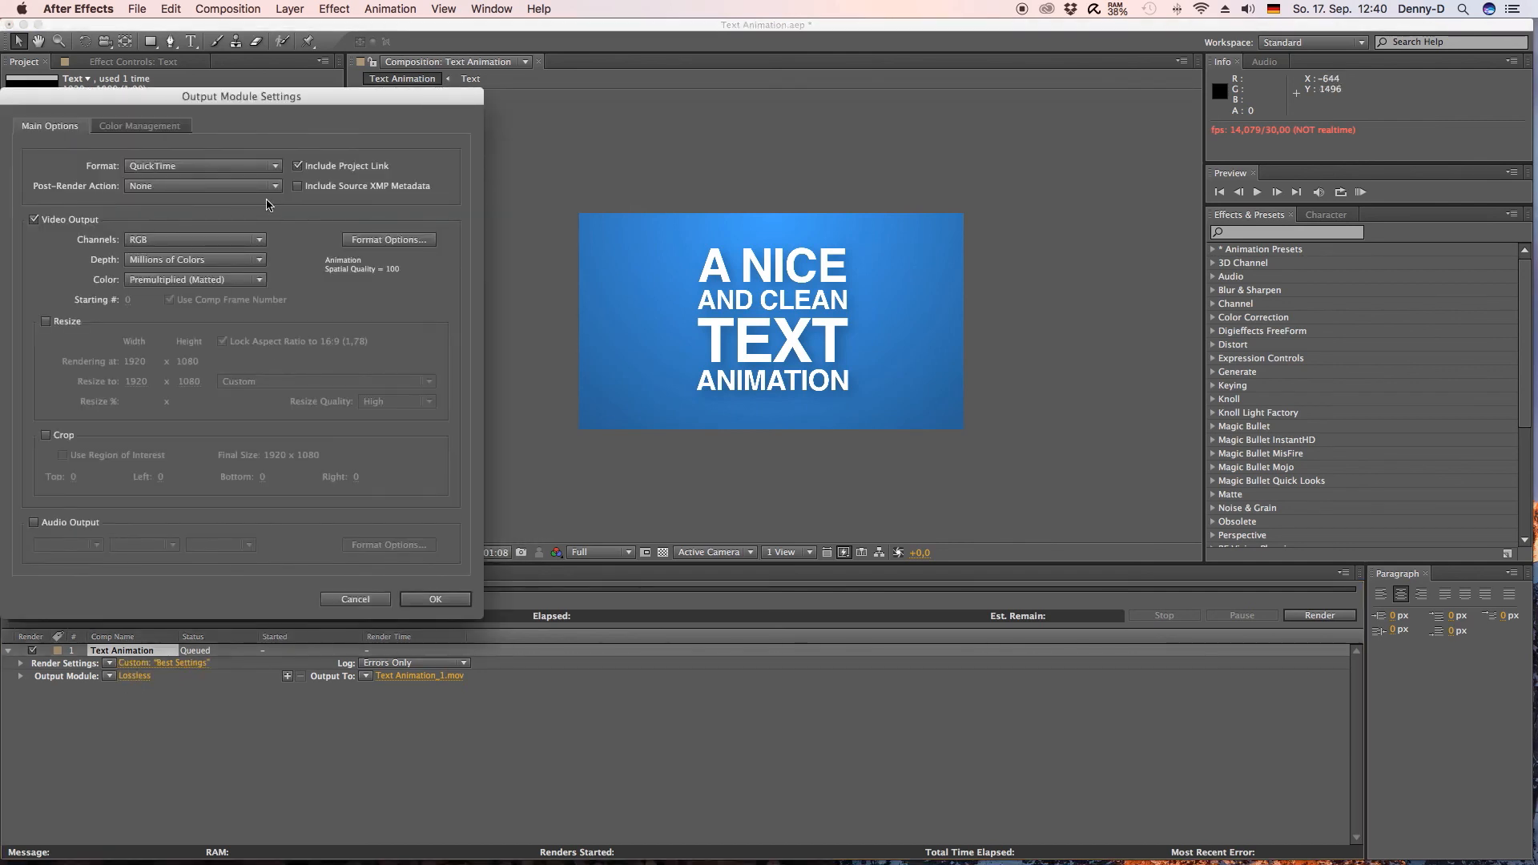
left_click(375, 240)
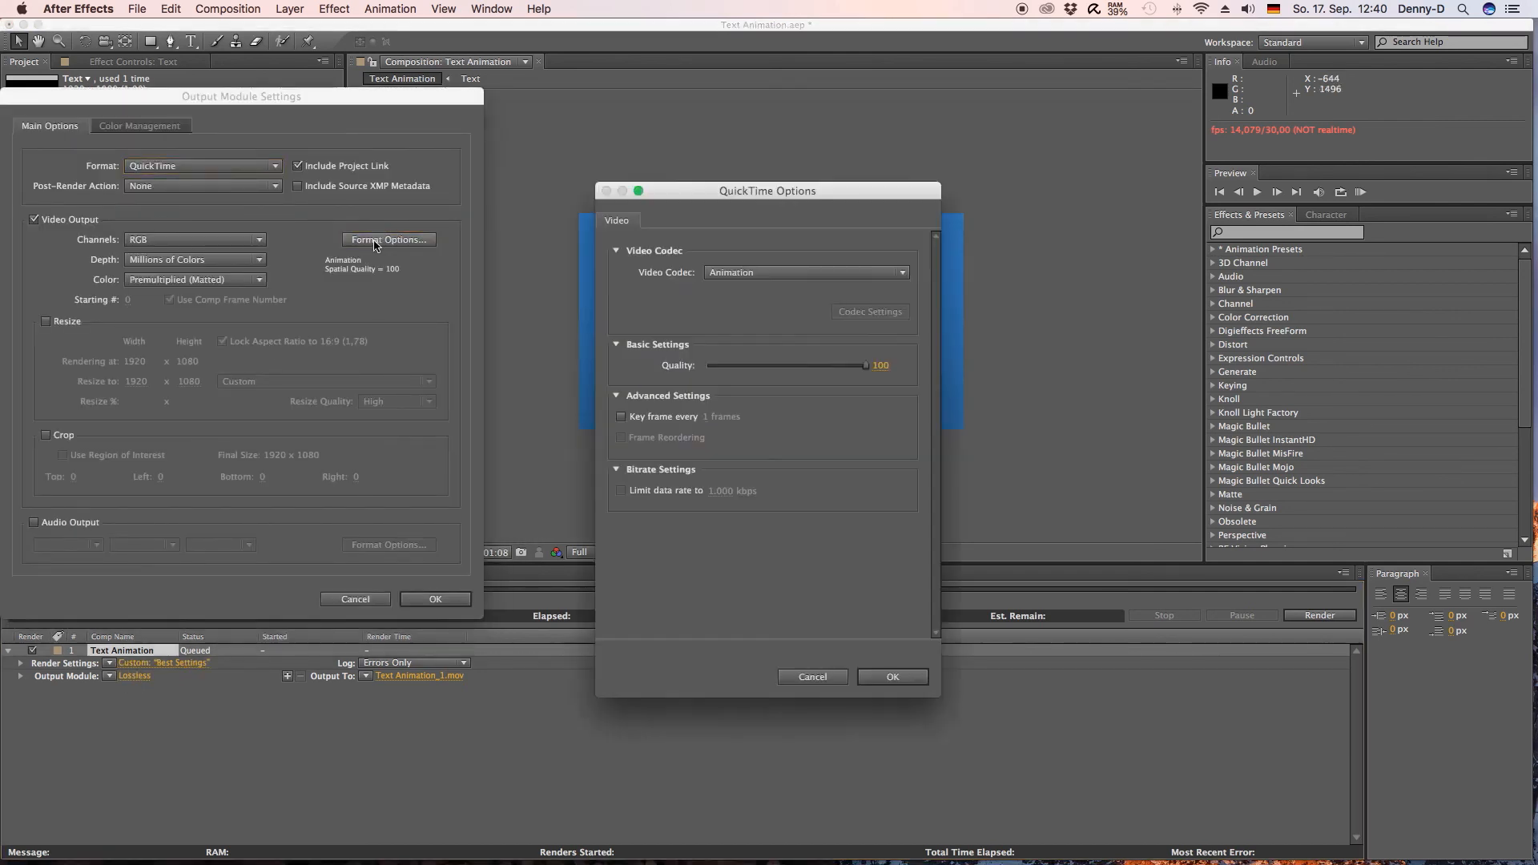
left_click(880, 275)
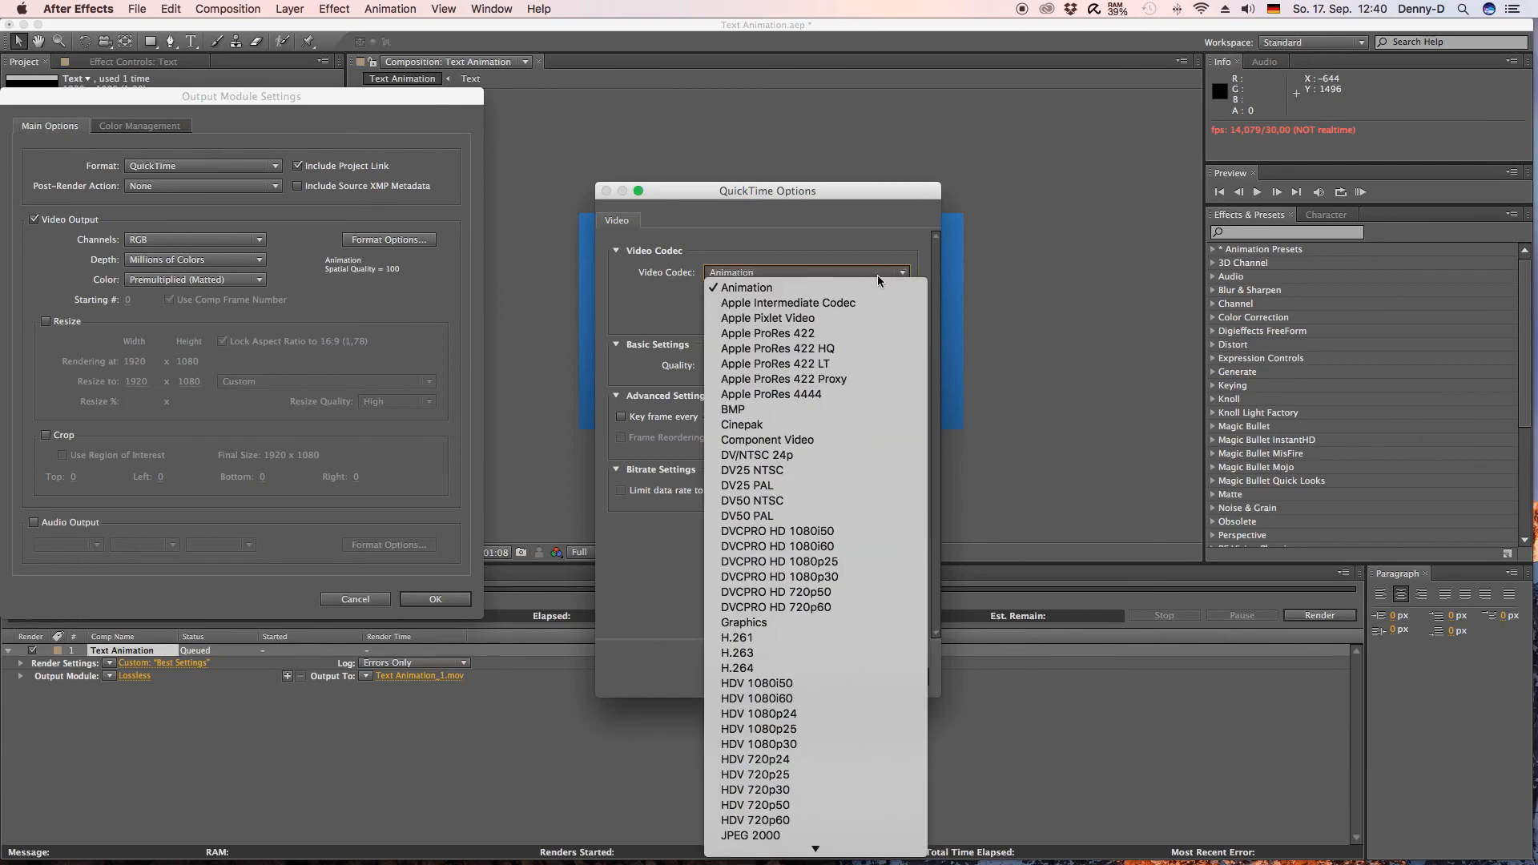
left_click(752, 668)
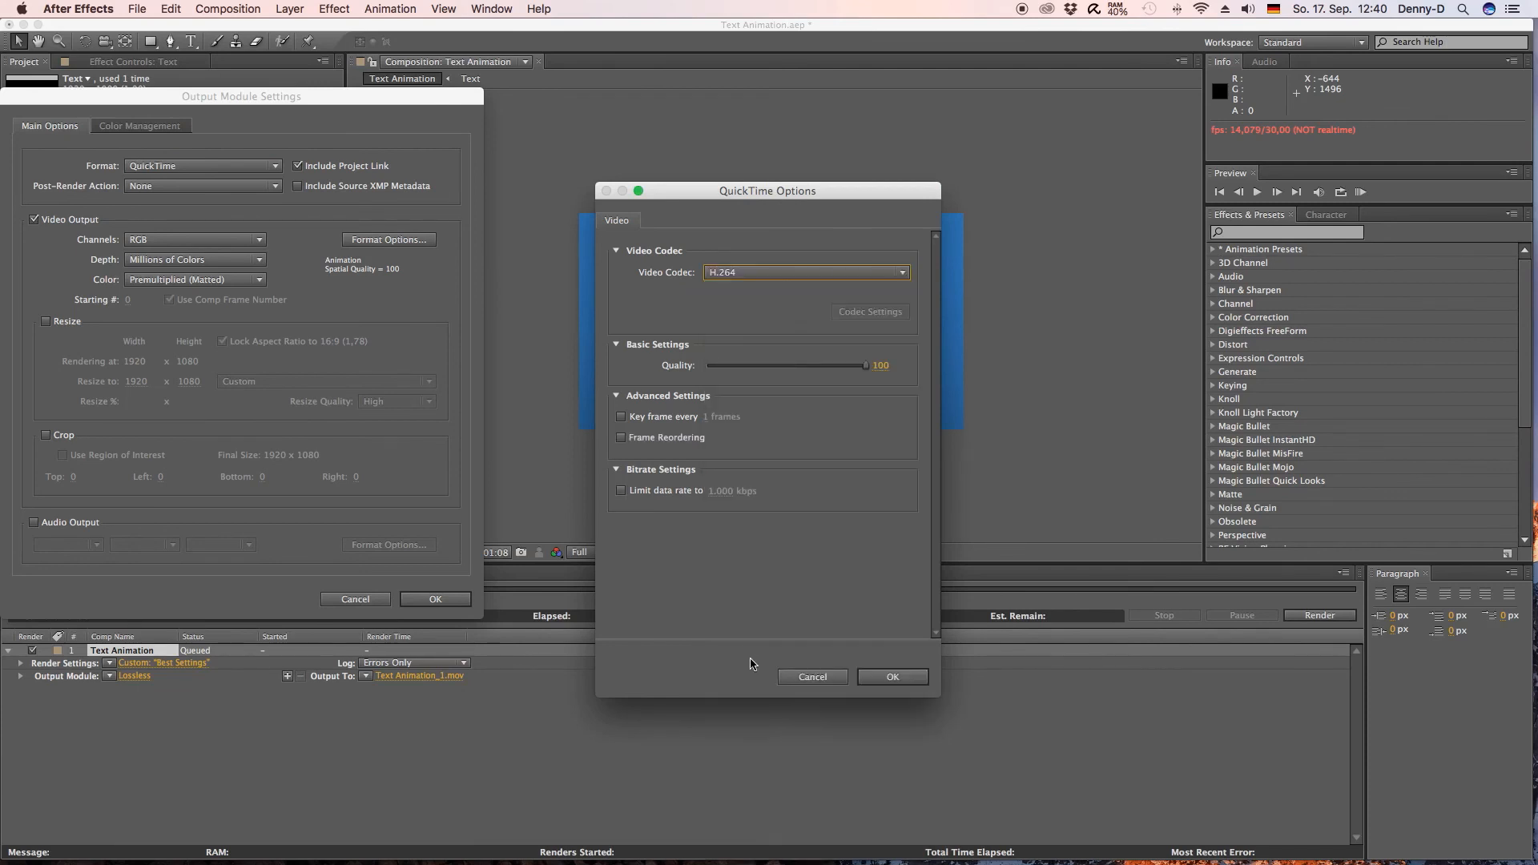
left_click(895, 676)
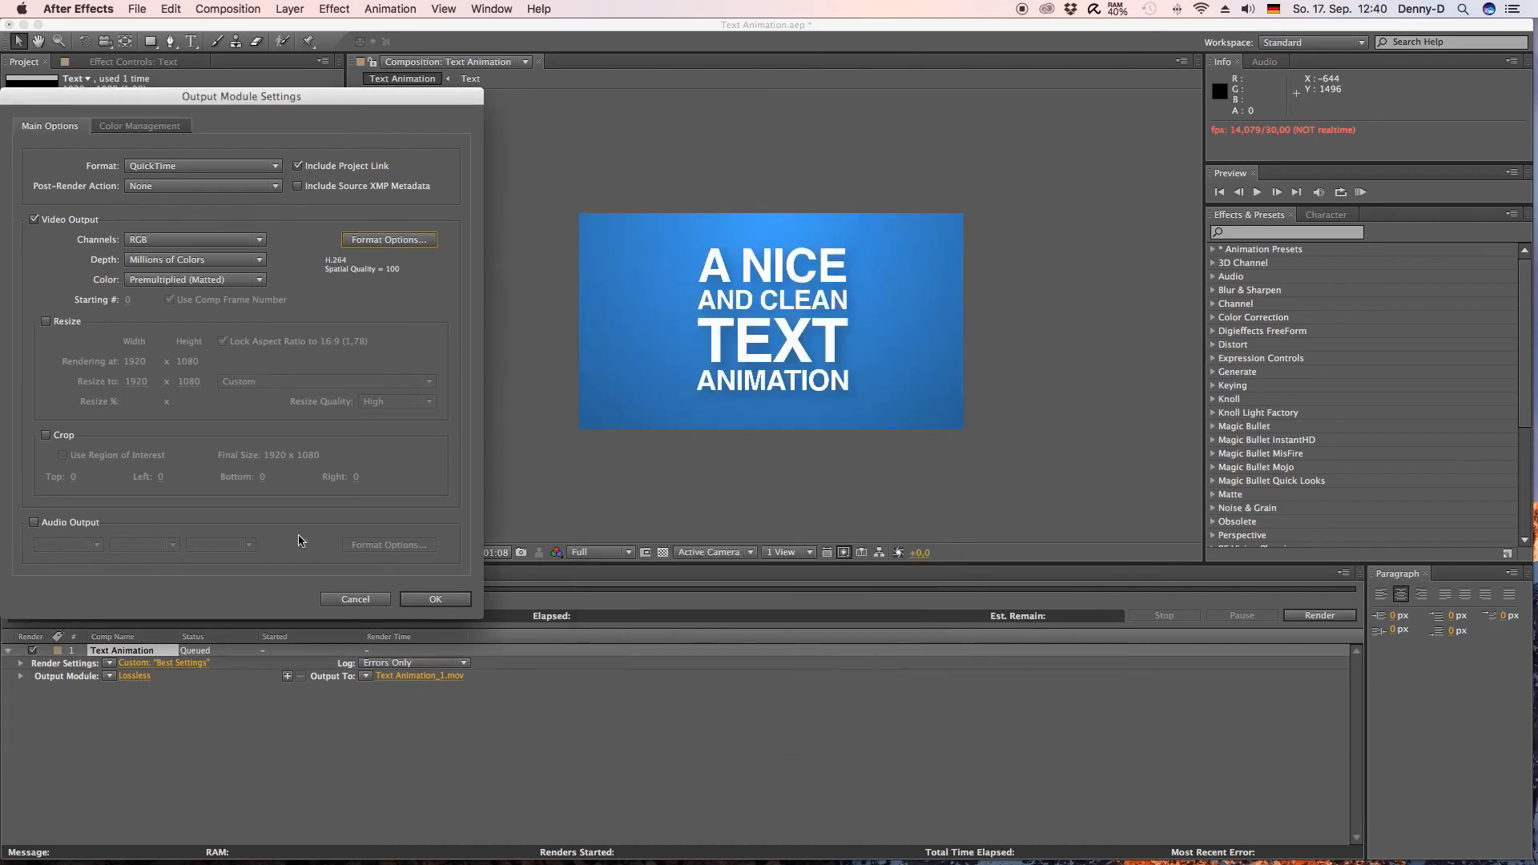
left_click(433, 603)
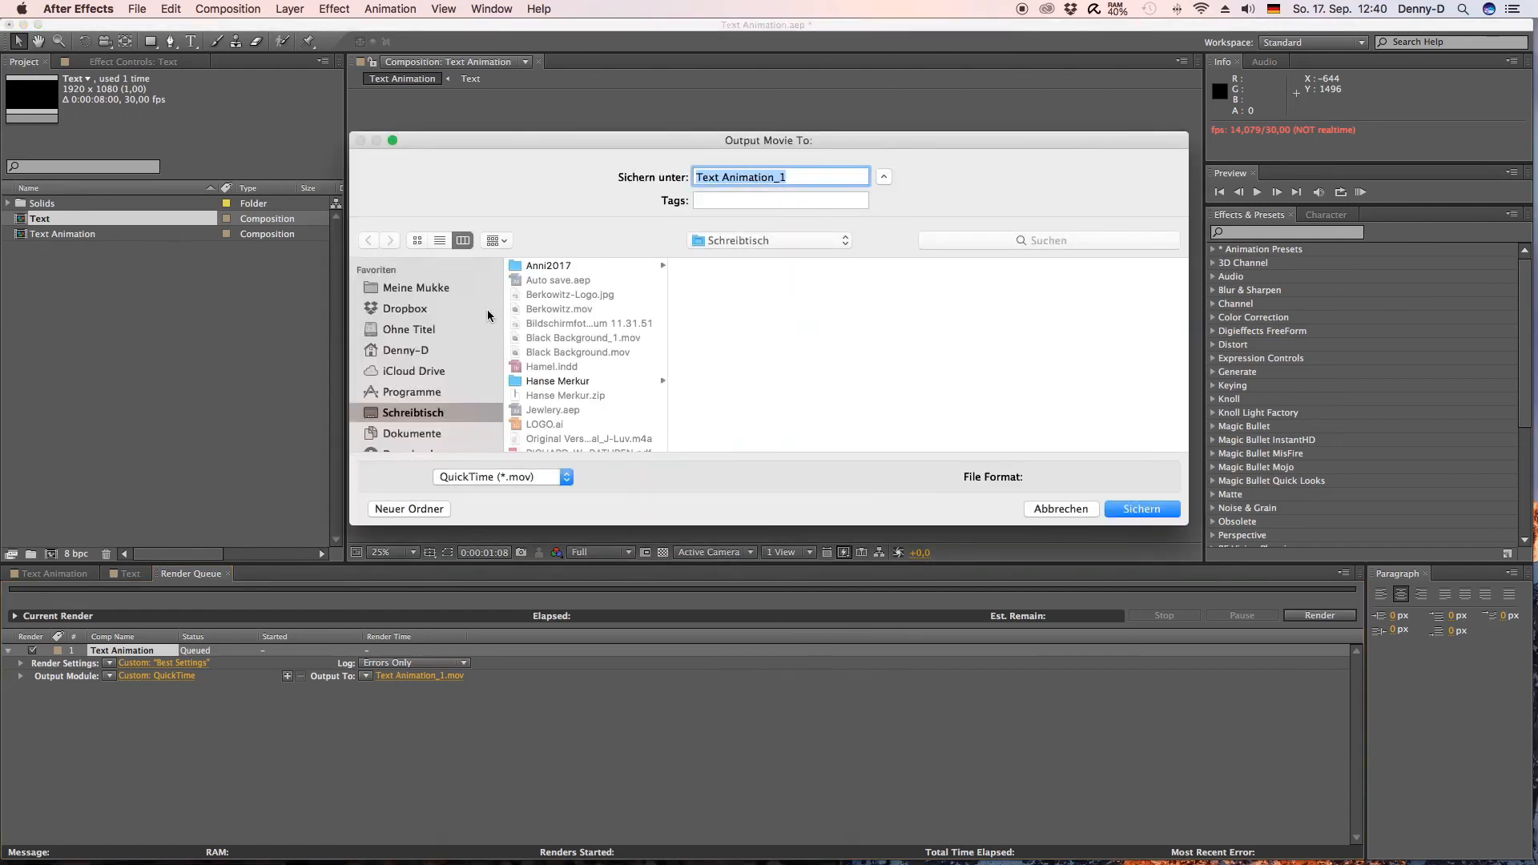
- Save the output movie as Text Animation_1 in the Schreibtisch folder and start the render
left_click(1138, 510)
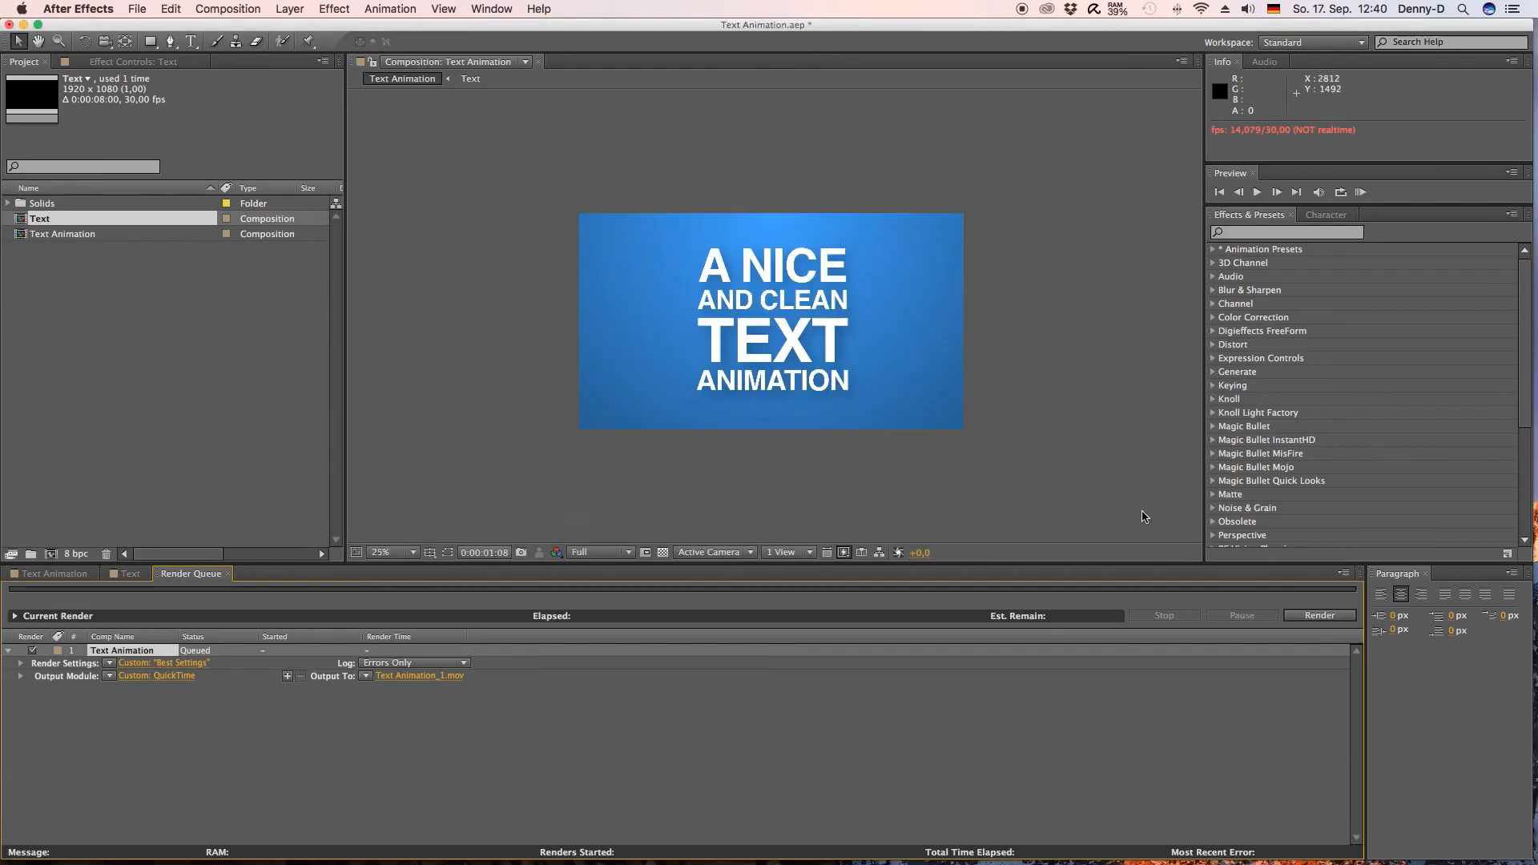
left_click(1319, 615)
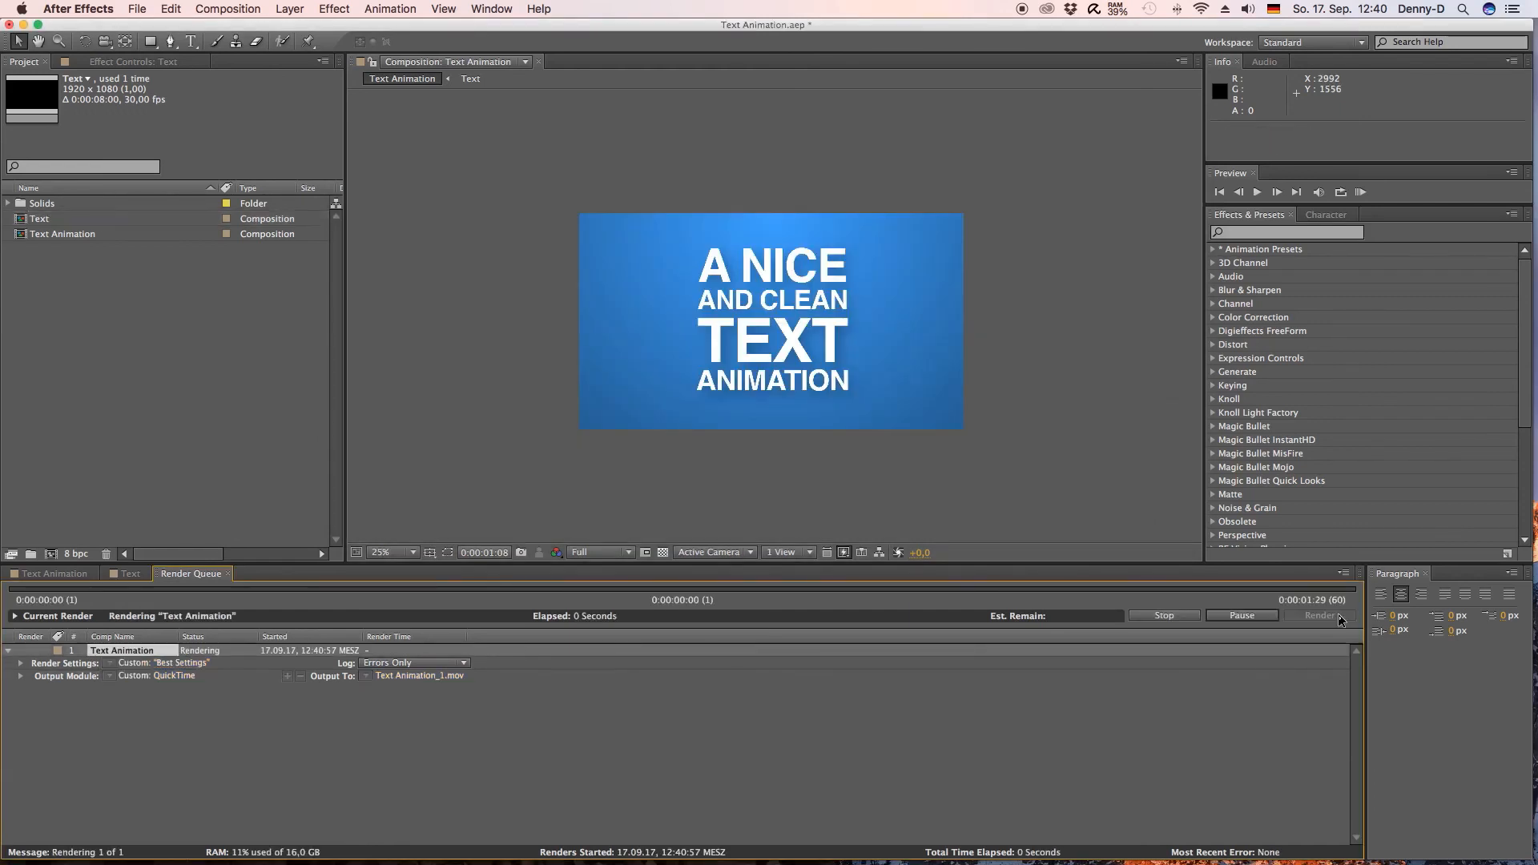